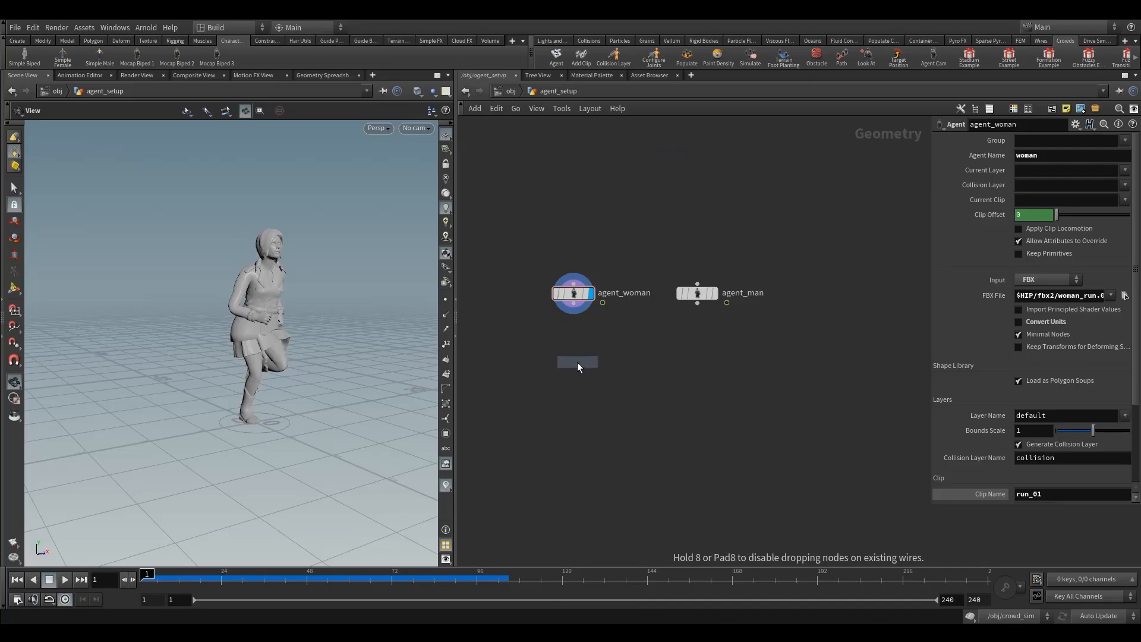
Step: Add an Agent Clip node below agent_woman, connect it to agent_woman's output, and display it
click(577, 363)
click(574, 312)
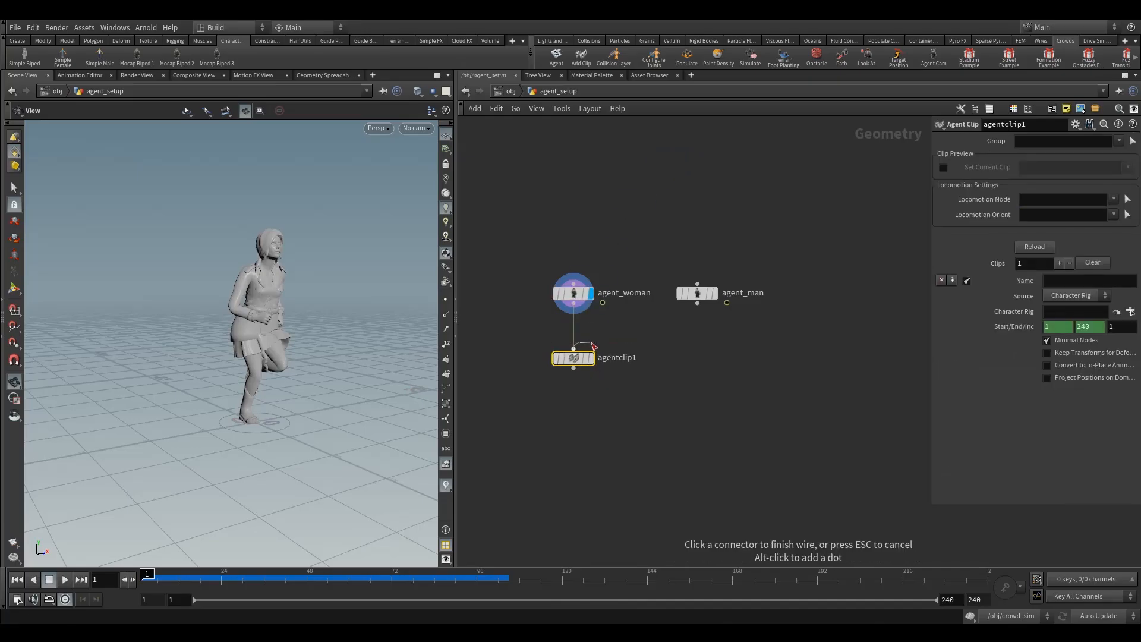
click(577, 304)
drag(576, 304, 573, 348)
drag(626, 333, 524, 384)
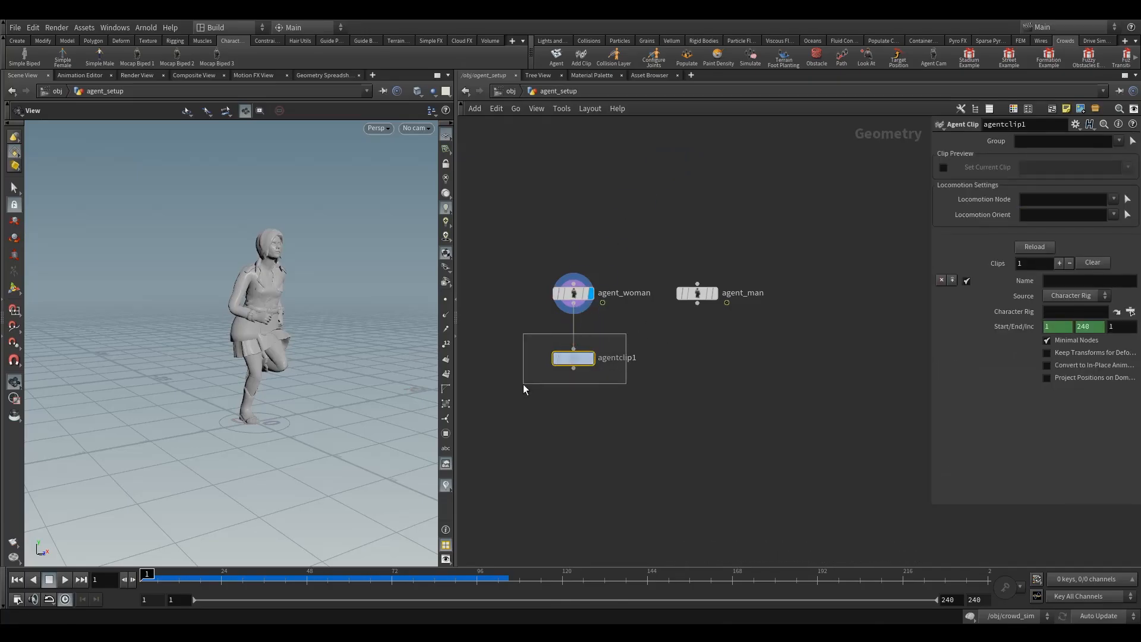
click(590, 358)
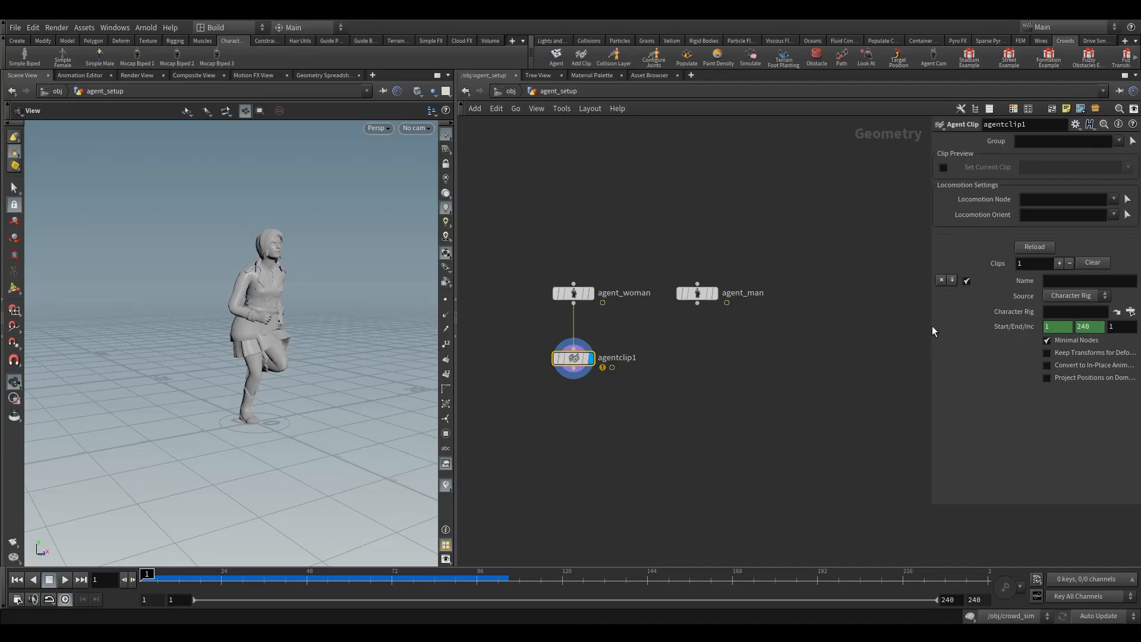
Step: Set the first clip's source to FBX and load woman_run.02.fbx from $HIP/fbx2 as its file
drag(932, 330, 771, 353)
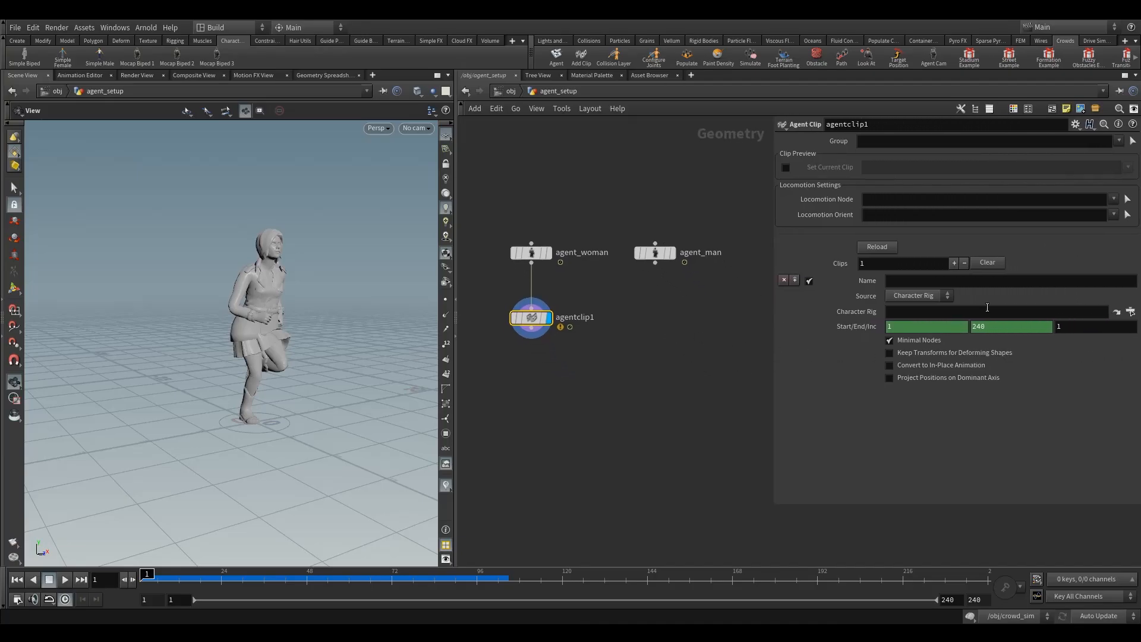
click(924, 300)
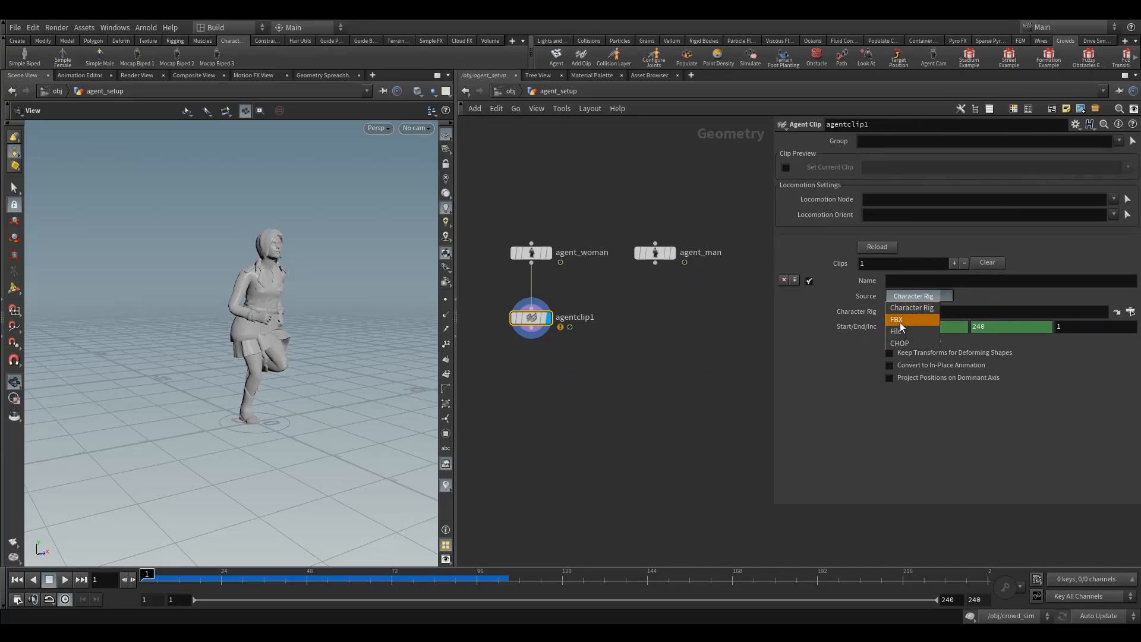
click(906, 320)
click(1131, 312)
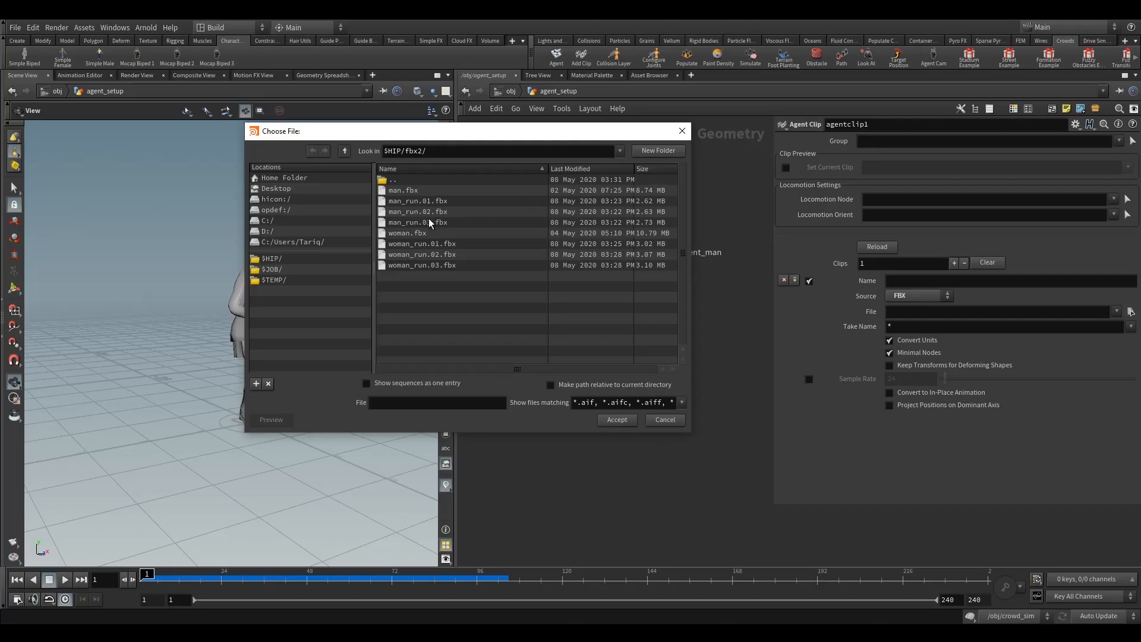
drag(446, 143, 379, 124)
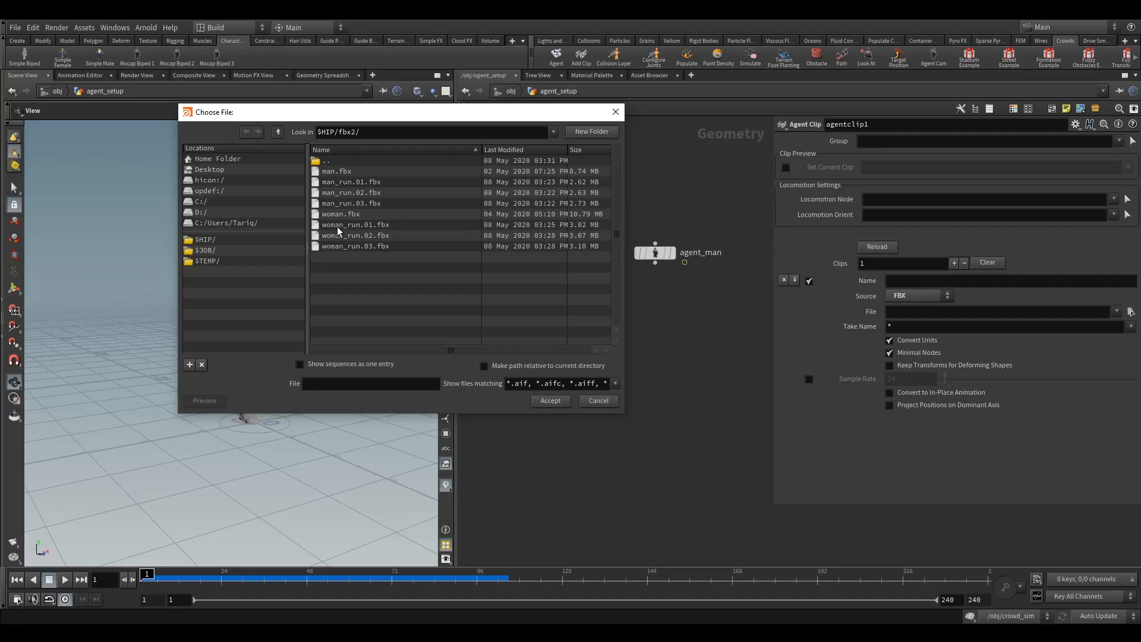
click(350, 236)
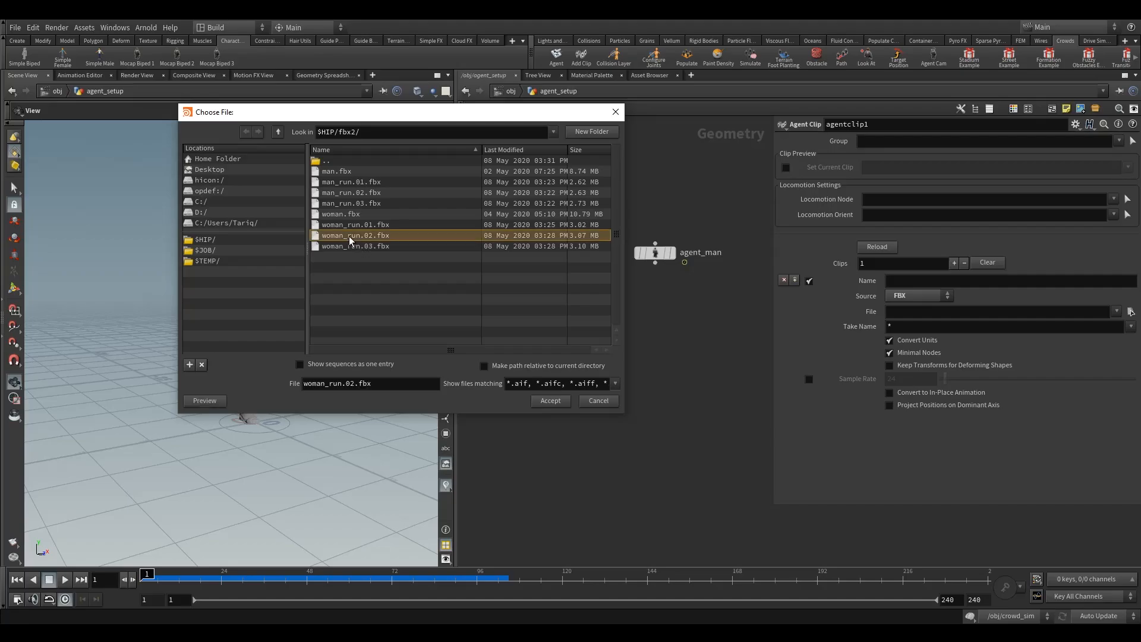
click(551, 401)
Step: Name the first clip run_02
click(912, 279)
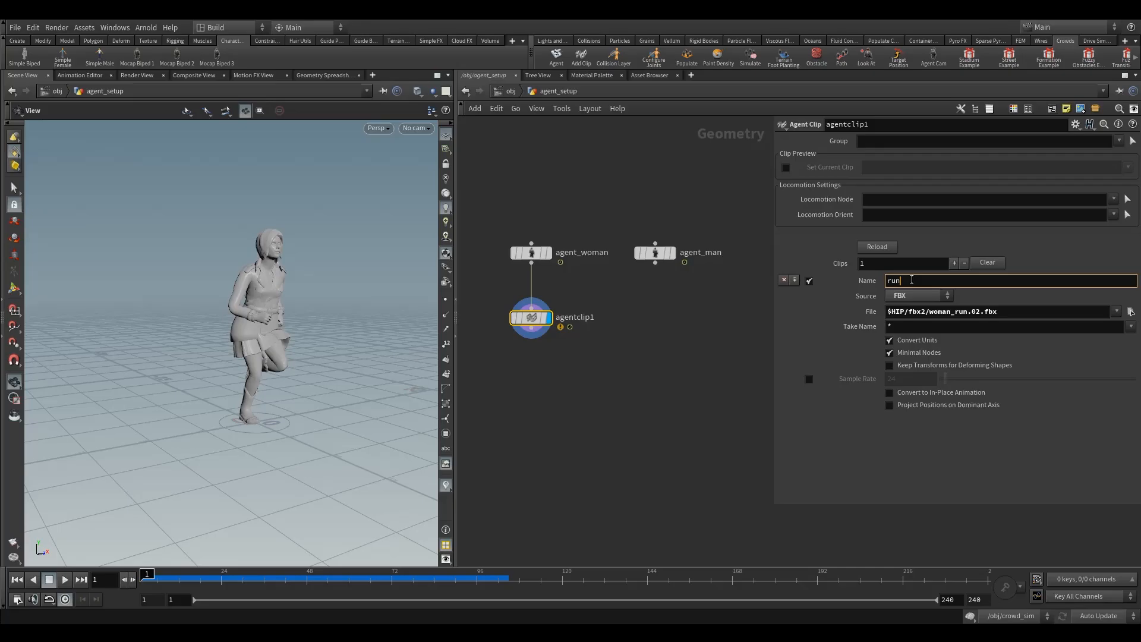
text(run_02)
key(Return)
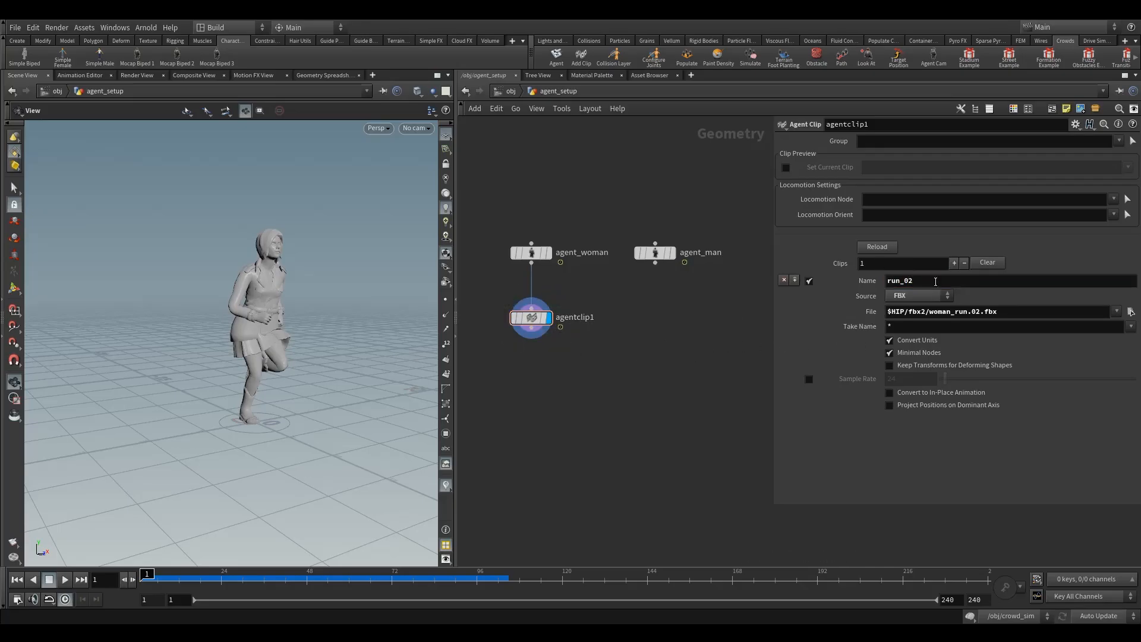
Step: Convert the run_02 clip to in-place animation using mixamorig_Hips as the locomotion node, and scrub the first frames
click(915, 394)
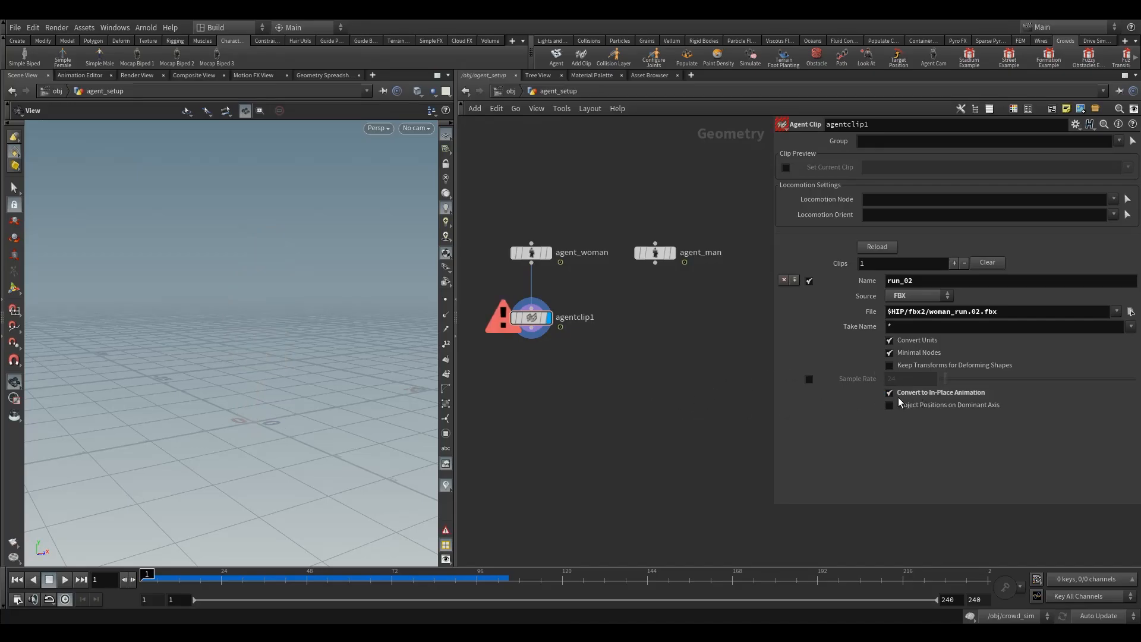
click(1114, 200)
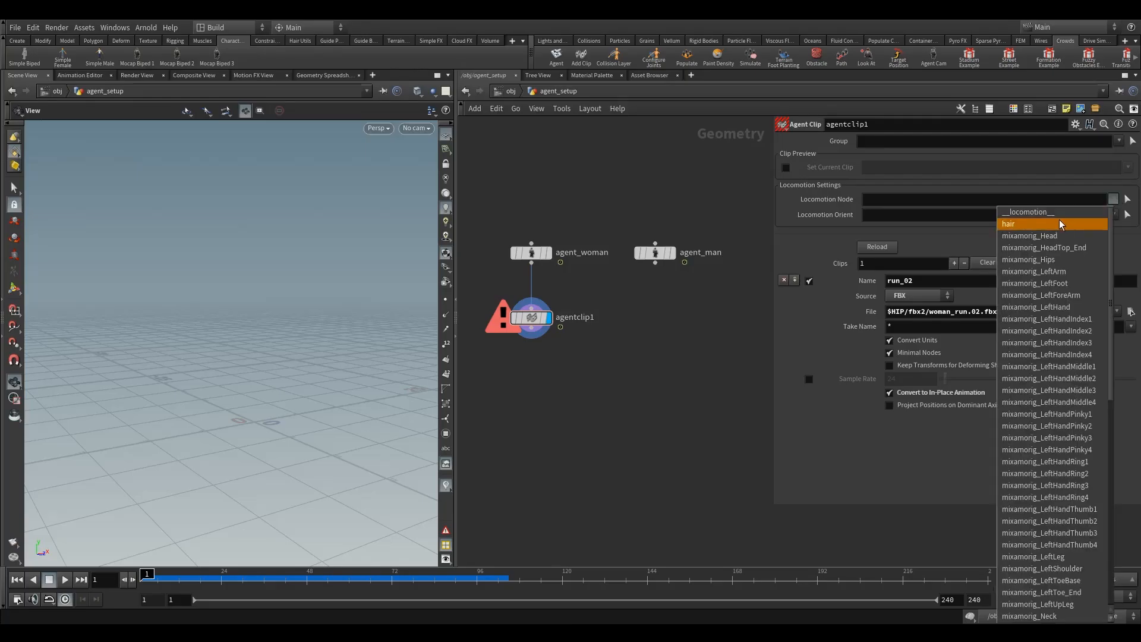
click(1047, 259)
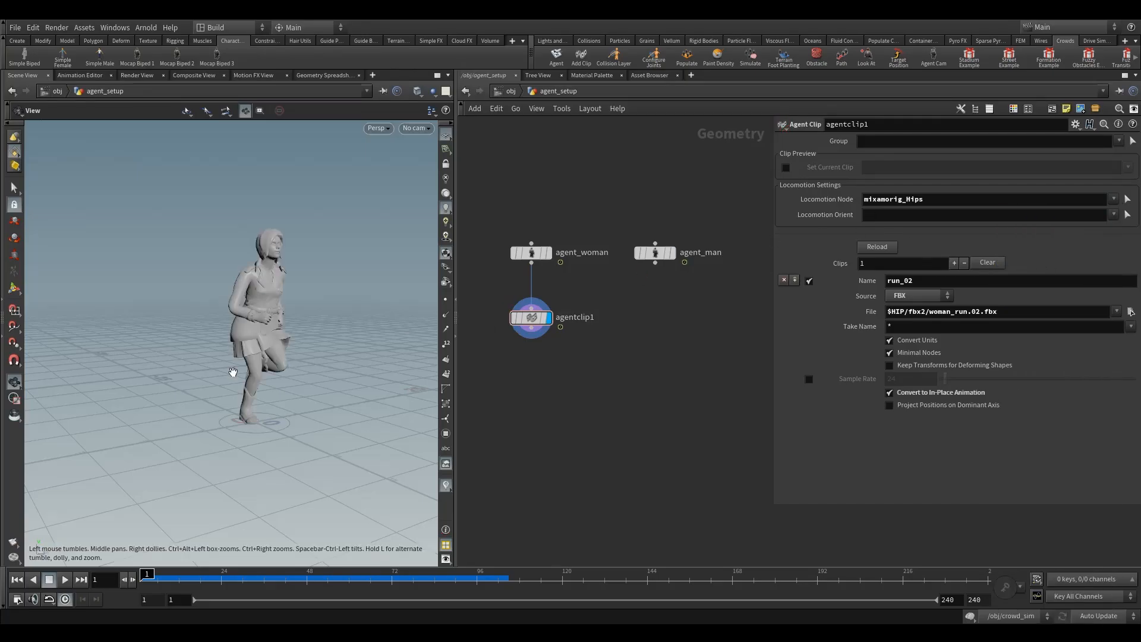
click(165, 578)
mouse_move(166, 580)
mouse_down()
mouse_move(289, 580)
mouse_move(146, 579)
mouse_up()
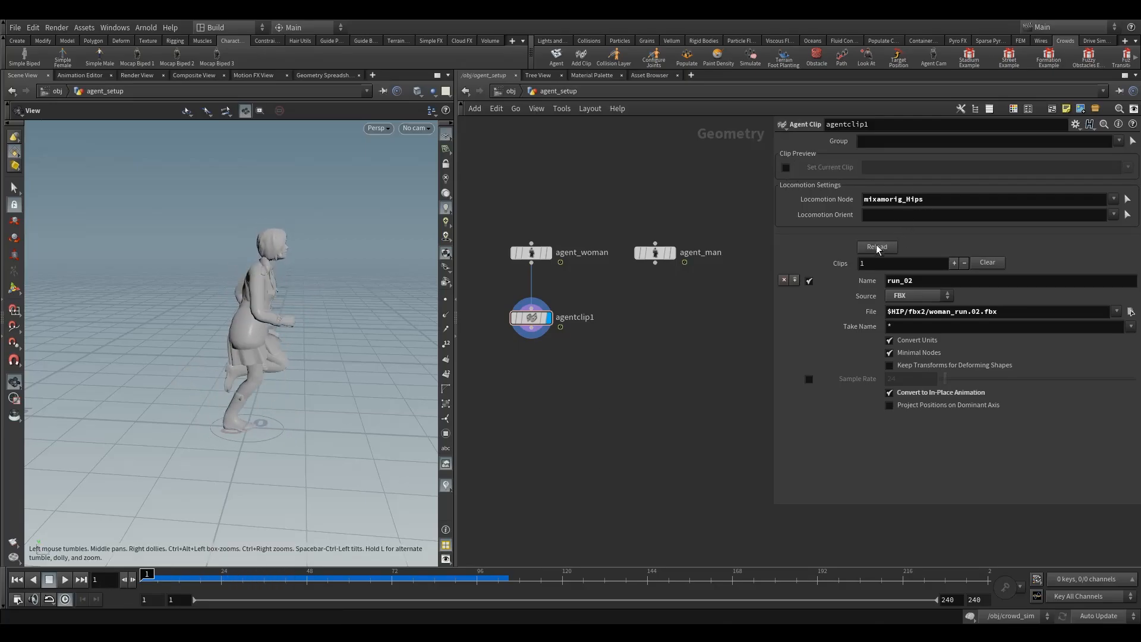
Step: Enable the clip preview with run_02 as the current clip and clip locomotion applied, and scrub the animation
click(786, 168)
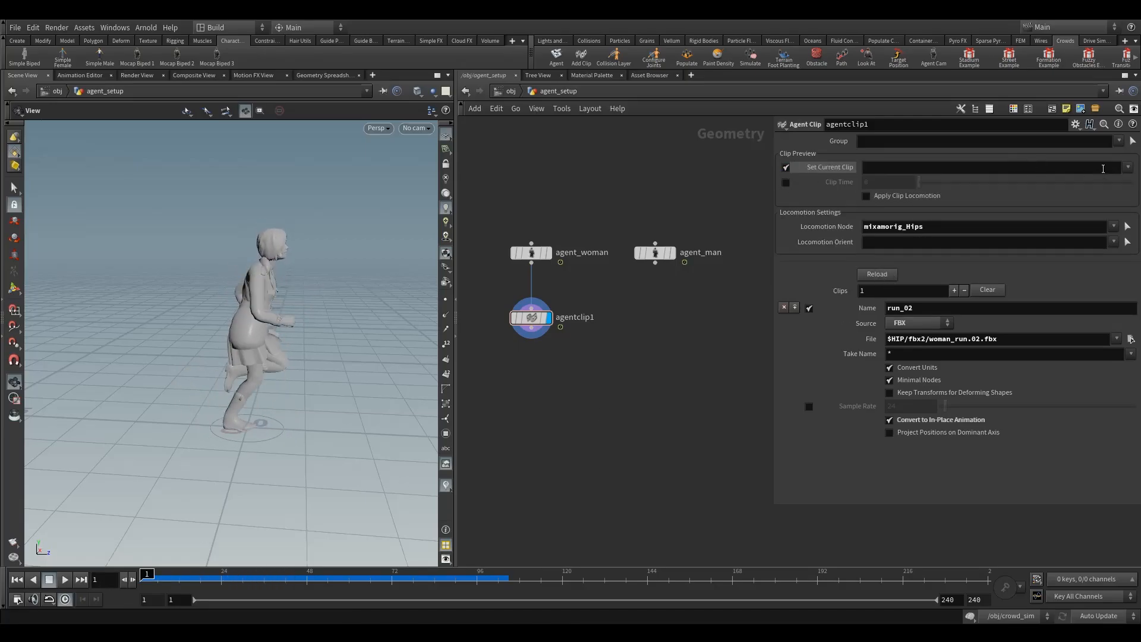
click(1128, 166)
click(1117, 192)
click(867, 196)
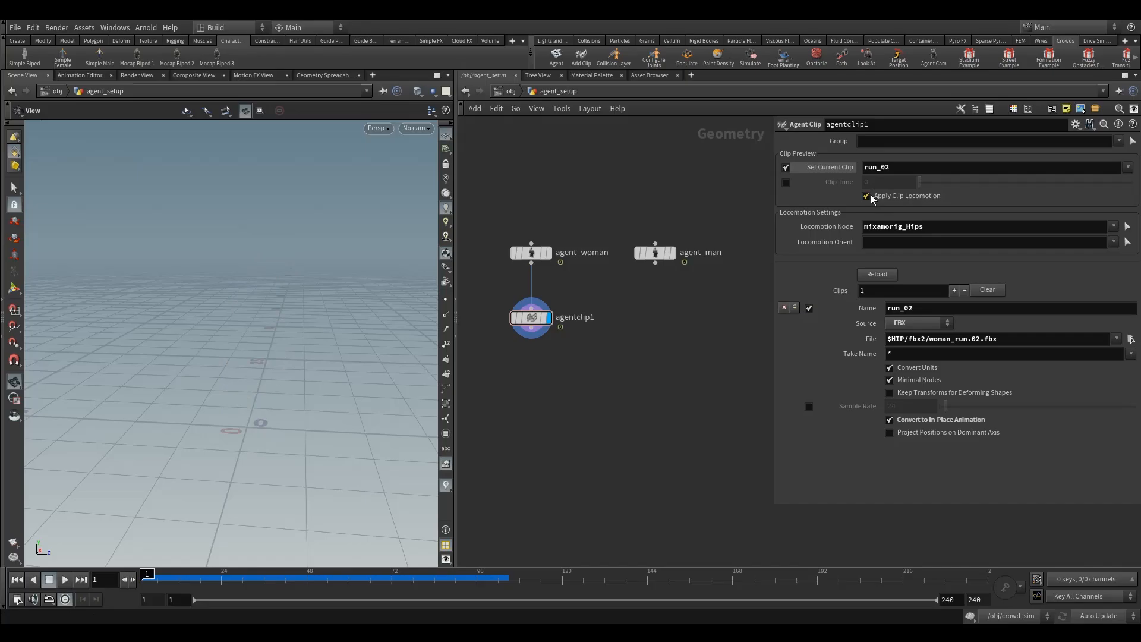
click(170, 574)
drag(170, 574, 146, 574)
Step: Turn off unit conversion for the run_02 clip and scrub the timeline to check the woman's run
drag(344, 338, 266, 342)
key(f)
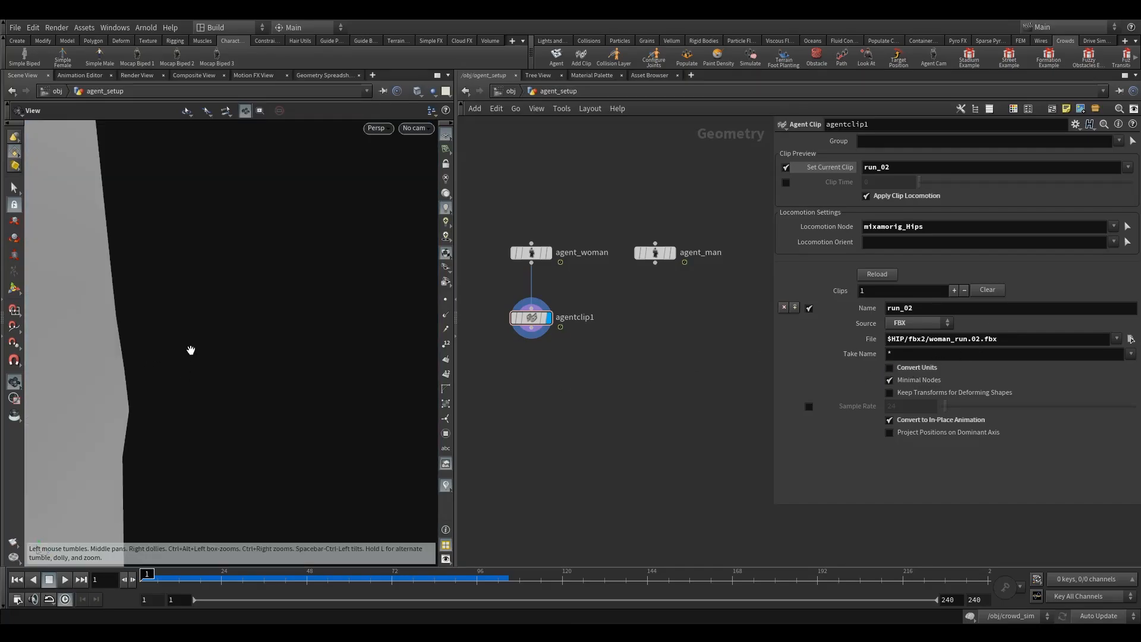
key(f)
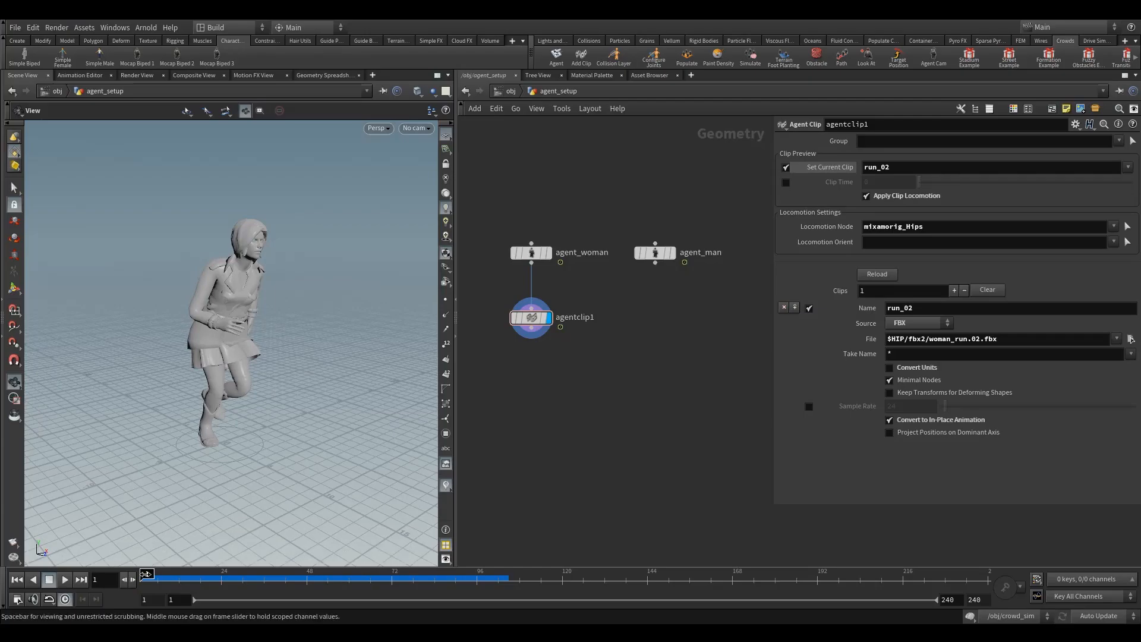
mouse_move(149, 576)
mouse_down()
mouse_move(177, 577)
mouse_move(145, 576)
mouse_up()
right_drag(297, 392, 183, 407)
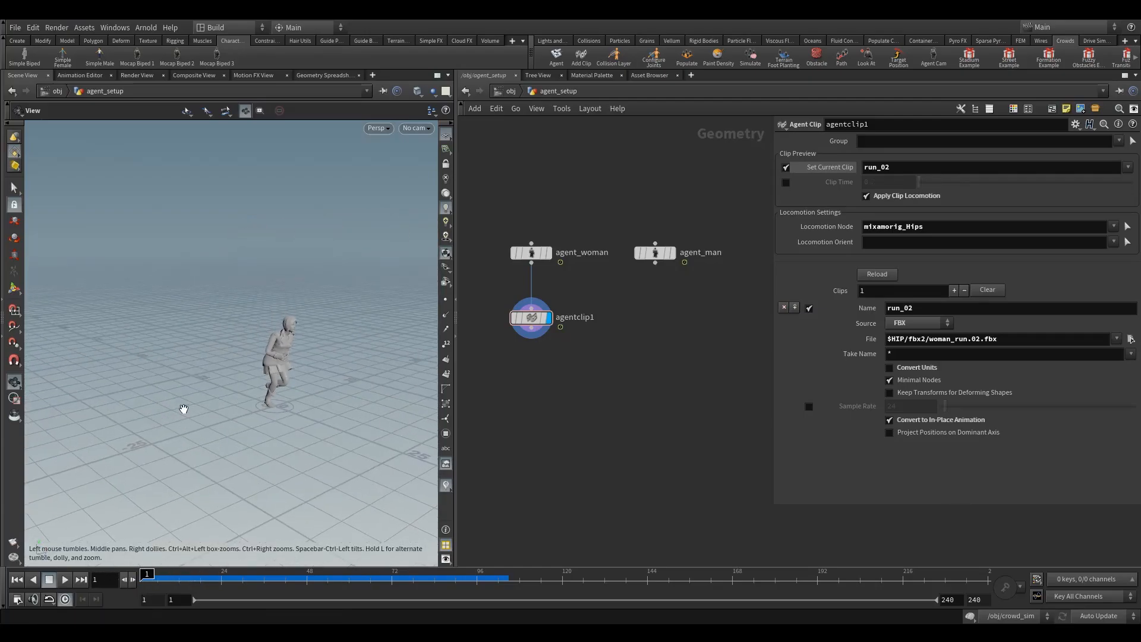
middle_drag(268, 363, 145, 354)
drag(145, 354, 200, 447)
mouse_move(147, 576)
mouse_down()
mouse_move(198, 577)
mouse_move(141, 576)
mouse_up()
drag(234, 438, 199, 346)
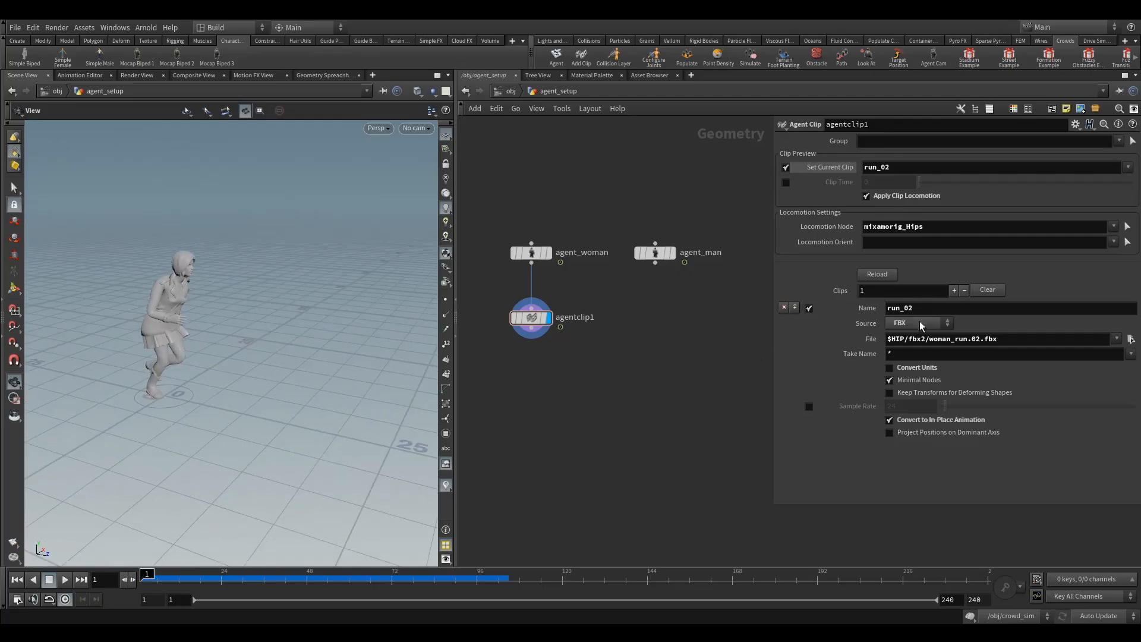
Step: Add a second clip entry with FBX as its source and load woman_run.03.fbx from $HIP/fbx2
click(795, 307)
click(1108, 291)
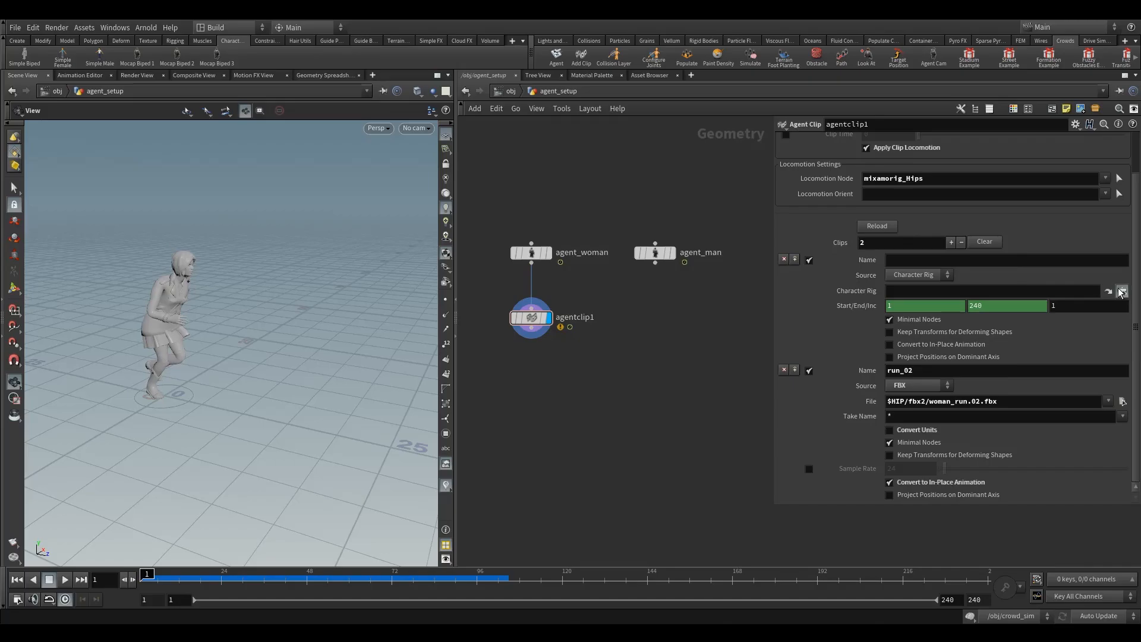
click(1128, 186)
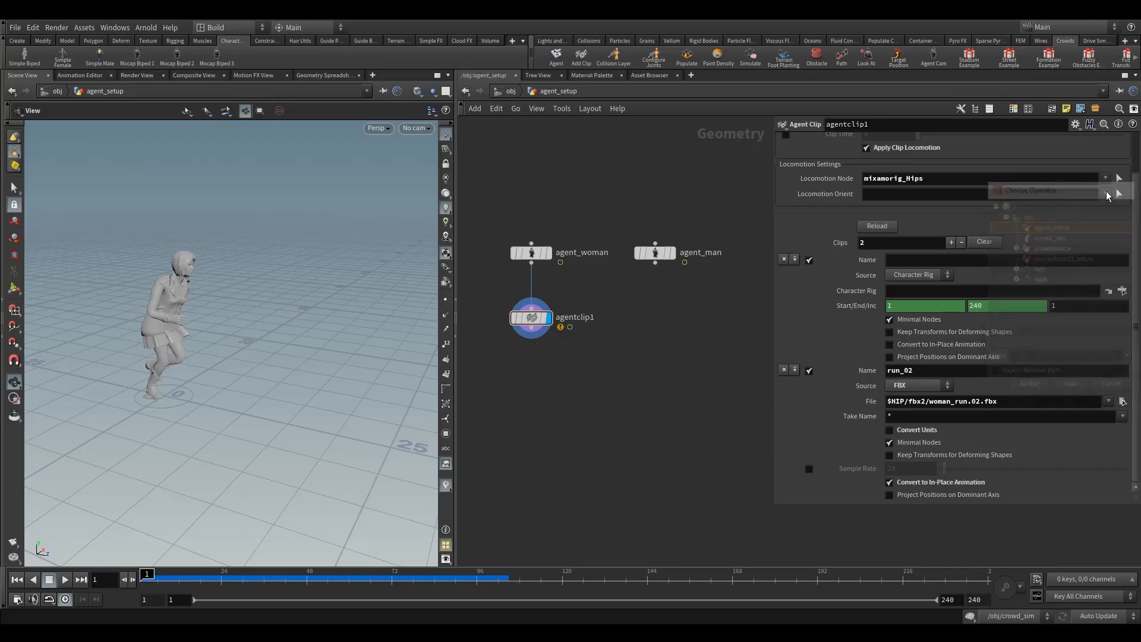
click(920, 275)
click(915, 287)
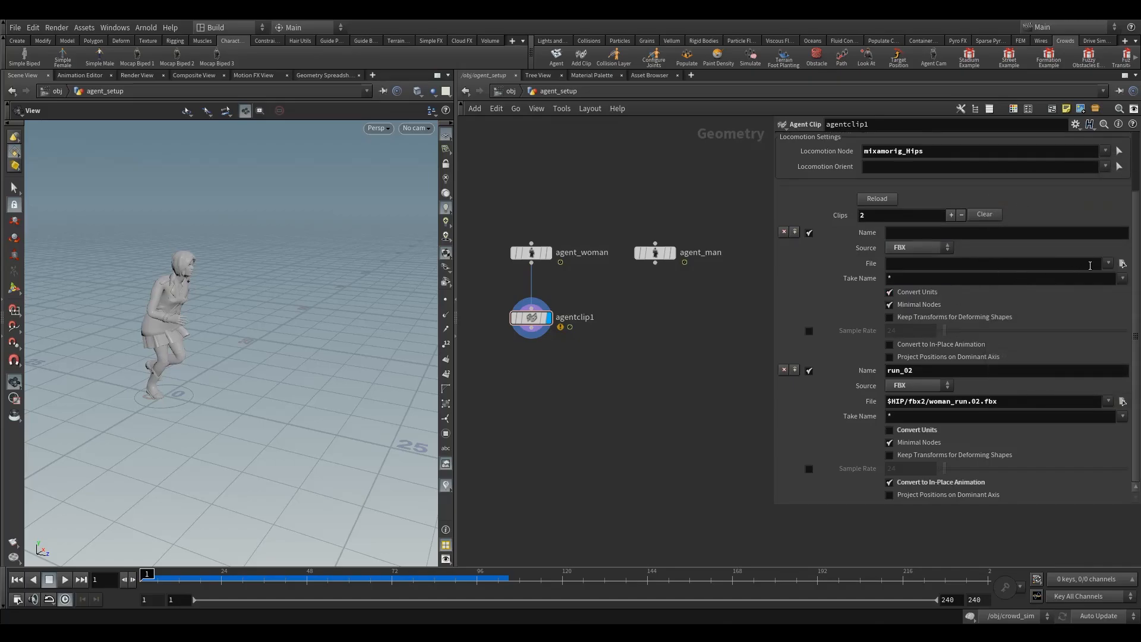
click(1122, 264)
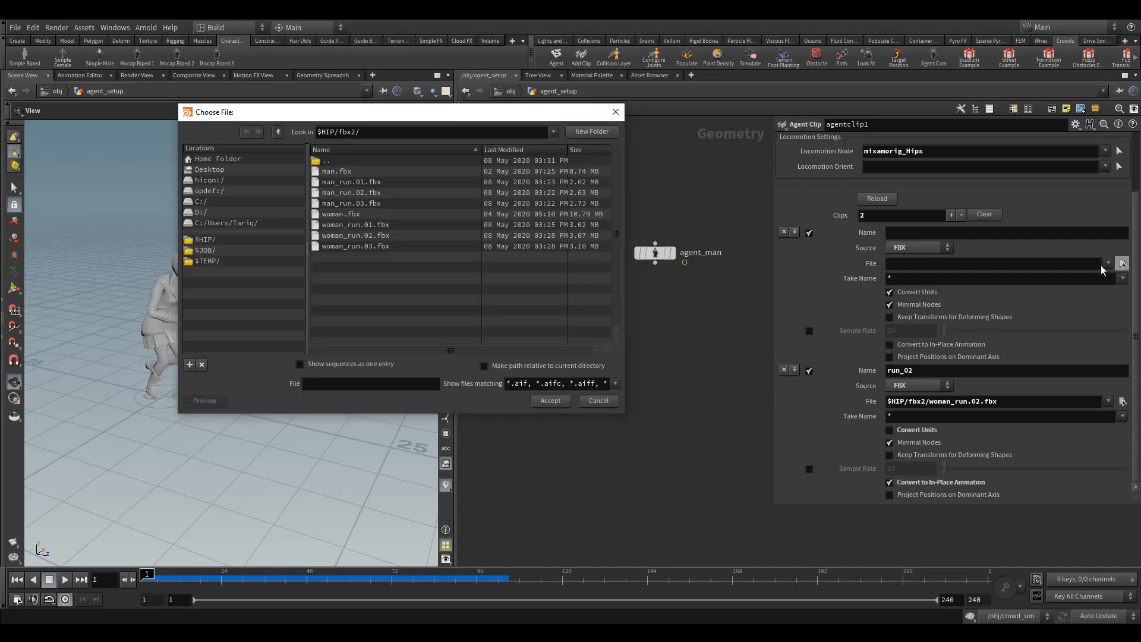
click(354, 246)
click(551, 400)
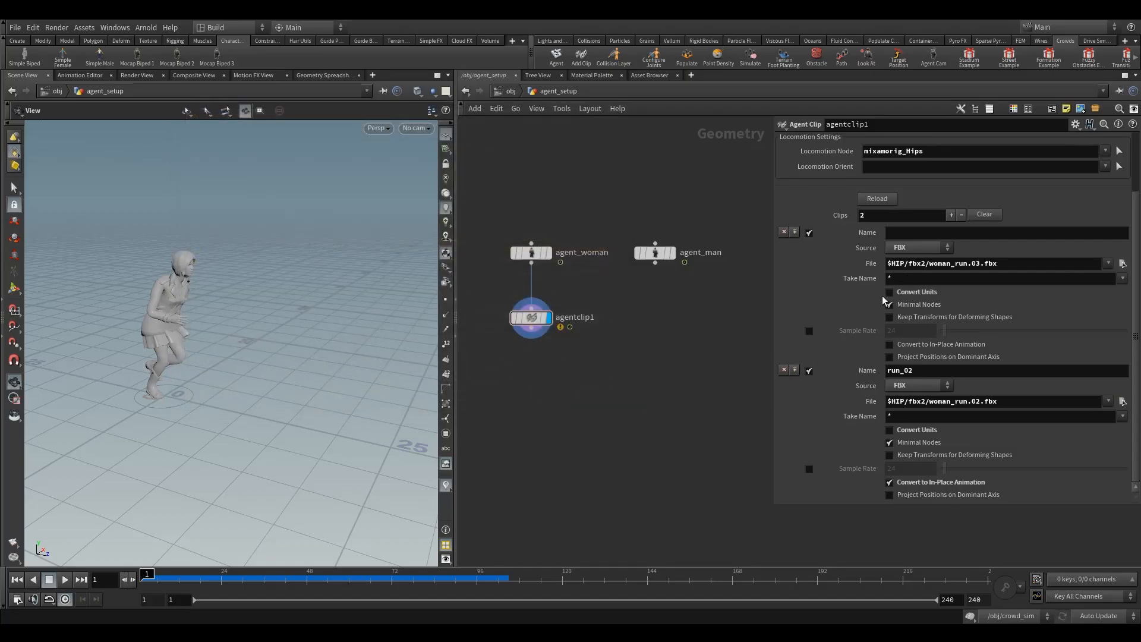
Step: Turn off unit conversion and enable in-place animation for the new clip, and name it run_03
click(922, 343)
click(889, 231)
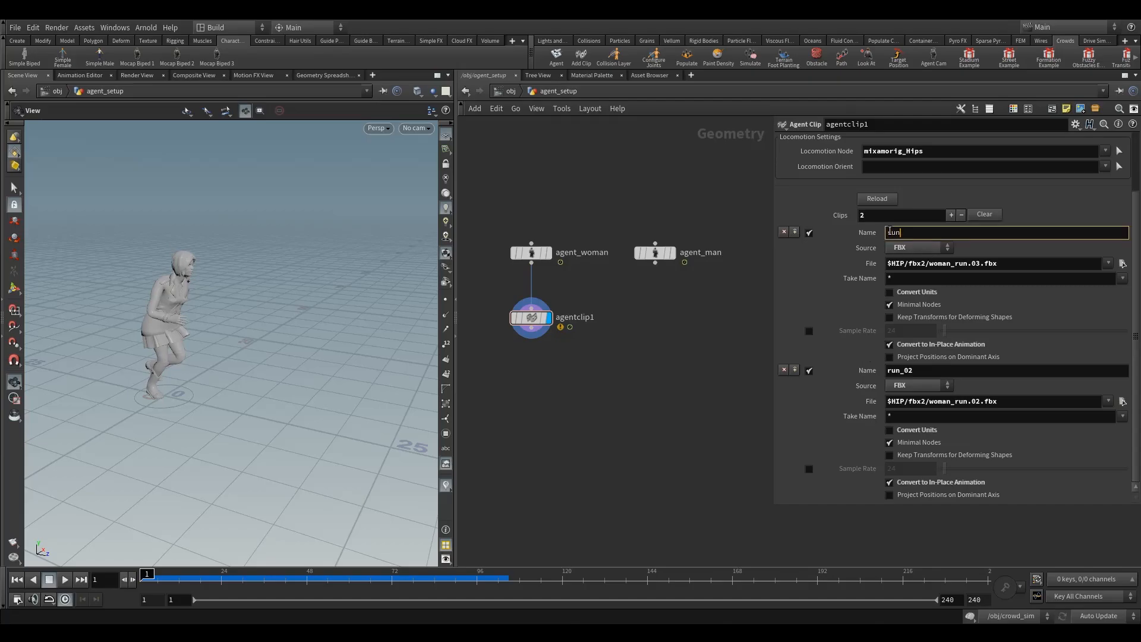
text(run_03)
key(Return)
Step: Preview run_03 as the current clip and scrub the timeline to check its motion
scroll(917, 219, up, 3)
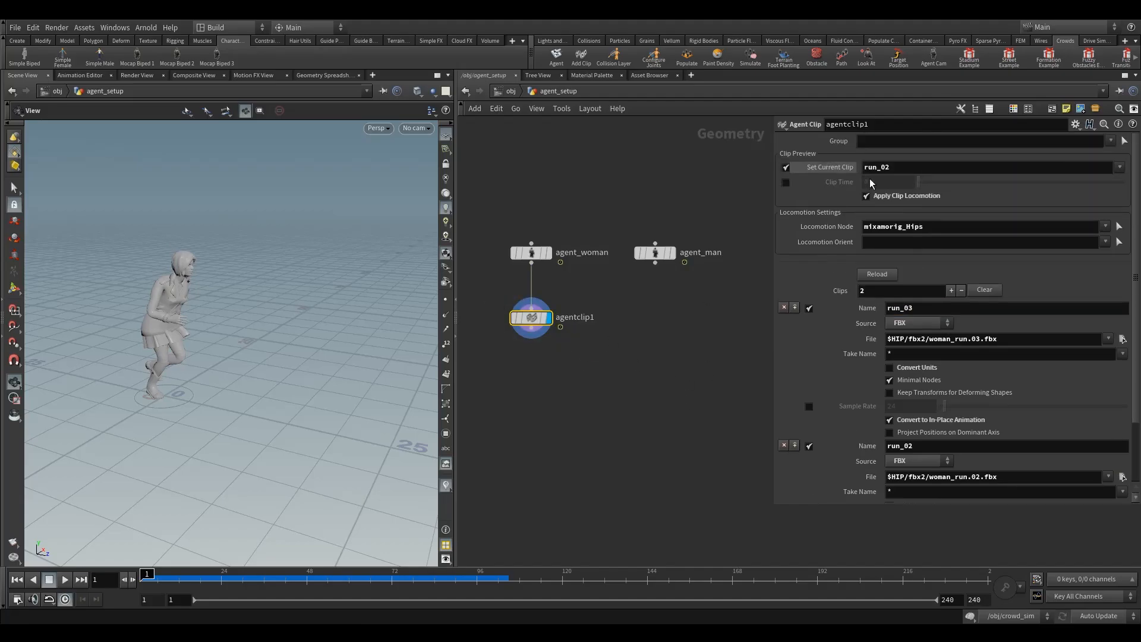
click(1120, 167)
click(1109, 205)
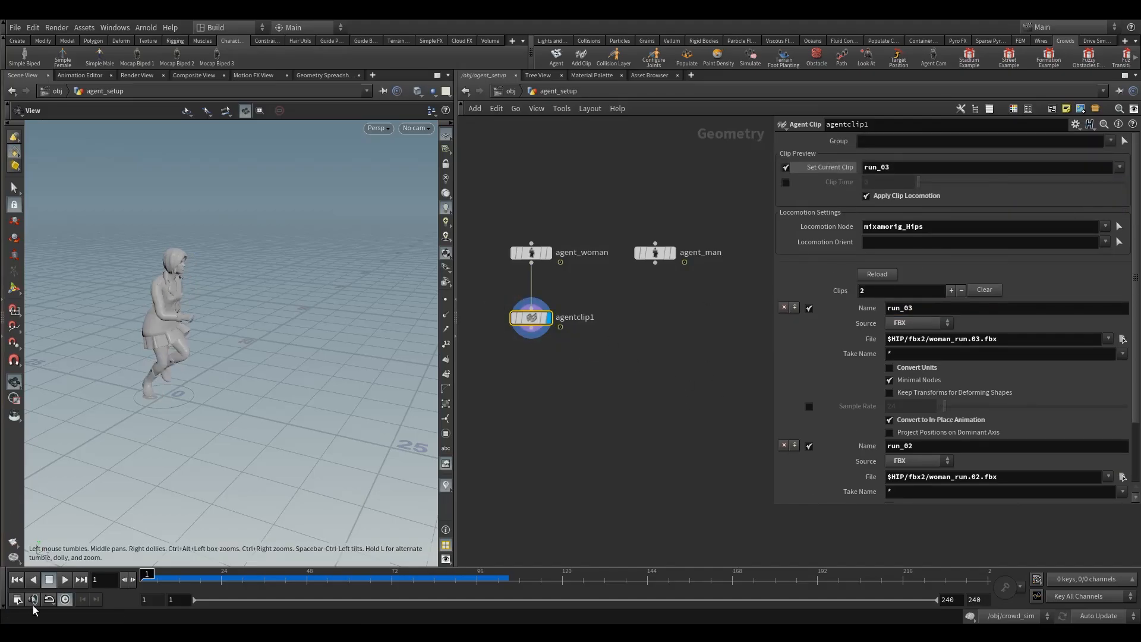
click(160, 578)
drag(162, 579, 142, 579)
Step: Preview run_02 and finally run_01 as the current clip, scrubbing the timeline to compare their motion
click(1120, 167)
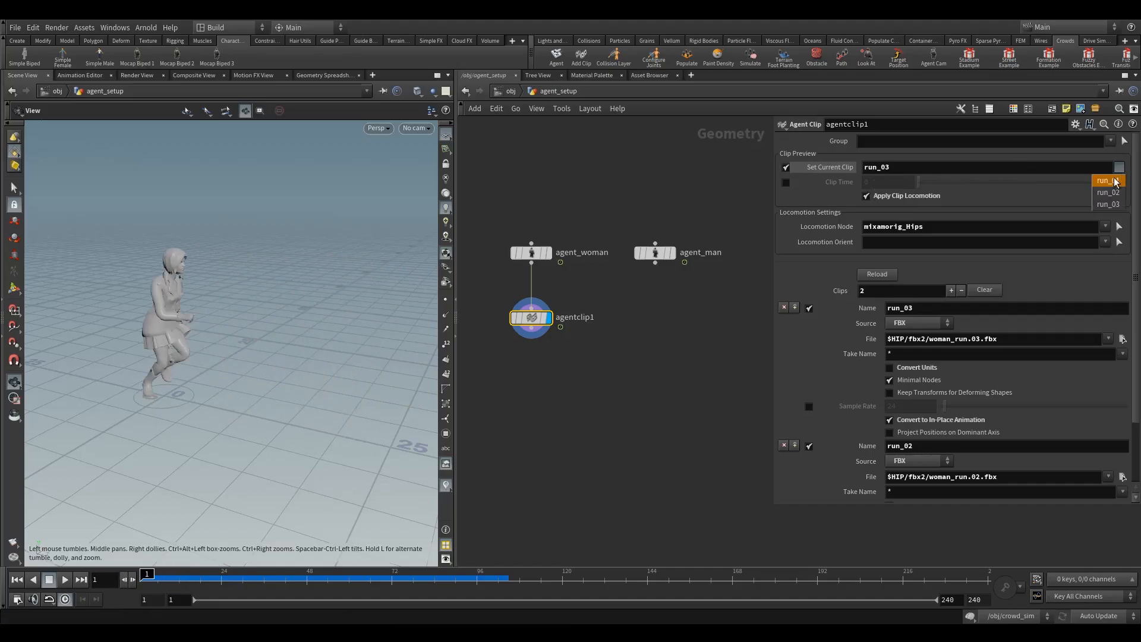
click(1108, 193)
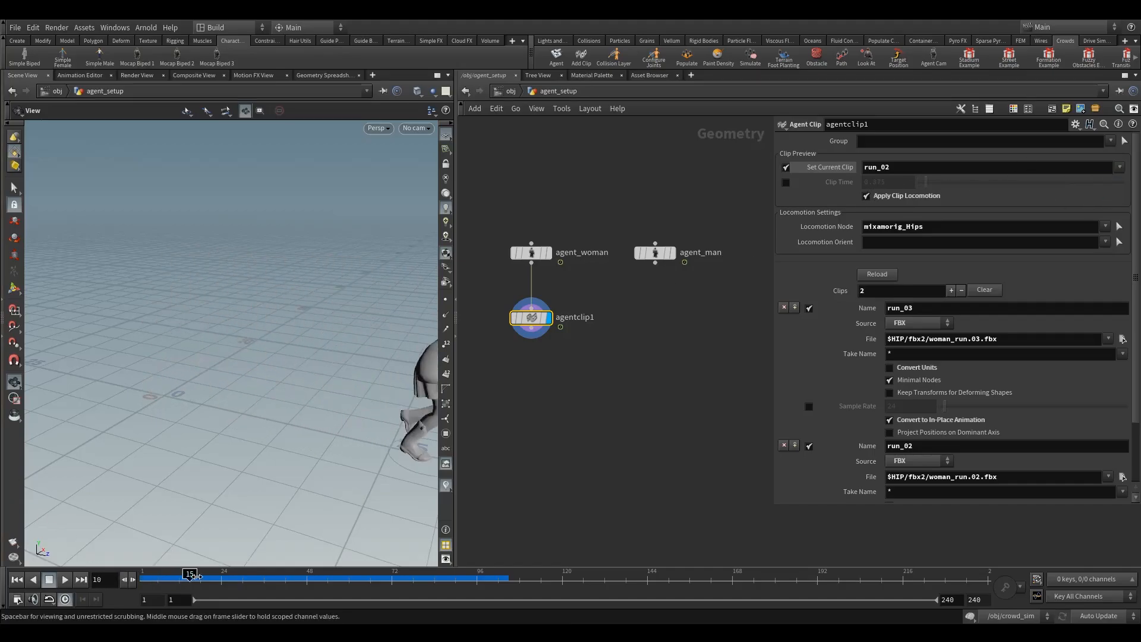
click(1121, 169)
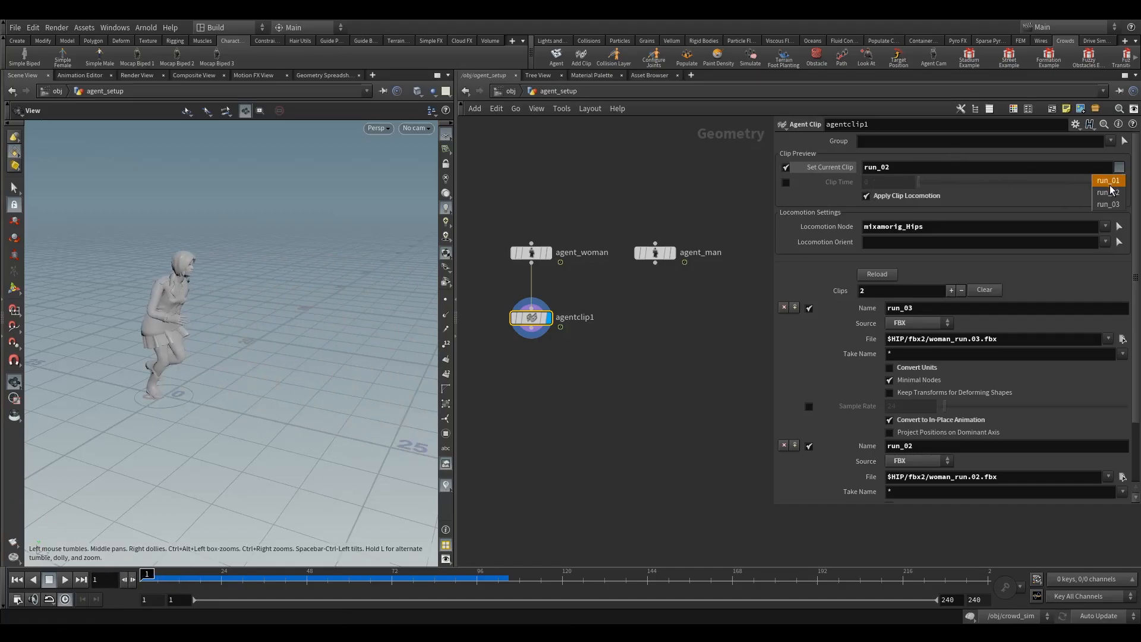
click(1110, 183)
drag(179, 579, 147, 579)
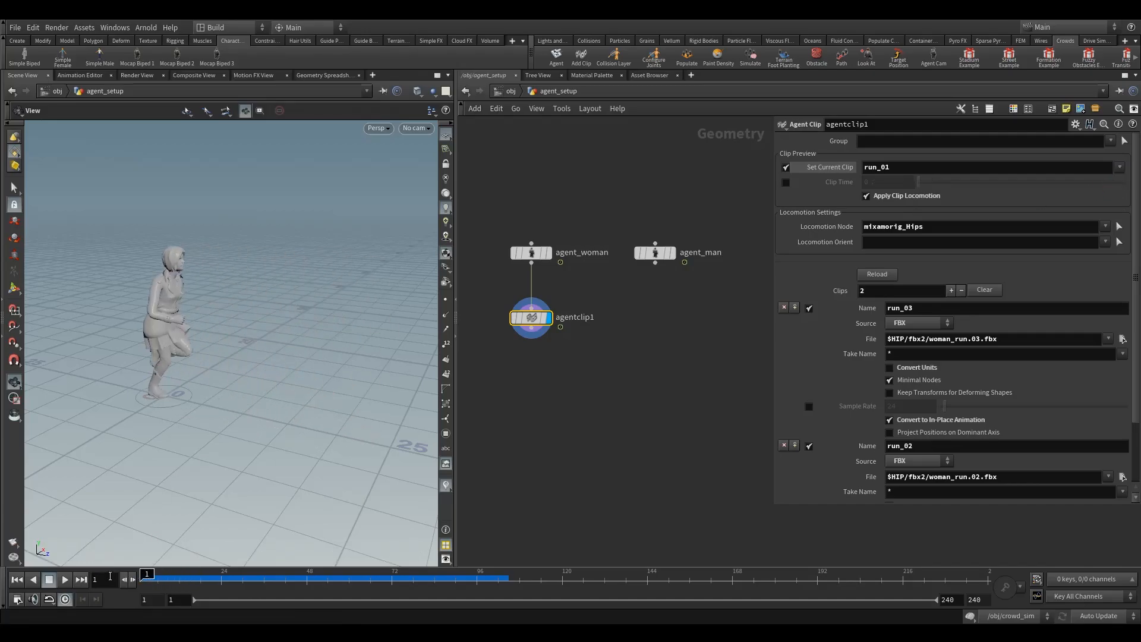
Step: Duplicate agentclip1, connect the displayed copy below agent_man, and point its run_03 entry to $HIP/fbx2/man_run.03.fbx
mouse_move(528, 316)
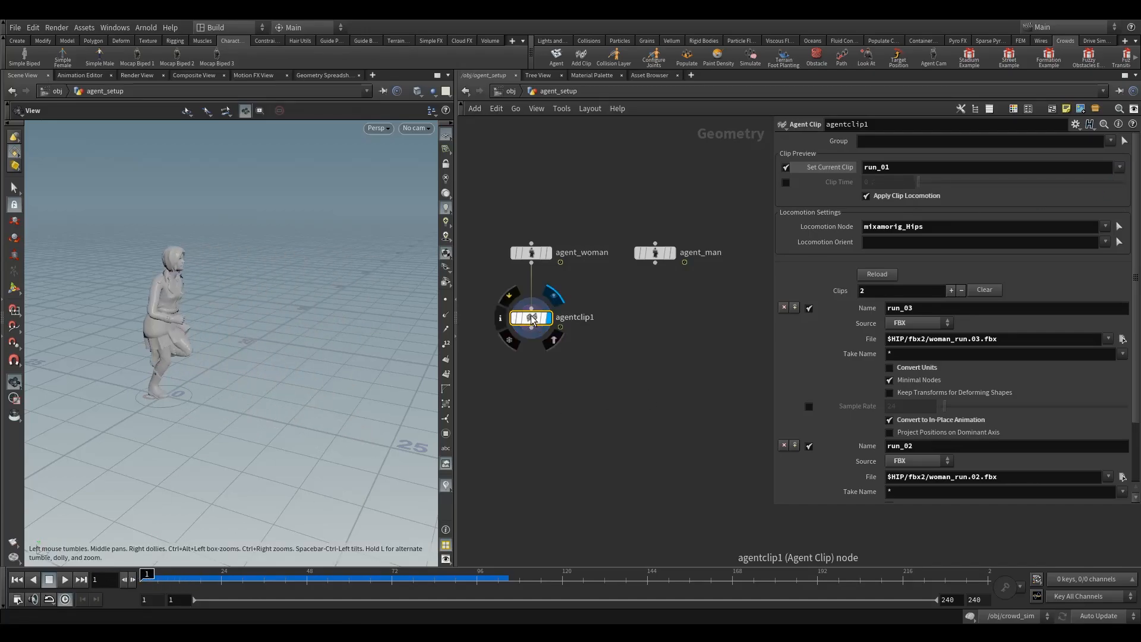
alt+drag(532, 315, 655, 319)
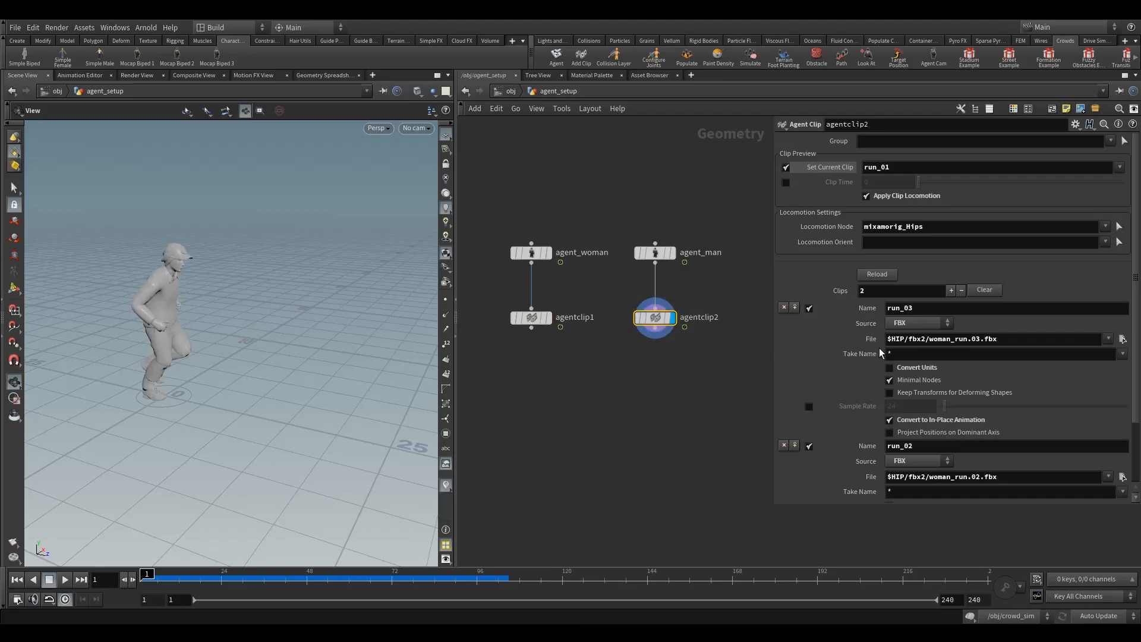
drag(950, 346, 928, 352)
text(man)
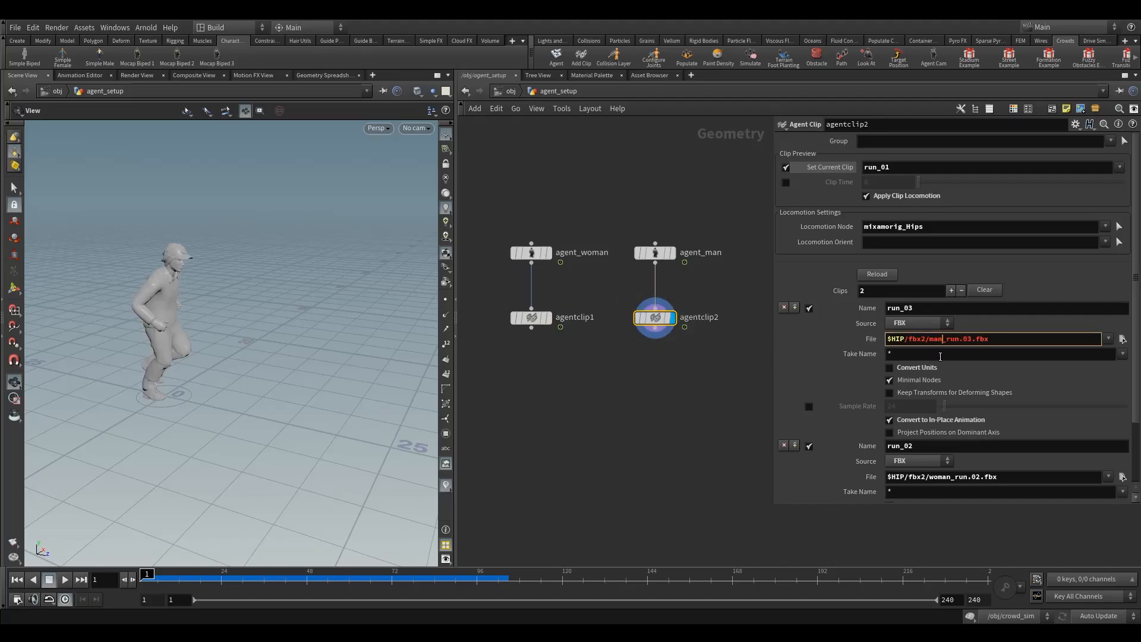
Step: Point the run_02 entry of the man's Agent Clip node to $HIP/fbx2/man_run.02.fbx
scroll(968, 379, down, 2)
drag(951, 415, 927, 420)
text(man)
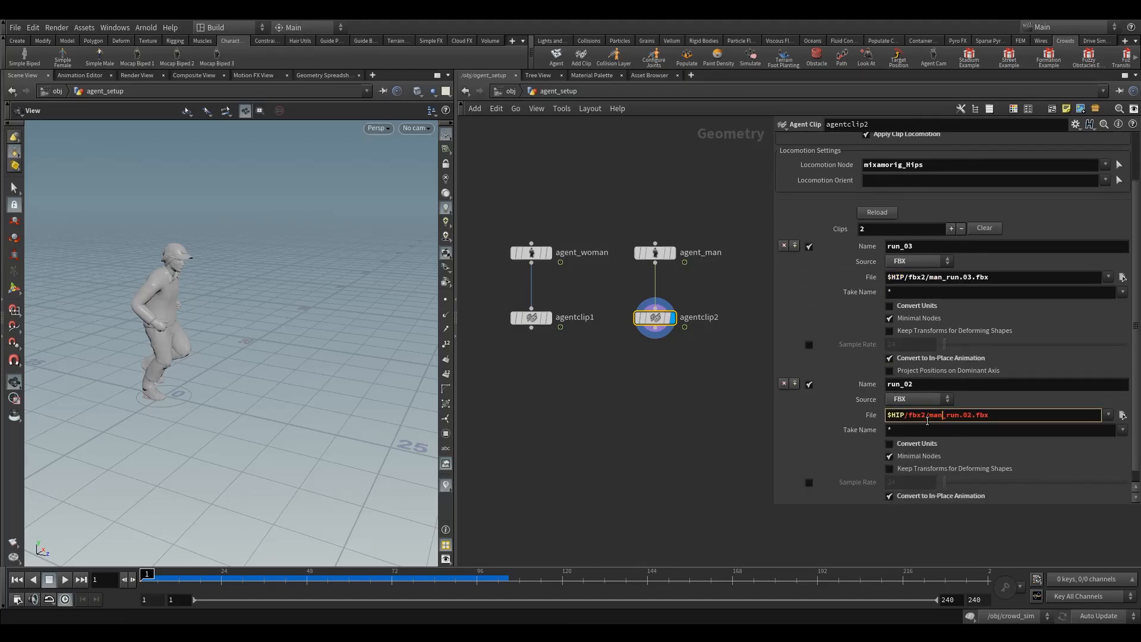
key(Return)
scroll(988, 397, down, 1)
scroll(950, 379, up, 2)
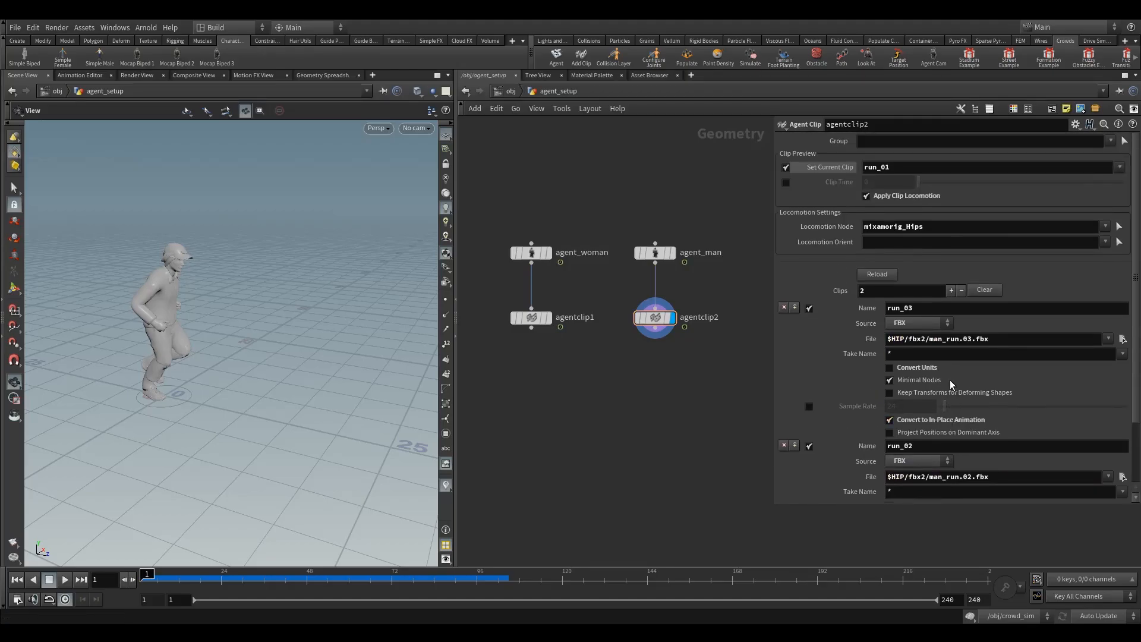
scroll(949, 381, down, 2)
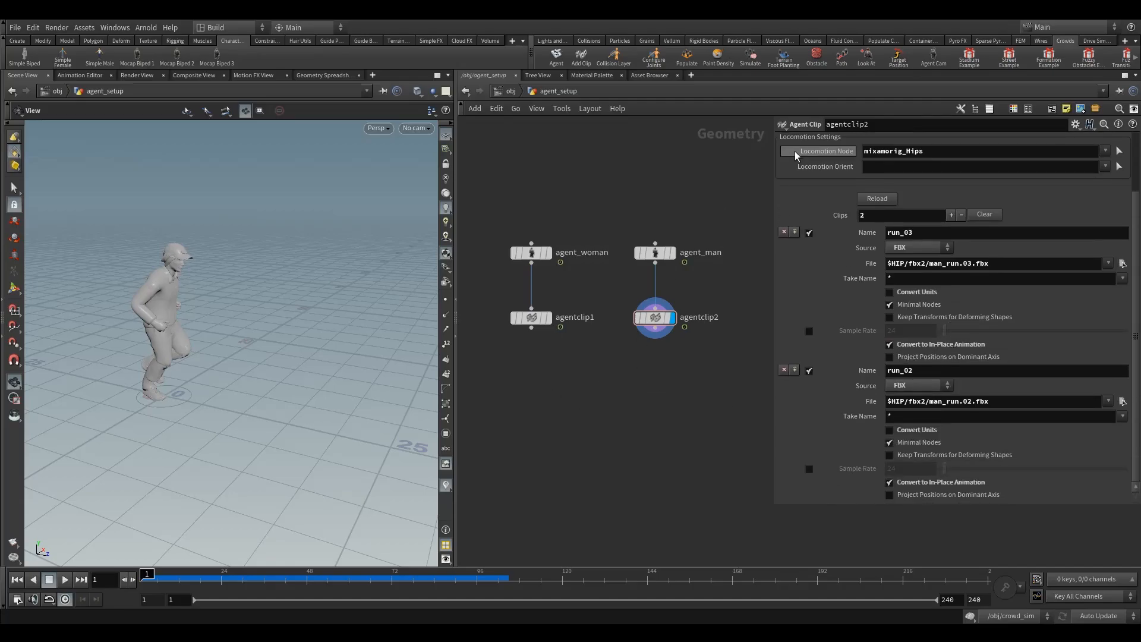
Step: Preview the man's other run clips as the current clip, ending on run_03, and scrub the timeline to check their motion
scroll(860, 202, up, 2)
click(1118, 167)
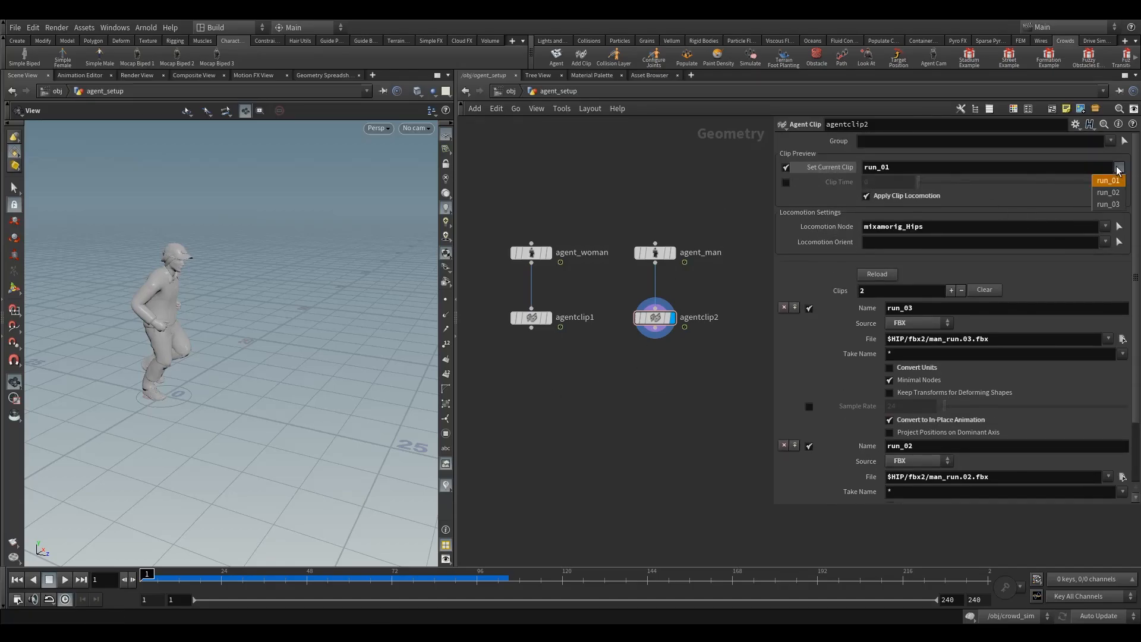
click(1107, 192)
drag(321, 581, 142, 576)
click(1119, 167)
click(1106, 205)
click(1119, 167)
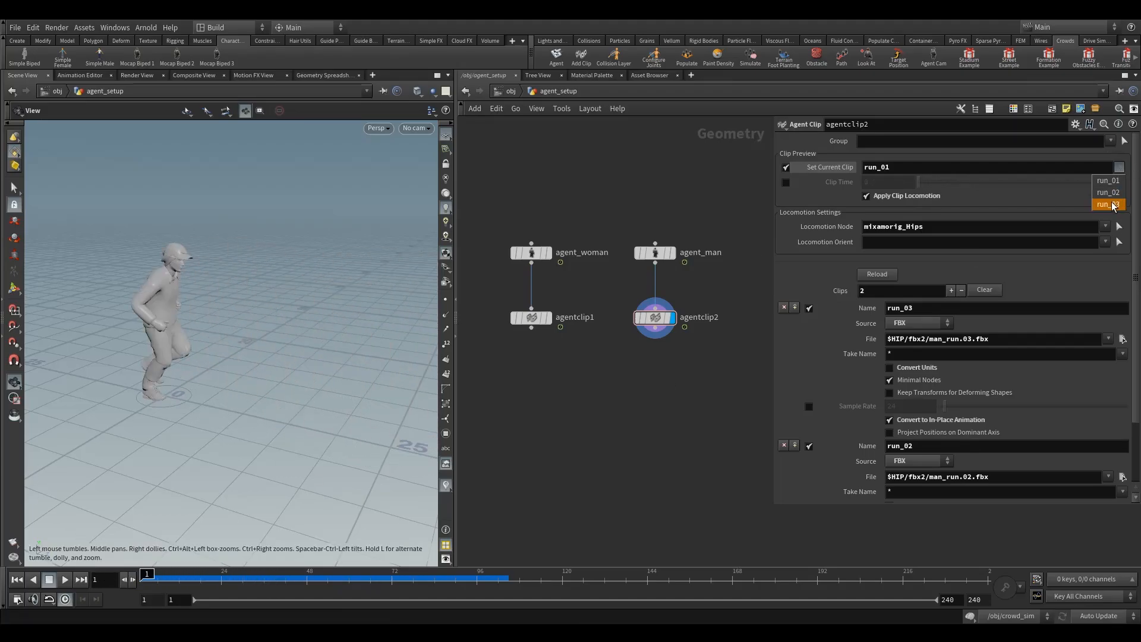
click(1106, 173)
drag(148, 571, 140, 574)
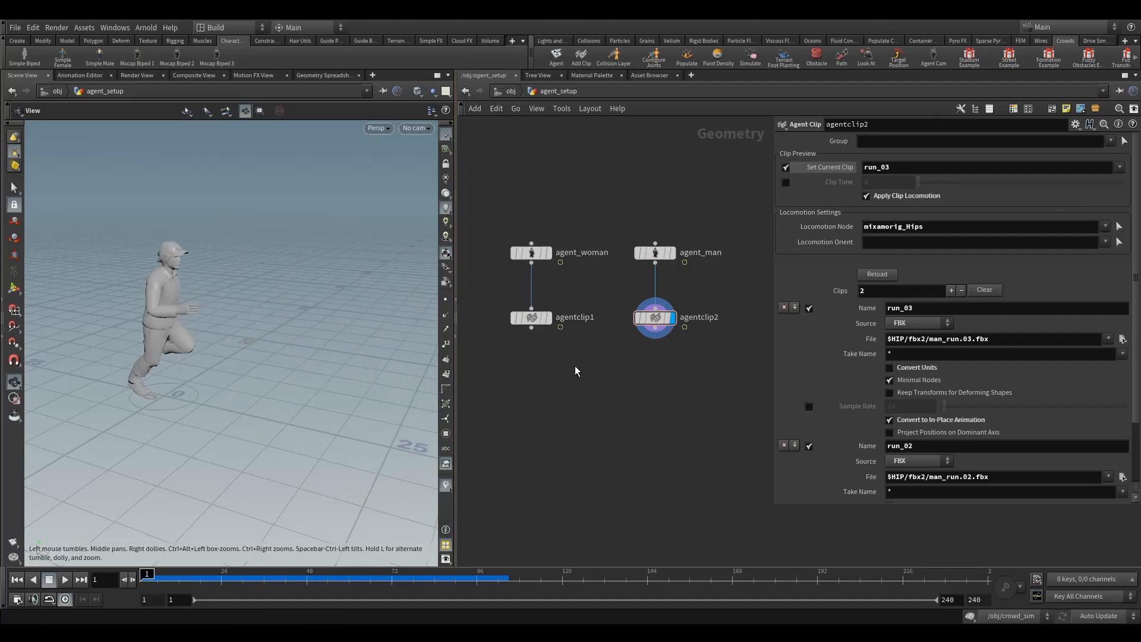
Step: Examine the man's run_03 orientation and motion from several angles, along with the Locomotion Orient setting on agentclip2
middle_drag(598, 374, 615, 352)
scroll(846, 287, down, 1)
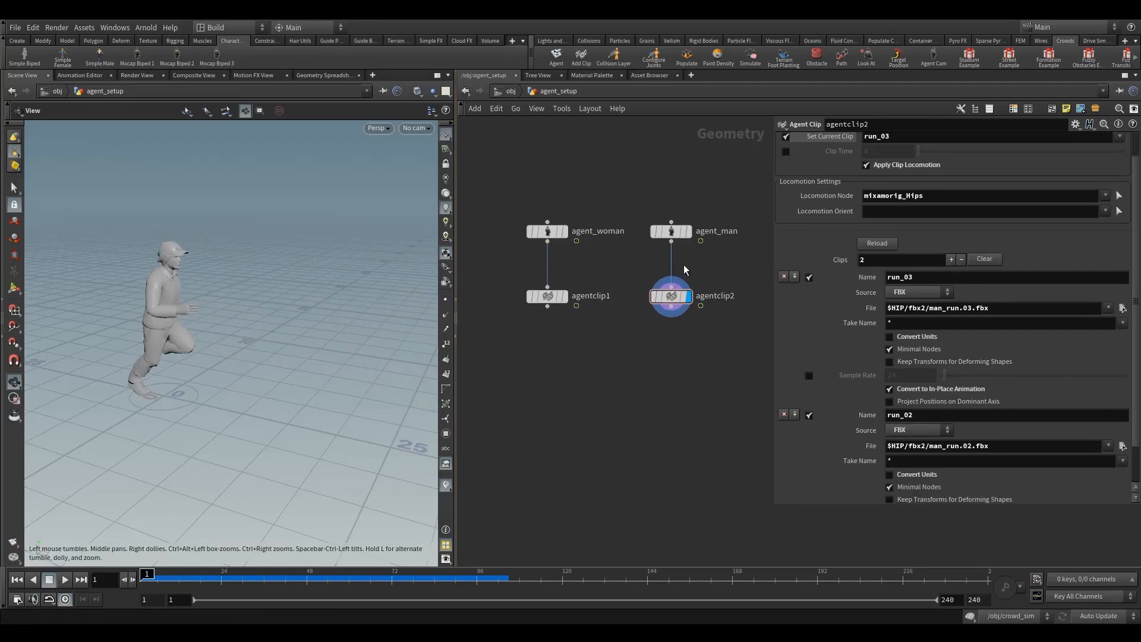
click(685, 296)
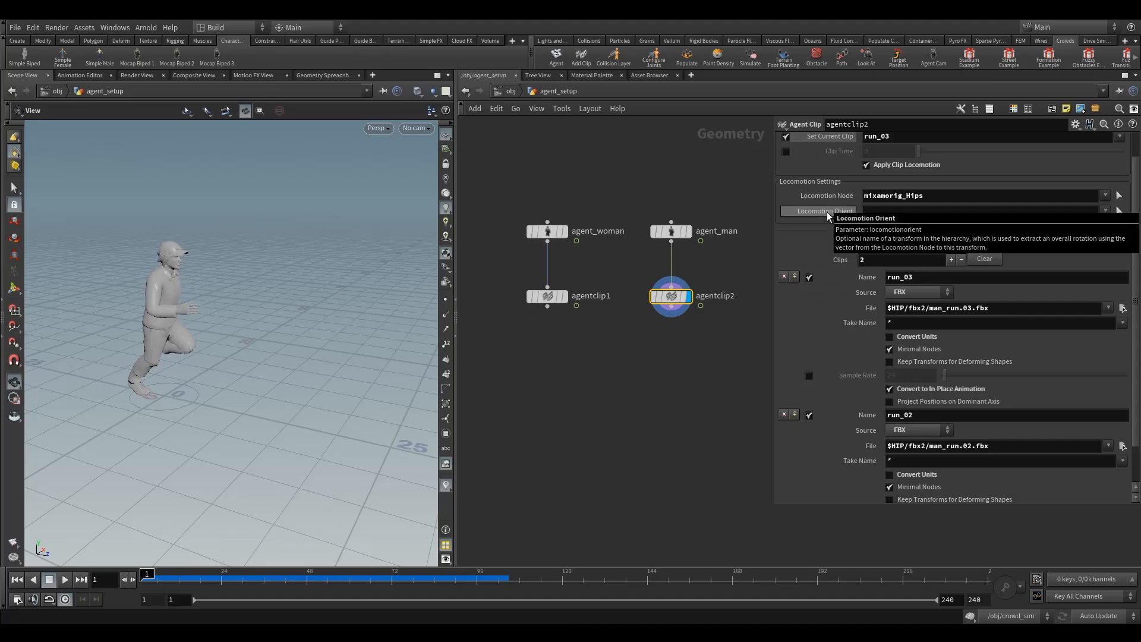
drag(272, 331, 257, 355)
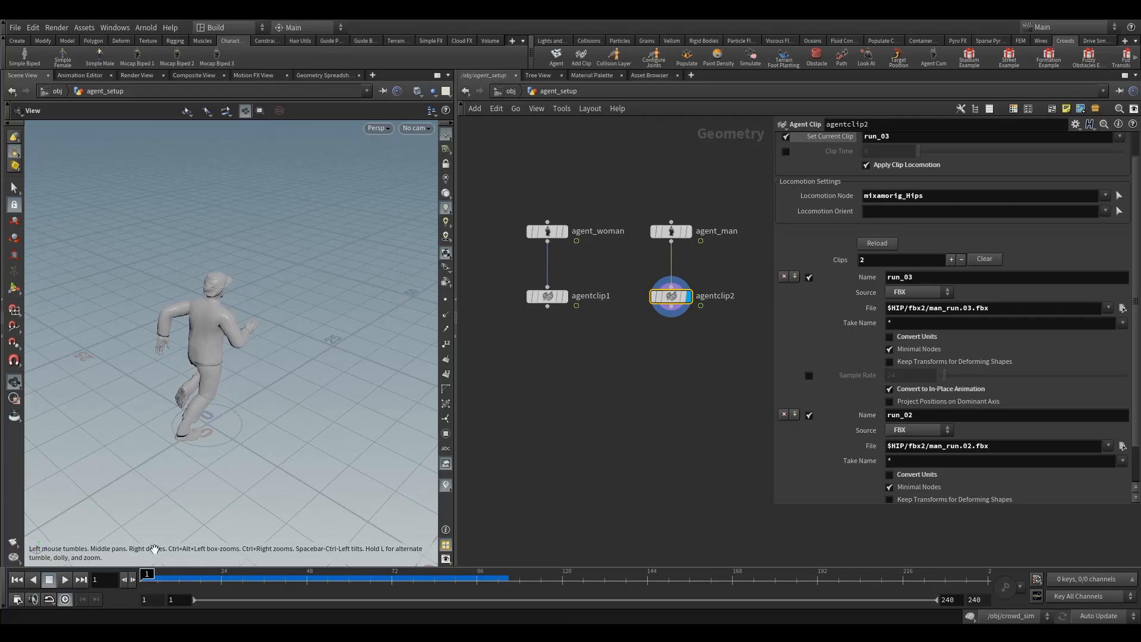
mouse_move(145, 578)
mouse_down()
mouse_move(223, 577)
mouse_move(142, 577)
mouse_up()
drag(128, 520, 223, 386)
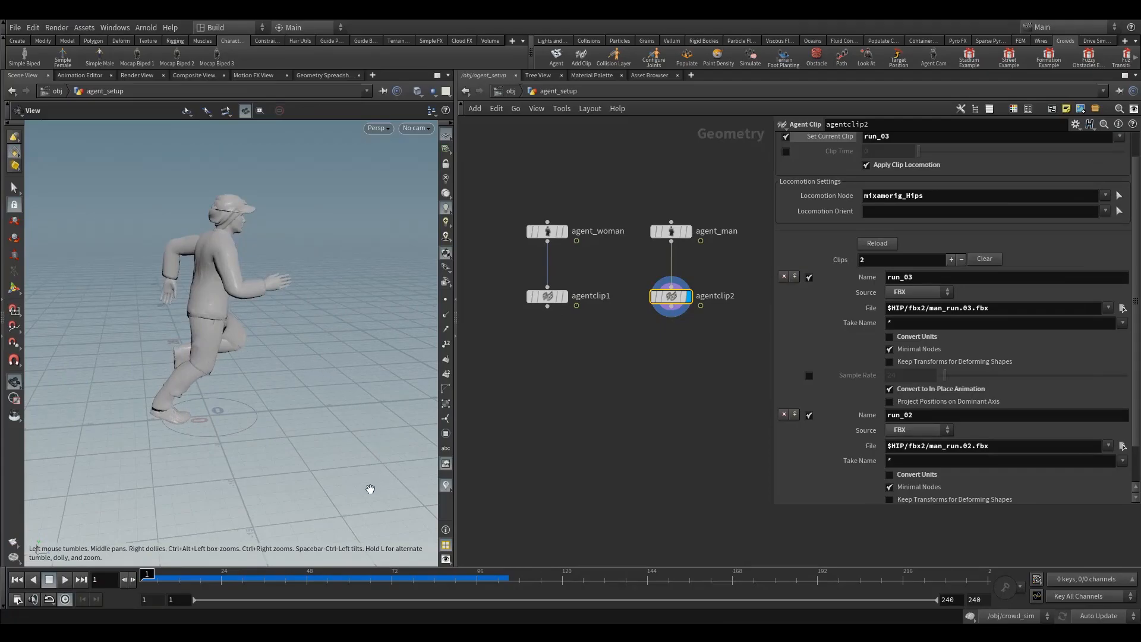
right_drag(340, 472, 235, 408)
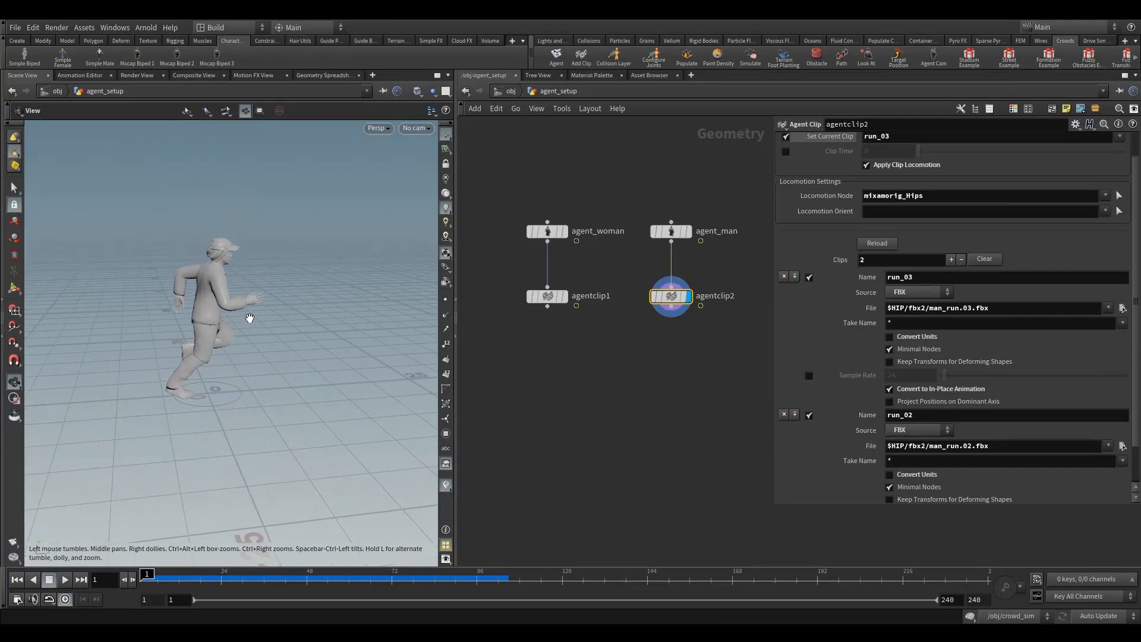
drag(205, 378, 199, 374)
right_drag(198, 374, 214, 377)
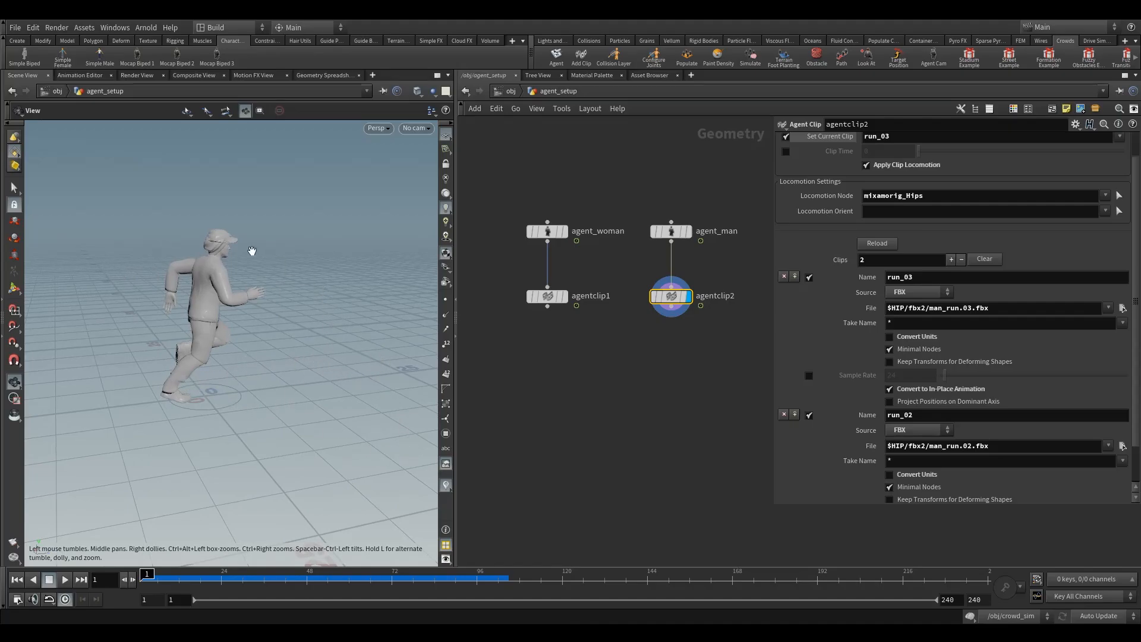
right_drag(211, 344, 245, 367)
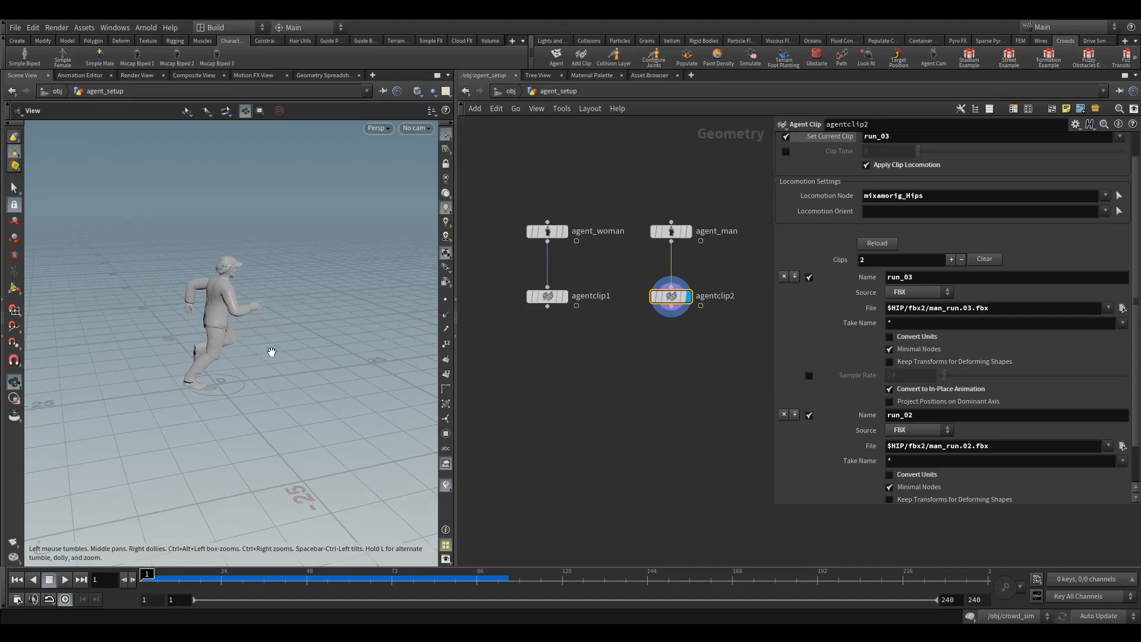
right_drag(299, 367, 223, 369)
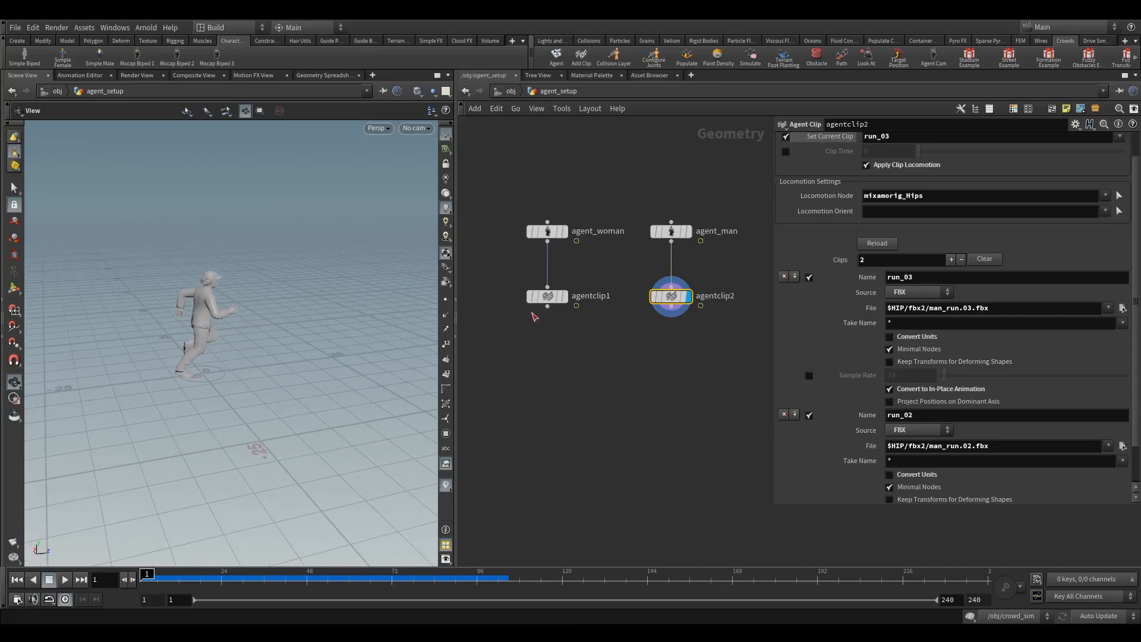
click(903, 211)
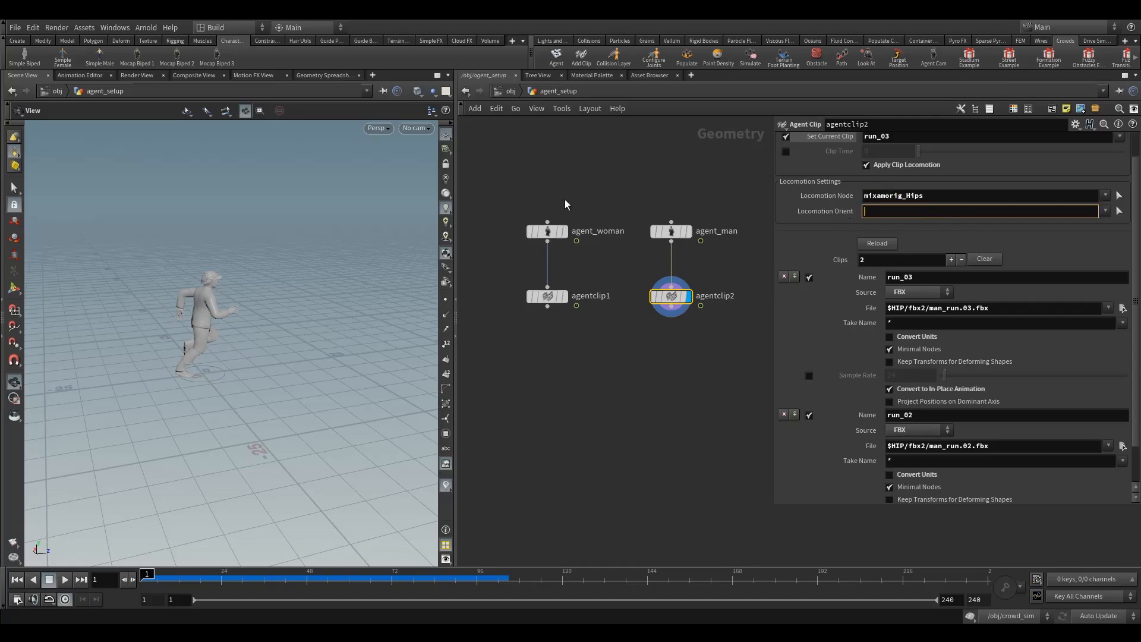
drag(243, 336, 273, 326)
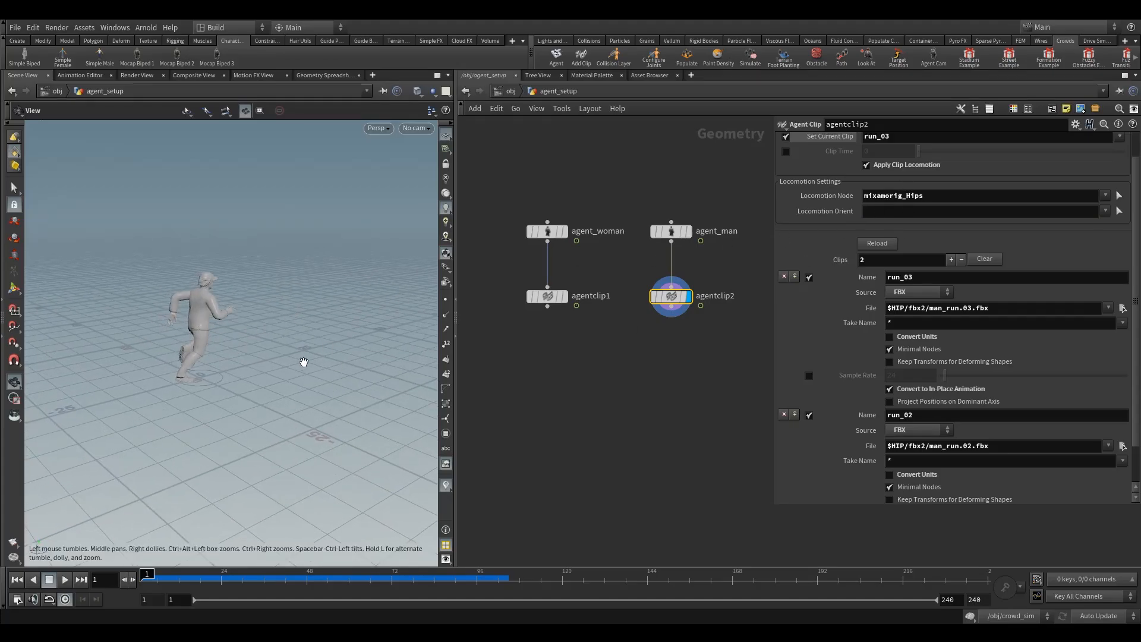
drag(281, 365, 289, 365)
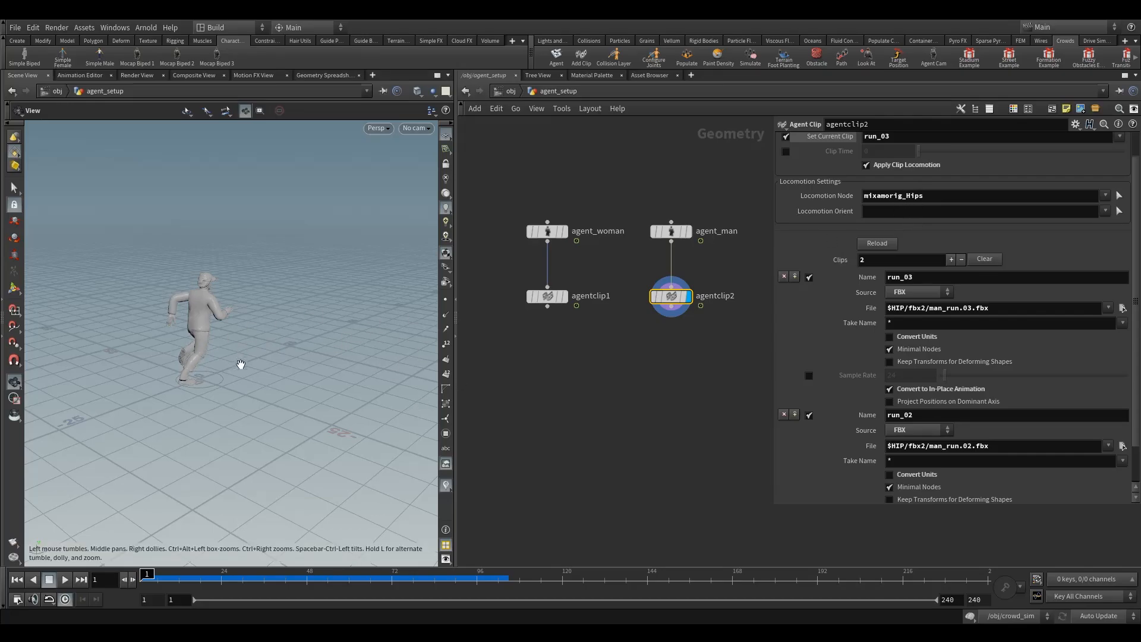
drag(241, 365, 331, 382)
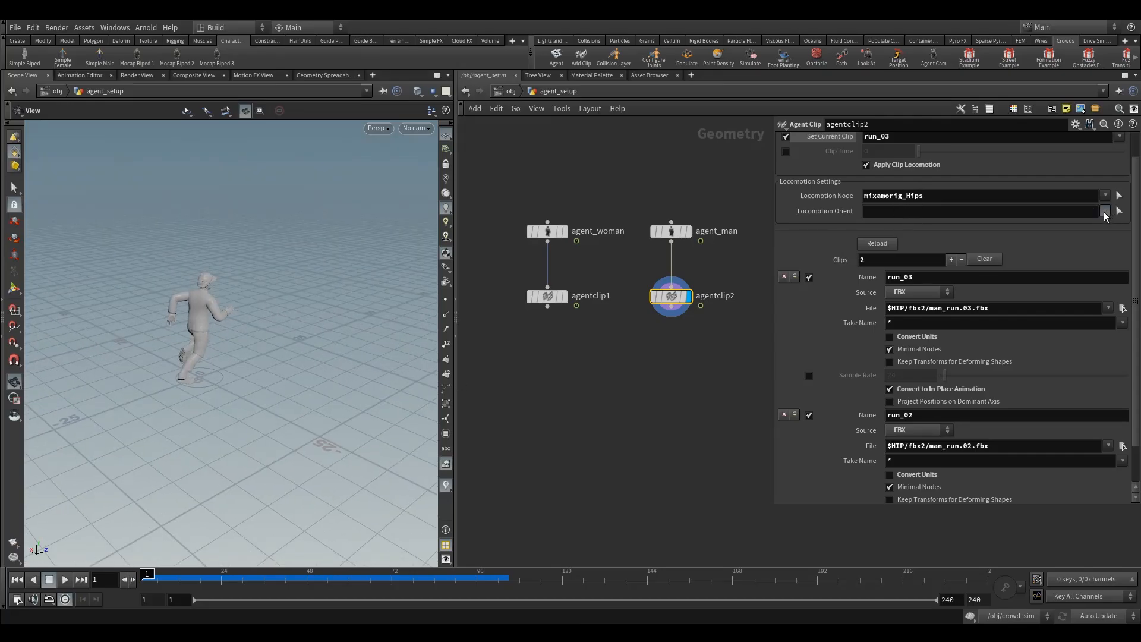
Step: Try mixamorig_LeftLeg as the Locomotion Orient on agentclip2, and clear the setting again
click(1104, 212)
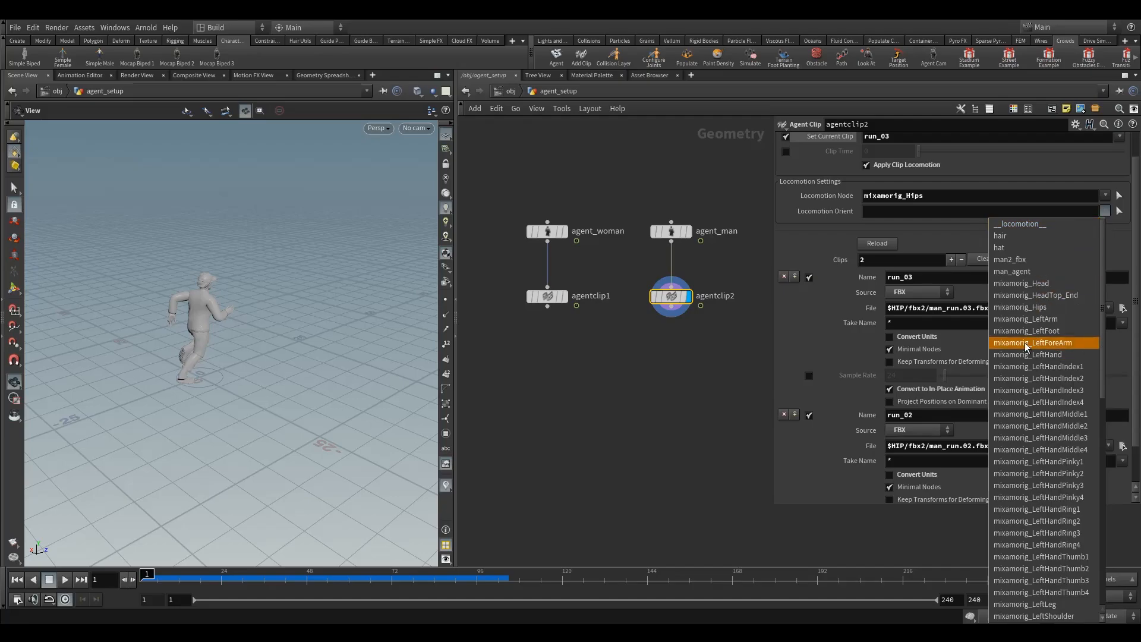
click(721, 278)
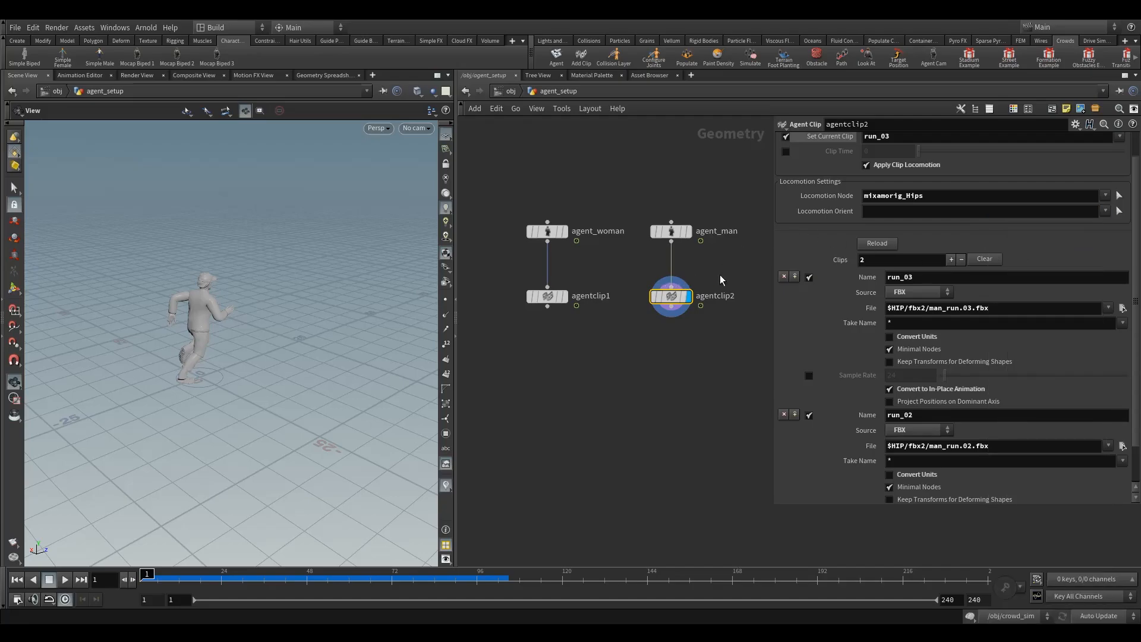
click(1106, 211)
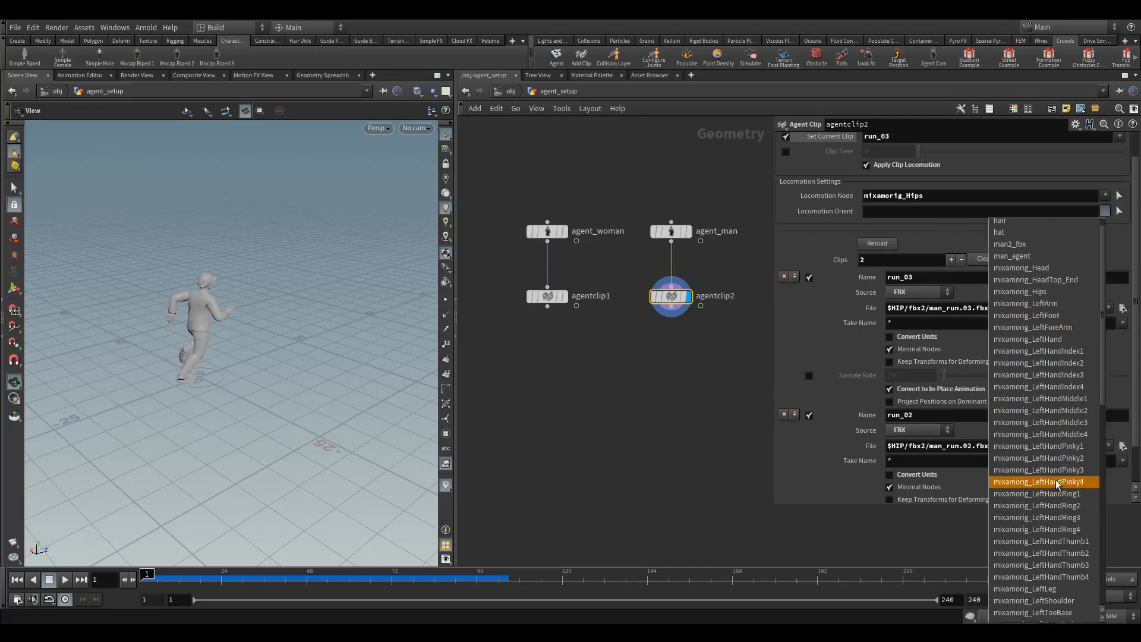
scroll(1057, 499, down, 2)
click(1058, 546)
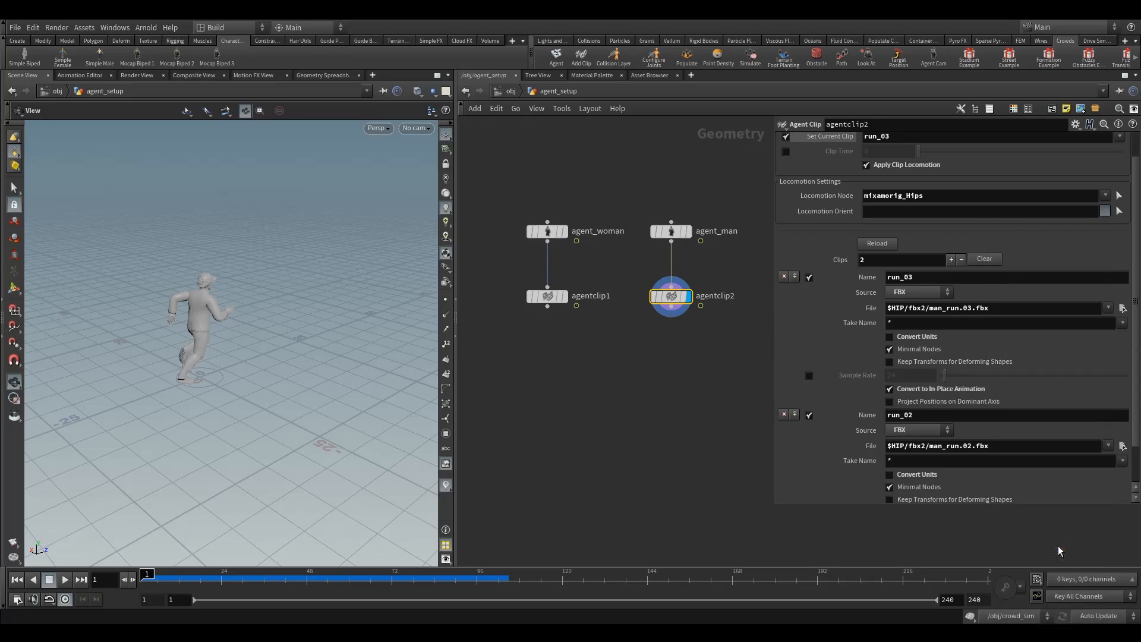
double_click(953, 212)
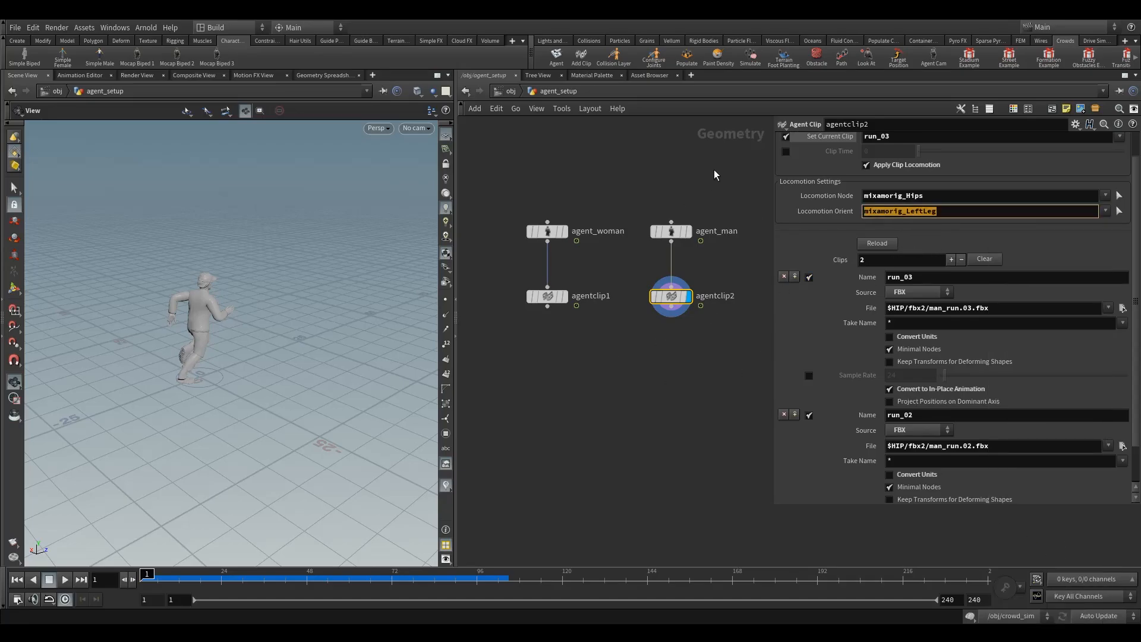
key(BackSpace)
Step: Set the Locomotion Orient on agentclip2 to mixamorig_LeftUpLeg and copy the joint name
click(1106, 211)
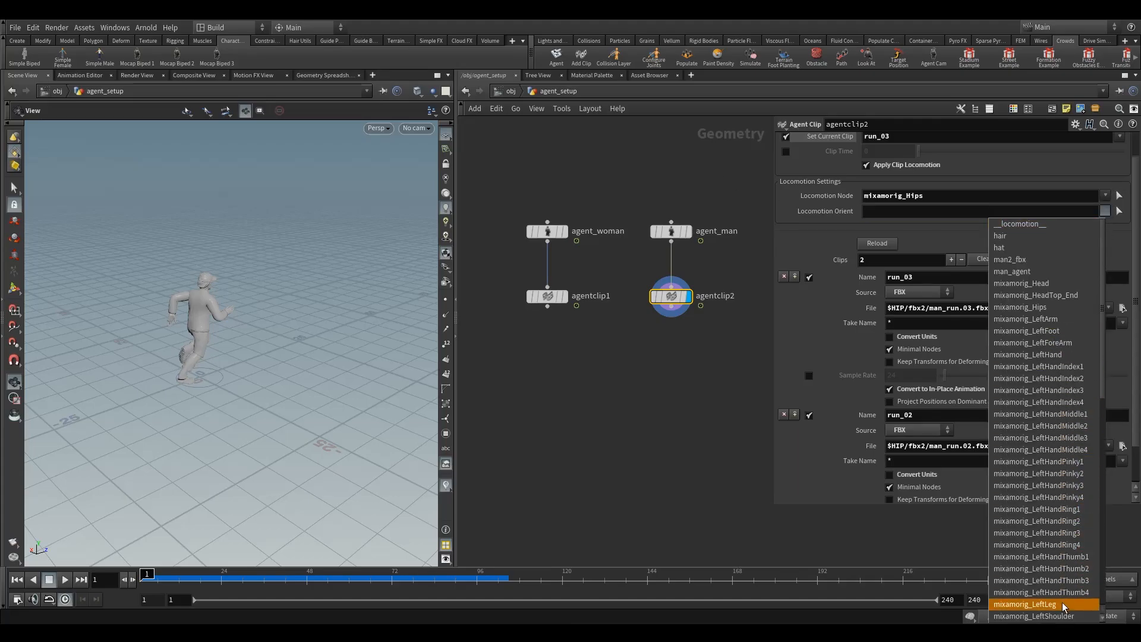
scroll(1062, 535, down, 5)
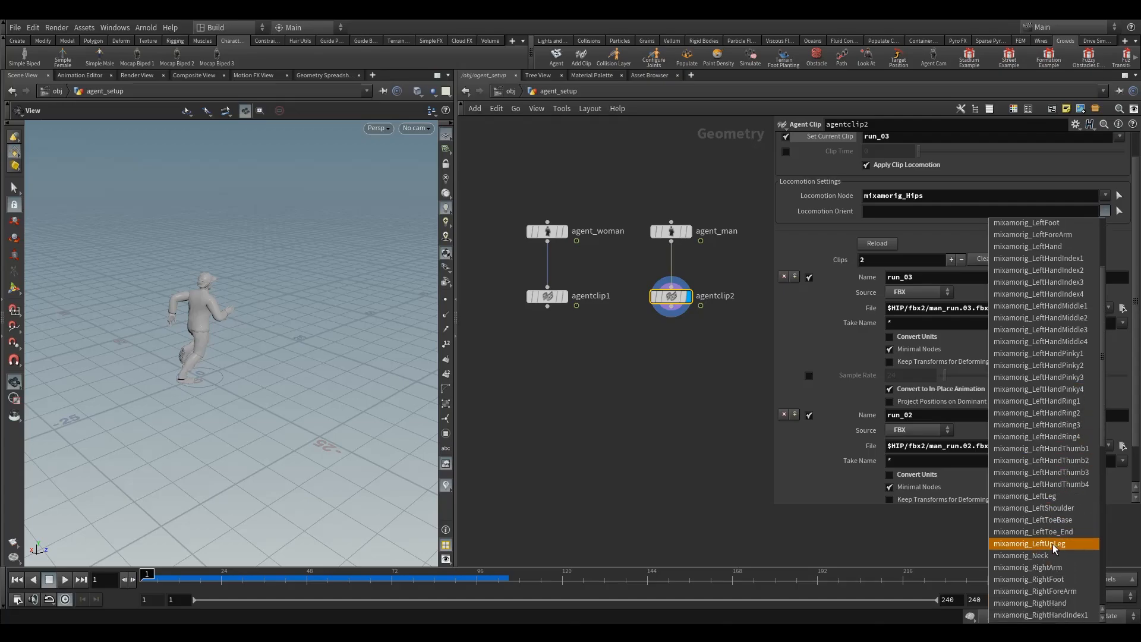
click(1053, 544)
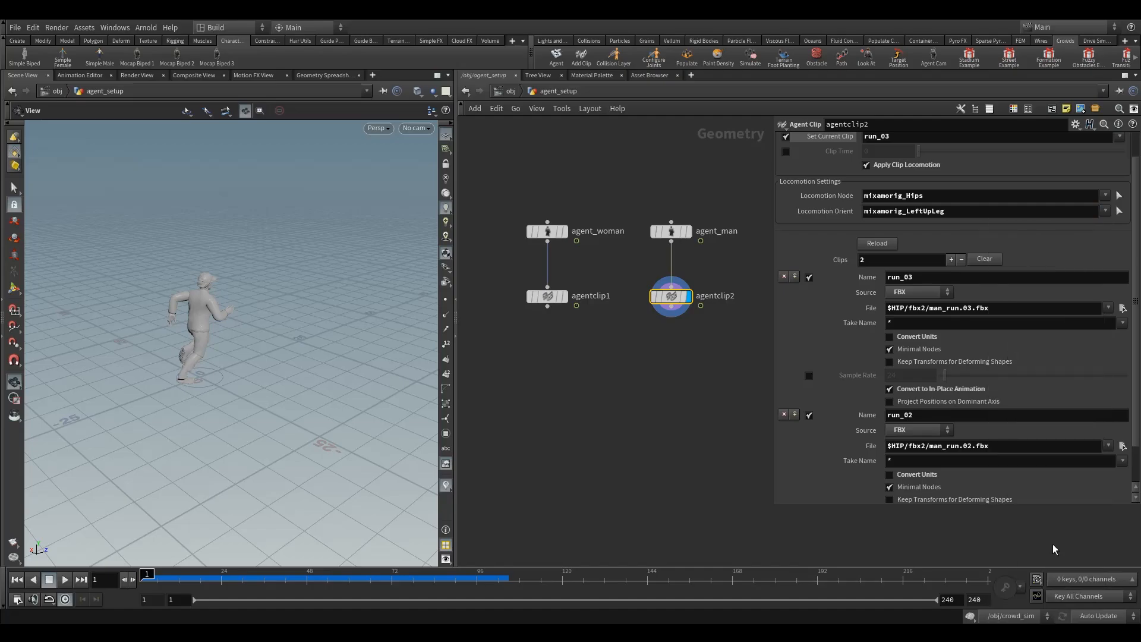
double_click(957, 215)
key(ctrl+c)
Step: Apply the copied mixamorig_LeftUpLeg as the Locomotion Orient on agentclip1, agent_man and agent_woman
click(547, 295)
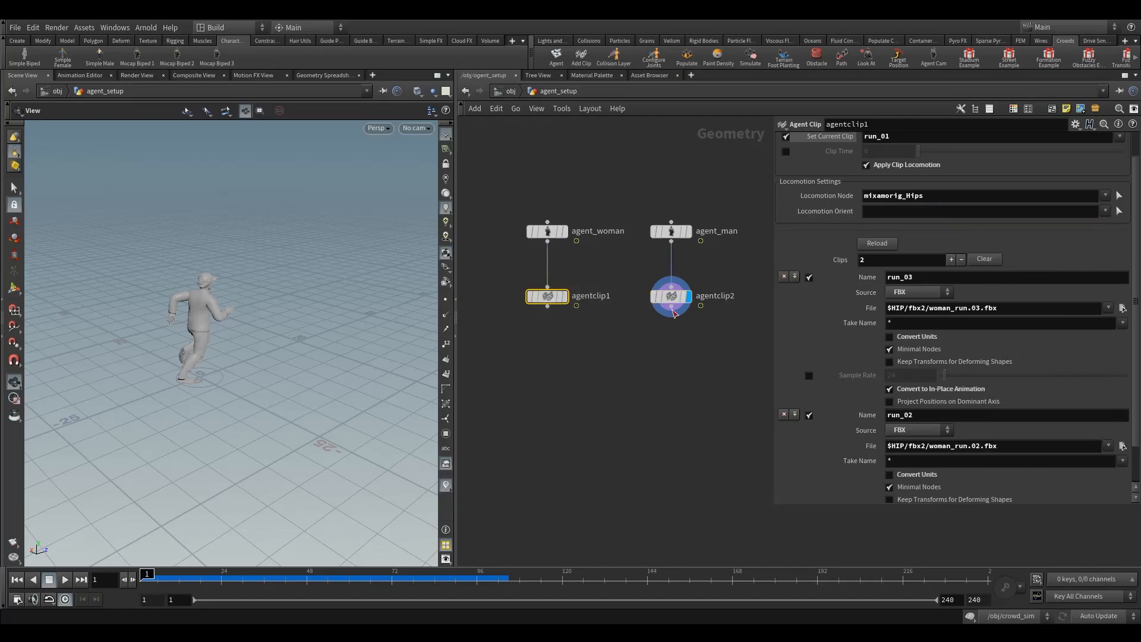
click(671, 231)
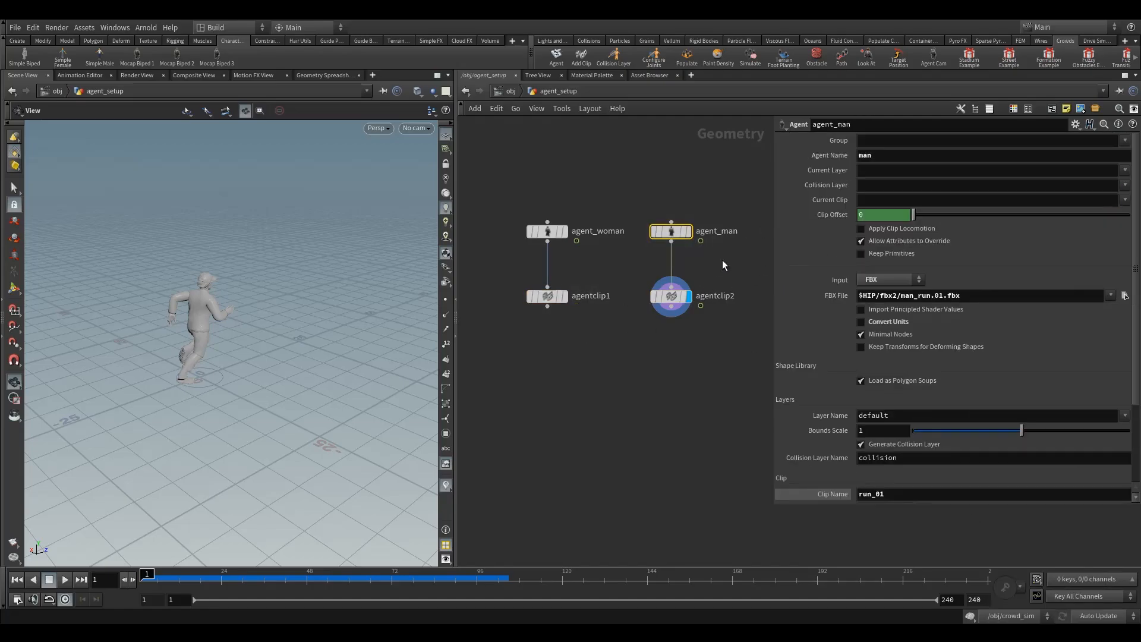
scroll(921, 393, down, 3)
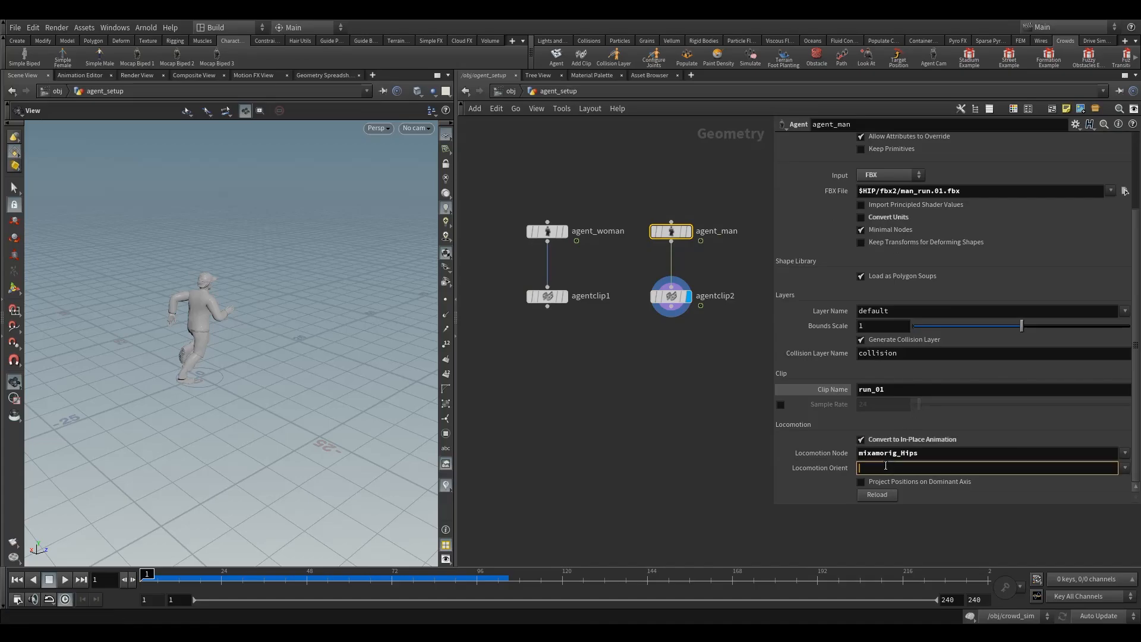
click(522, 235)
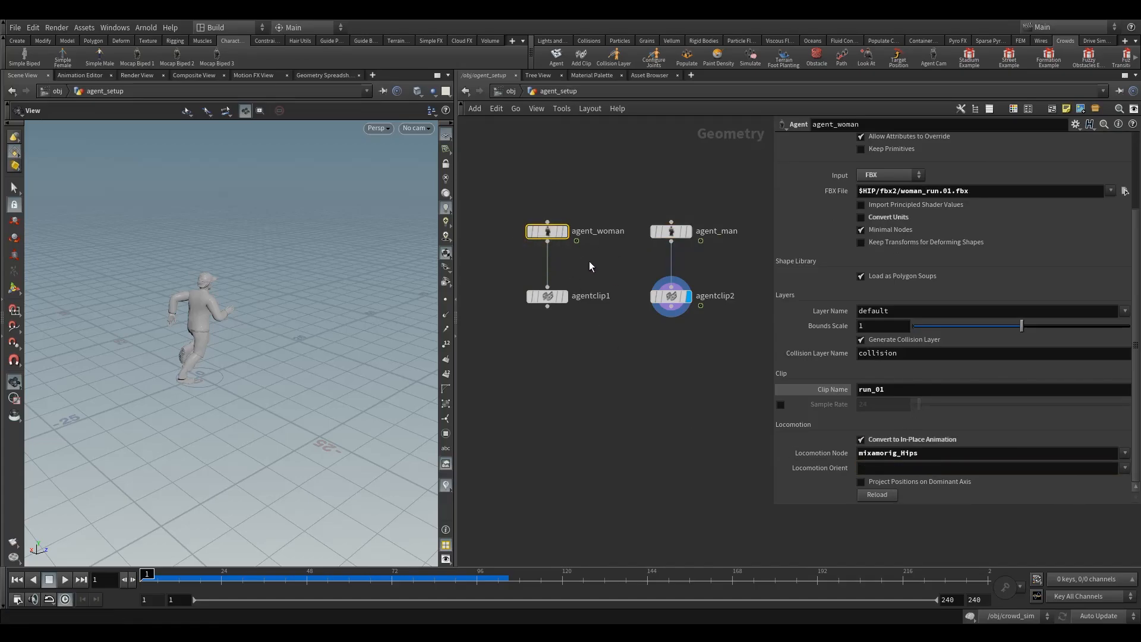
click(904, 467)
key(ctrl+v)
click(699, 435)
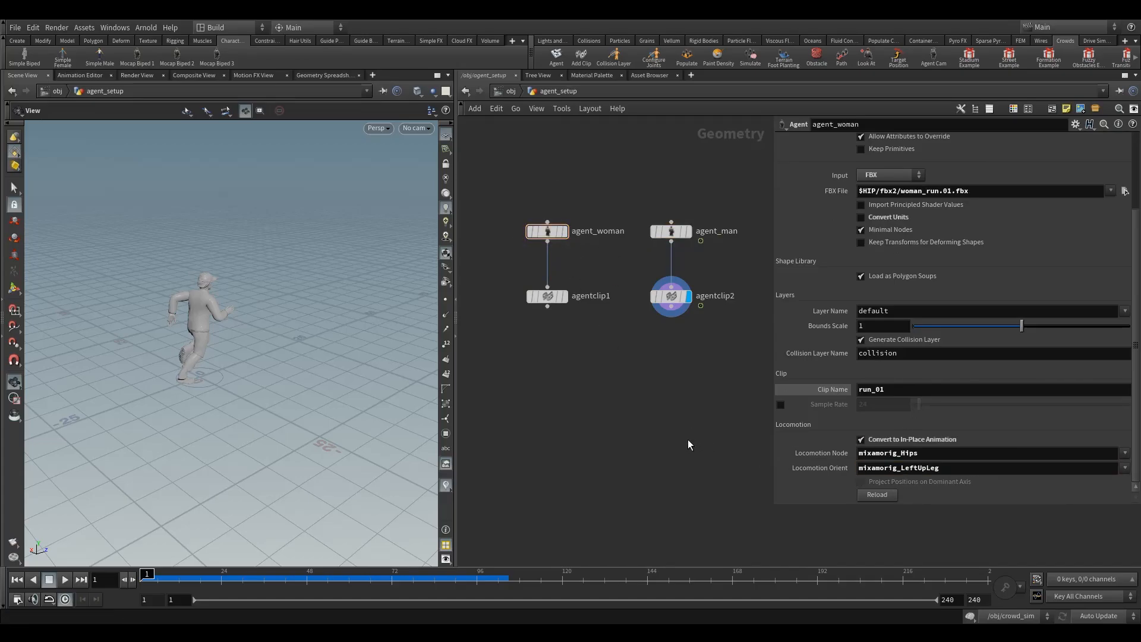
middle_drag(612, 374, 581, 345)
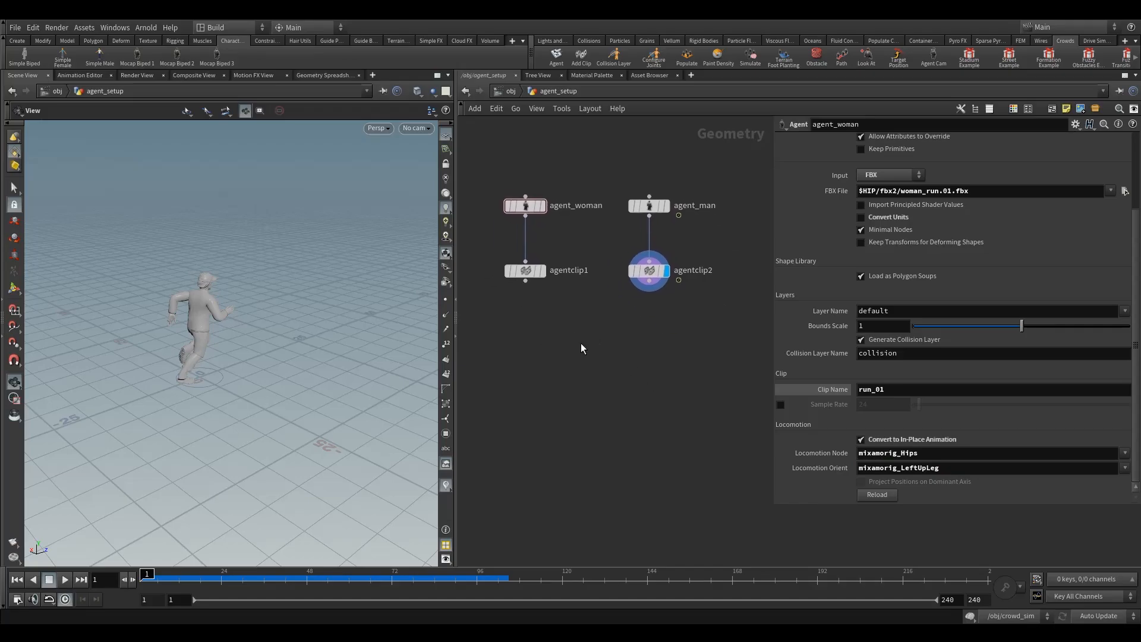
Step: Add an Agent Layer node connected below agentclip2 in the man's branch
key(Tab)
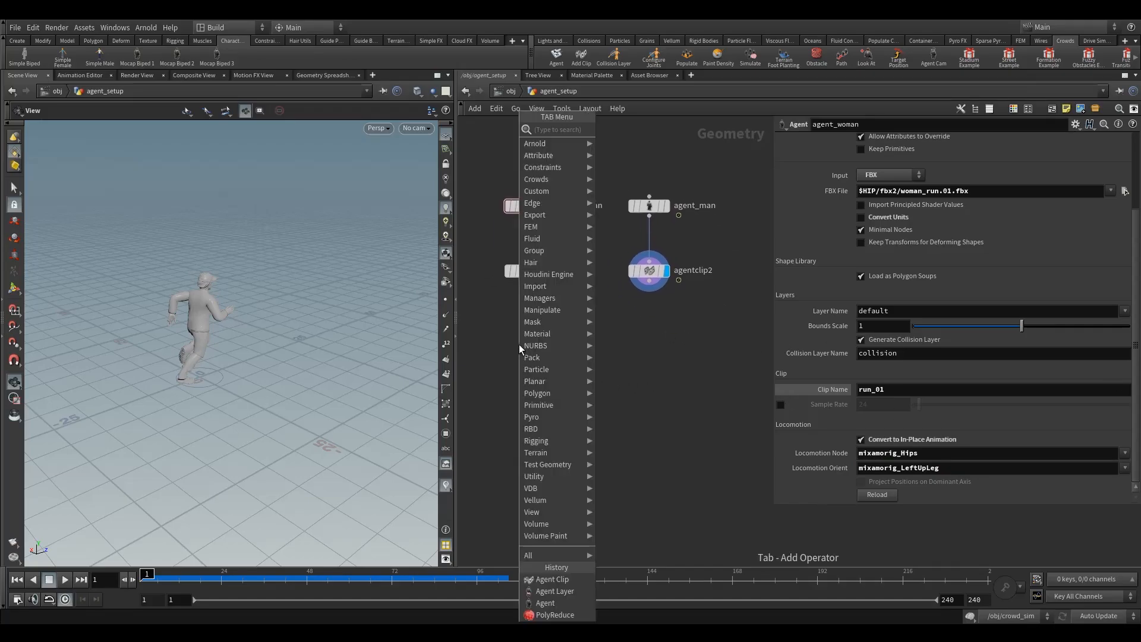
text(age)
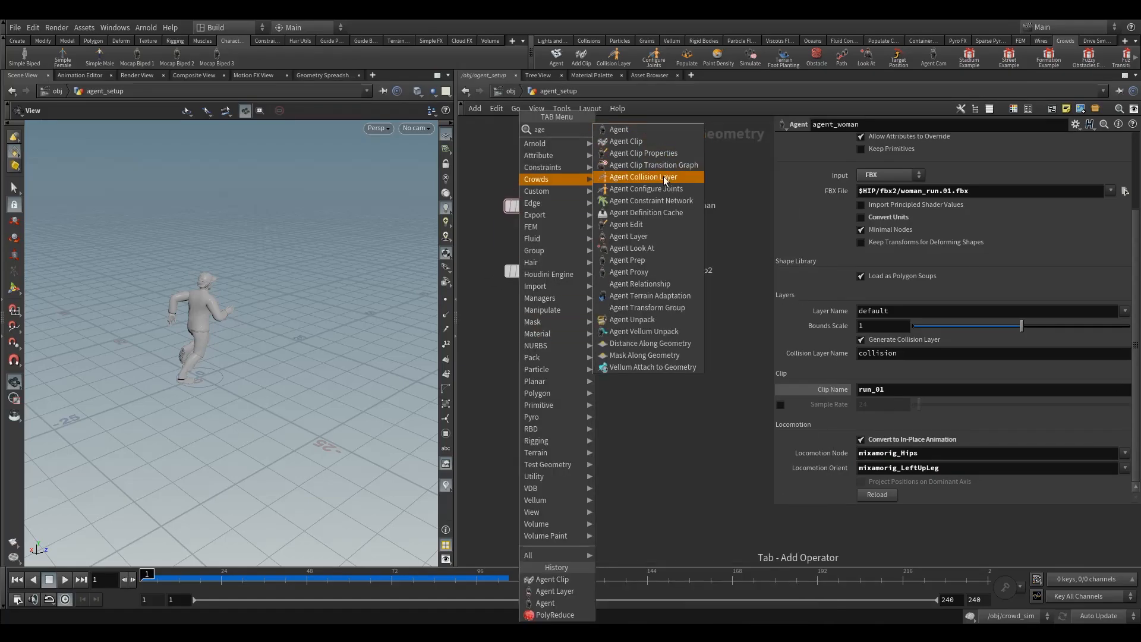
click(641, 236)
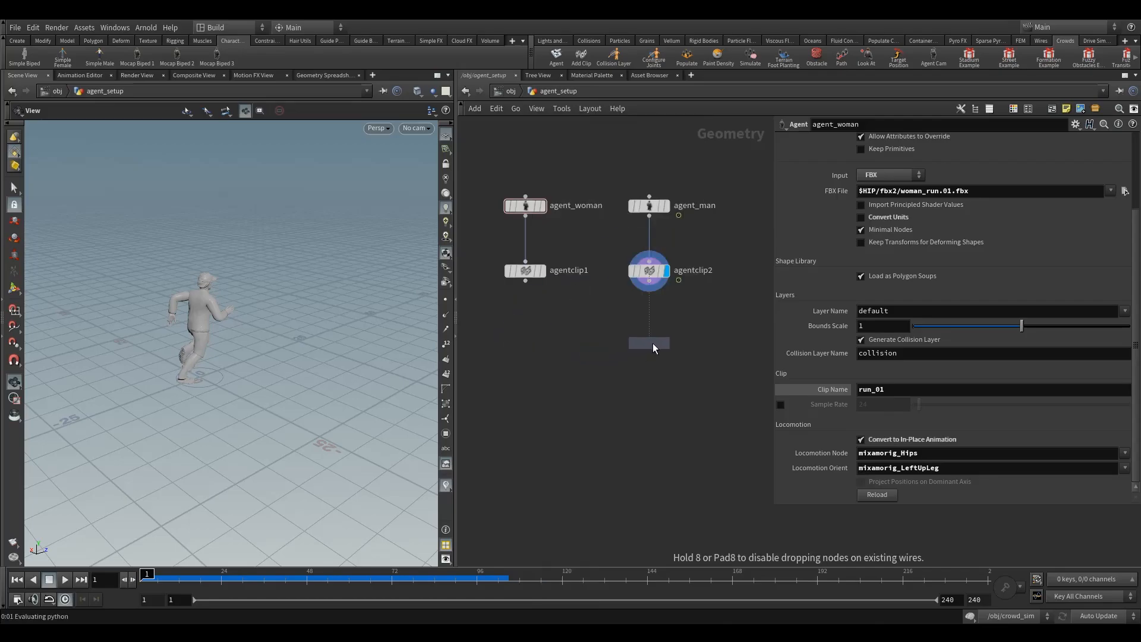
click(652, 344)
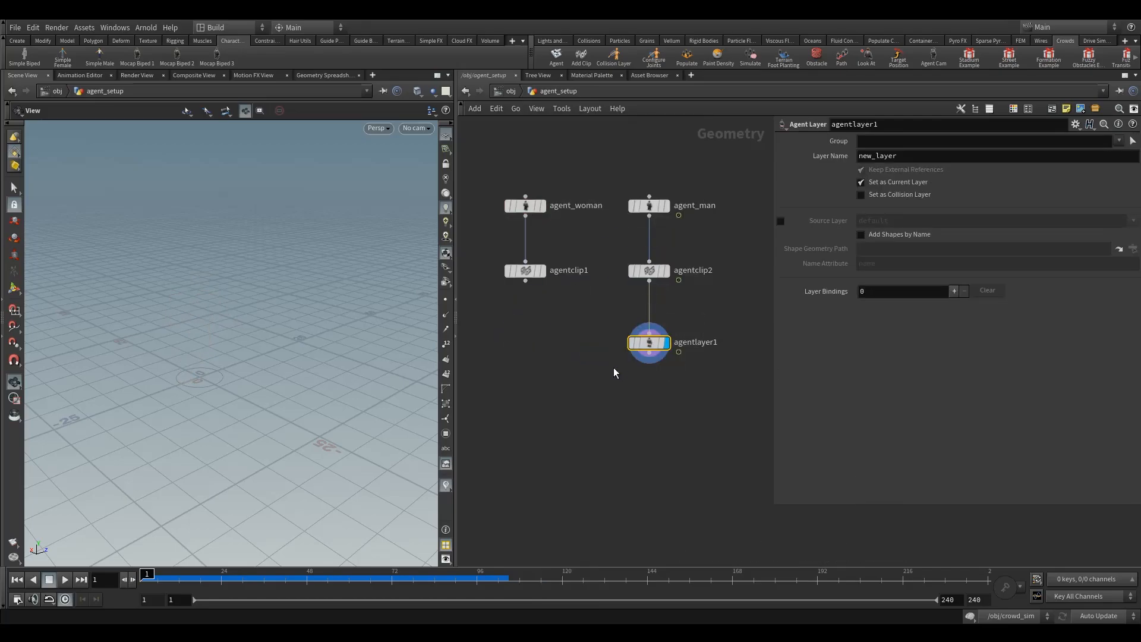
Step: Examine the man displayed from agentclip2 close up and from several angles to compare with the new agent layer
click(665, 271)
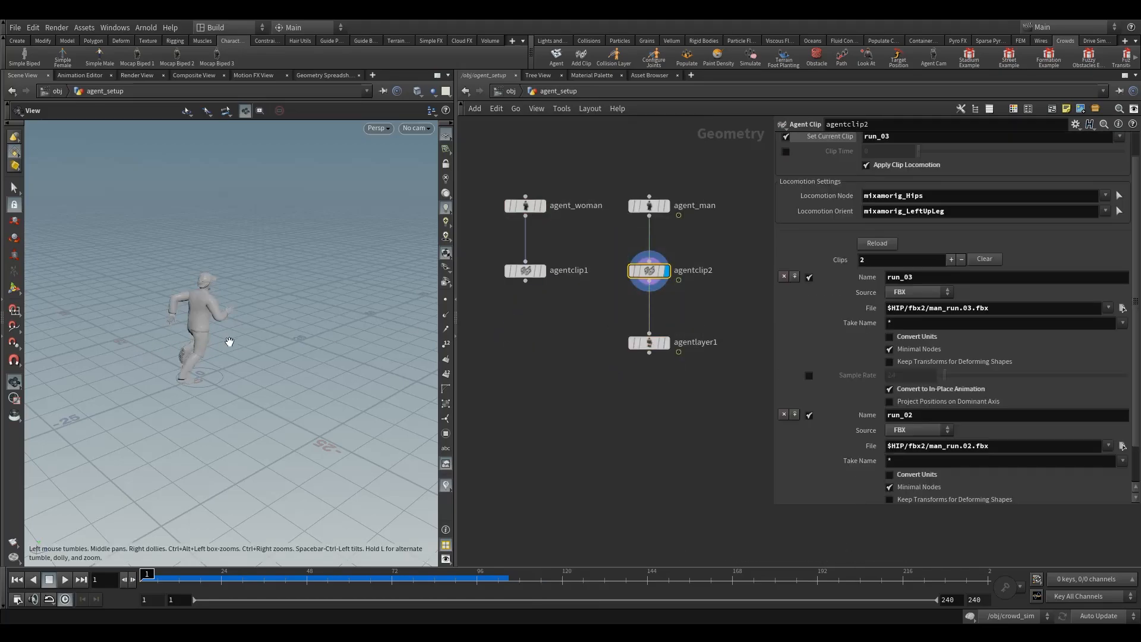
right_drag(244, 330, 514, 319)
drag(250, 356, 303, 369)
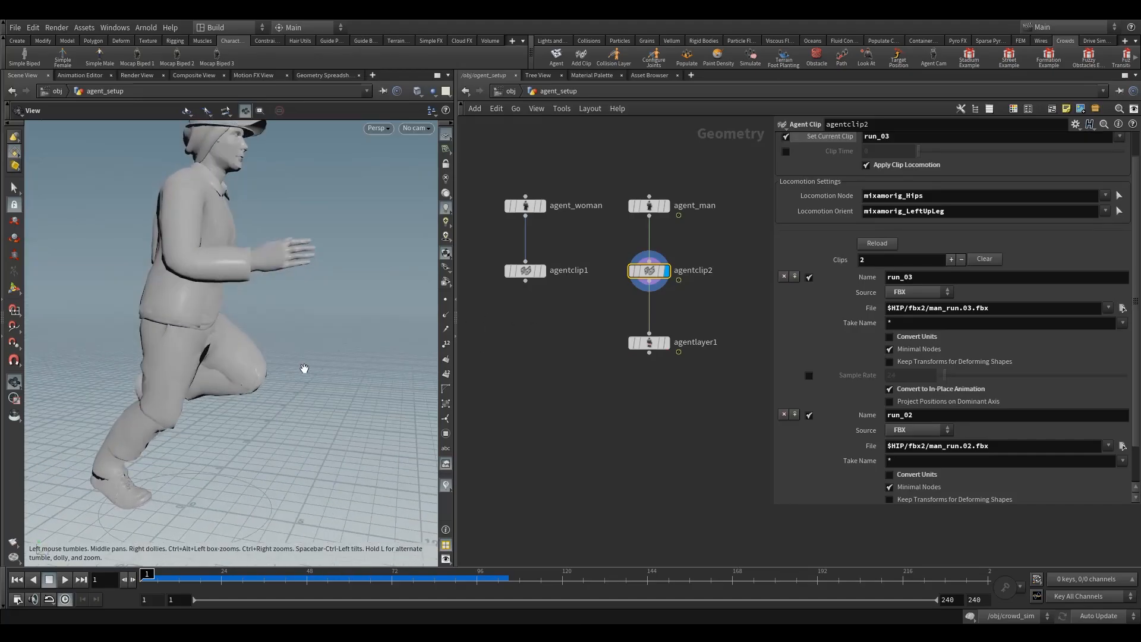
right_drag(303, 369, 268, 394)
drag(278, 382, 268, 351)
right_drag(267, 351, 244, 371)
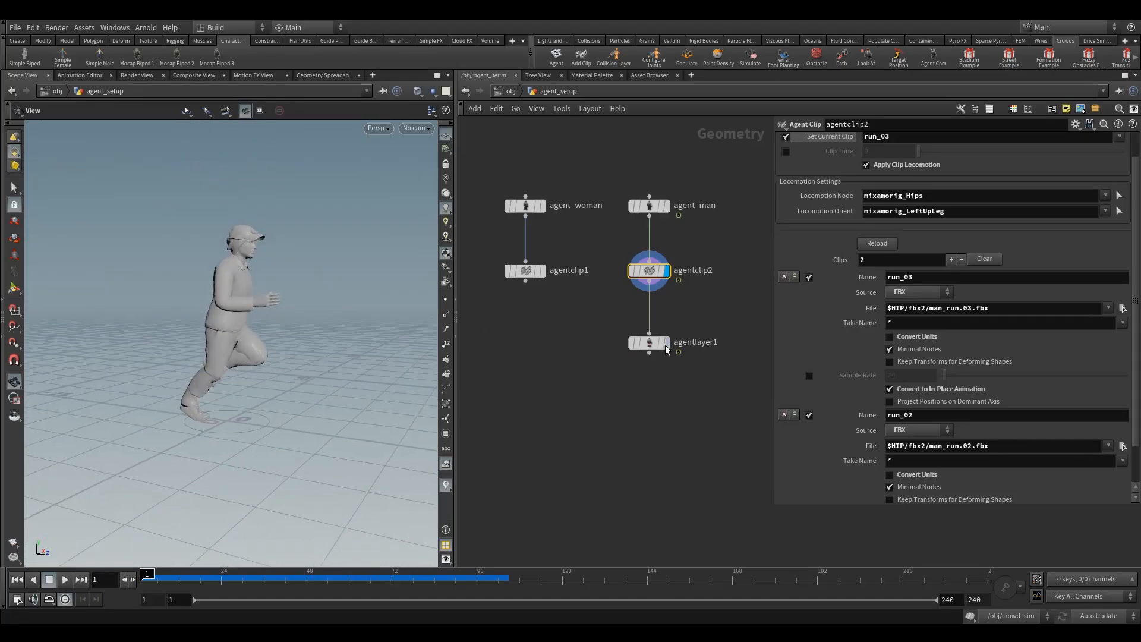
mouse_move(664, 343)
drag(331, 344, 287, 334)
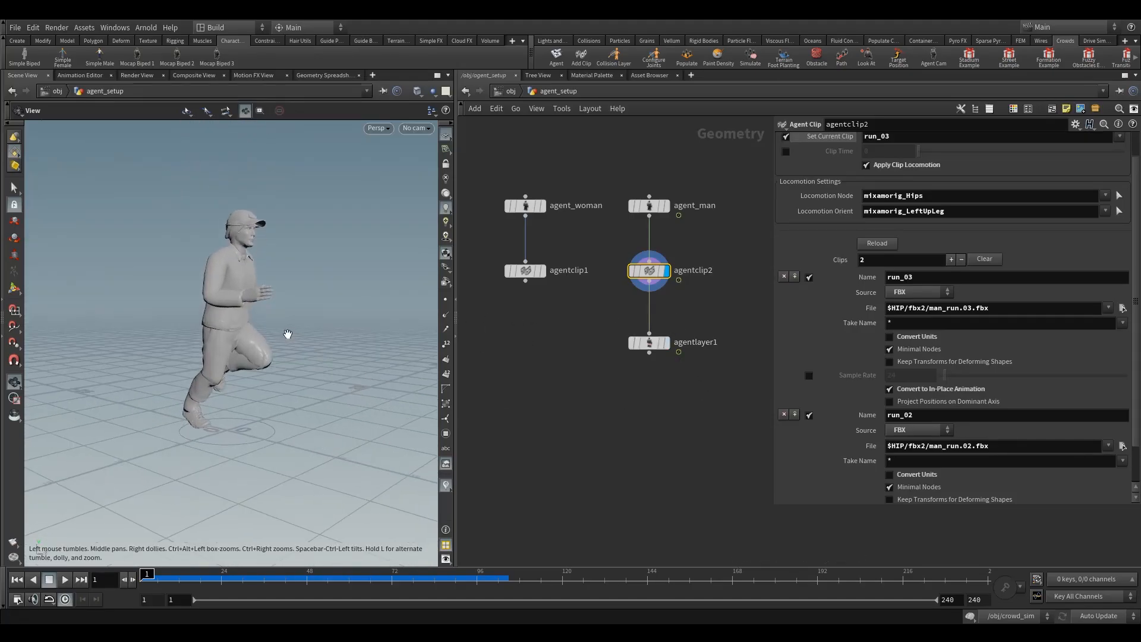
drag(271, 374, 208, 362)
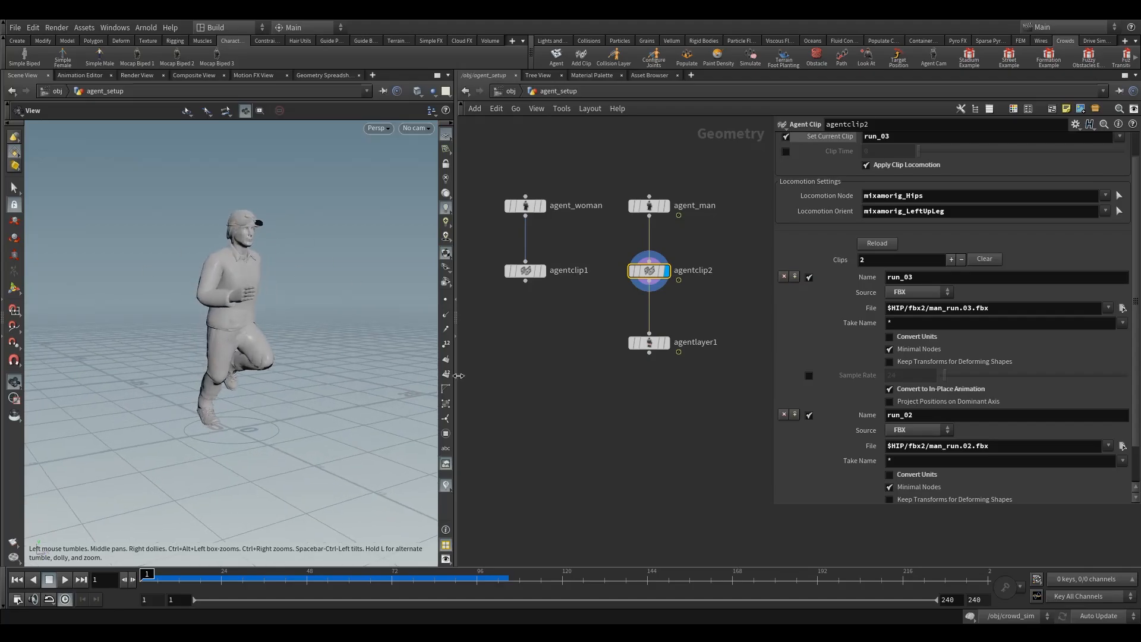
Step: Display agentlayer1, add one layer binding to it and set its Layer Name to 1
mouse_move(661, 342)
click(672, 324)
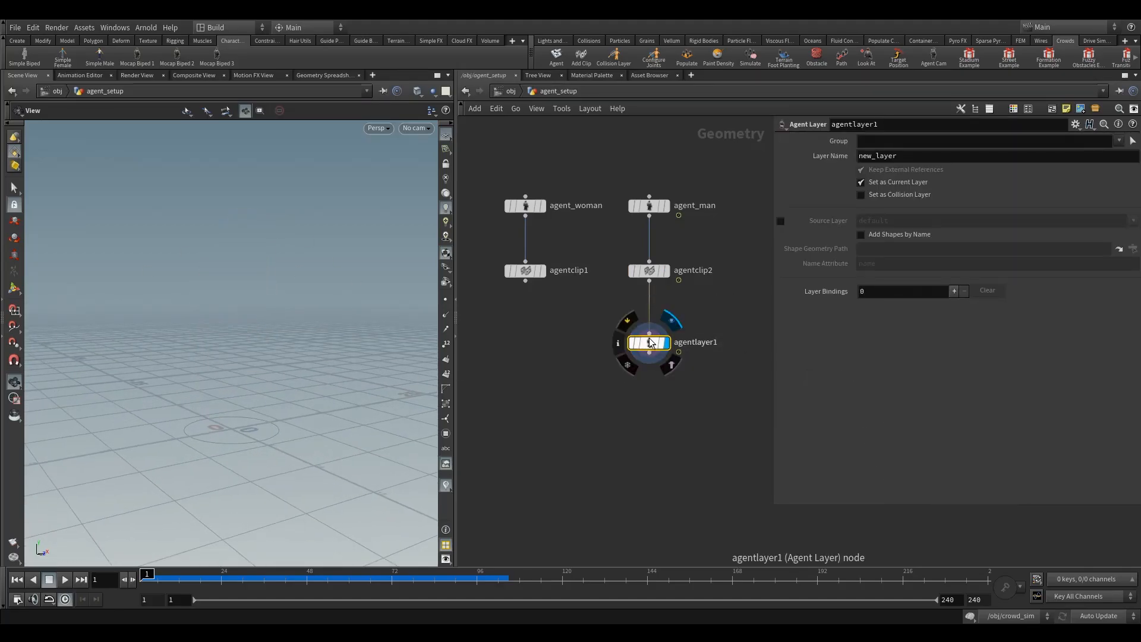
drag(654, 344, 654, 320)
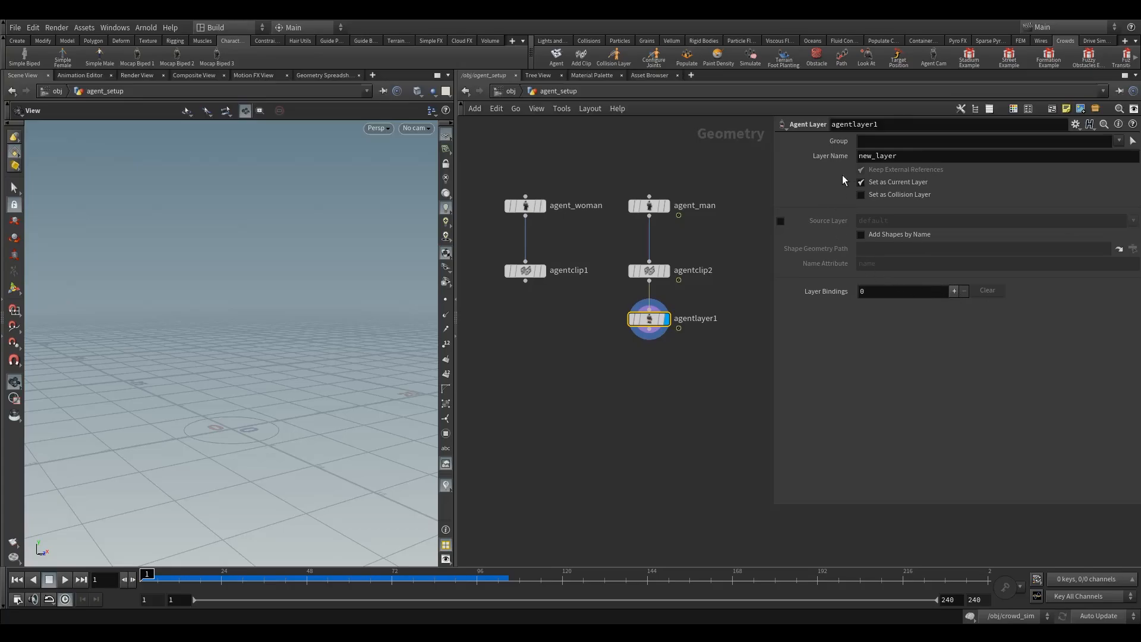
click(955, 290)
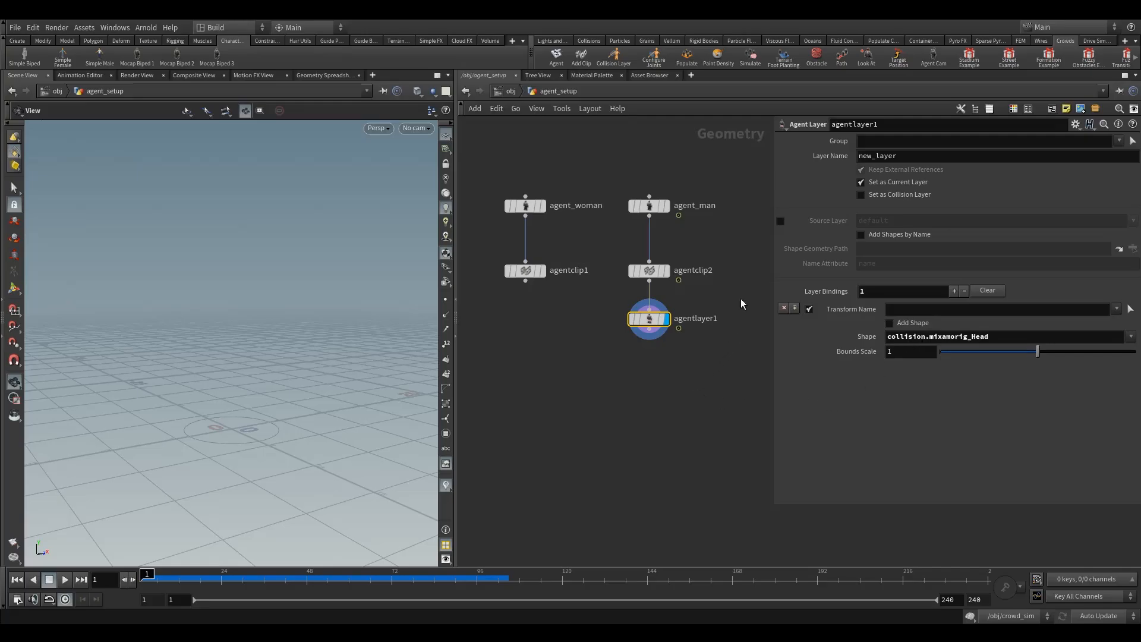
double_click(915, 159)
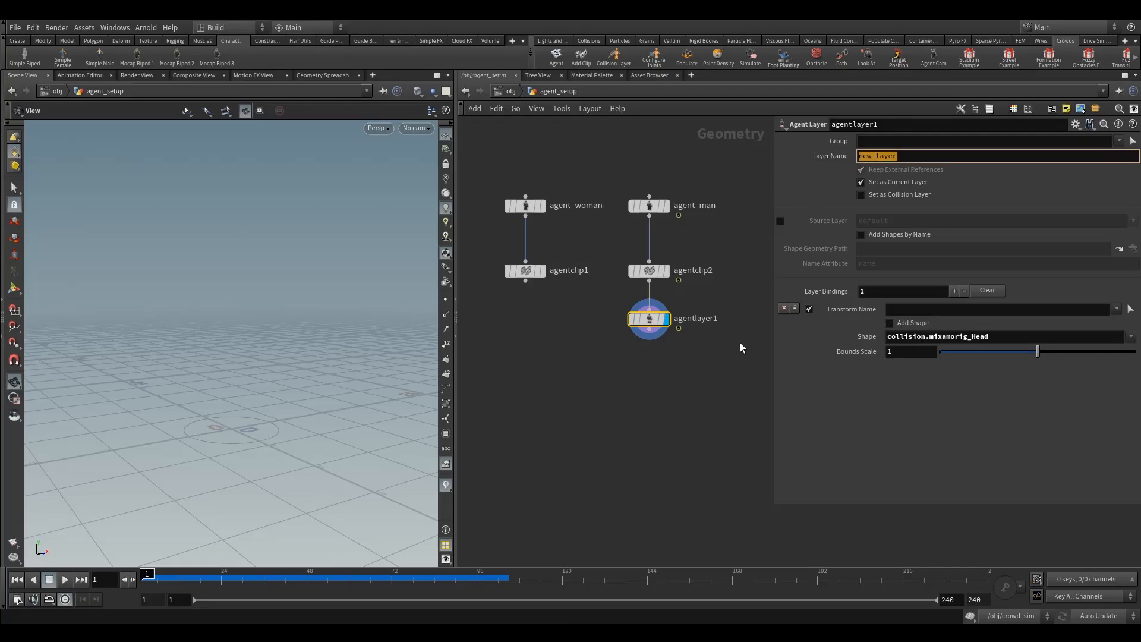
text(1)
key(Return)
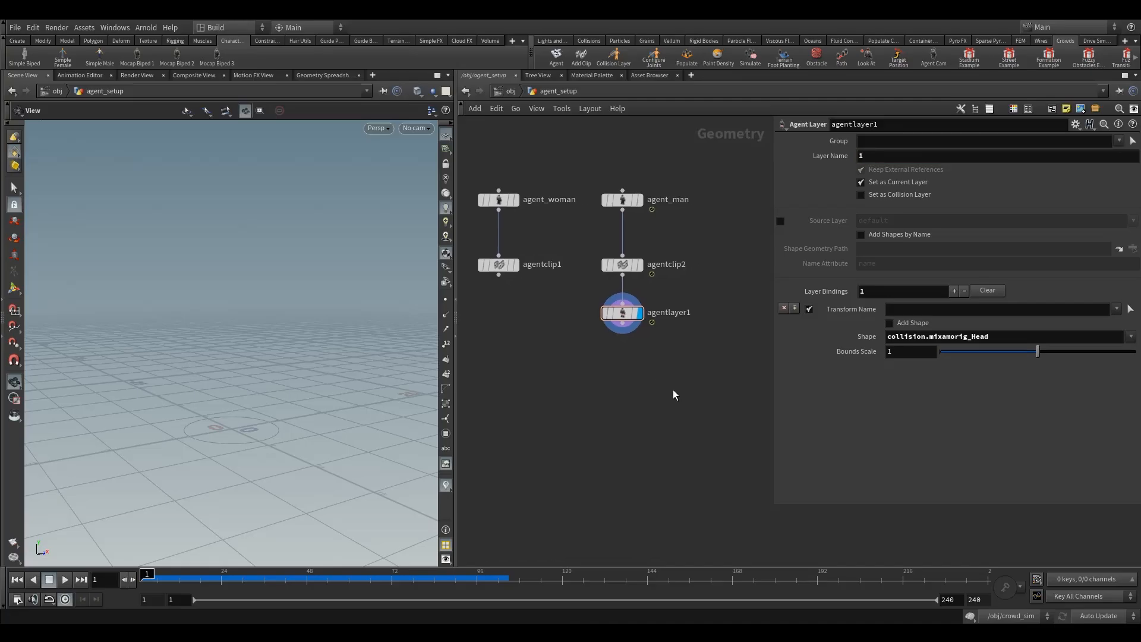
Step: Set the Transform Name of agentlayer1's binding to mixamorig_Hips
scroll(673, 390, down, 2)
click(643, 338)
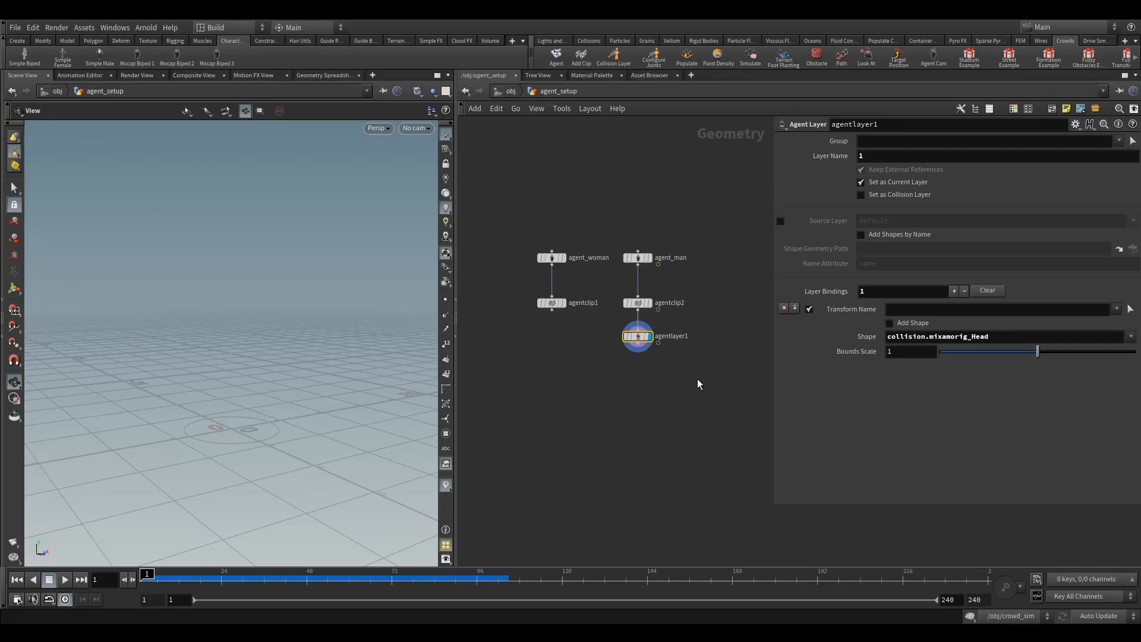
click(1116, 309)
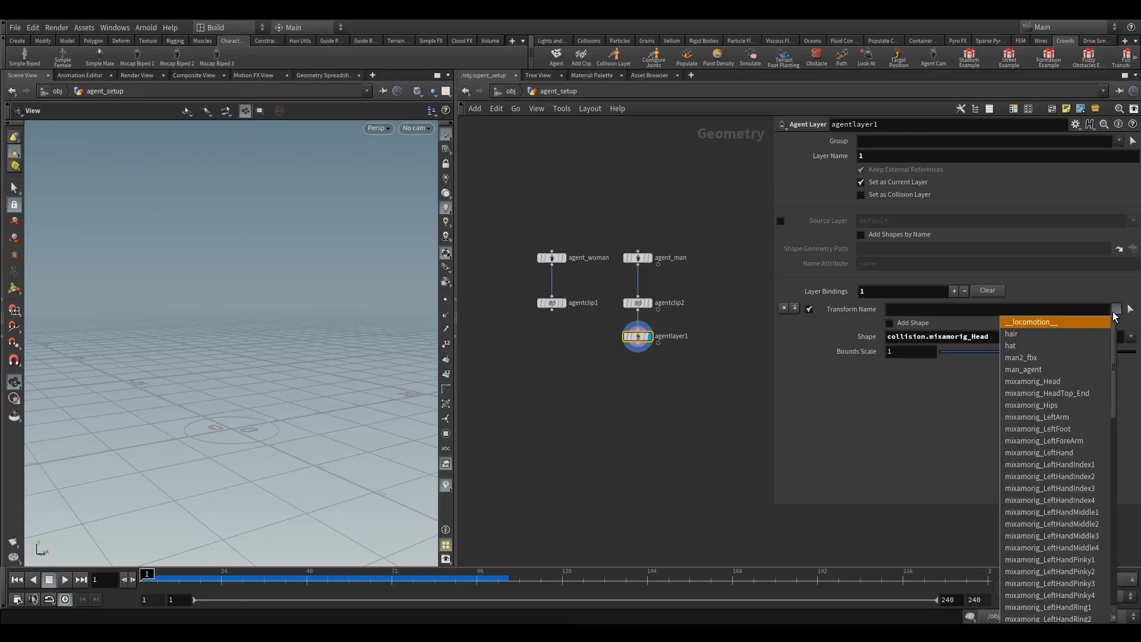
click(913, 324)
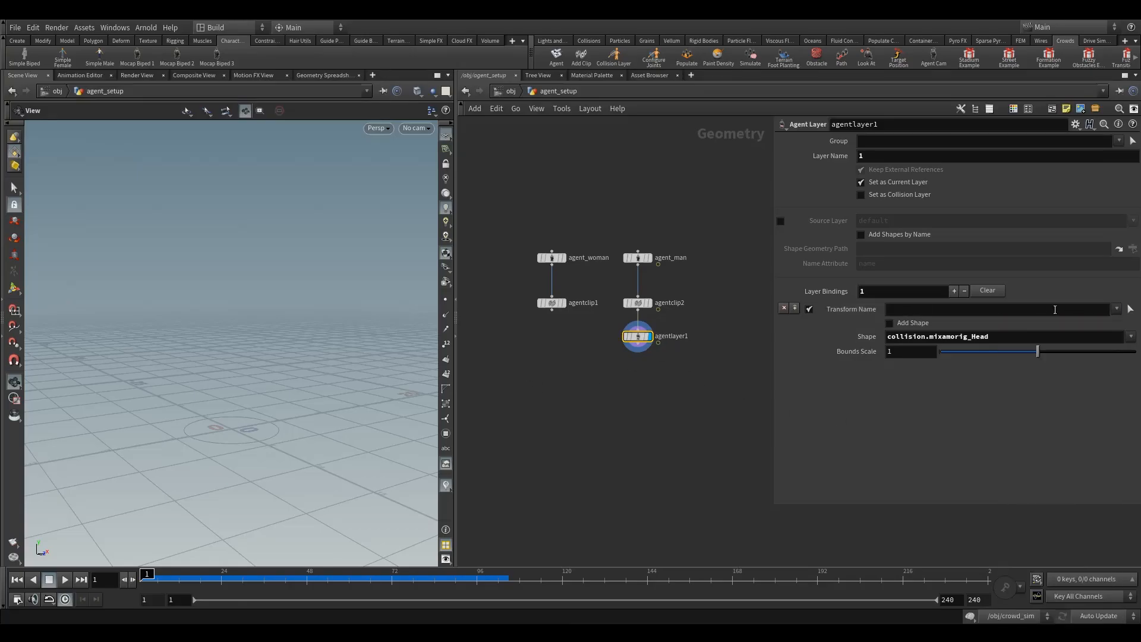
click(1117, 310)
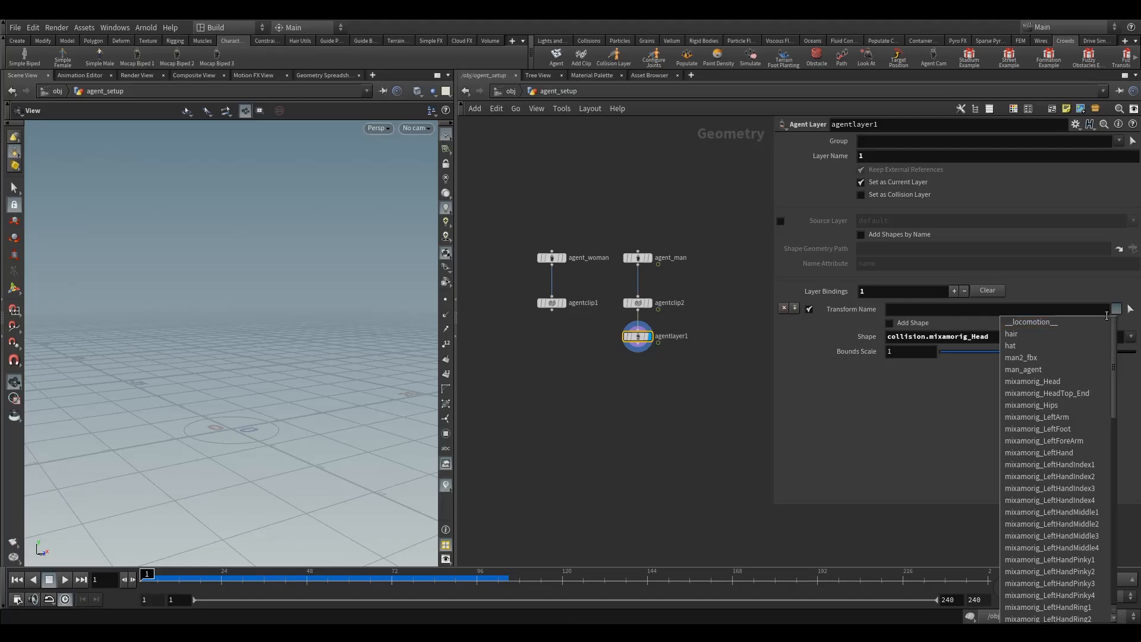
click(1063, 405)
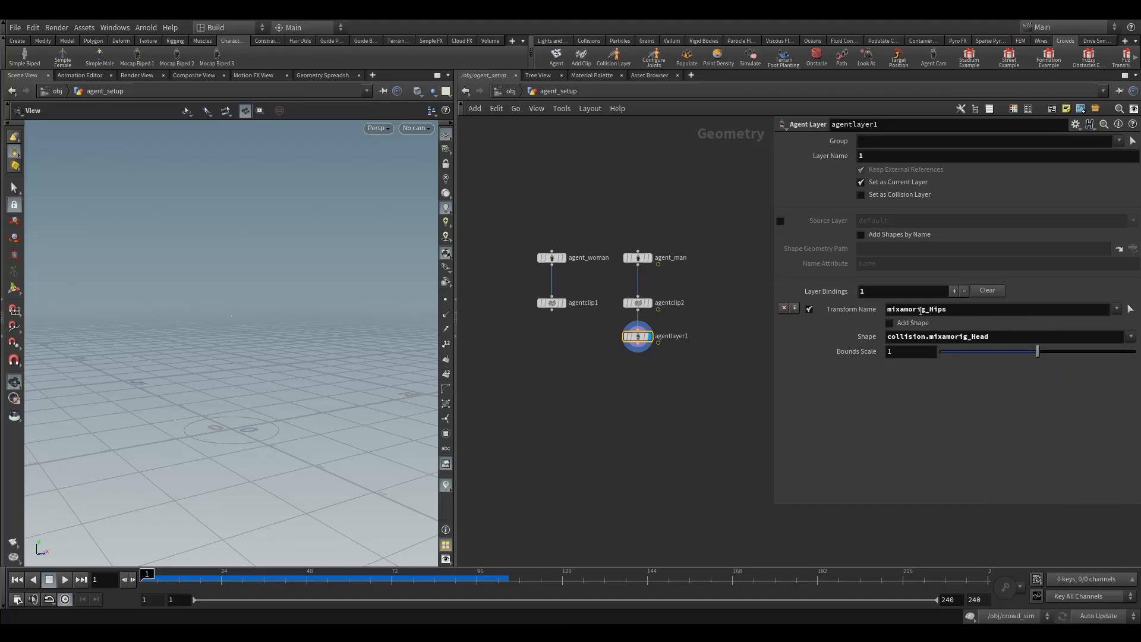
Step: Set the binding's Shape on agentlayer1 to default.man_body_base and inspect the body from another angle
click(1026, 336)
click(1032, 337)
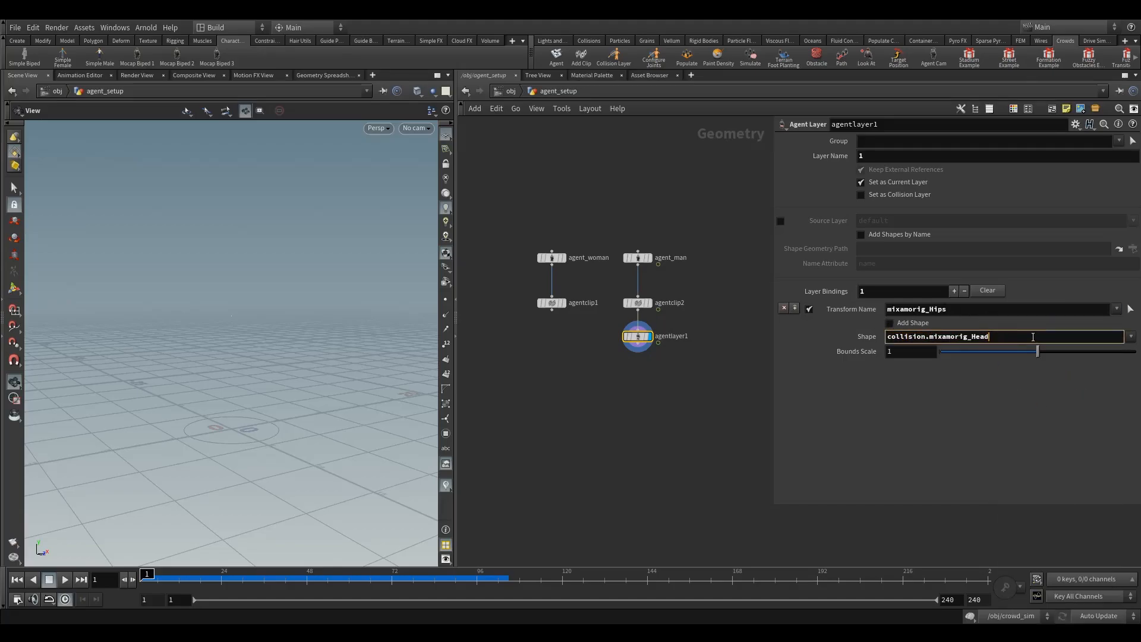
click(1130, 337)
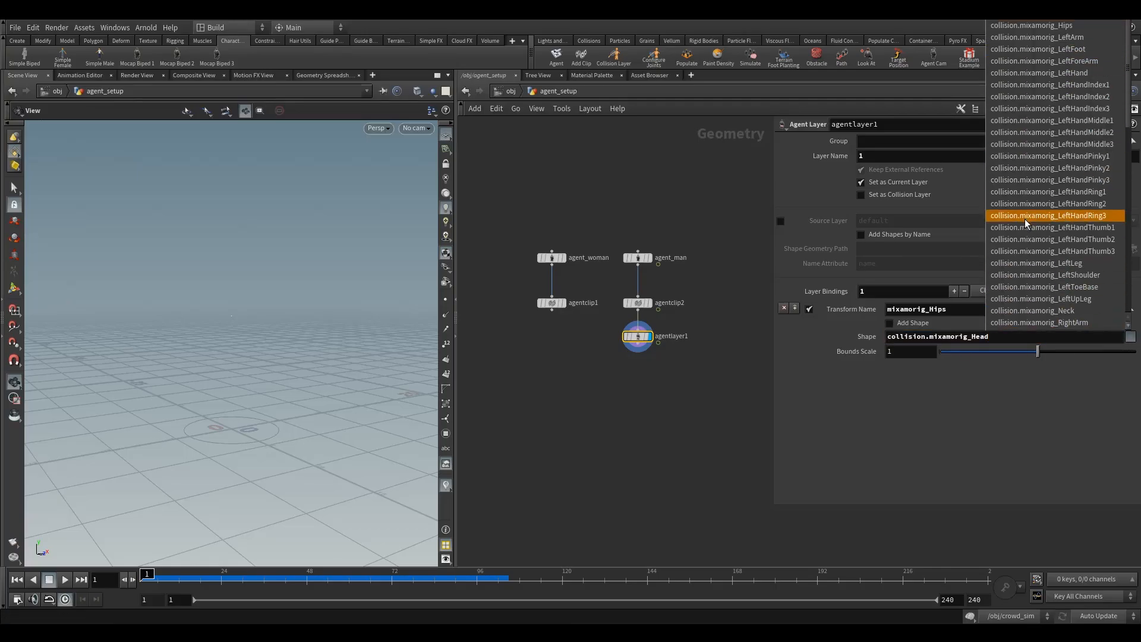
drag(1128, 73, 1122, 288)
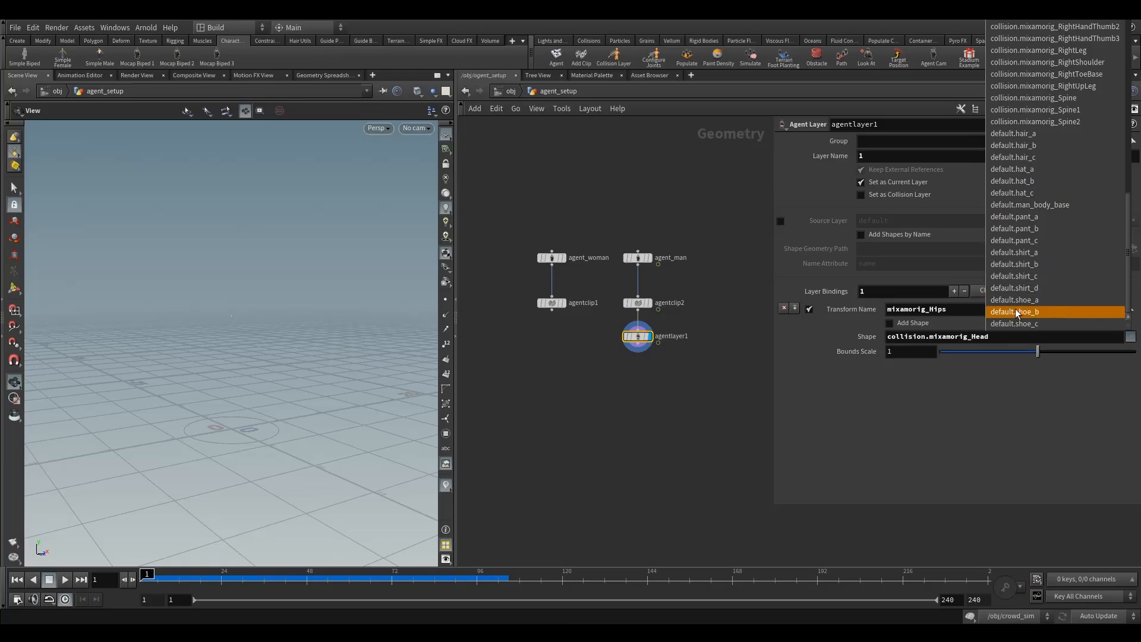
click(1022, 205)
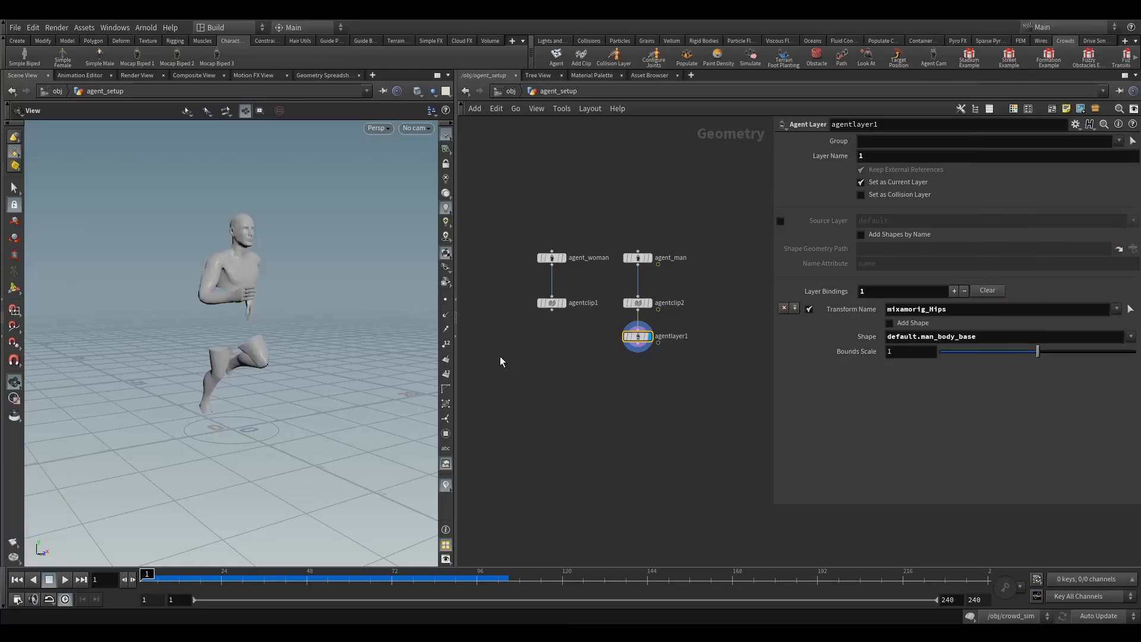
drag(337, 370, 224, 396)
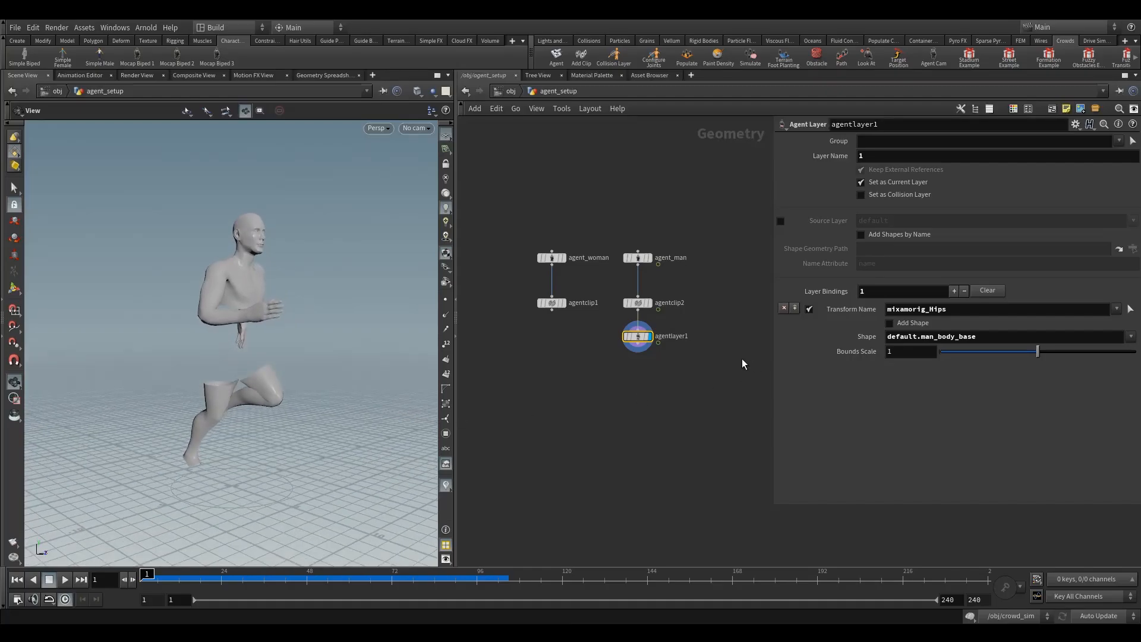
Step: Duplicate agentlayer1 twice and chain agentlayer2 and agentlayer3 in series below it
middle_drag(656, 370, 654, 334)
mouse_move(638, 272)
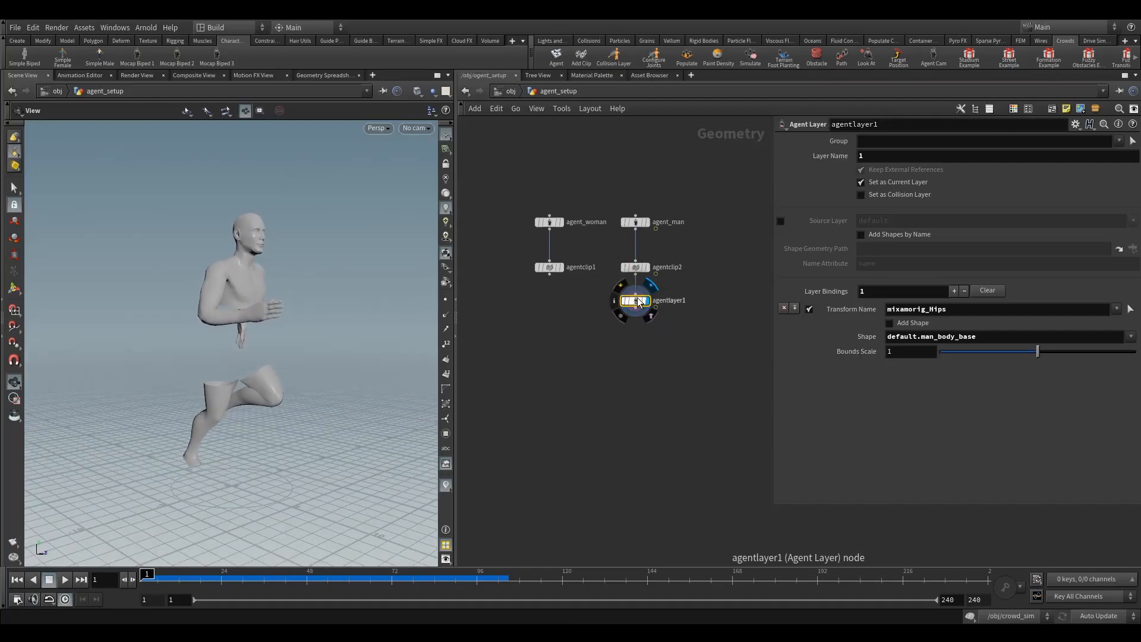
drag(635, 301, 635, 308)
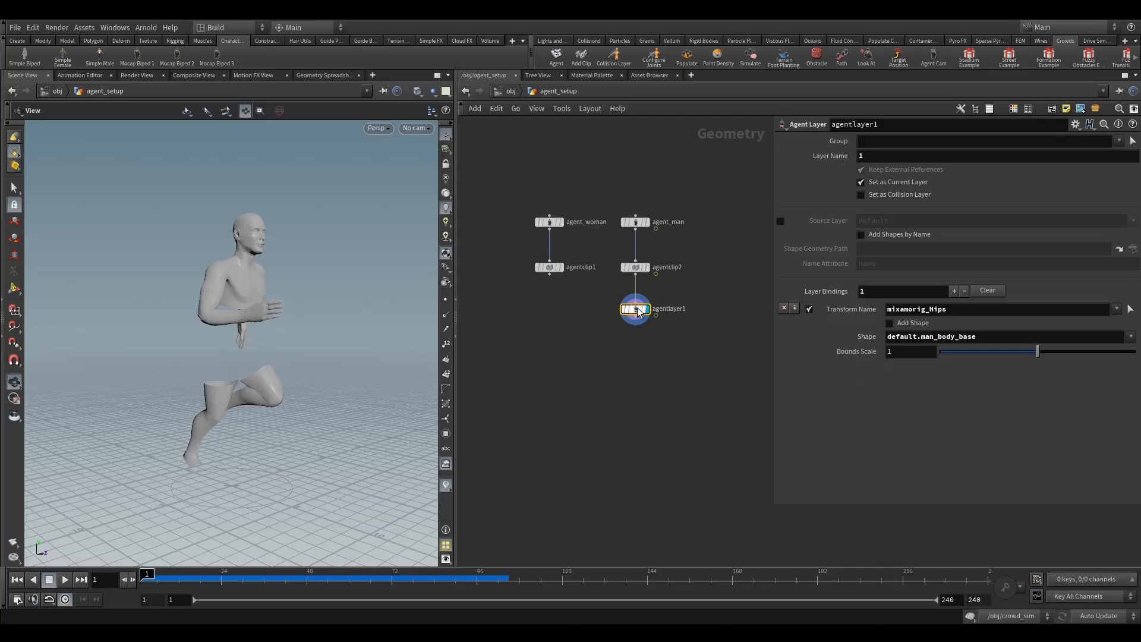
alt+drag(638, 310, 656, 355)
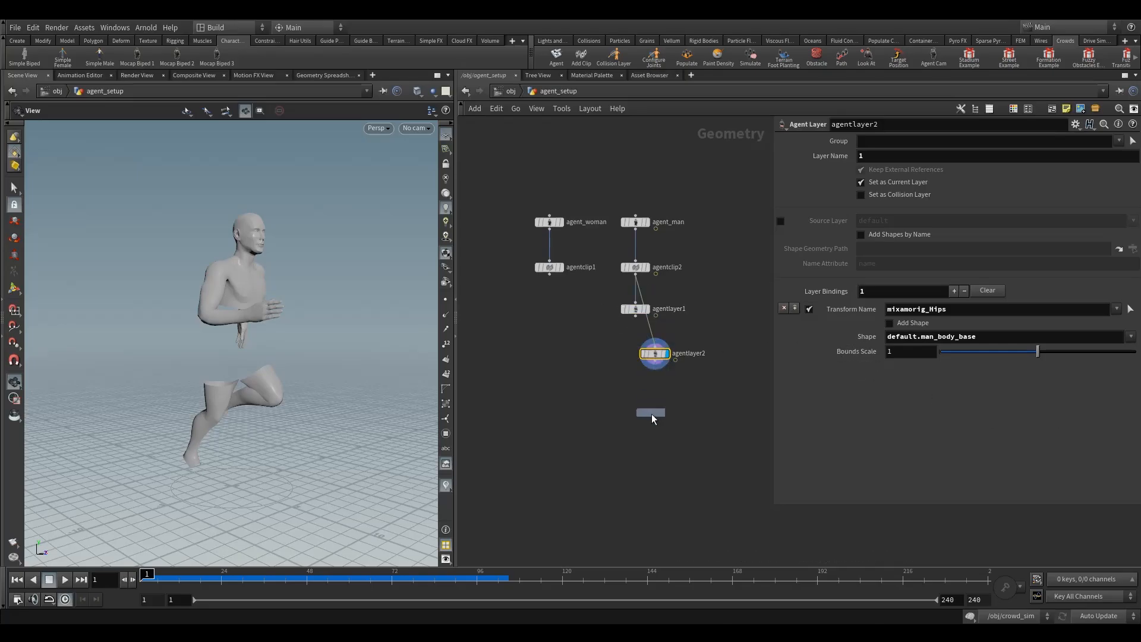
click(652, 418)
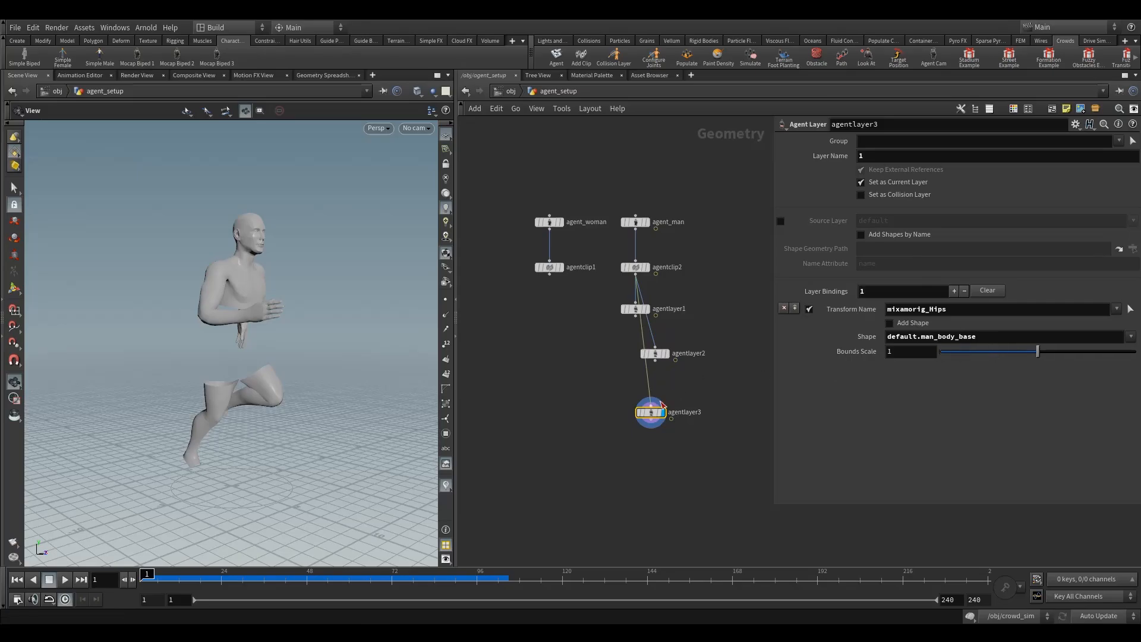
mouse_move(662, 404)
mouse_down()
mouse_move(668, 392)
mouse_move(658, 399)
mouse_up()
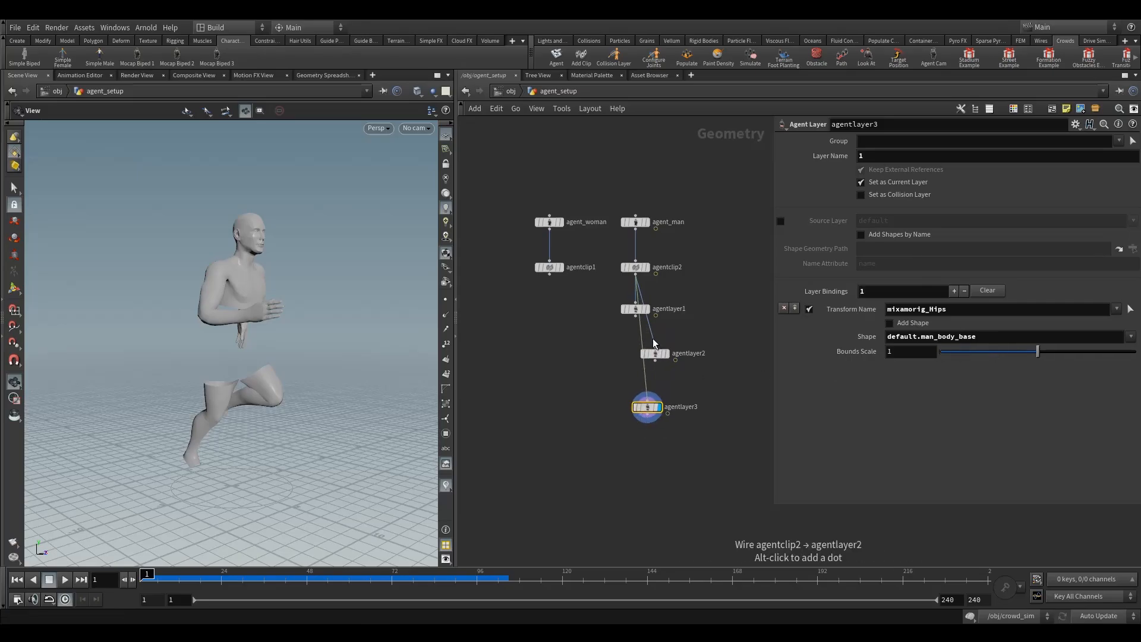
drag(652, 339, 636, 316)
drag(645, 373, 655, 356)
drag(655, 354, 636, 334)
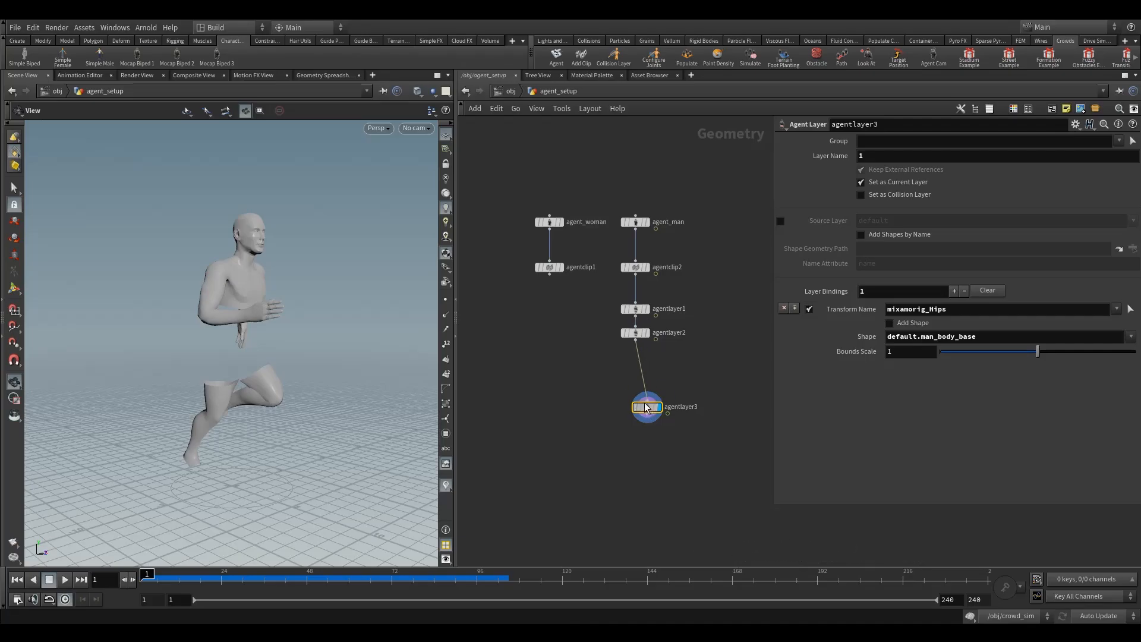
Step: Duplicate three more agent layers and line up agentlayer4, agentlayer5 and agentlayer6 in series below agentlayer3
drag(645, 404, 633, 359)
alt+drag(634, 359, 662, 433)
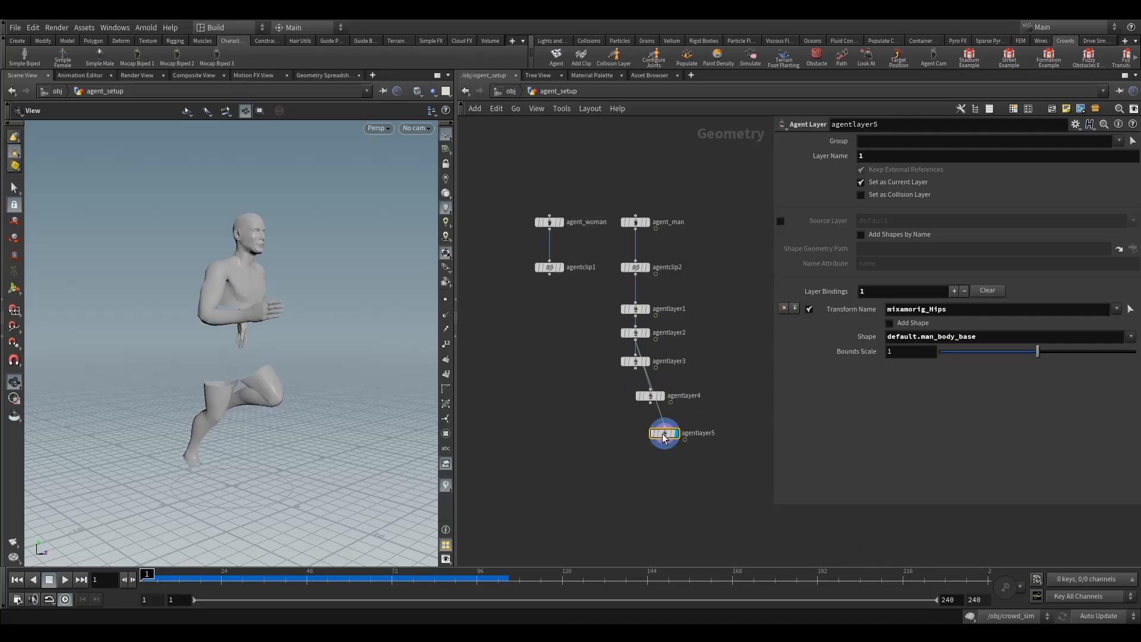
mouse_move(634, 368)
mouse_down()
mouse_move(654, 408)
mouse_move(638, 385)
mouse_up()
alt+drag(663, 432, 638, 405)
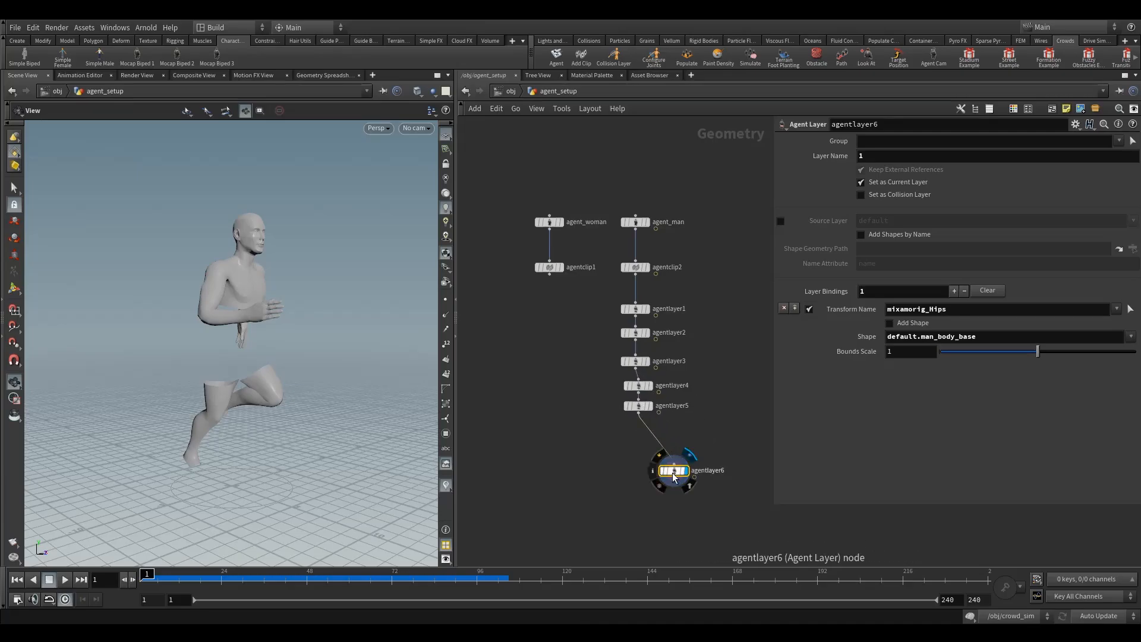
drag(673, 473, 648, 397)
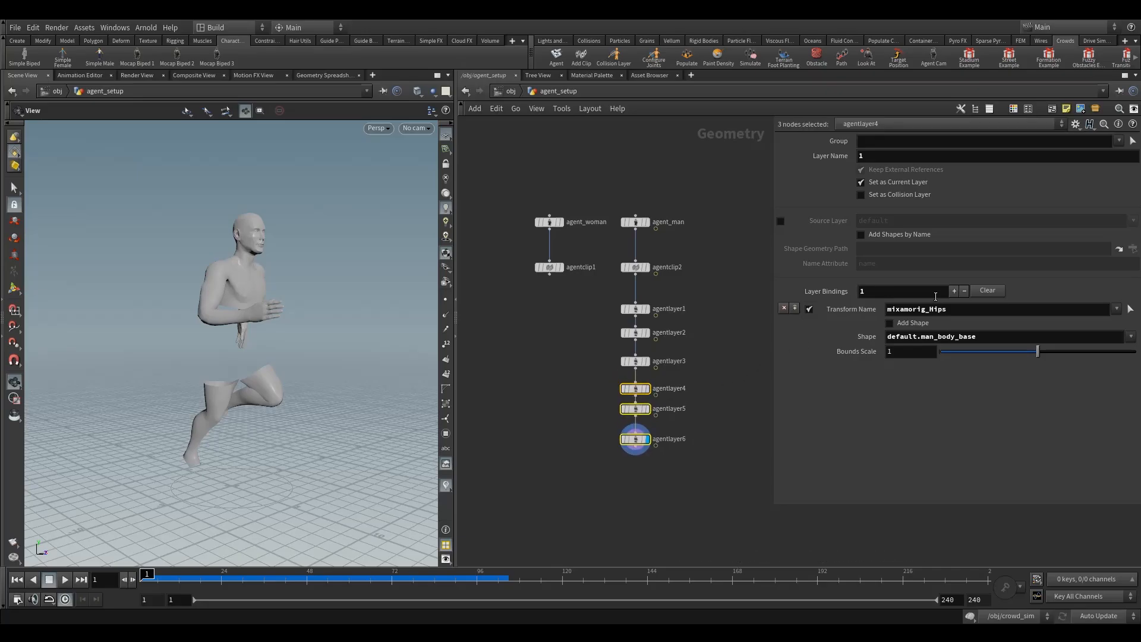
Step: Try a duplicate of the six-layer chain below agentclip1 in the woman's branch, and delete the copies
drag(701, 486, 583, 503)
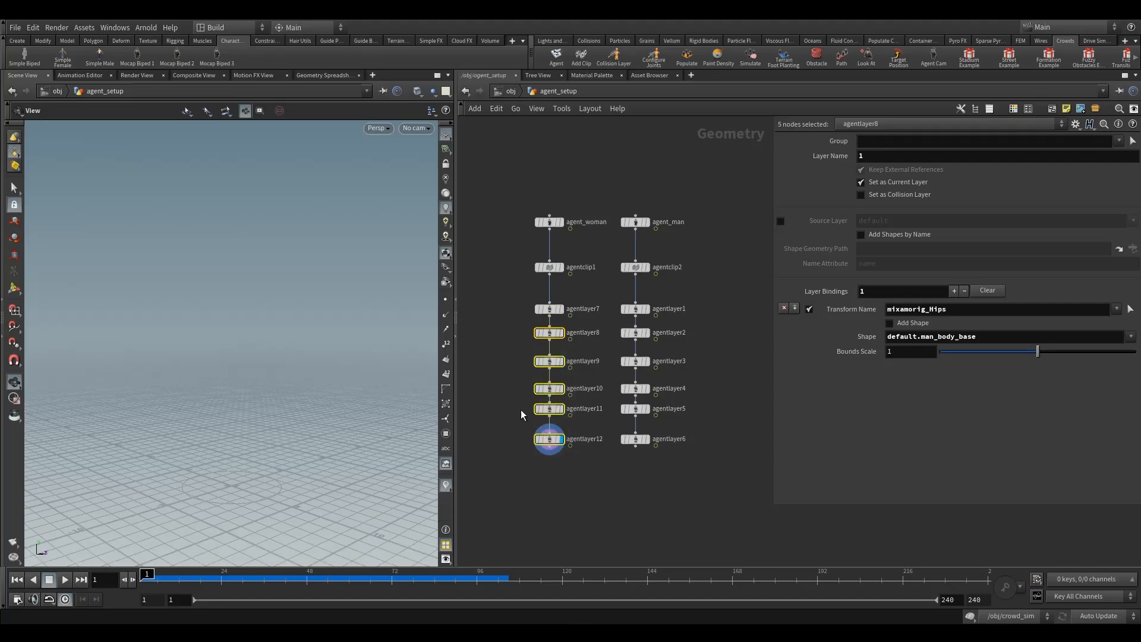
key(Delete)
drag(530, 305, 558, 337)
key(Delete)
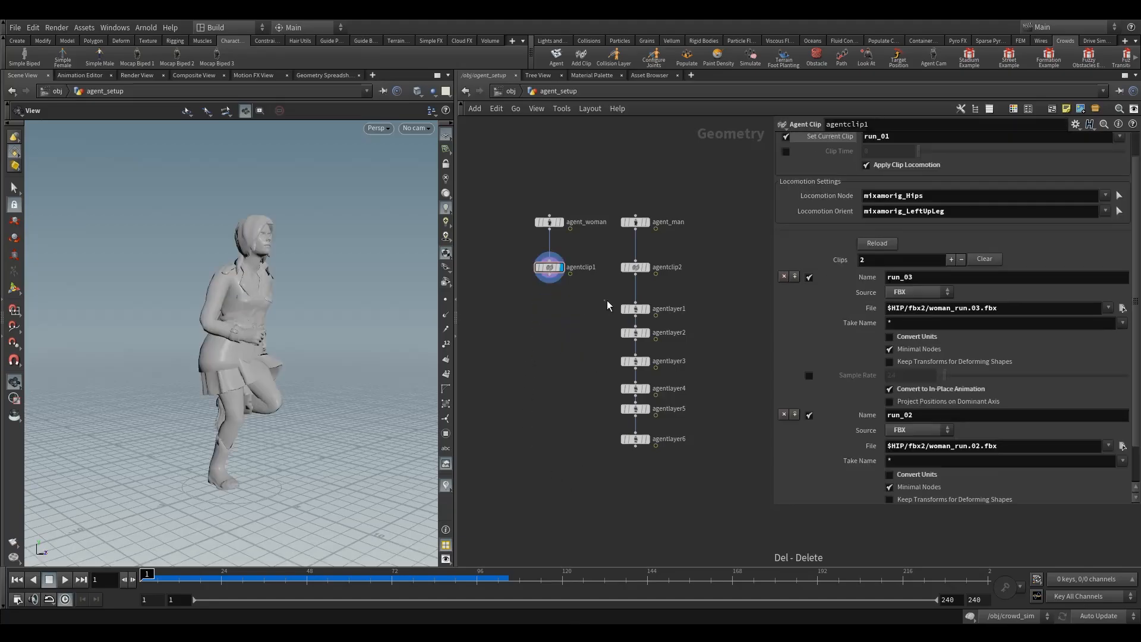
Step: Show the result of agentlayer6, and return to agentlayer1 as the displayed and selected node
drag(607, 302, 648, 340)
click(648, 438)
drag(601, 428, 685, 470)
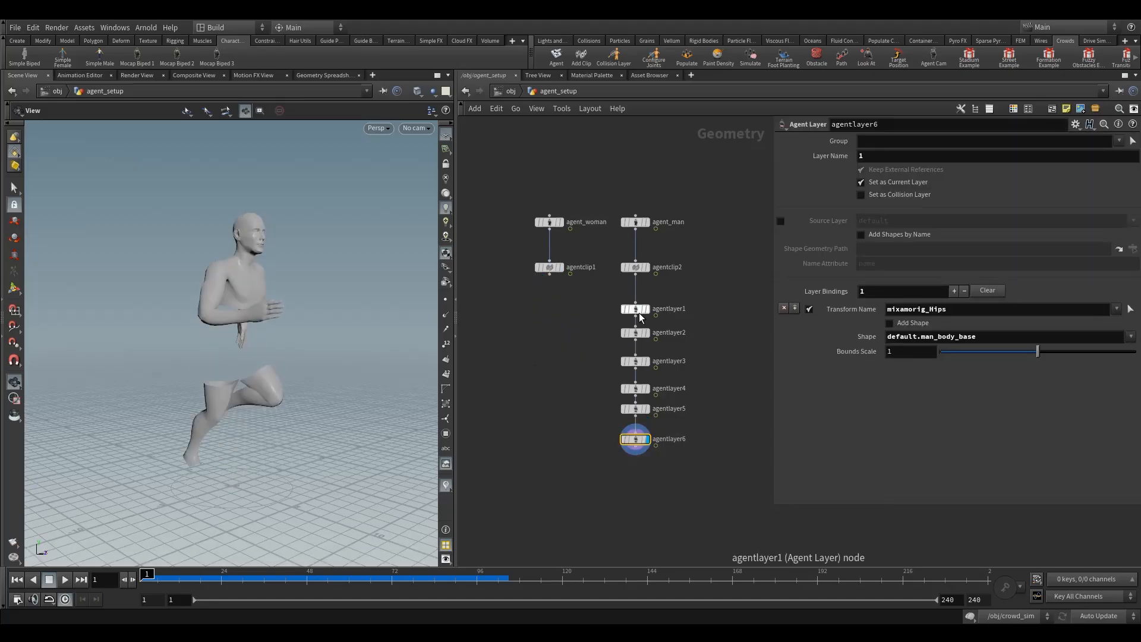
click(647, 309)
drag(682, 290, 608, 319)
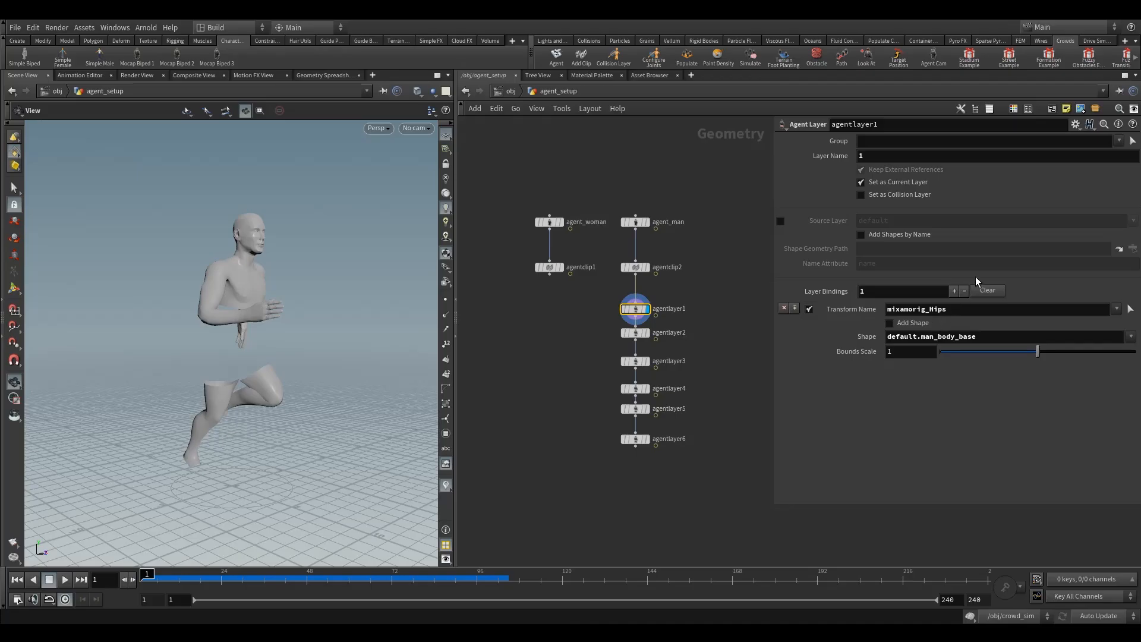
Step: Add a layer binding on agentlayer1 with transform mixamorig_Hips and shape default.hair_a
click(795, 307)
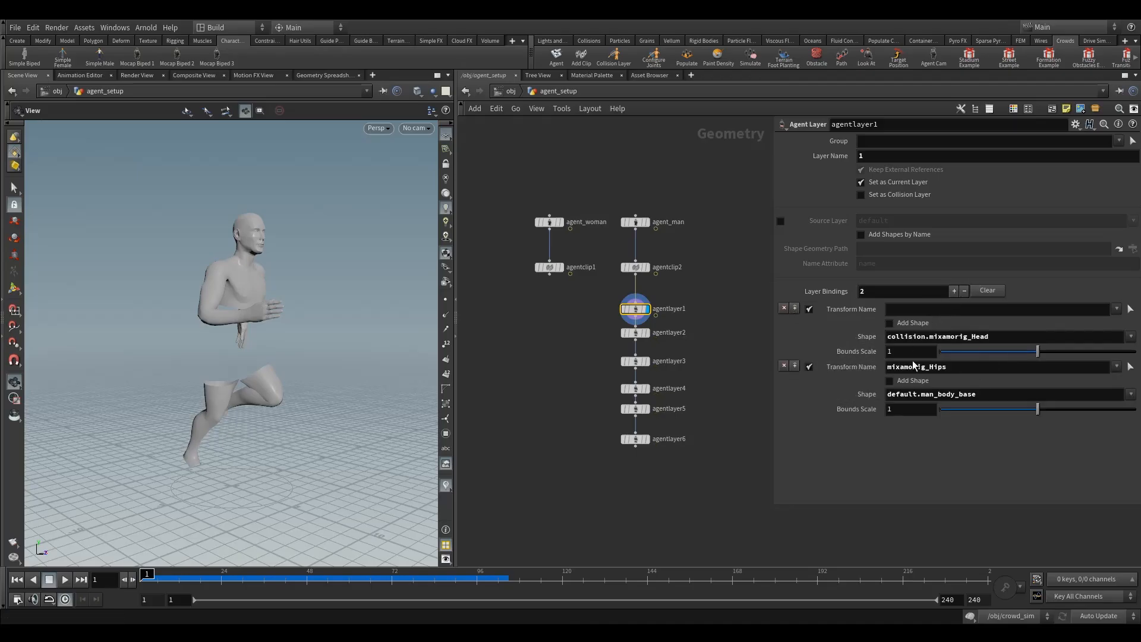
click(904, 306)
text(mixamorig_Hips)
click(1101, 339)
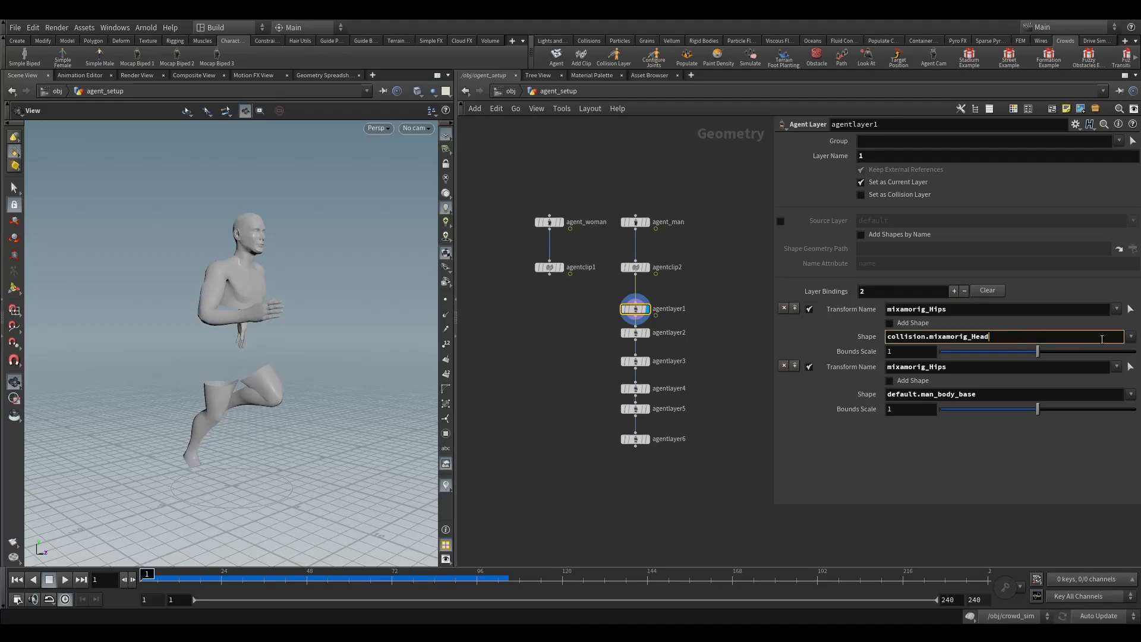
click(1133, 339)
scroll(1130, 164, down, 3)
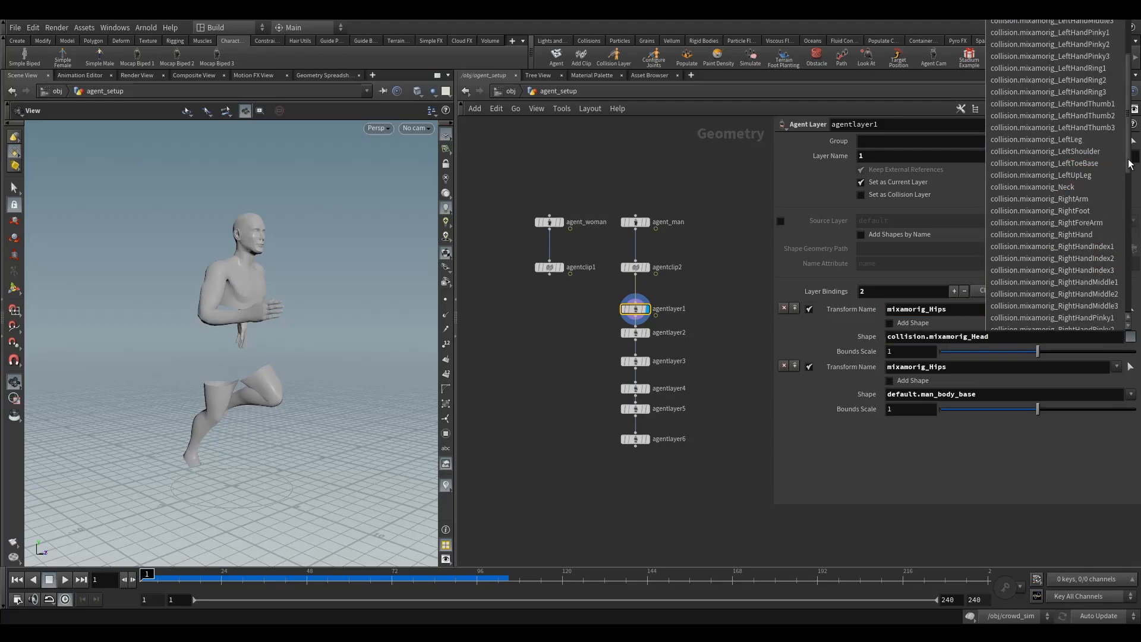
scroll(1130, 109, down, 10)
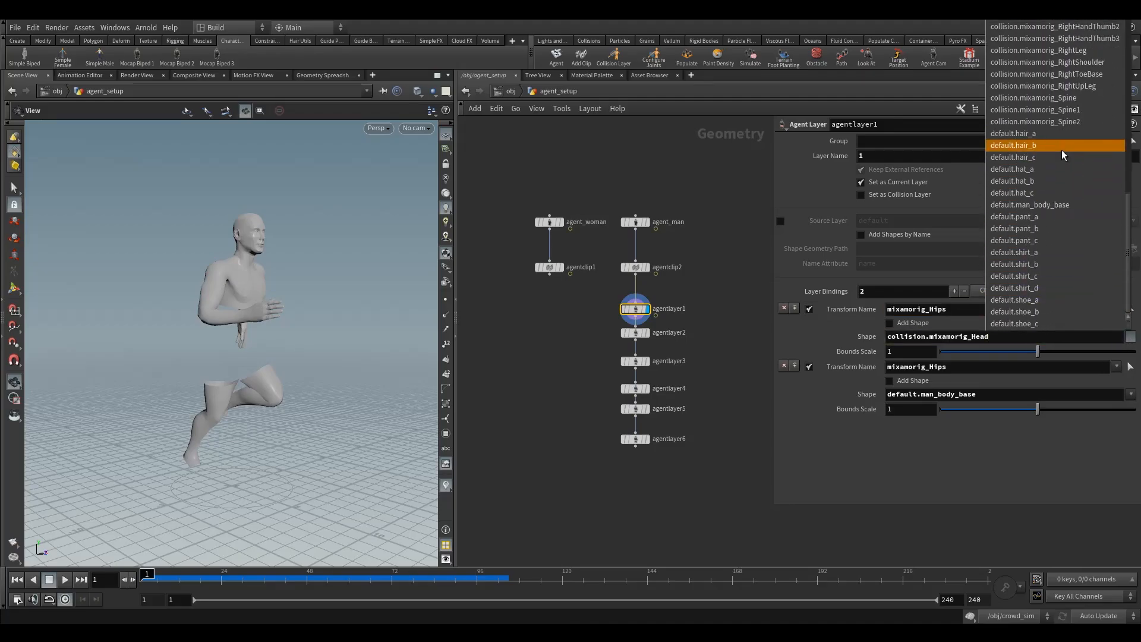
click(1047, 134)
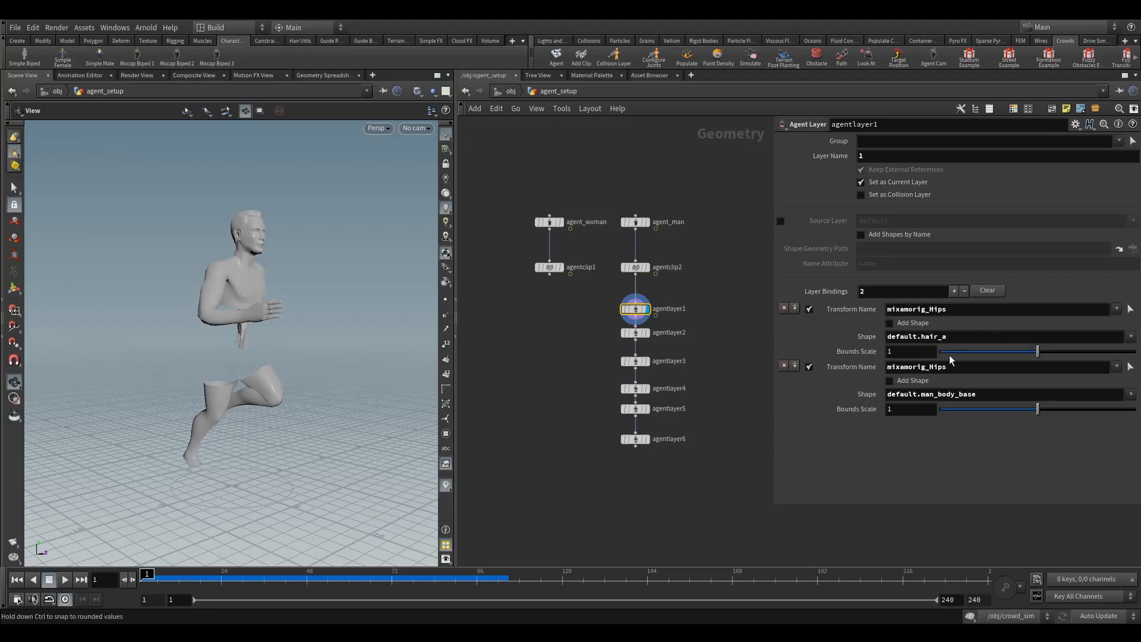
Step: Insert a binding between the hair and body bindings of agentlayer1, using transform mixamorig_Hips and shape default.pant_a
click(795, 366)
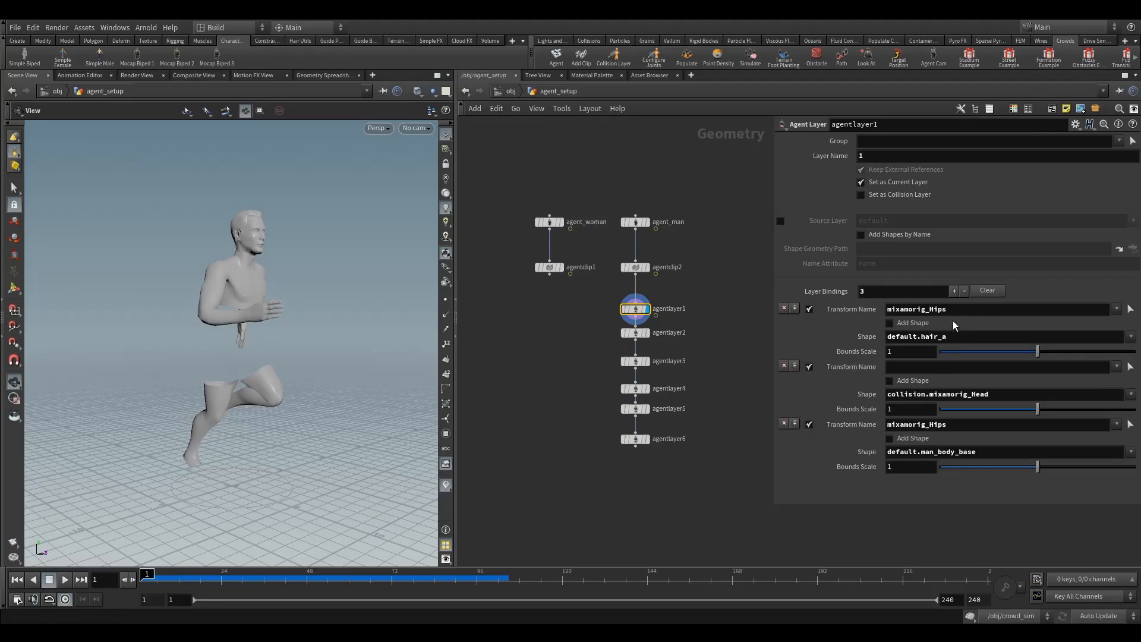
click(966, 342)
click(953, 369)
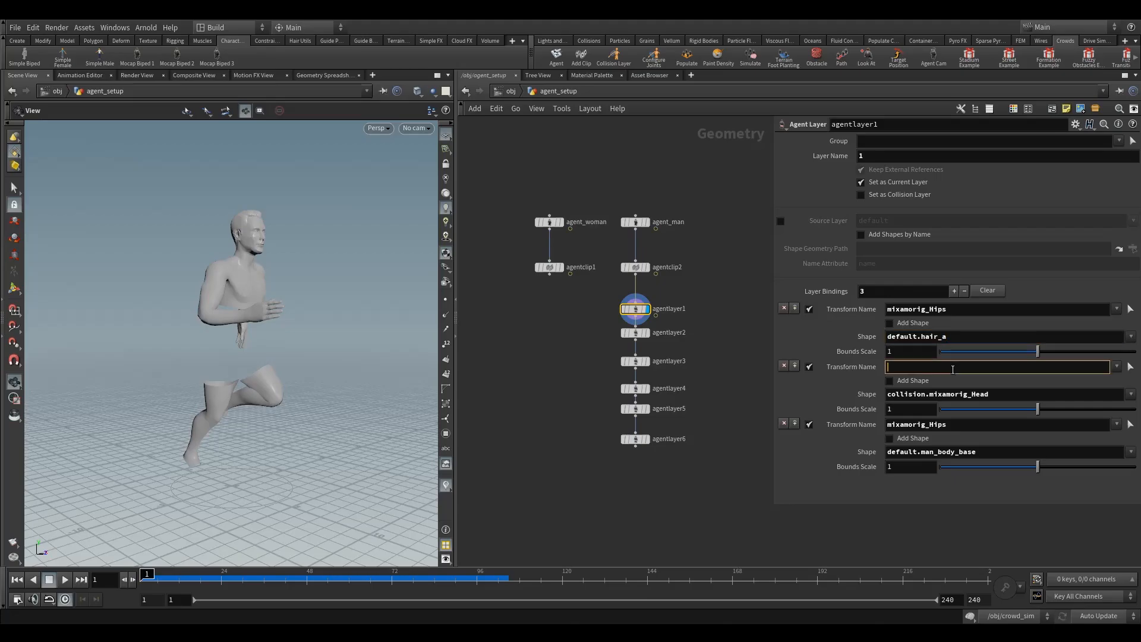
click(1117, 367)
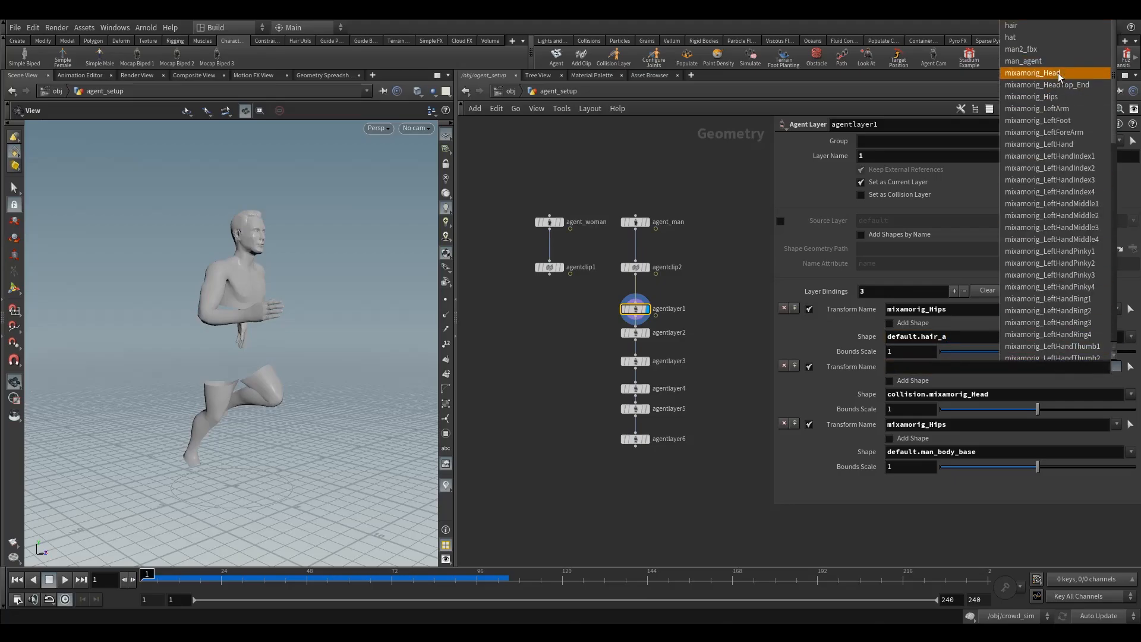
click(1057, 95)
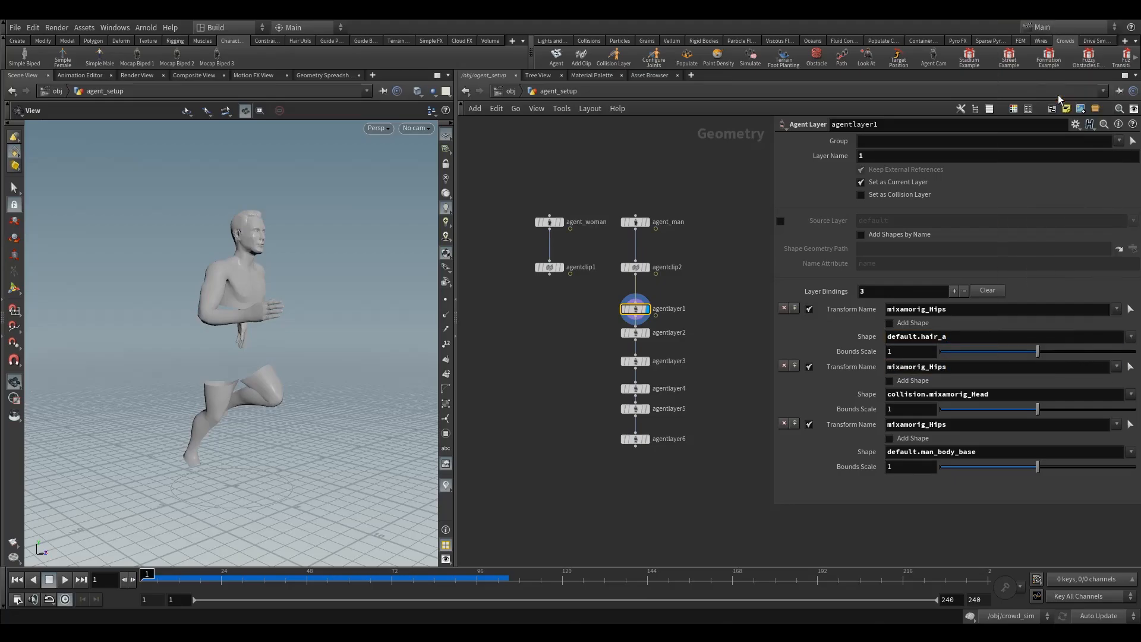
click(1024, 394)
click(1131, 393)
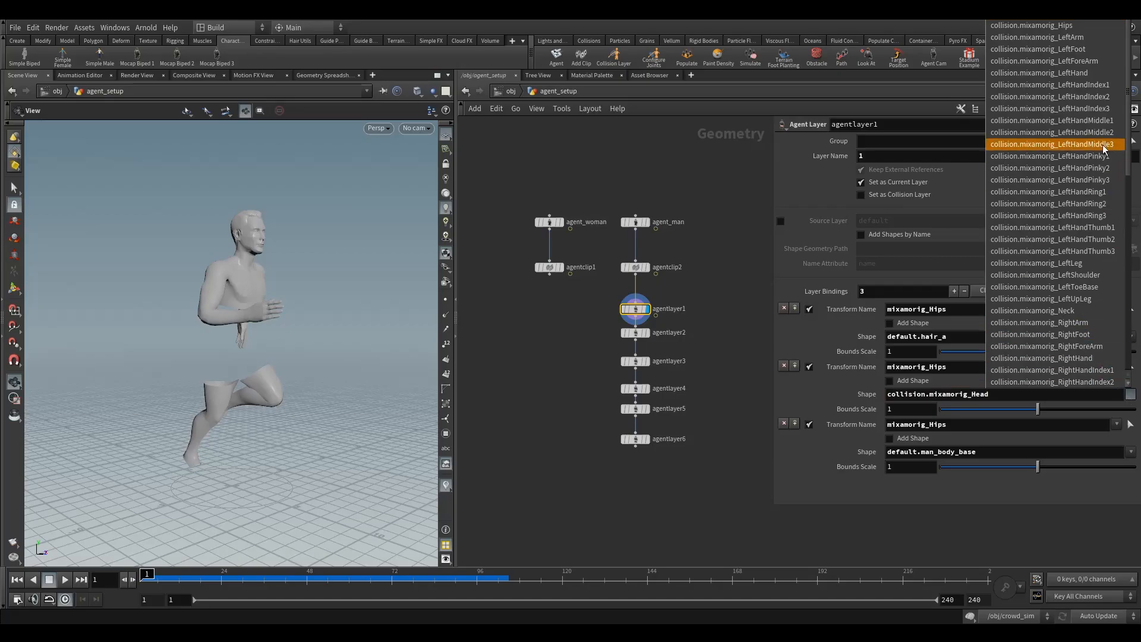
scroll(1064, 338, down, 3)
scroll(1062, 339, down, 3)
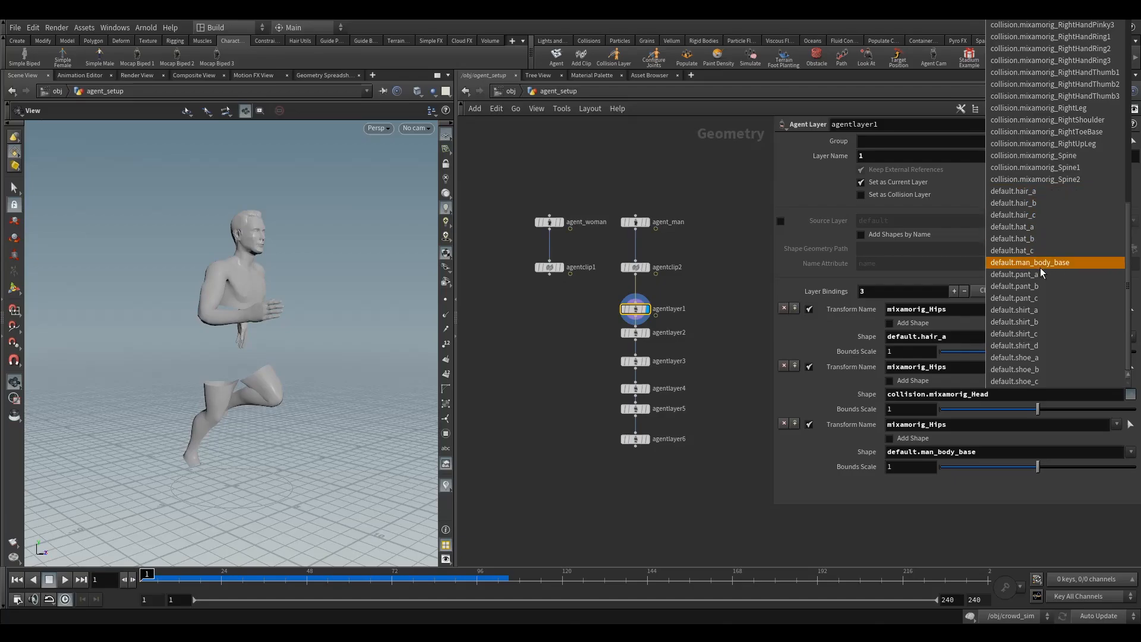
click(1021, 275)
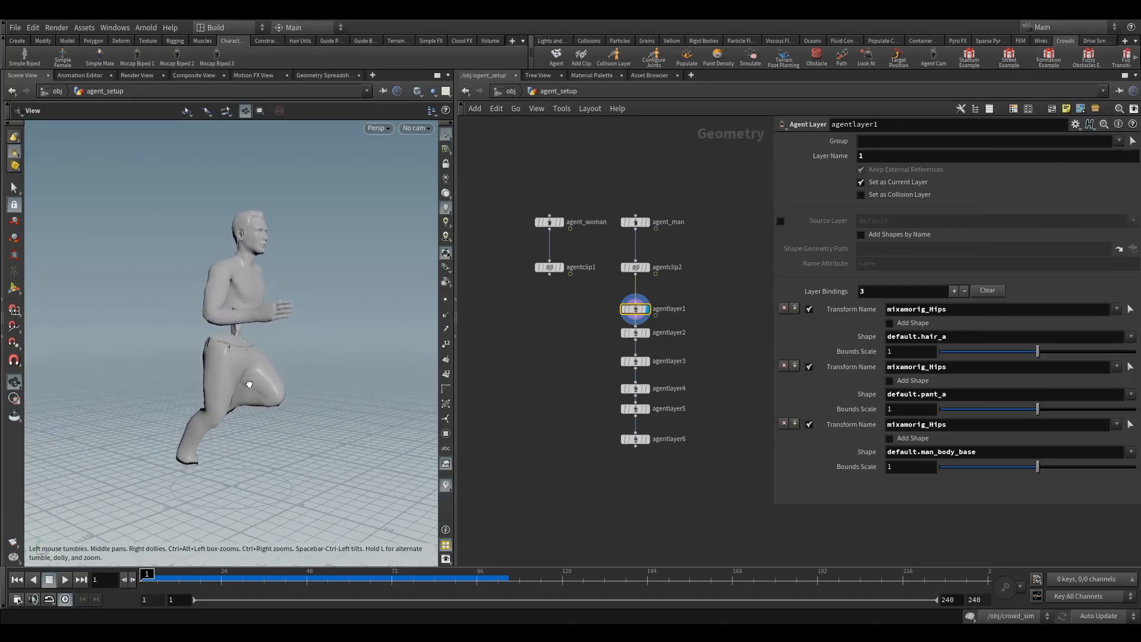
Step: Insert a binding above the pants binding on agentlayer1 with transform mixamorig_Hips and shape default.shirt_a
click(791, 366)
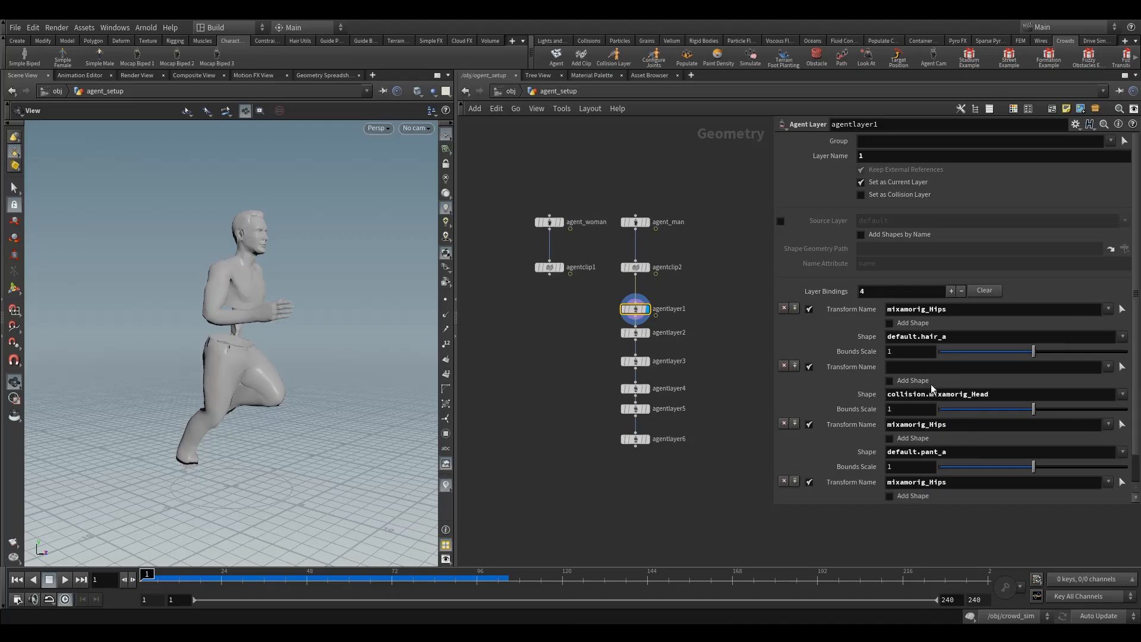
click(969, 366)
text(mixamorig_Hips)
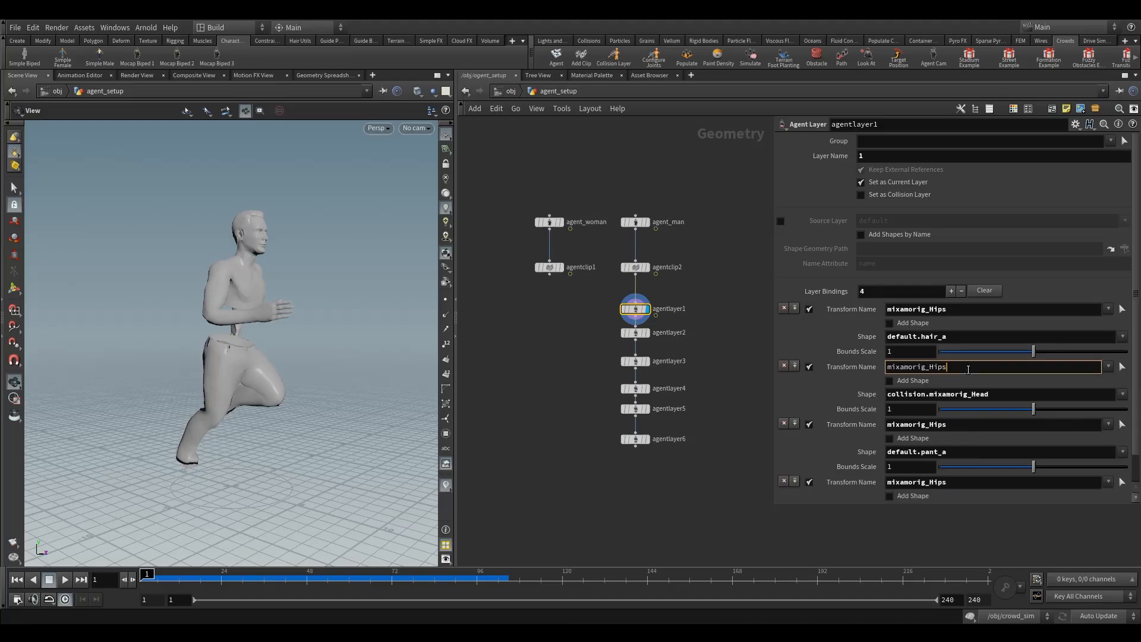
click(930, 394)
click(1123, 395)
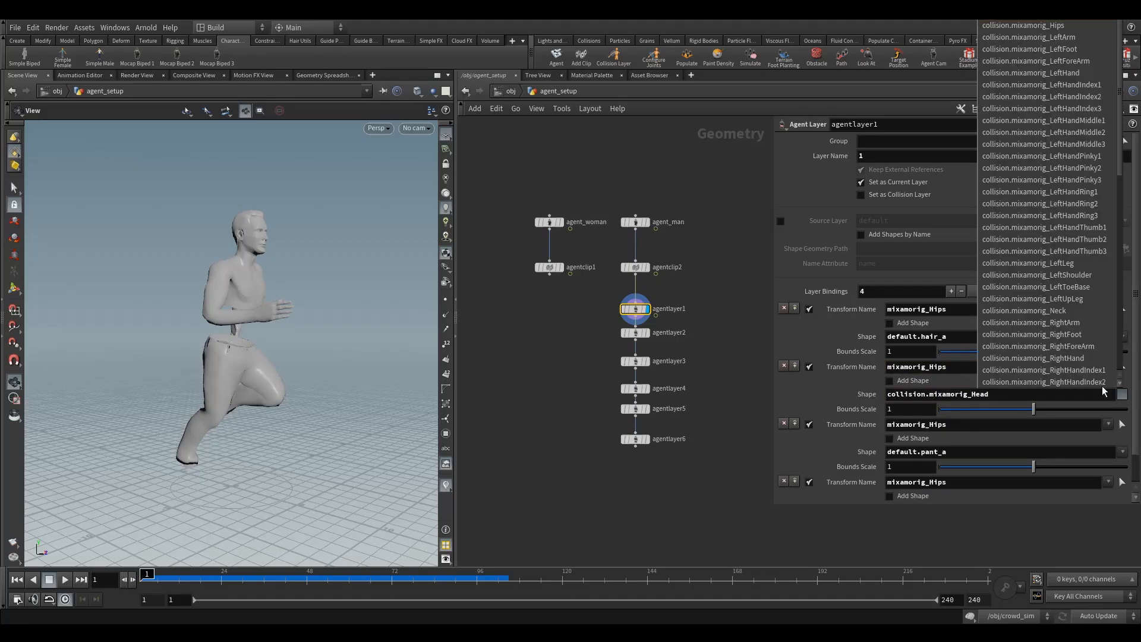
scroll(1107, 233, down, 12)
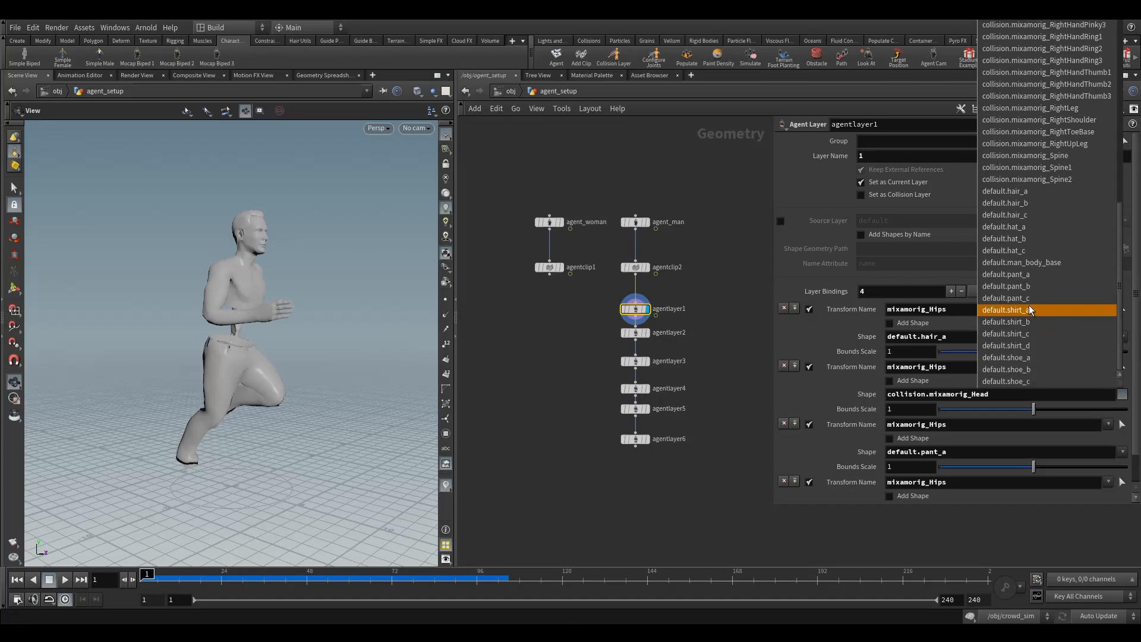
click(1022, 309)
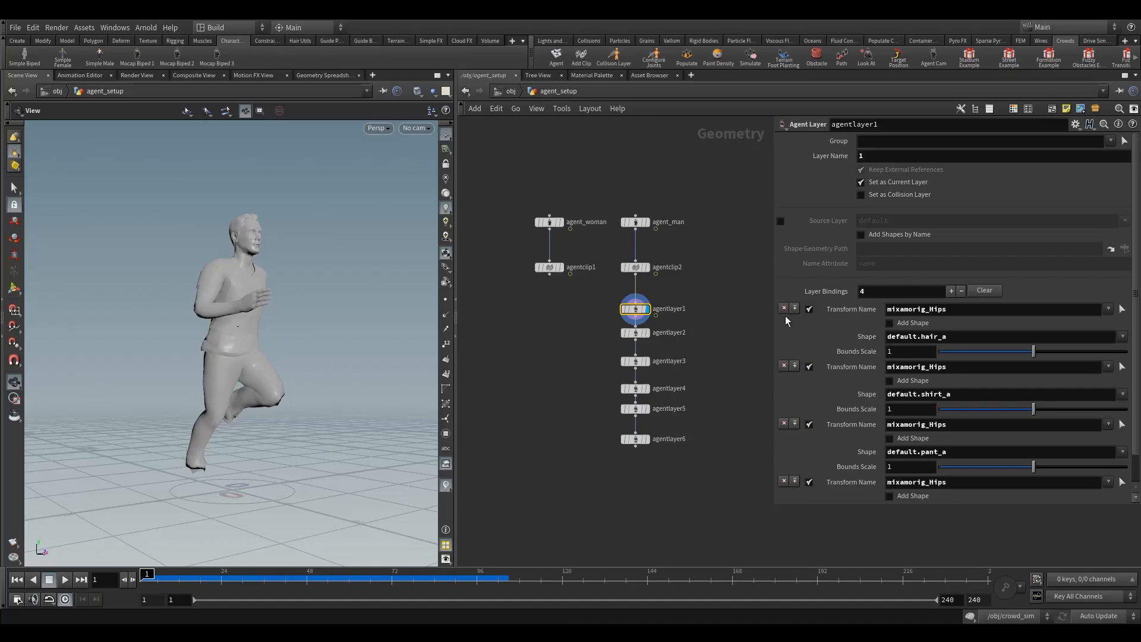
Step: Insert a binding above the shirt binding on agentlayer1 with transform mixamorig_Hips and shape default.shoe_a
scroll(798, 358, down, 1)
click(795, 336)
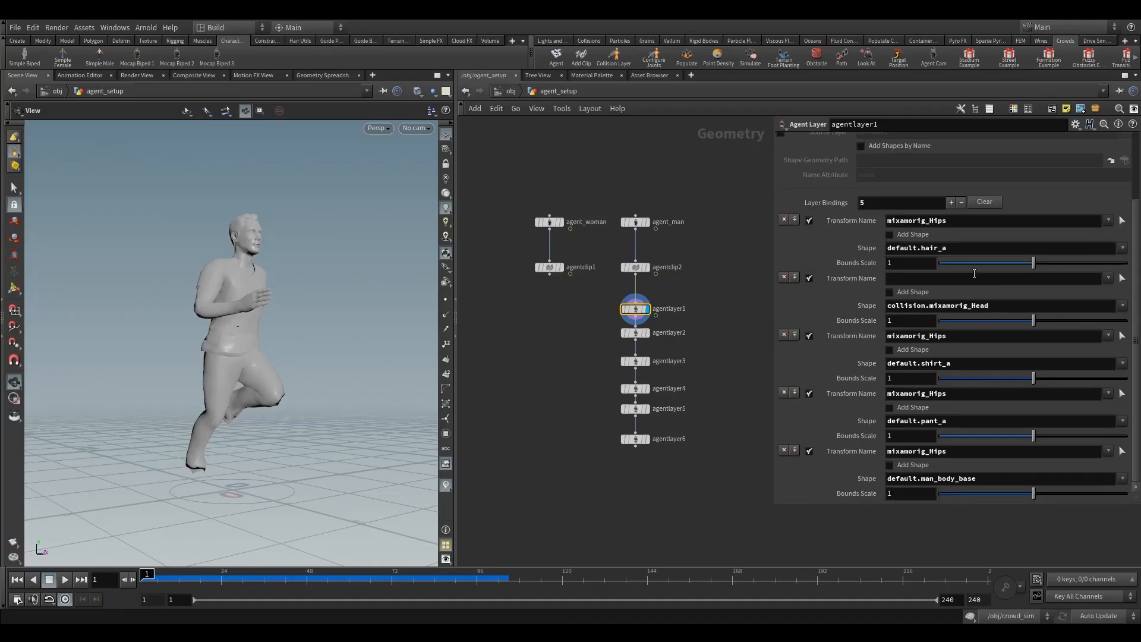
click(1037, 277)
text(mixamorig_Hips)
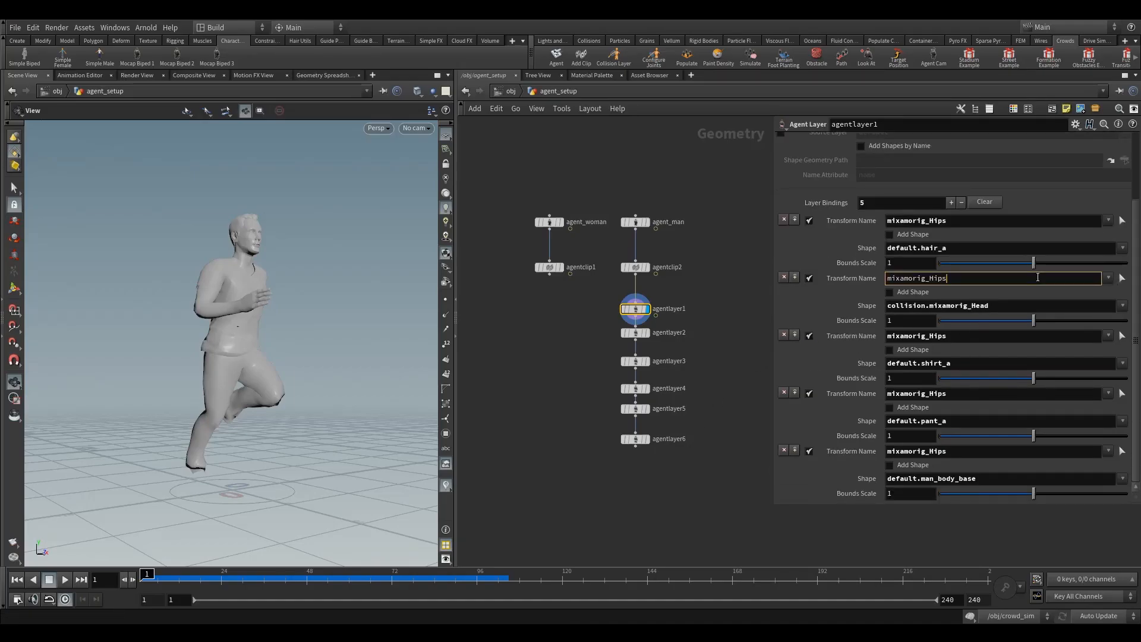
click(1122, 305)
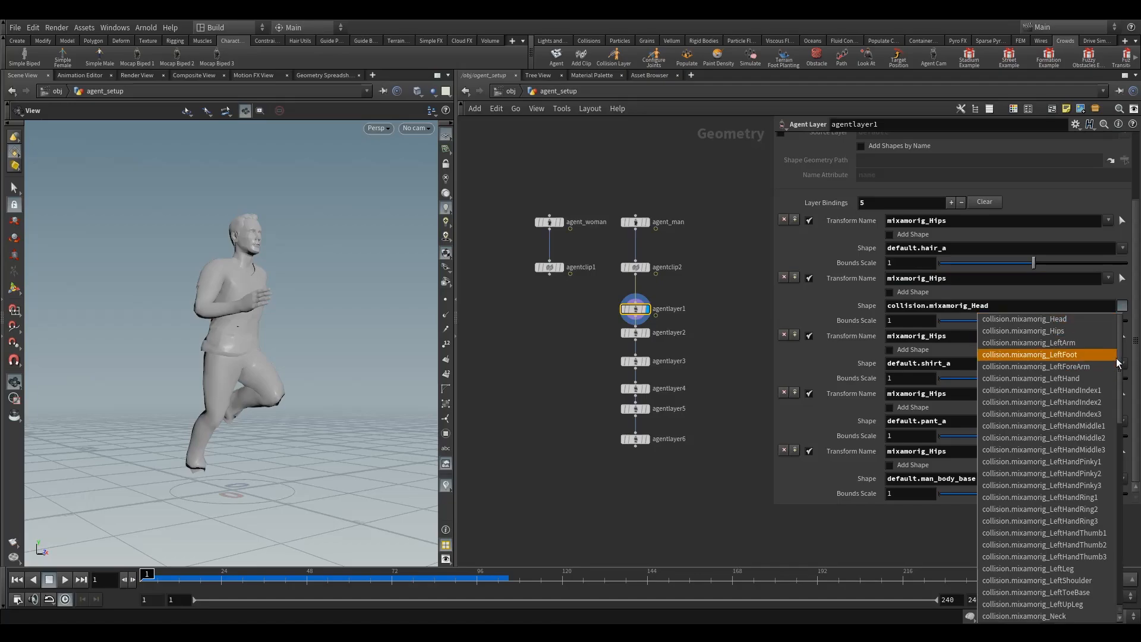
drag(1122, 351, 1102, 547)
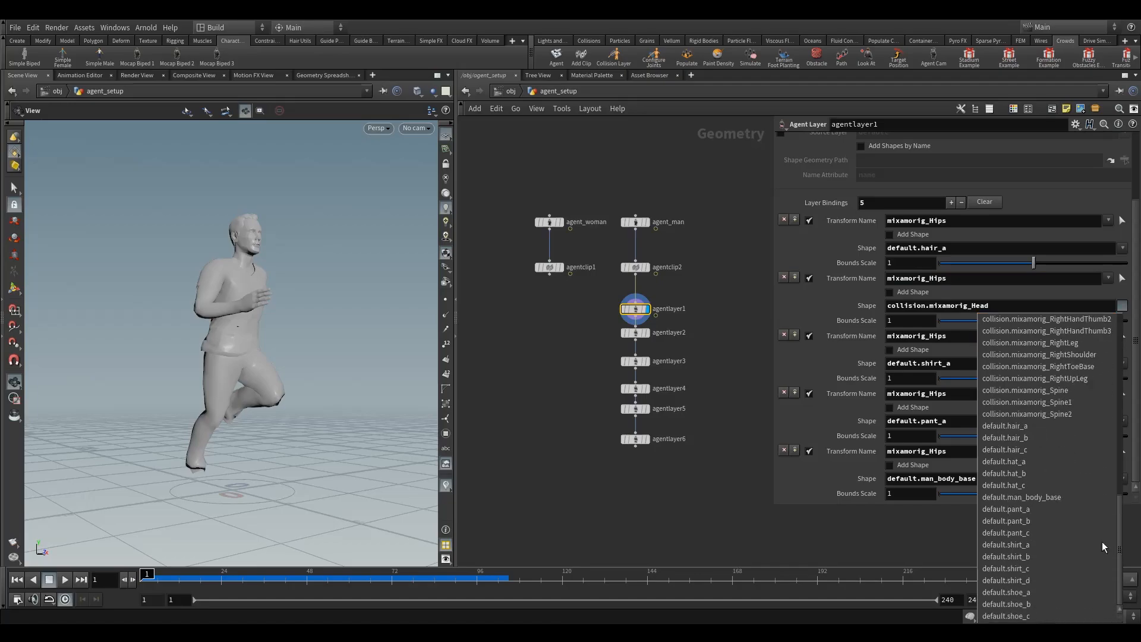
click(1033, 593)
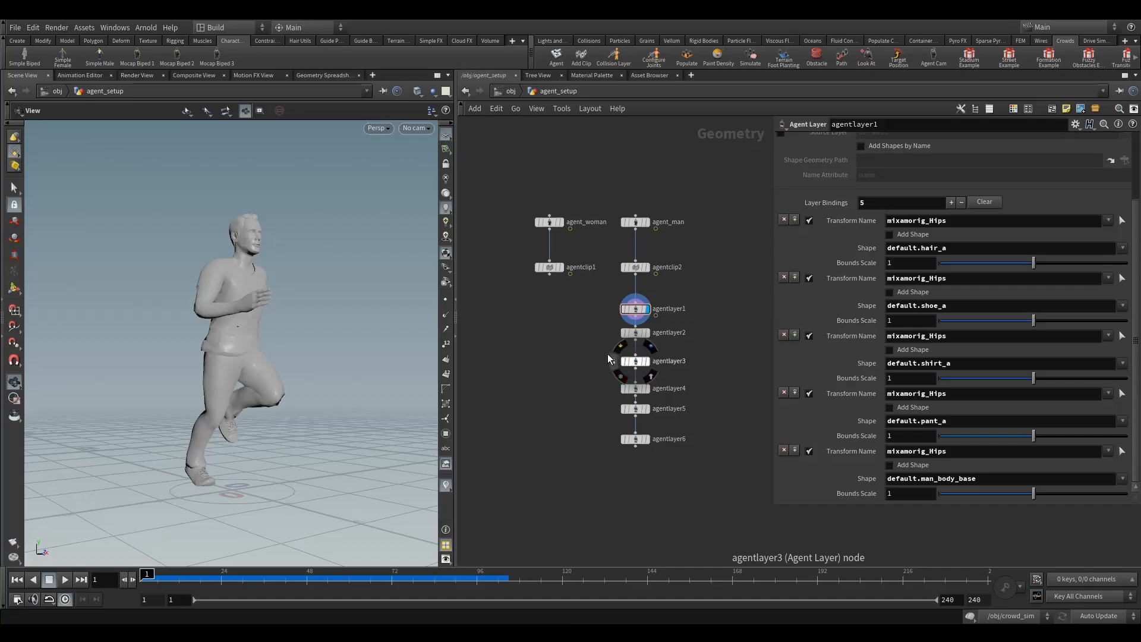
Step: Delete agentlayer2 through agentlayer6, and chain a fresh duplicate of agentlayer1 below it as agentlayer2
click(635, 332)
click(637, 309)
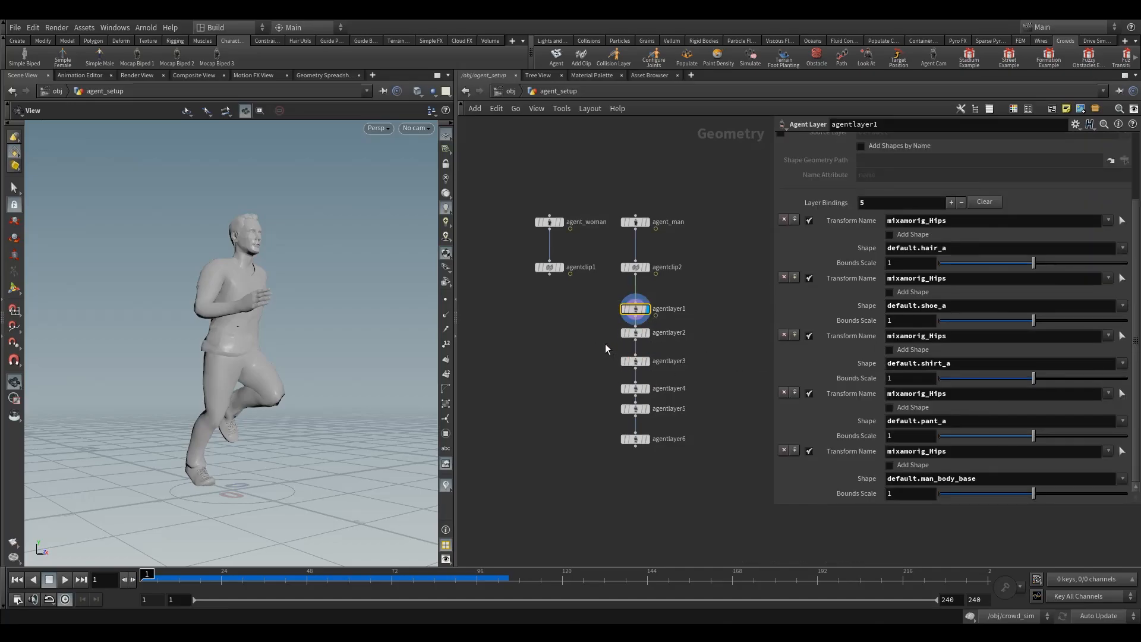
drag(592, 318, 672, 476)
key(Delete)
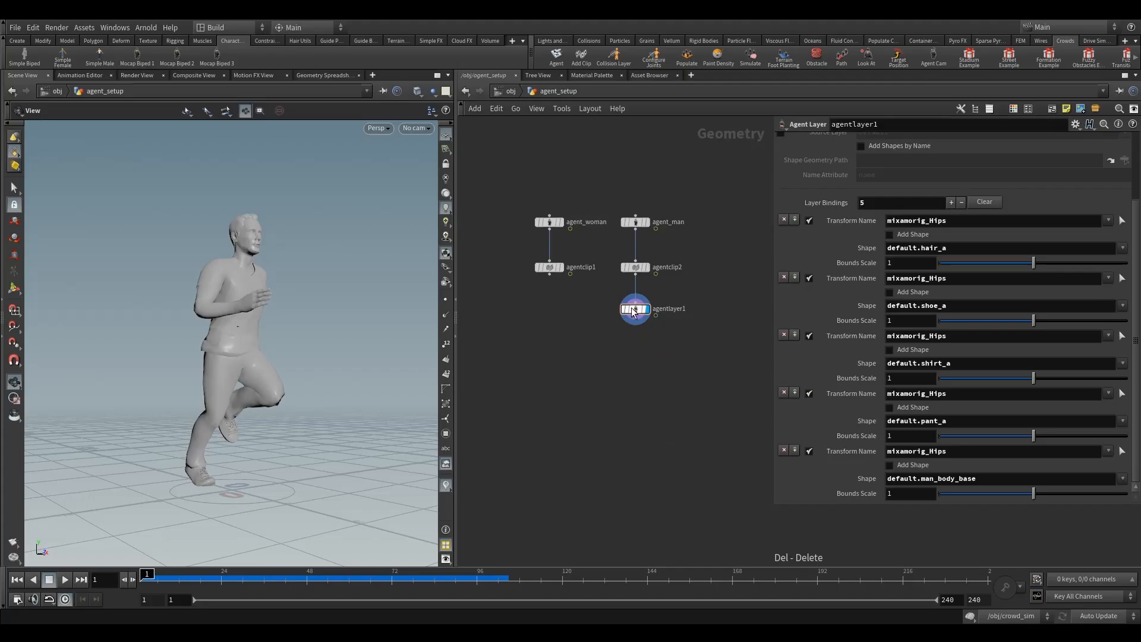
alt+drag(632, 311, 597, 337)
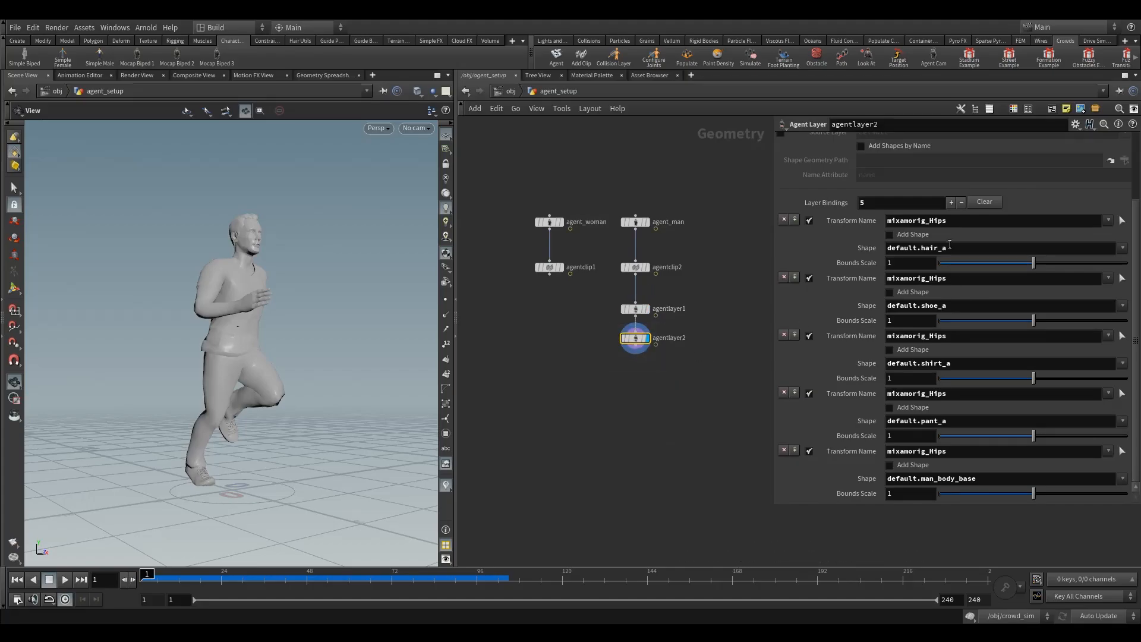
Step: Set the hair binding's Shape on agentlayer2 to default.hair_b and the shoe binding's Shape to default.shoe_b
click(941, 249)
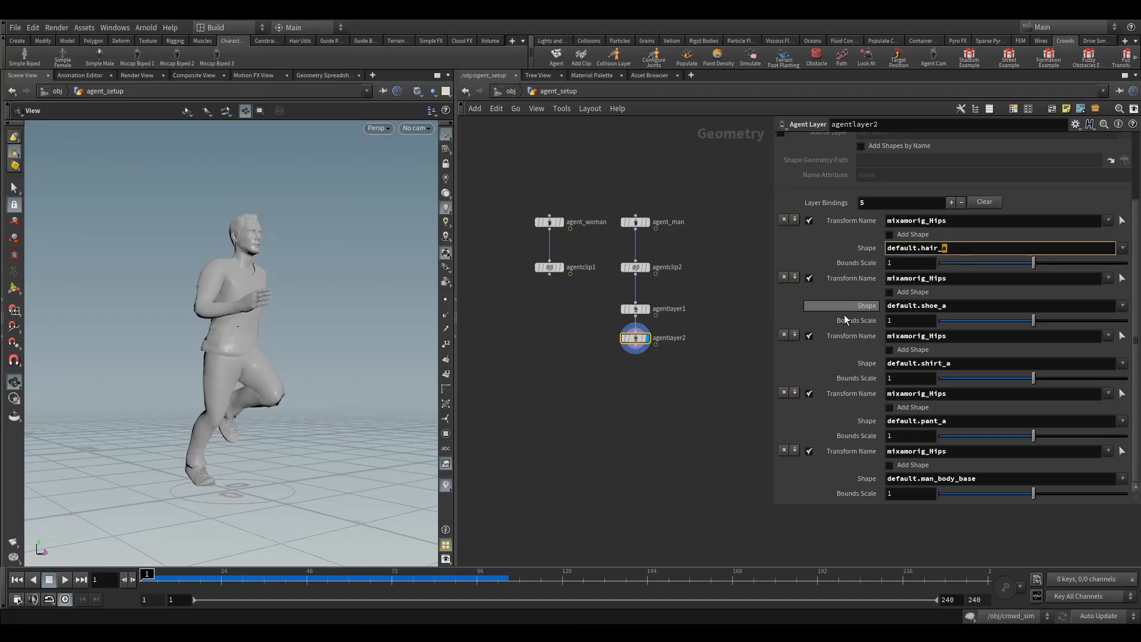
key(BackSpace)
text(b)
key(Return)
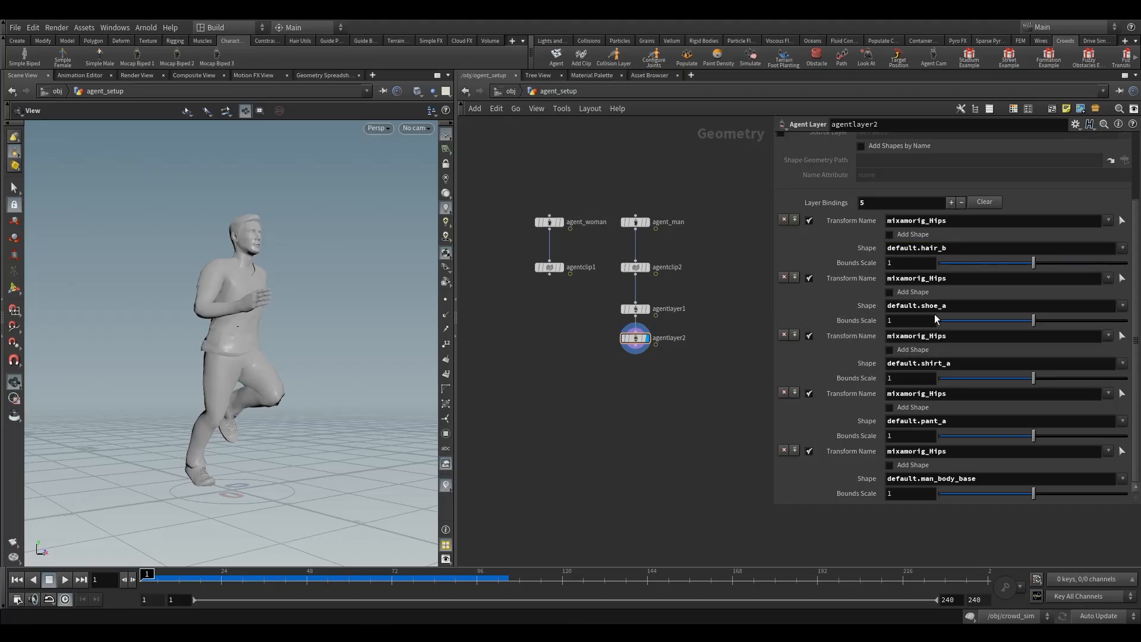
click(941, 309)
key(BackSpace)
text(b)
key(Return)
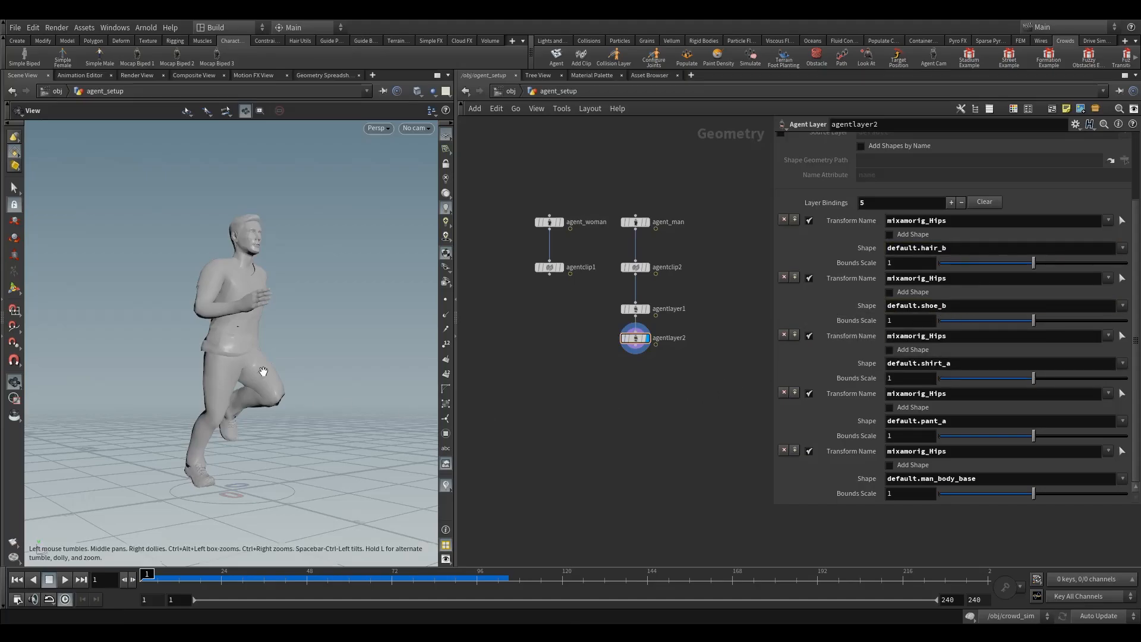
Step: Compare the shoes and hair of agentlayer1 and agentlayer2 up close on the man agent
drag(265, 377, 269, 415)
scroll(238, 375, up, 3)
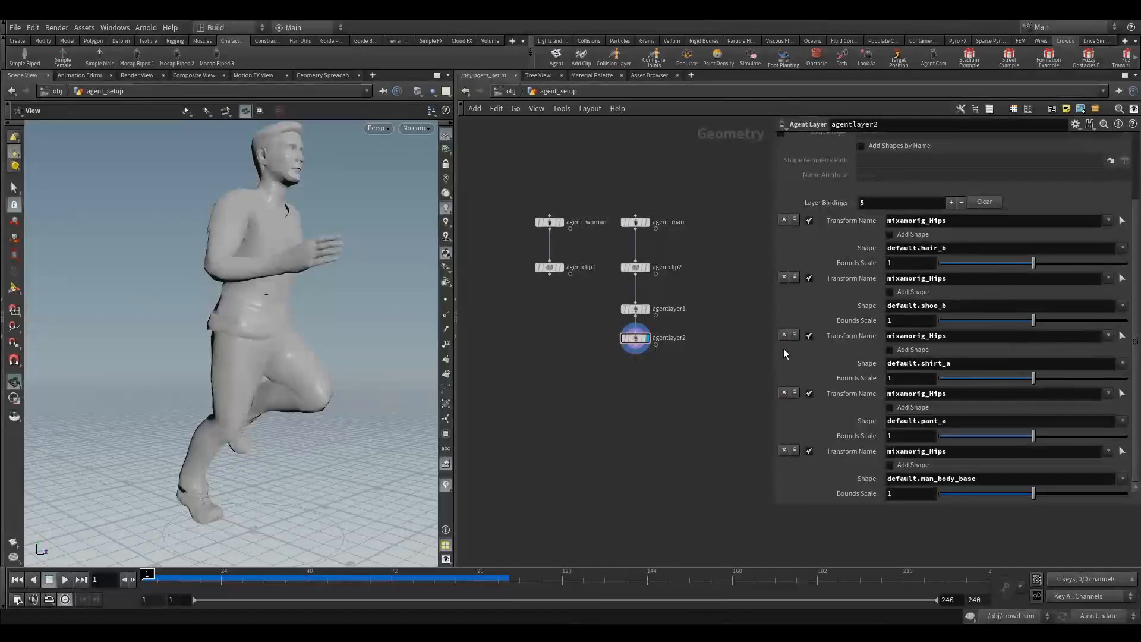
click(647, 308)
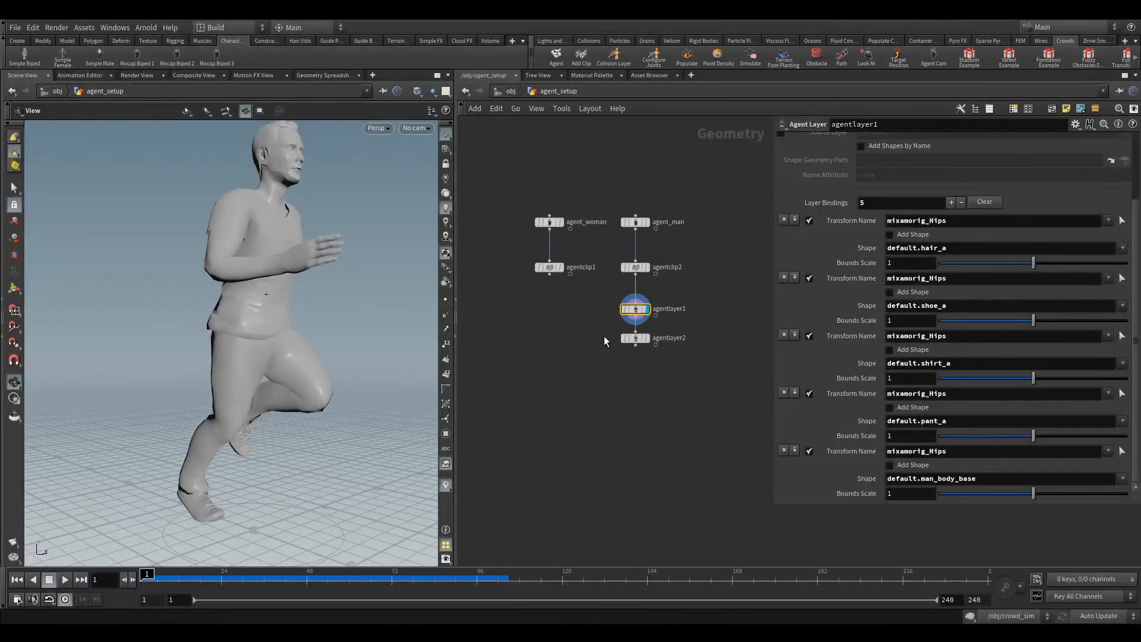
click(646, 339)
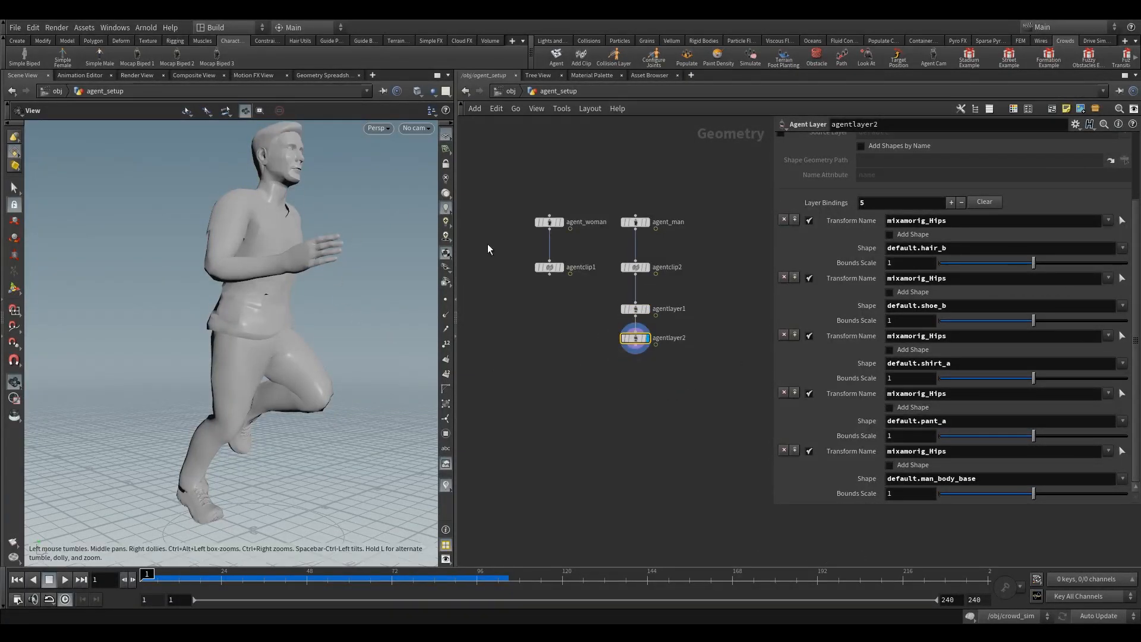
scroll(291, 348, down, 3)
mouse_move(290, 349)
mouse_down()
mouse_move(263, 343)
mouse_move(302, 349)
mouse_up()
scroll(287, 346, up, 1)
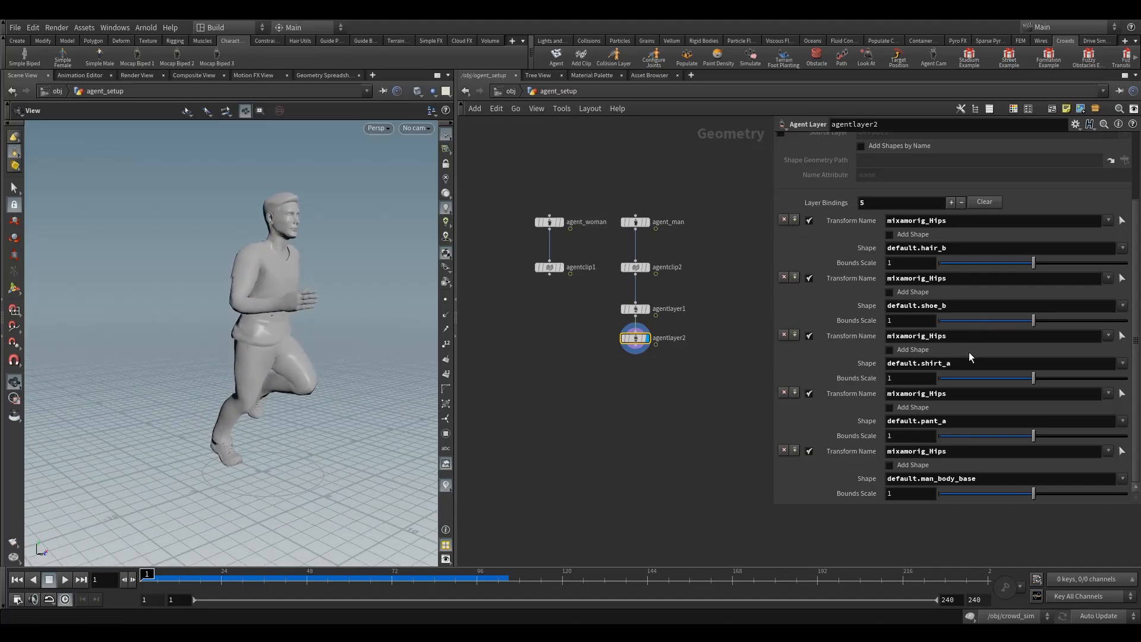
Step: Set the shirt binding's Shape on agentlayer2 to default.shirt_b
click(949, 362)
key(BackSpace)
text(b)
click(734, 428)
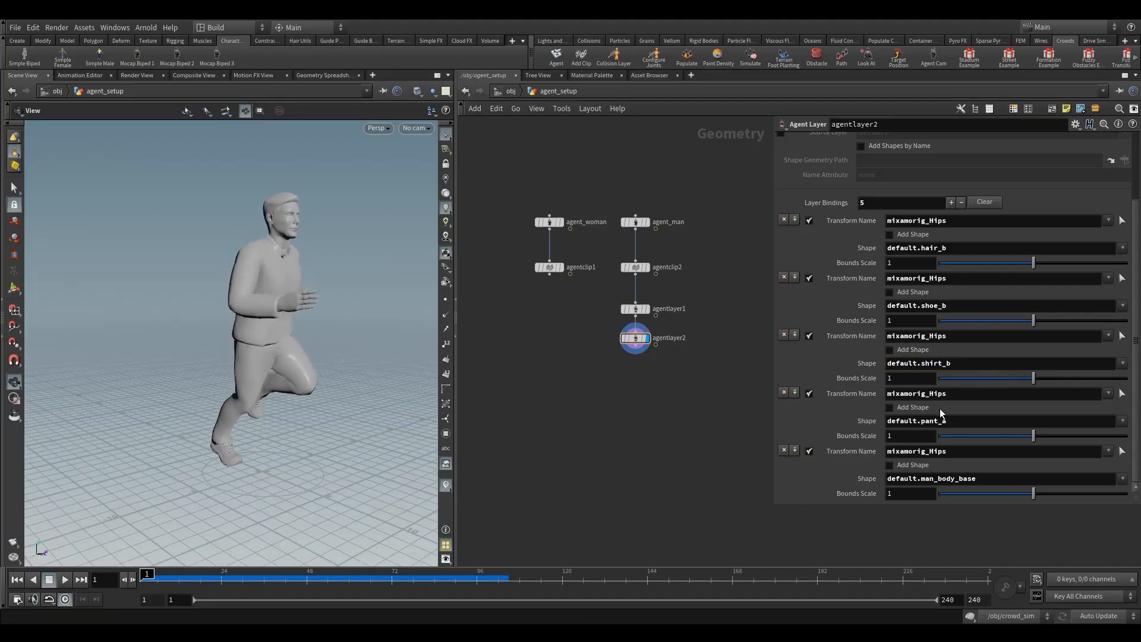
Step: Set the pants binding's Shape on agentlayer2 to default.pant_b
click(941, 422)
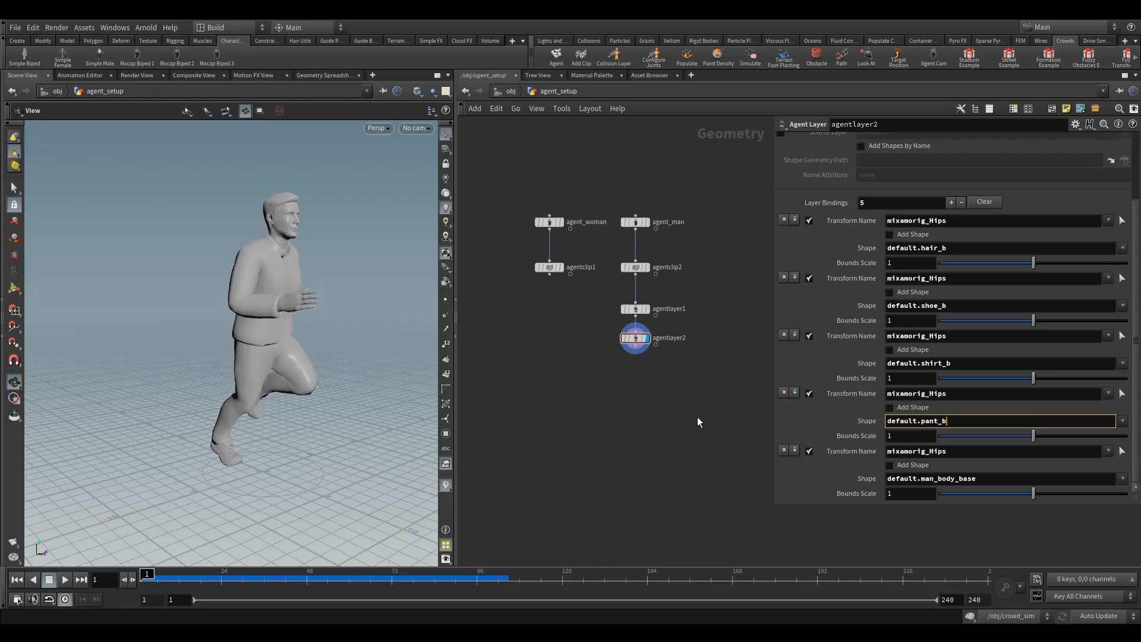
text(b)
click(697, 419)
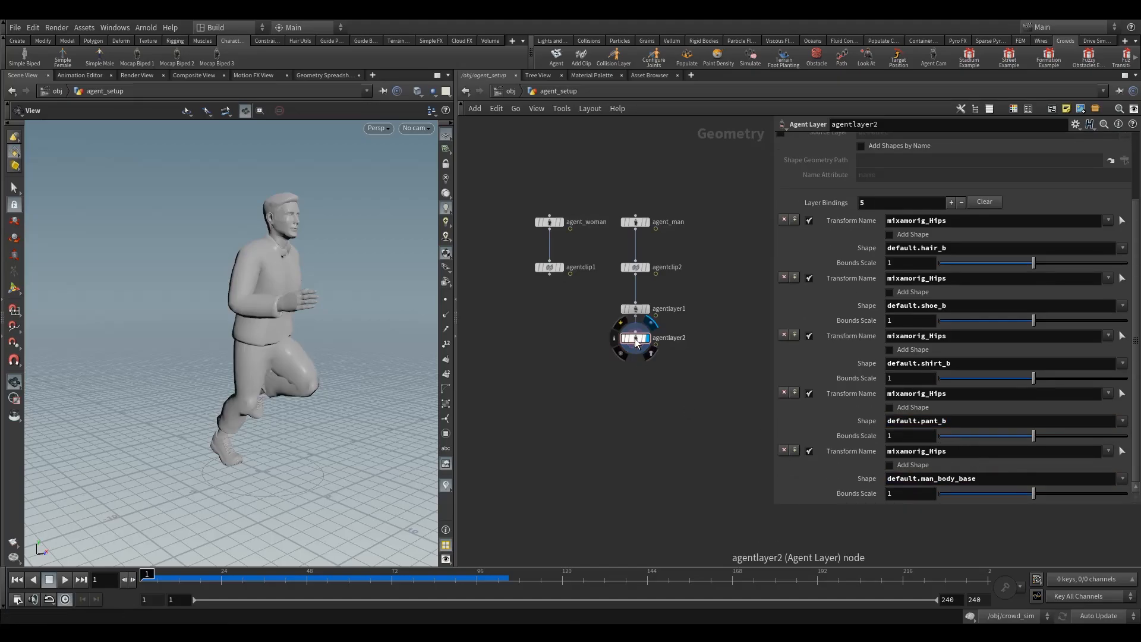
Step: Chain a duplicate of agentlayer2 below it as agentlayer3 and set its hair binding's Shape to default.hair_c
alt+drag(637, 339, 639, 370)
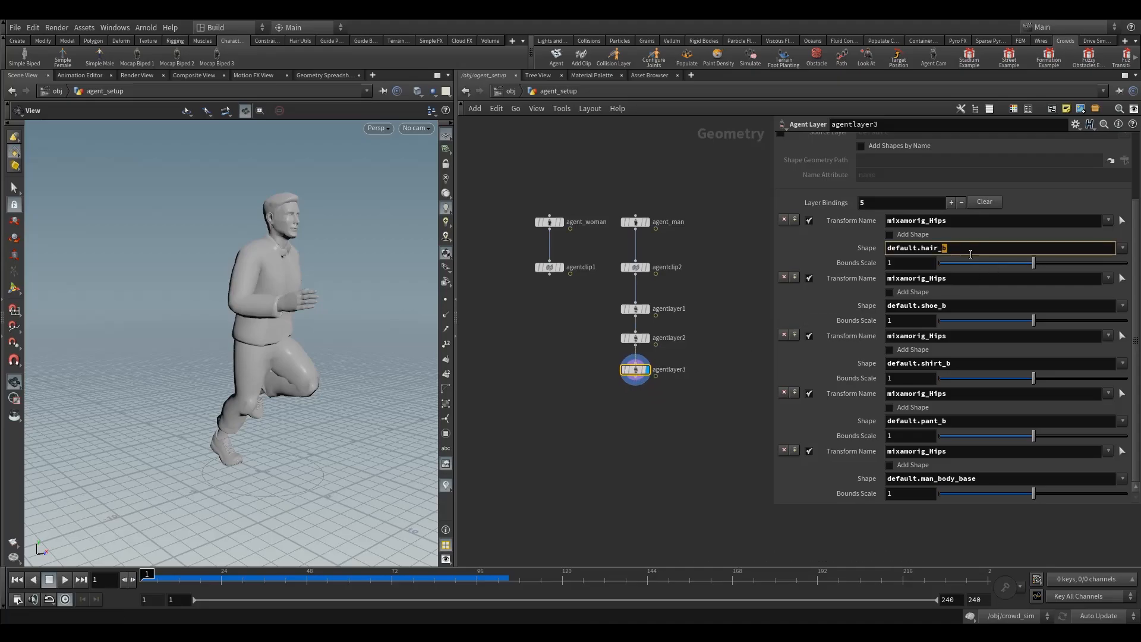
click(725, 358)
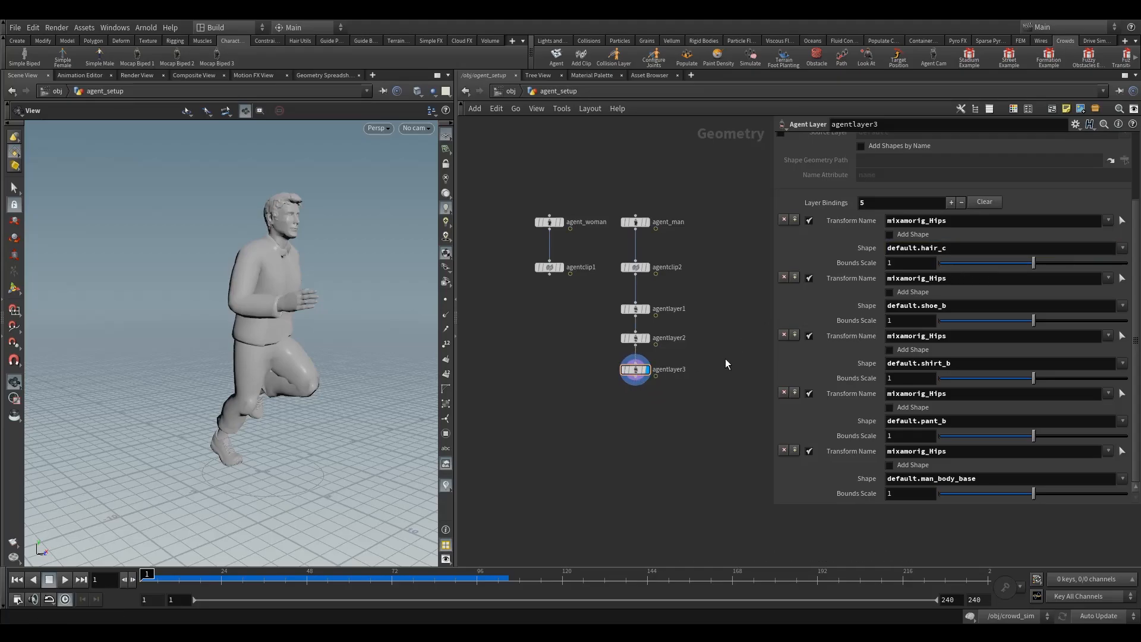
text(c)
Step: Set the shoe binding's Shape on agentlayer3 to default.shoe_c and the shirt binding's Shape to default.shirt_c
click(738, 411)
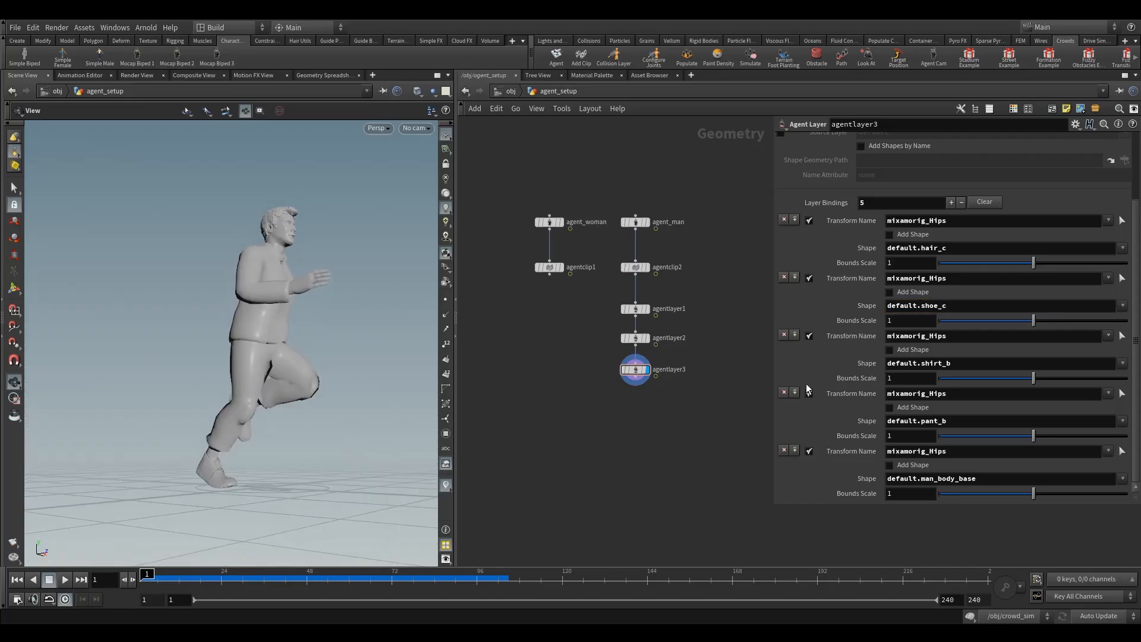
text(c)
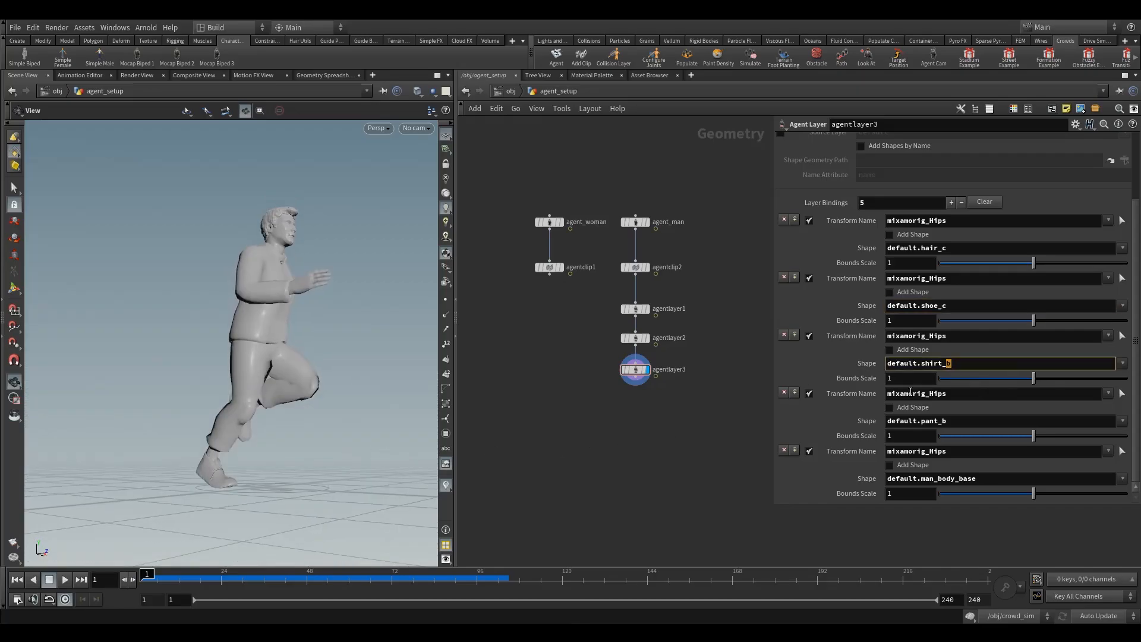
click(683, 446)
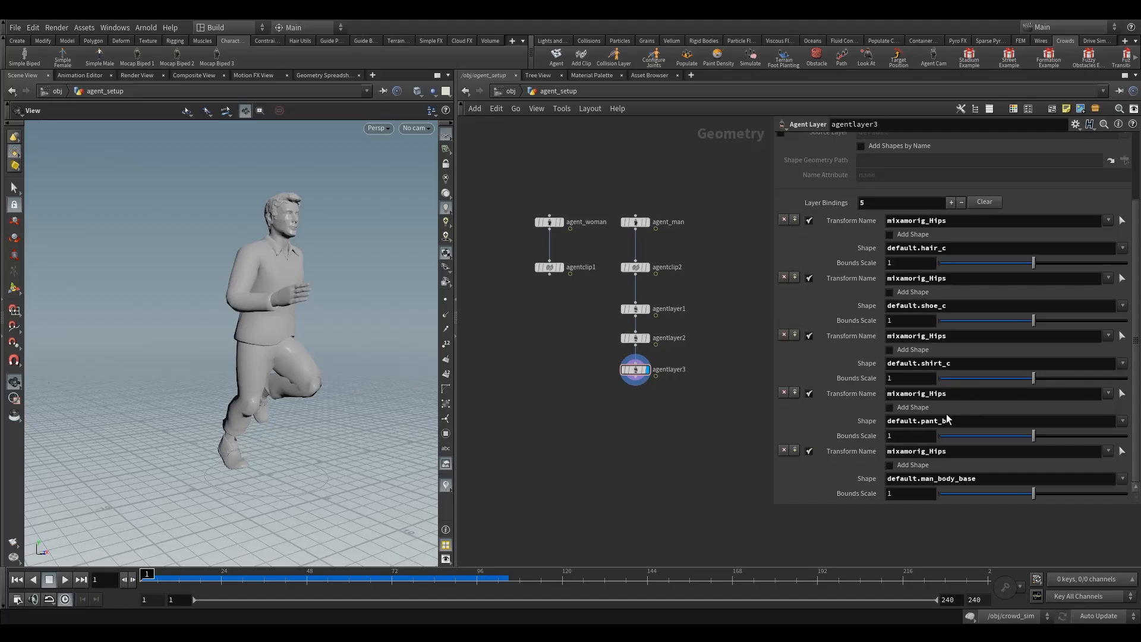
Step: Look through the shapes available to agentlayer3's bindings, including the hair, hat, pants, shirt and shoe variants
click(1122, 363)
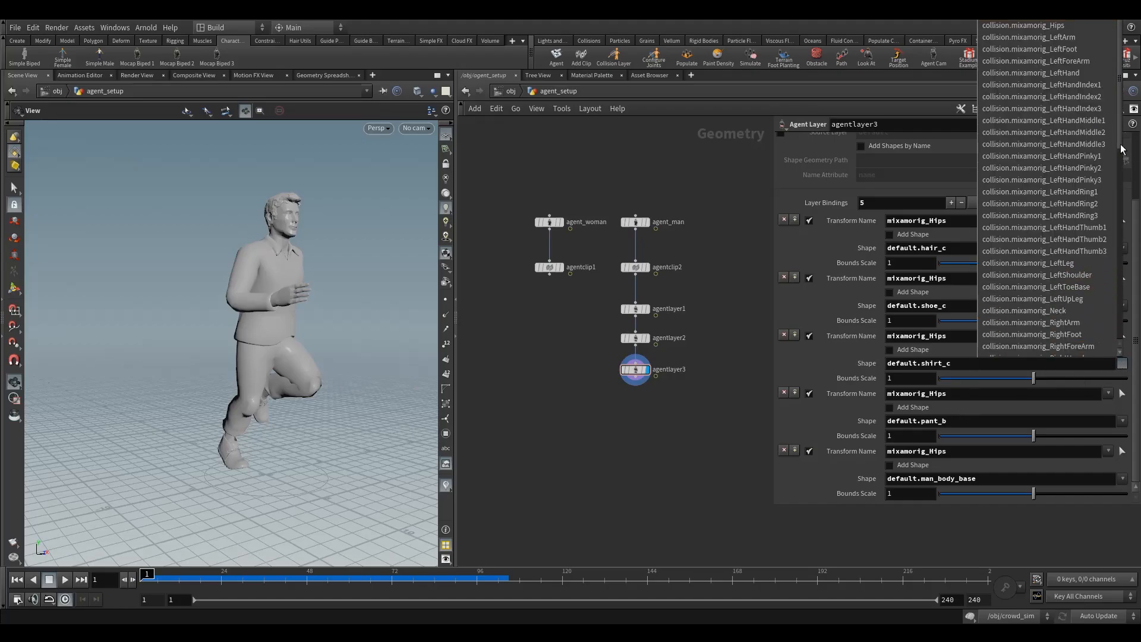
scroll(1132, 303, down, 3)
click(1105, 369)
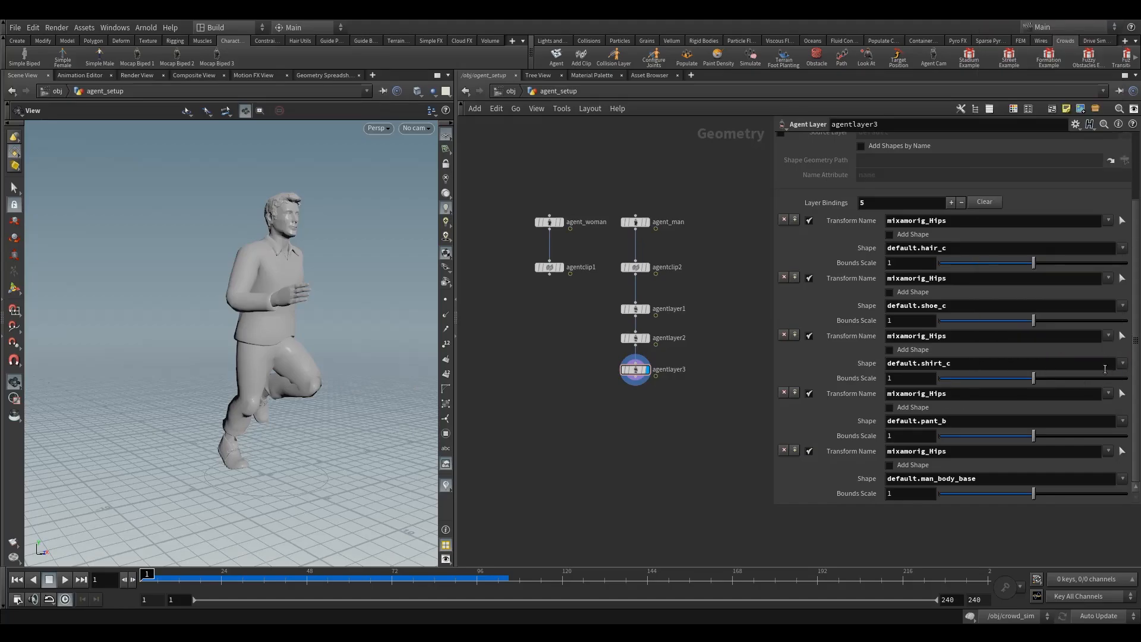
click(1109, 278)
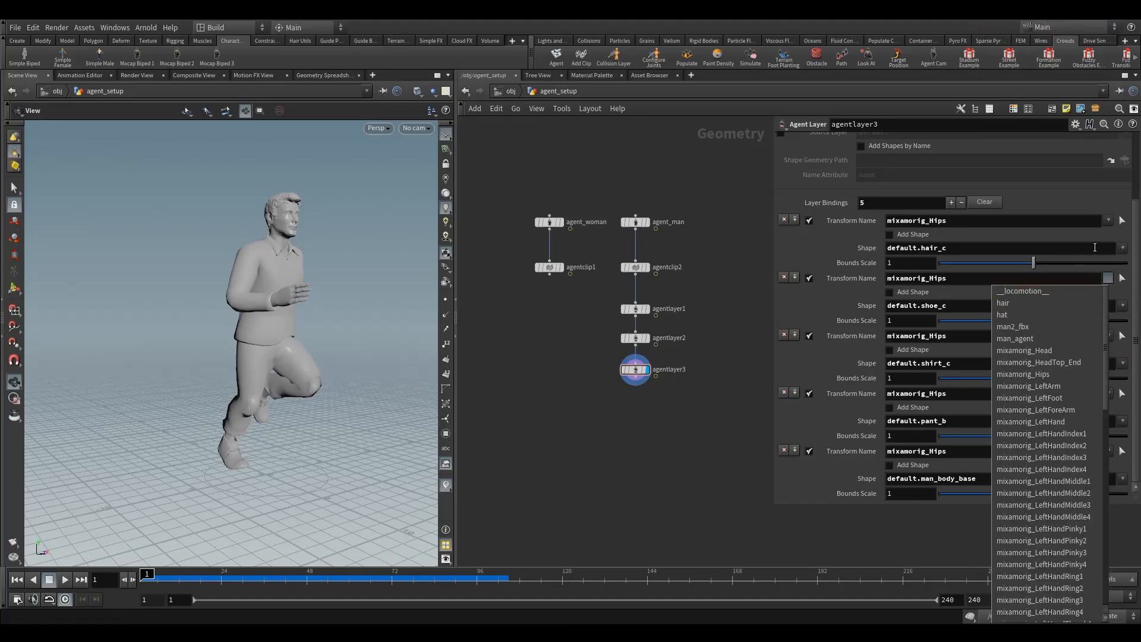
click(1120, 251)
click(1120, 251)
scroll(1111, 511, down, 10)
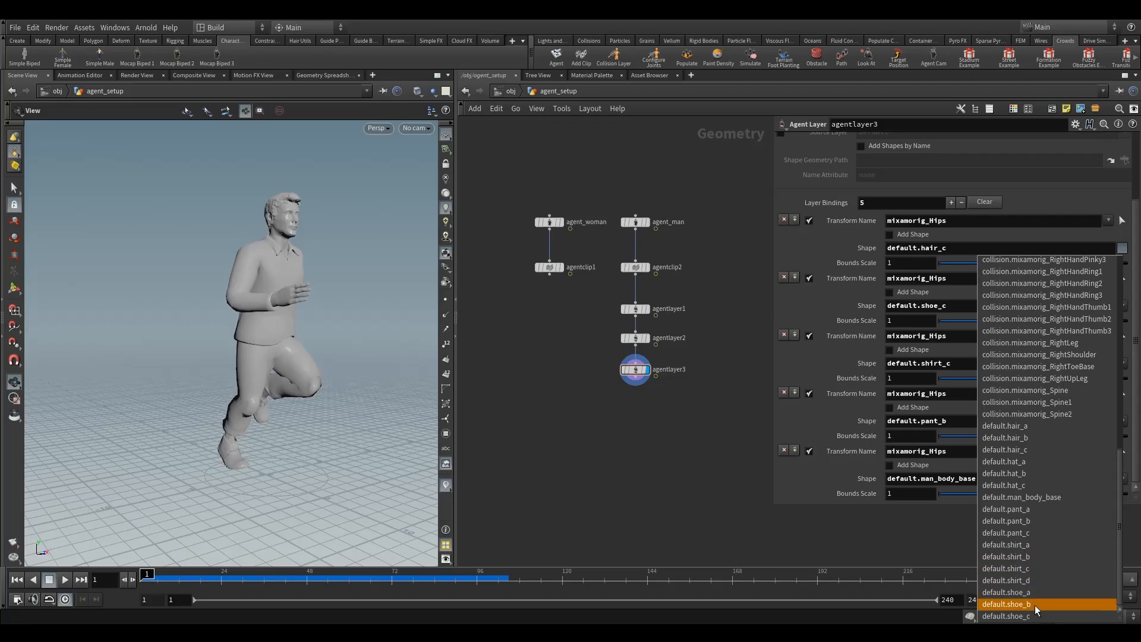
click(684, 469)
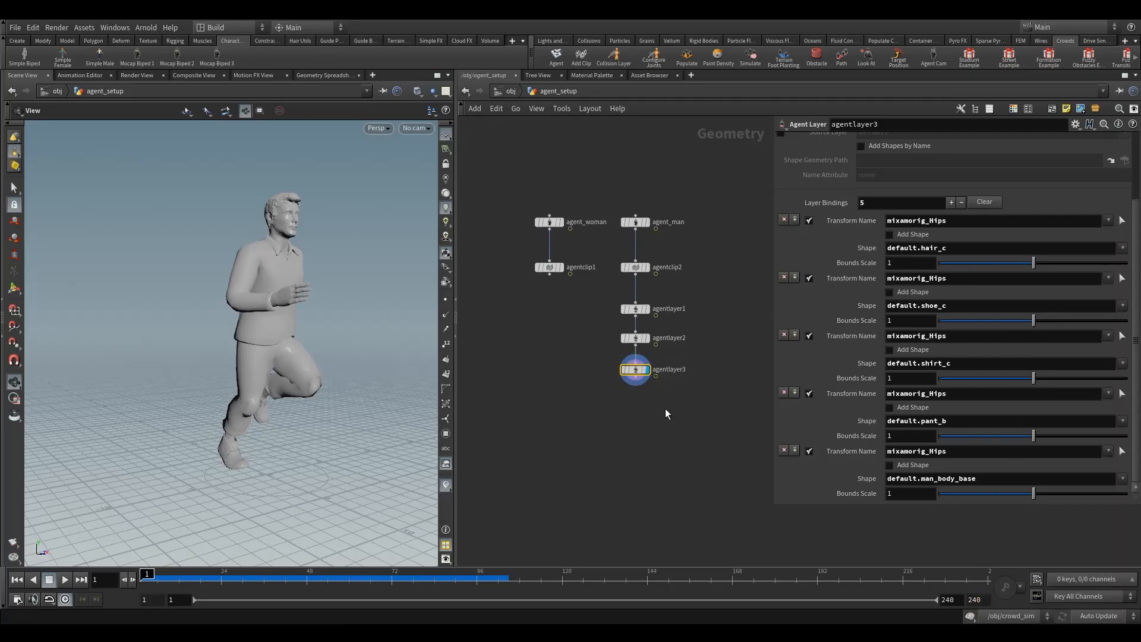
Step: Chain a duplicate of agentlayer3 directly below it as agentlayer4
mouse_move(634, 374)
drag(636, 380, 633, 403)
key(c)
key(c)
key(c)
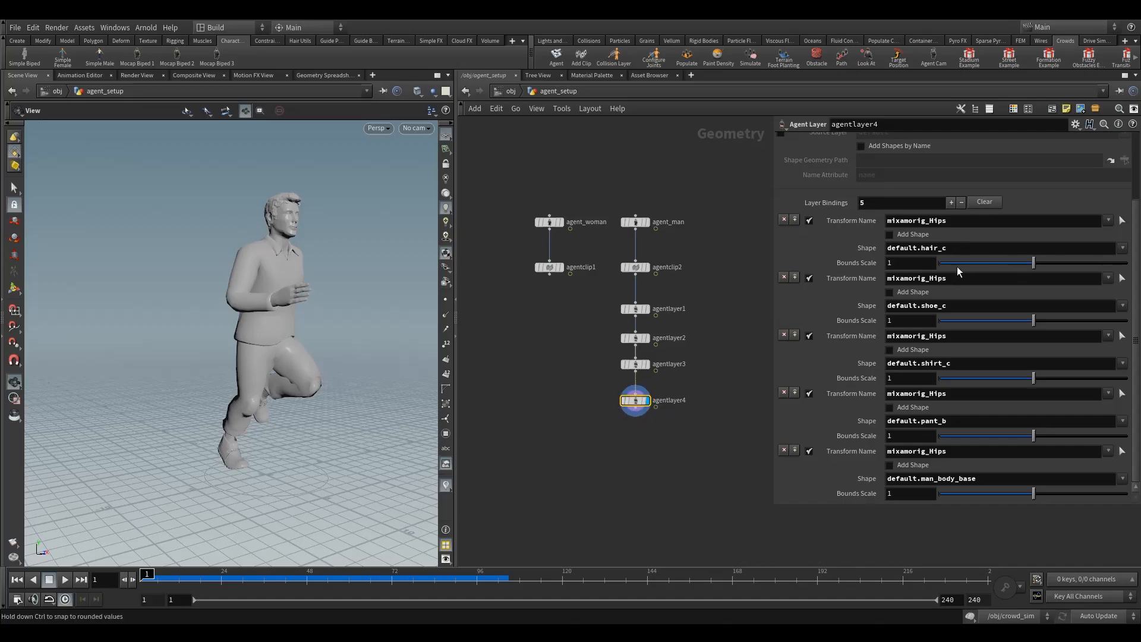
Step: Review the outfit bindings of agentlayer1, agentlayer2 and agentlayer3, displaying the layers one after another
drag(598, 305, 670, 372)
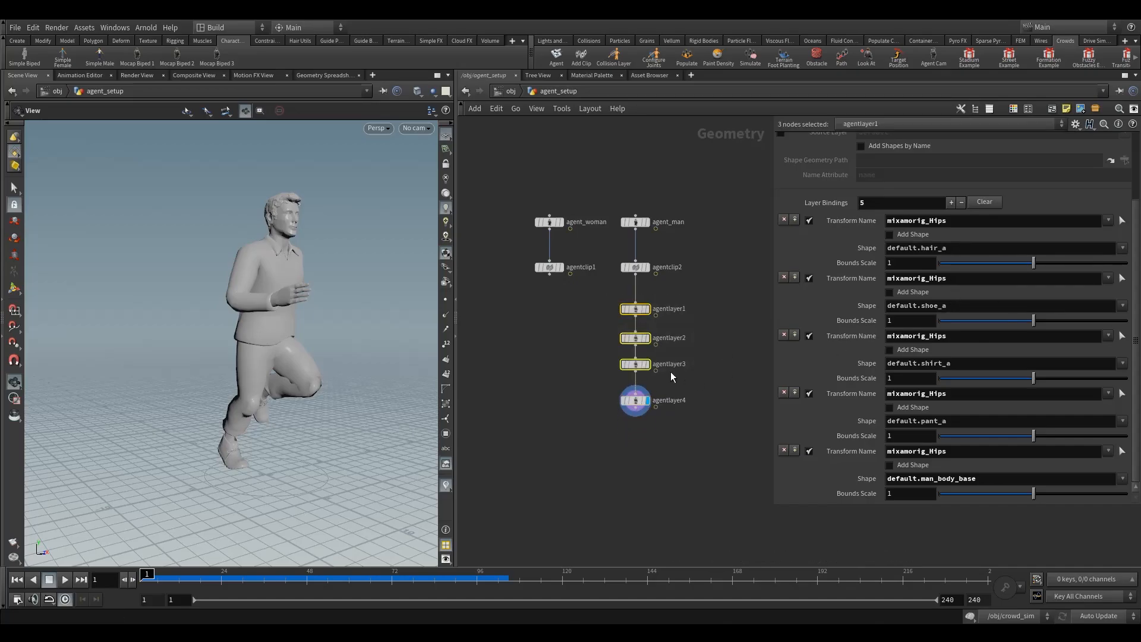
click(636, 309)
click(648, 308)
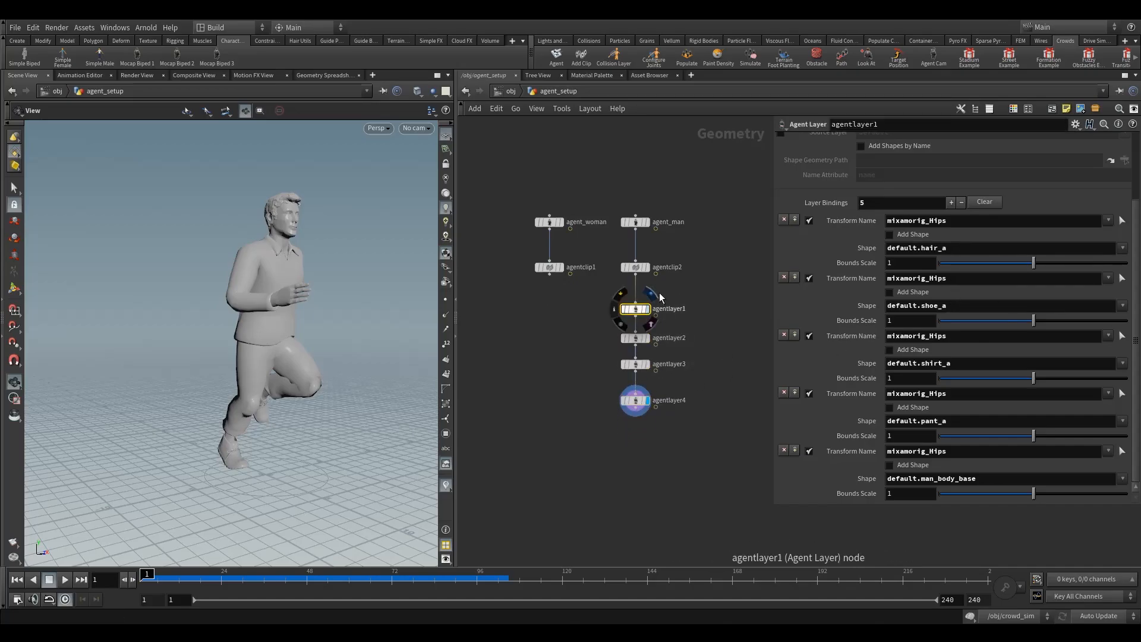
click(650, 329)
drag(600, 330, 673, 374)
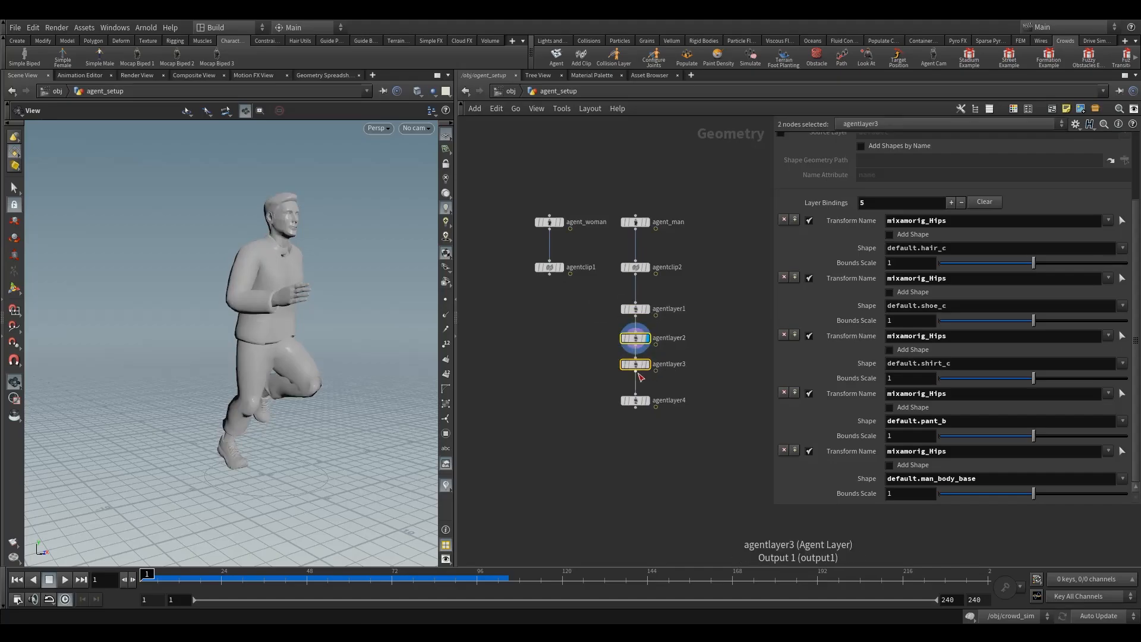
click(650, 353)
click(624, 364)
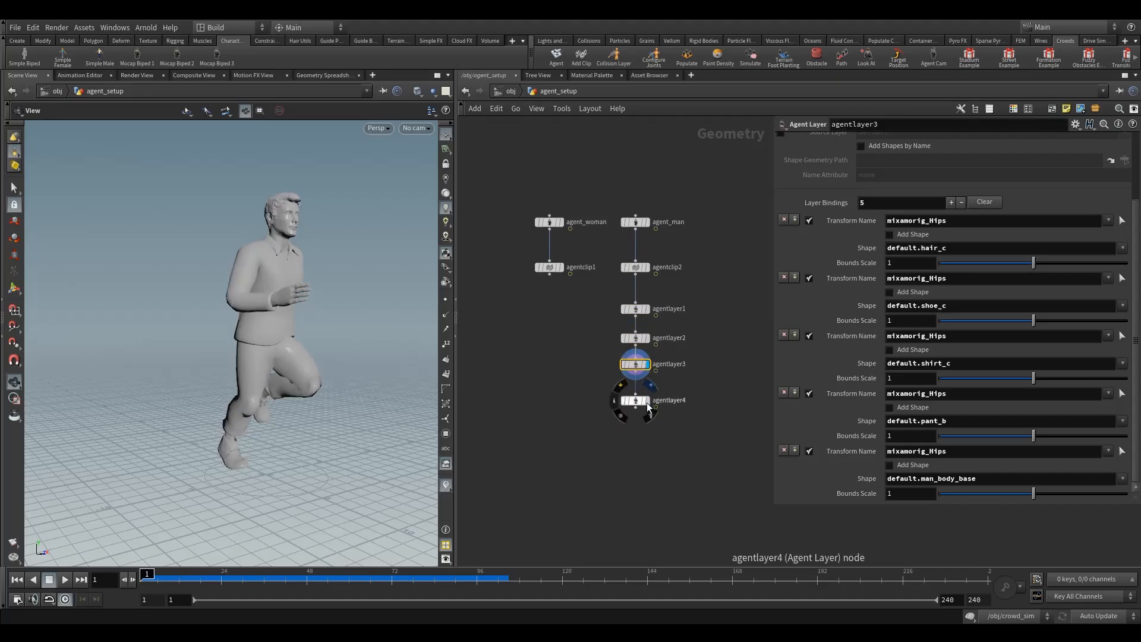
Step: Display agentlayer4, replace its hair binding's Shape with default.hat_a, and keep the node aligned under agentlayer3
click(631, 402)
drag(631, 409, 631, 403)
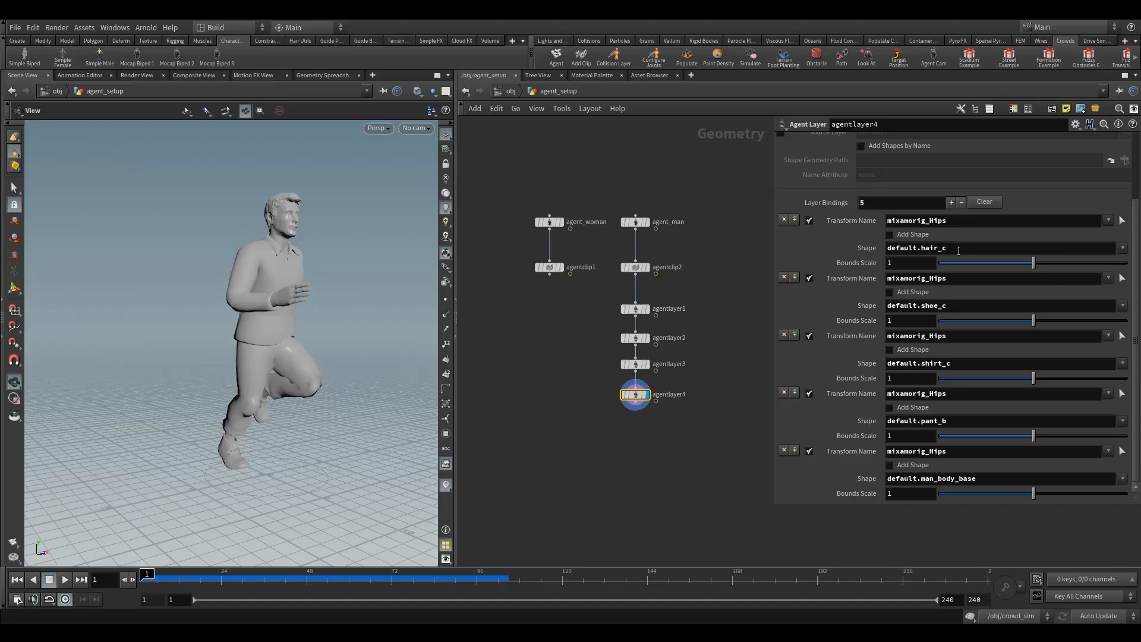
click(1122, 248)
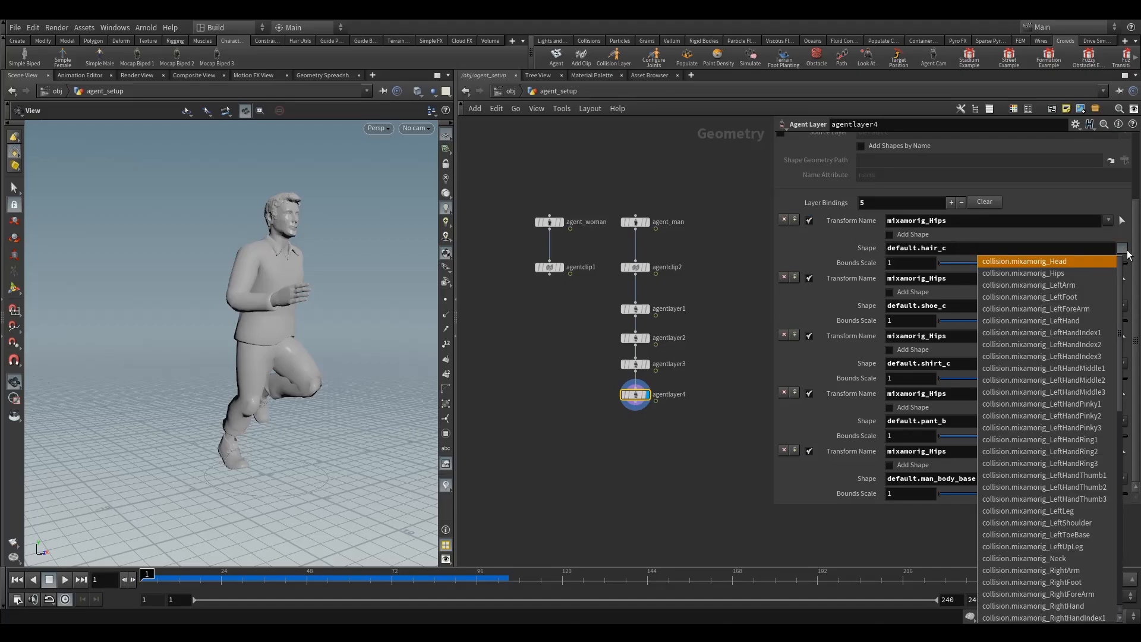
scroll(1105, 333, down, 12)
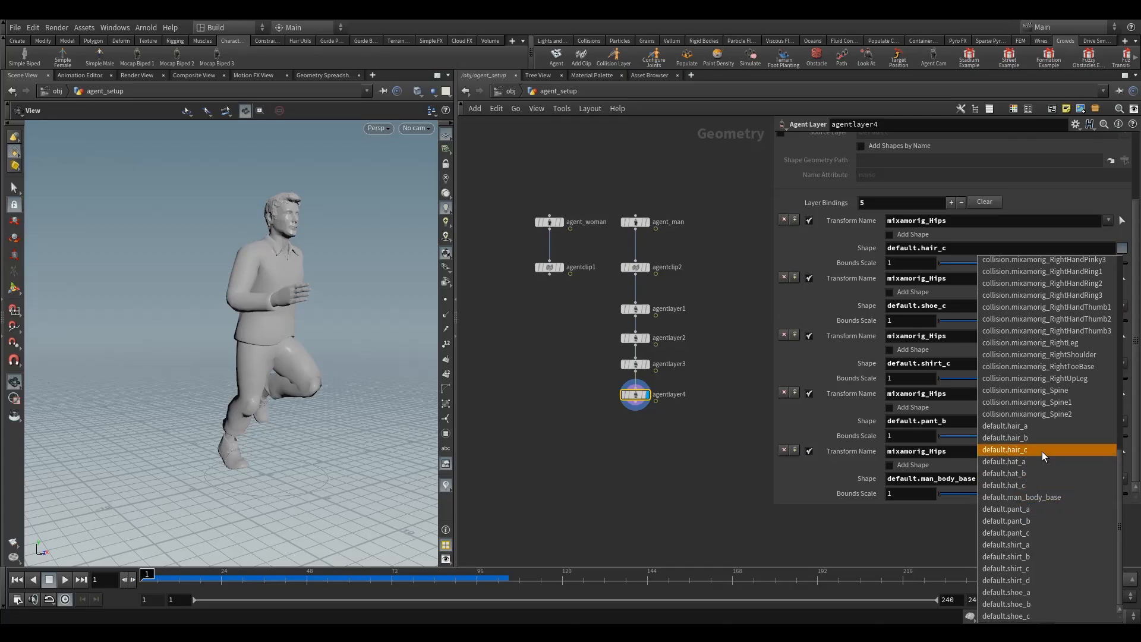
click(1029, 462)
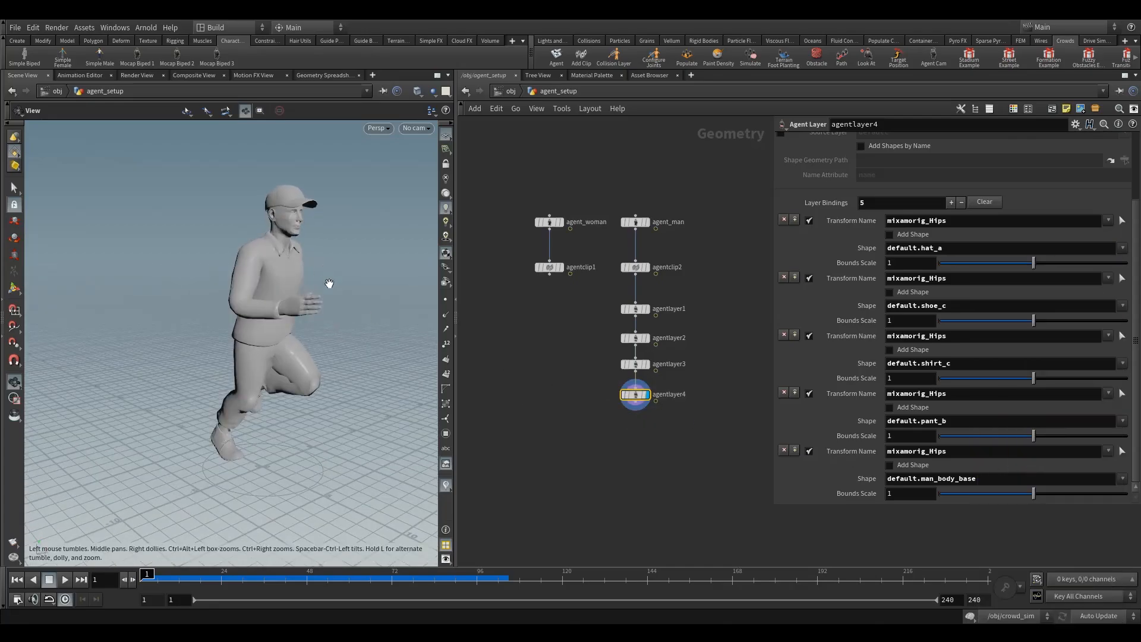
drag(617, 401, 635, 372)
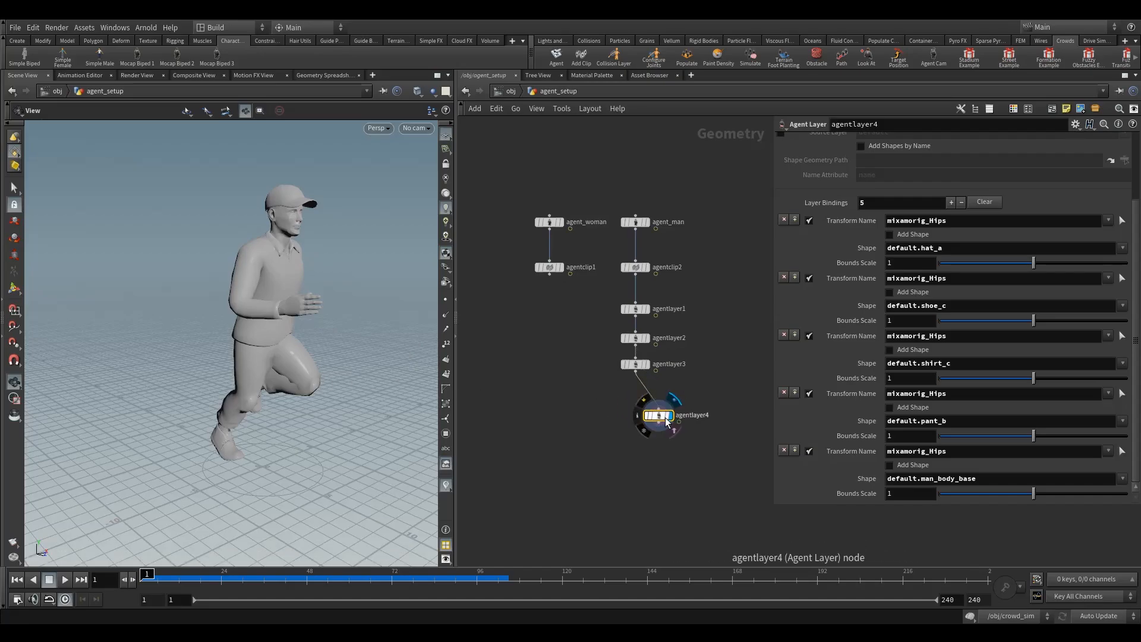
drag(658, 415, 635, 394)
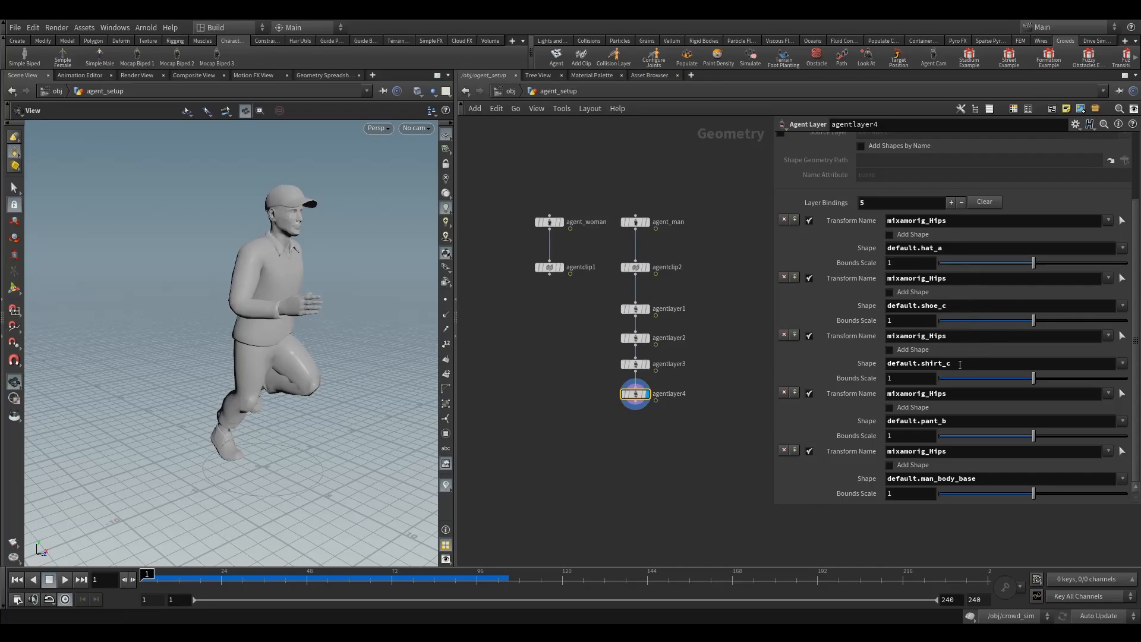
Step: Set the shirt binding's Shape on agentlayer4 to default.shirt_d and check it on the man agent
click(950, 363)
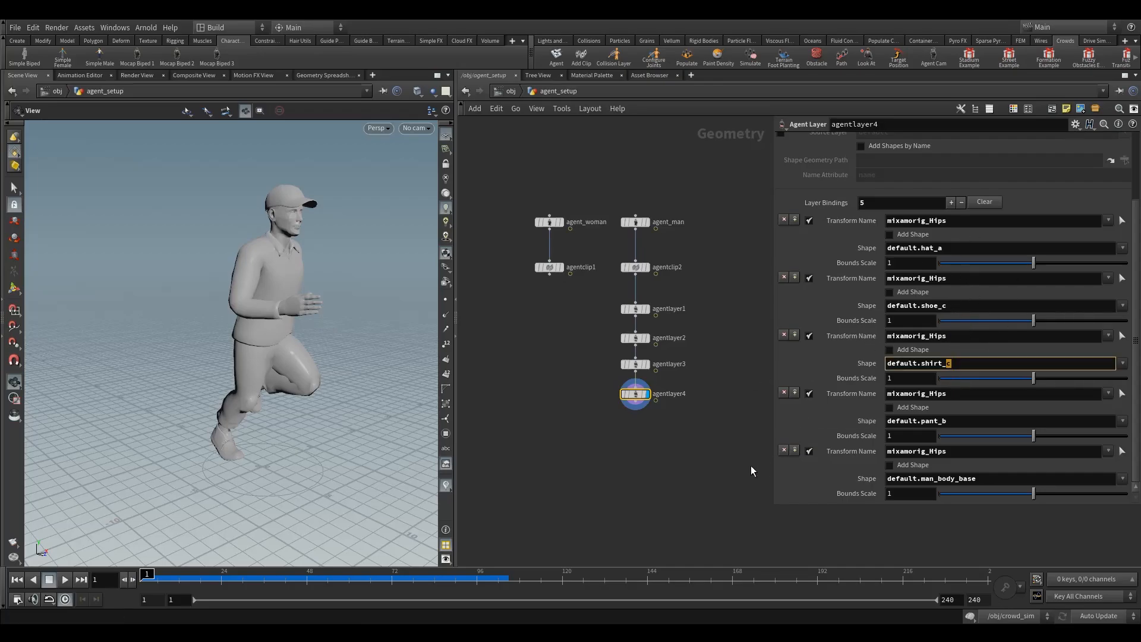
text(d)
key(Return)
mouse_move(305, 323)
mouse_down()
mouse_move(237, 326)
mouse_move(303, 325)
mouse_up()
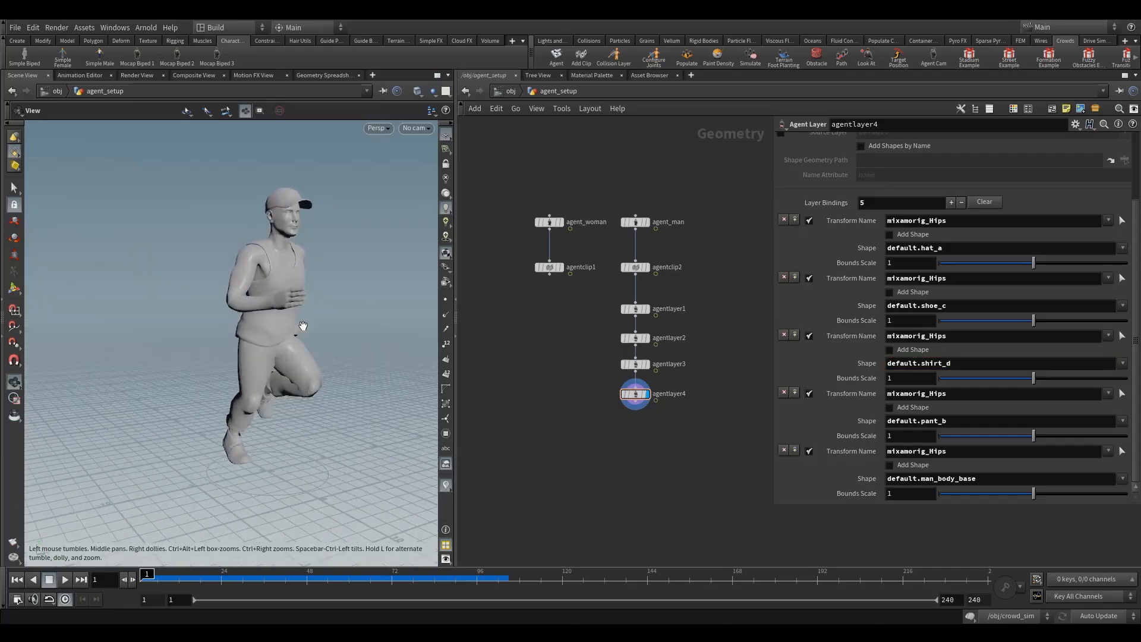
right_drag(304, 325, 297, 368)
drag(298, 369, 297, 347)
Step: Chain a displayed duplicate of agentlayer4 below it as agentlayer5 and set its hat binding's Shape to default.hat_b
drag(635, 396, 635, 437)
click(655, 450)
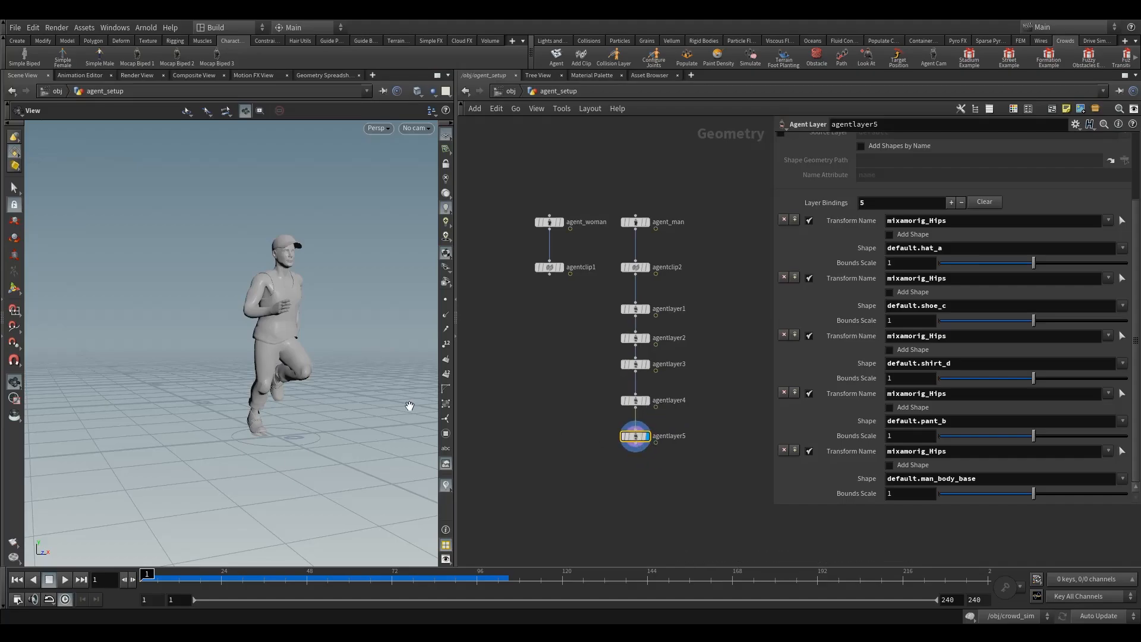
mouse_move(326, 333)
mouse_down()
mouse_move(307, 331)
mouse_move(334, 339)
mouse_up()
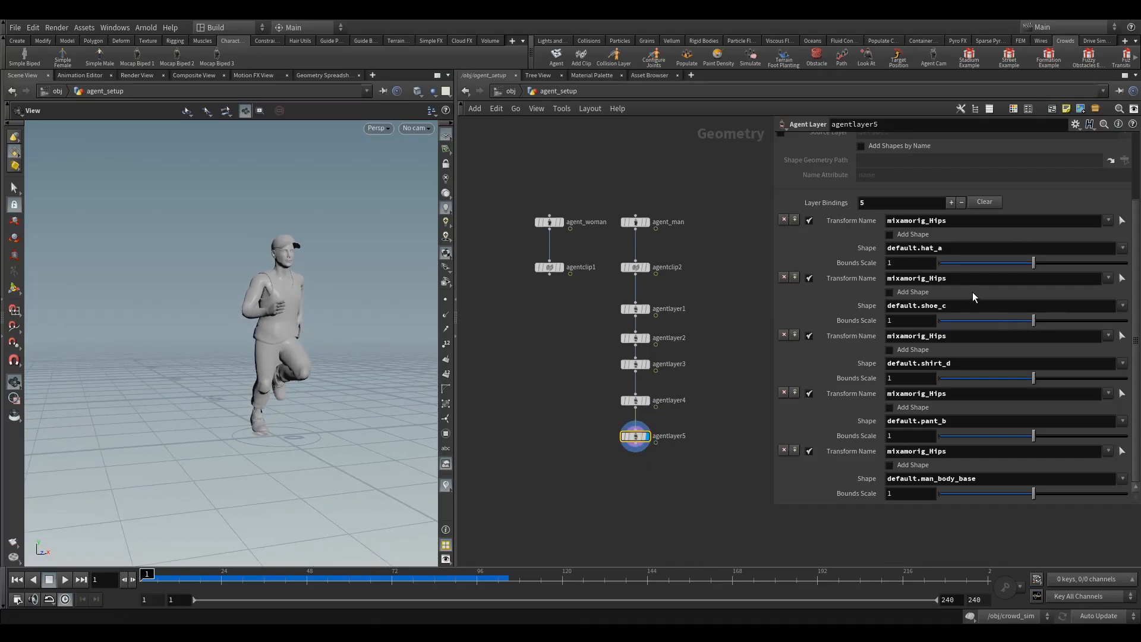
double_click(940, 251)
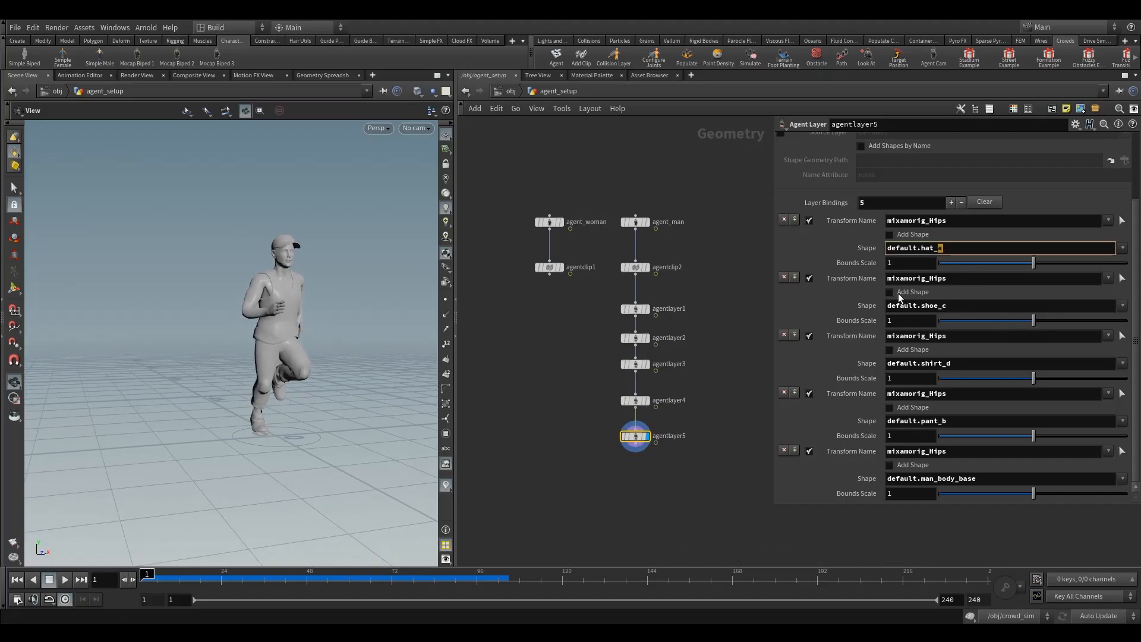
text(b)
key(Return)
mouse_move(282, 352)
mouse_down()
mouse_move(273, 357)
mouse_move(287, 370)
mouse_up()
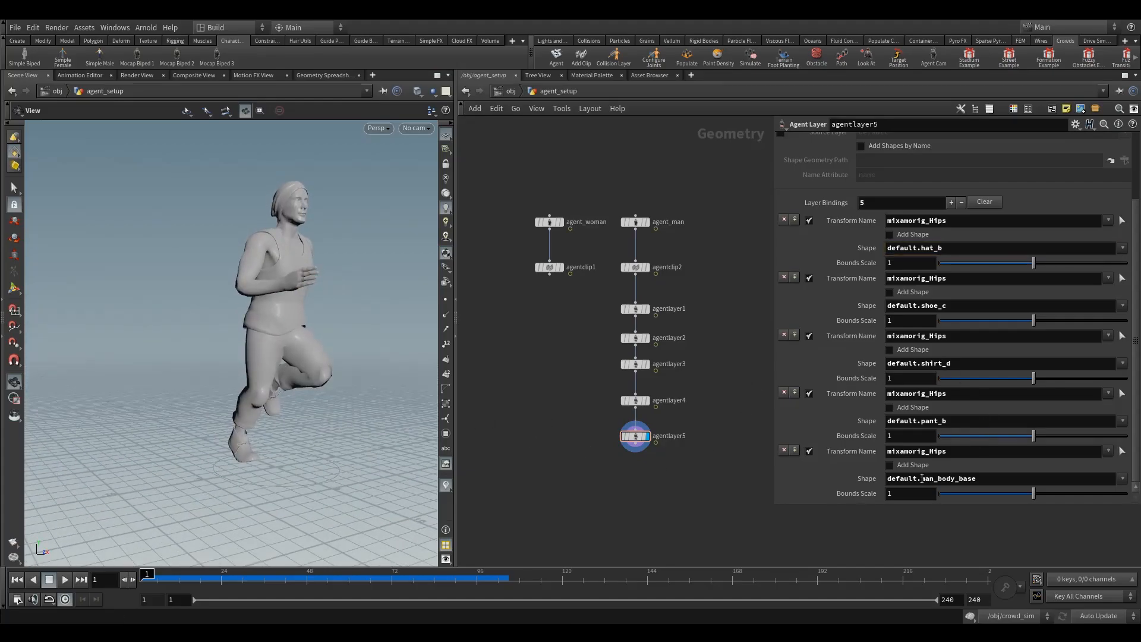
Step: Set the pants binding's Shape on agentlayer5 to default.pant_a and the shoe binding's Shape to default.shoe_a
double_click(944, 421)
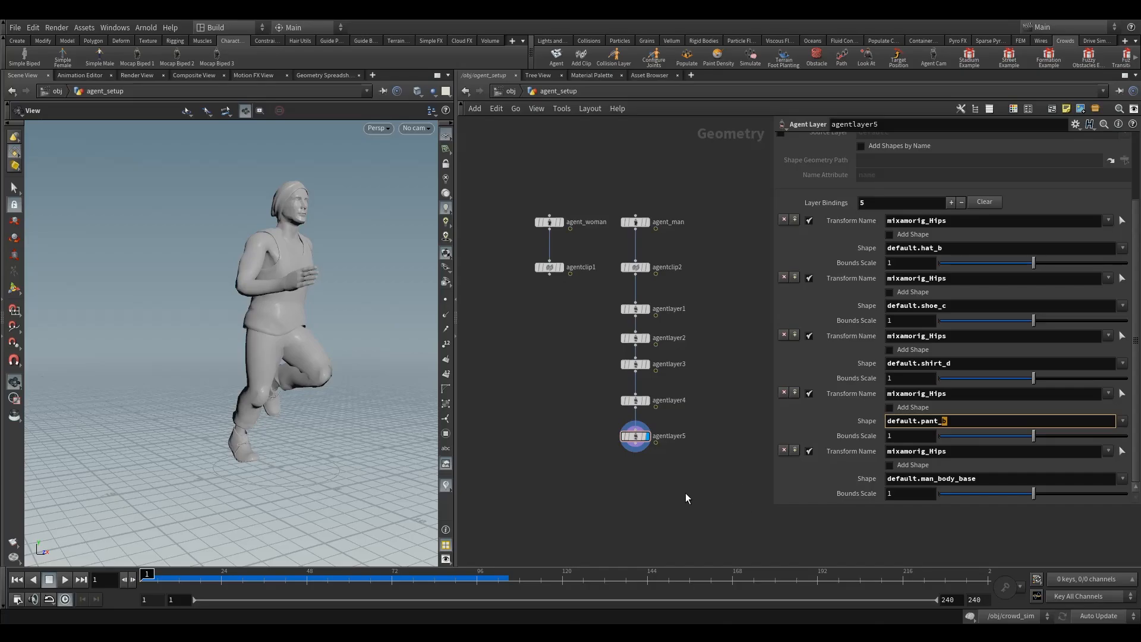
text(a)
key(Return)
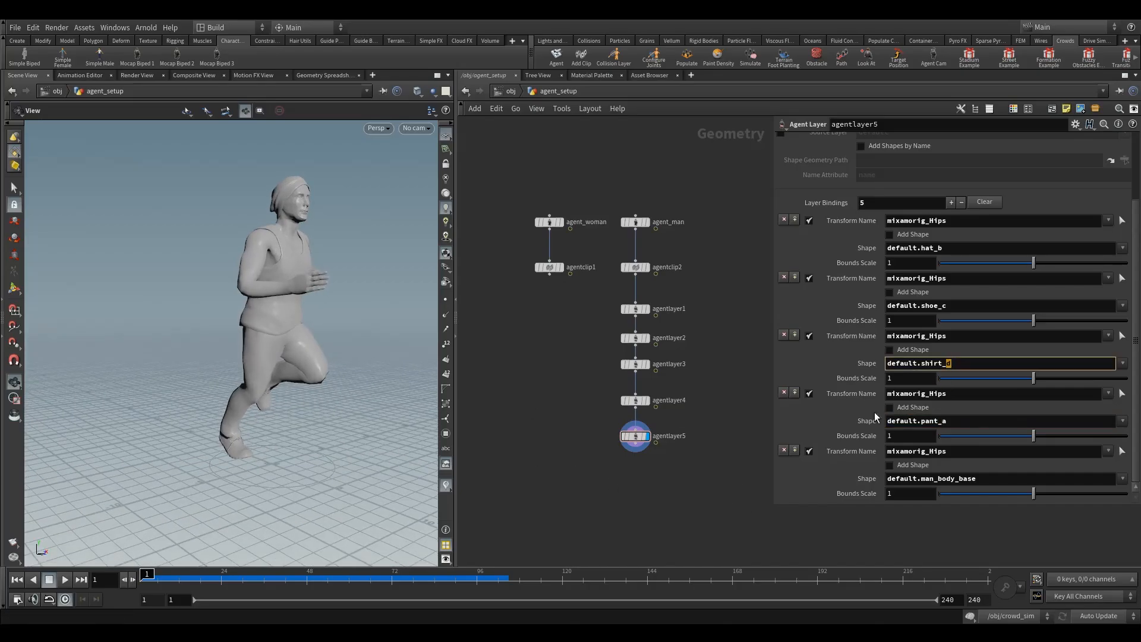
mouse_move(636, 400)
mouse_down()
mouse_move(638, 381)
mouse_move(634, 395)
mouse_up()
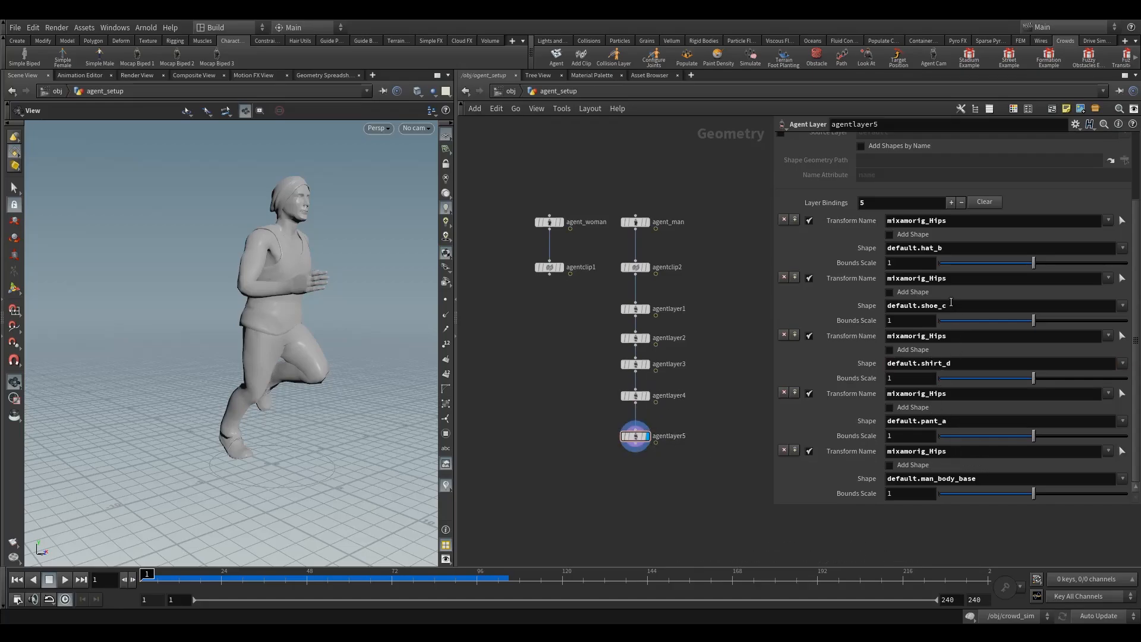
click(952, 305)
key(Return)
Step: Chain a displayed duplicate of agentlayer5 below it as agentlayer6 and set its hat binding's Shape to default.hat_c
middle_drag(641, 512, 633, 475)
mouse_move(634, 402)
mouse_down()
mouse_move(631, 390)
mouse_move(640, 442)
mouse_move(627, 422)
mouse_up()
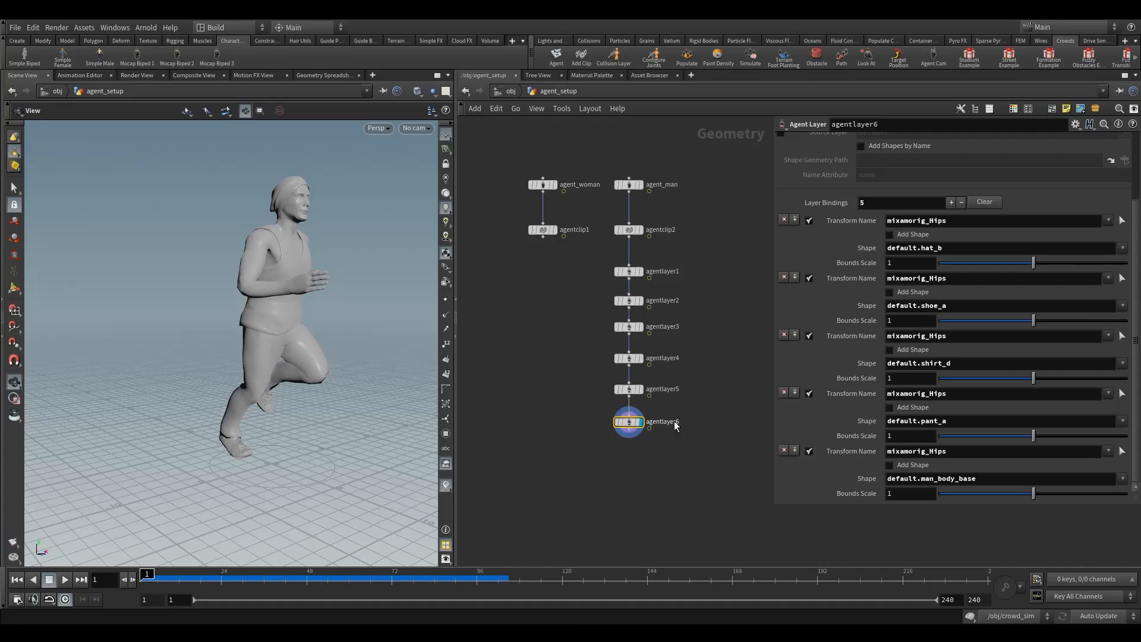
scroll(954, 265, up, 2)
scroll(954, 268, down, 2)
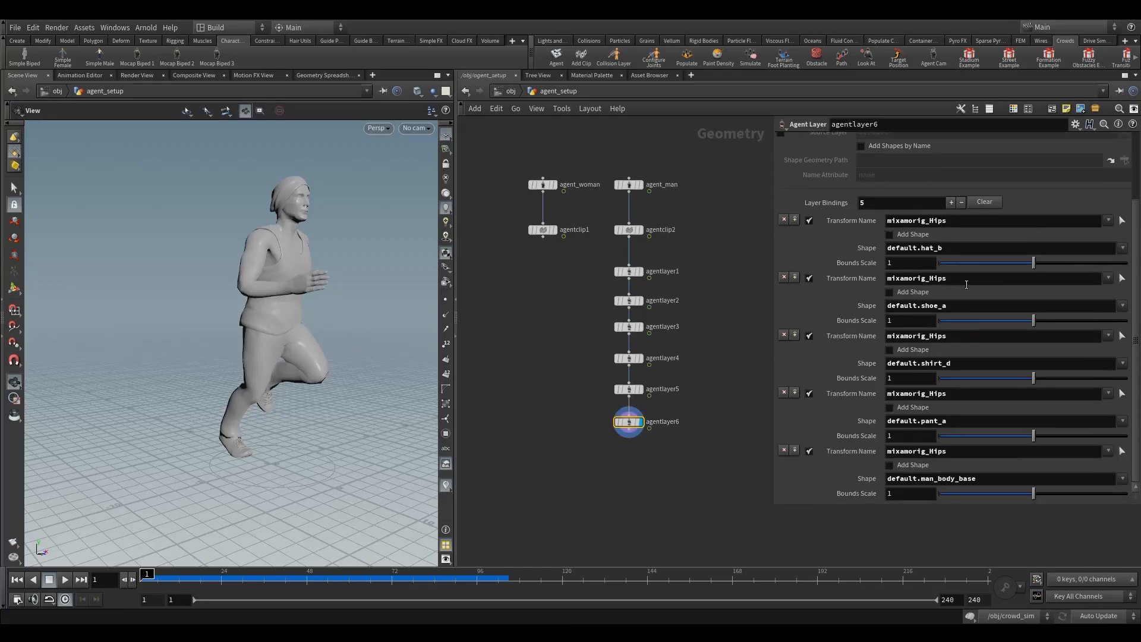
double_click(939, 248)
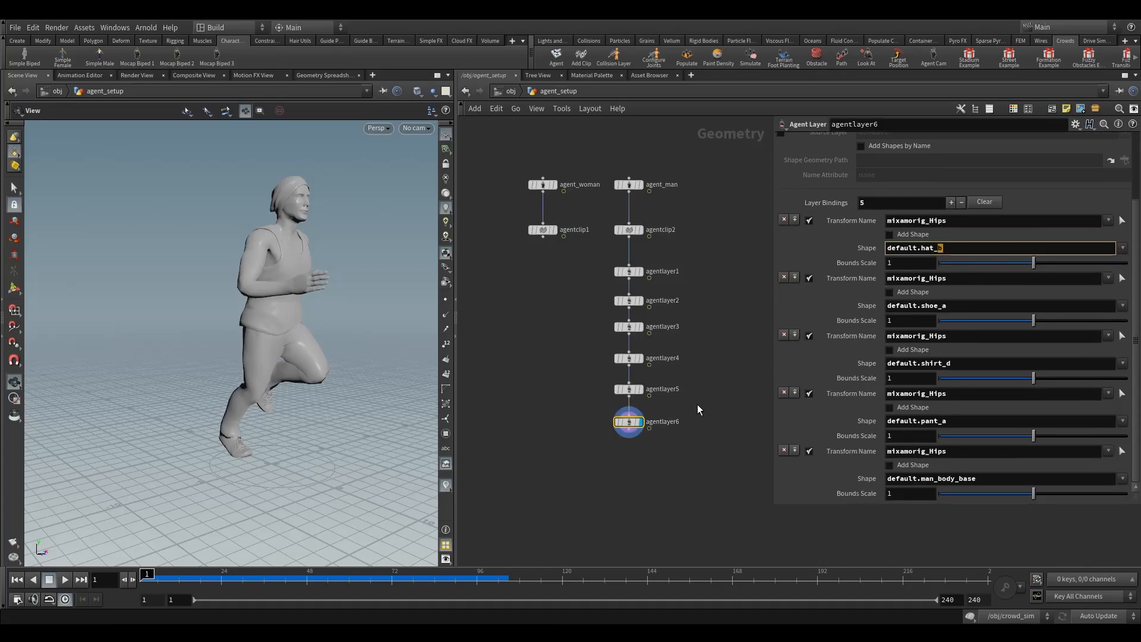
text(c)
key(Return)
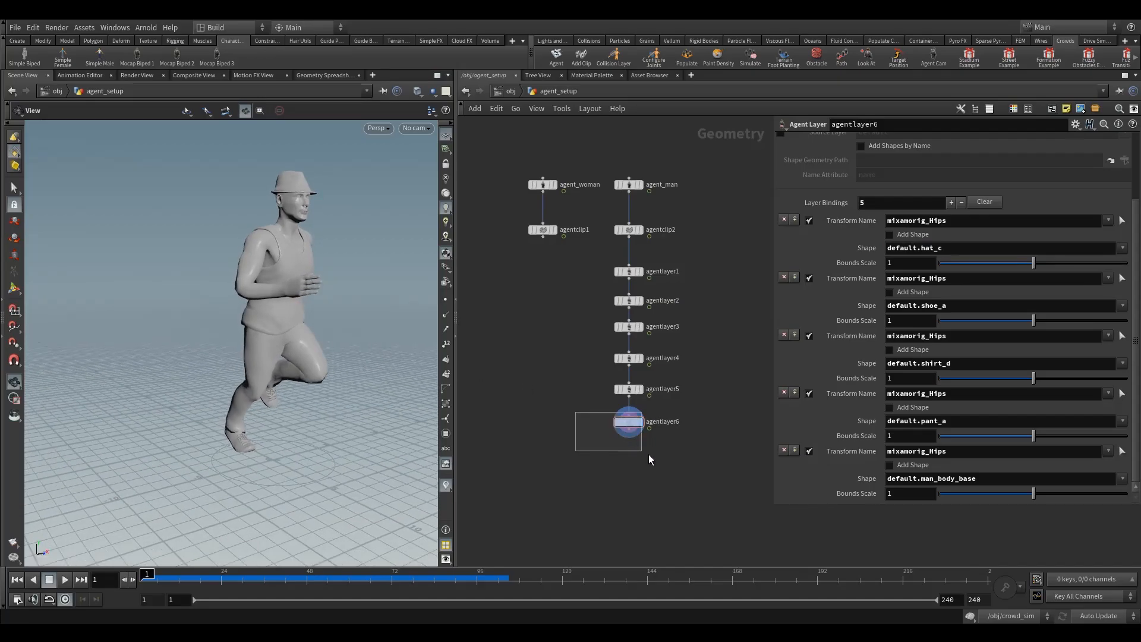
Step: Set the shoe binding's Shape on agentlayer6 to default.shoe_b
drag(648, 456, 650, 457)
double_click(941, 306)
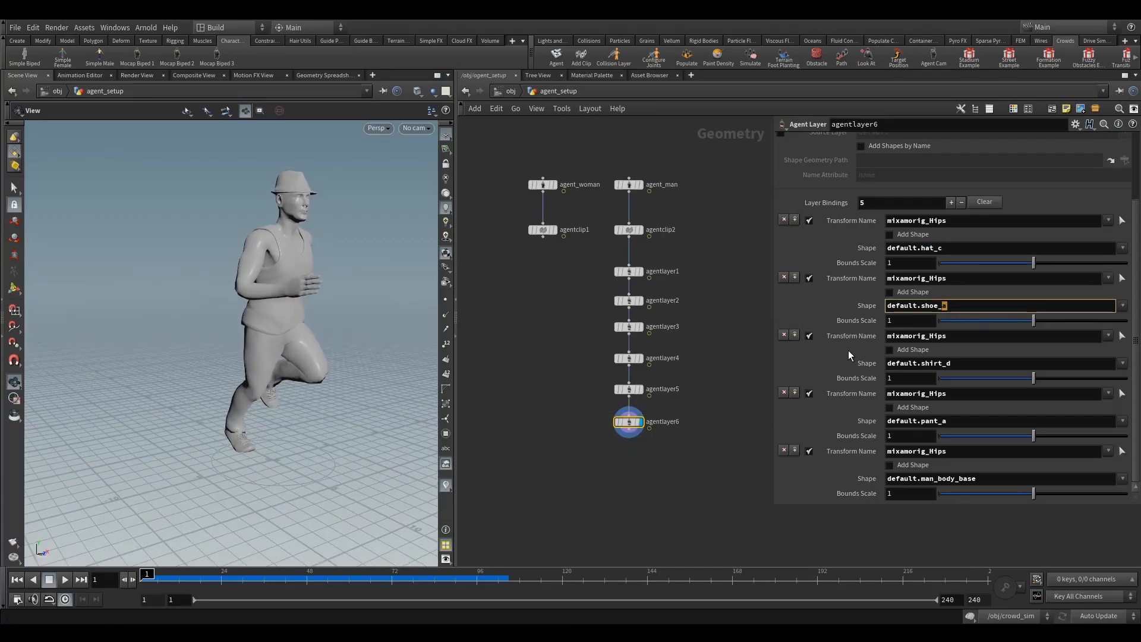
text(b)
key(Return)
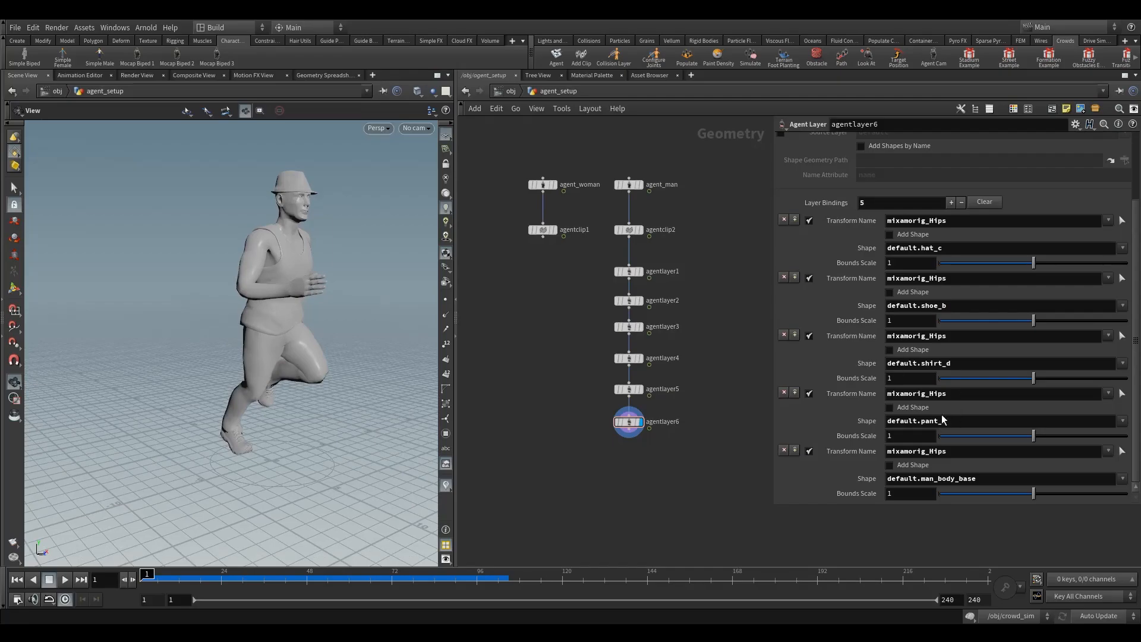
Step: Set the shirt binding's Shape on agentlayer6 to default.shirt_b
click(949, 364)
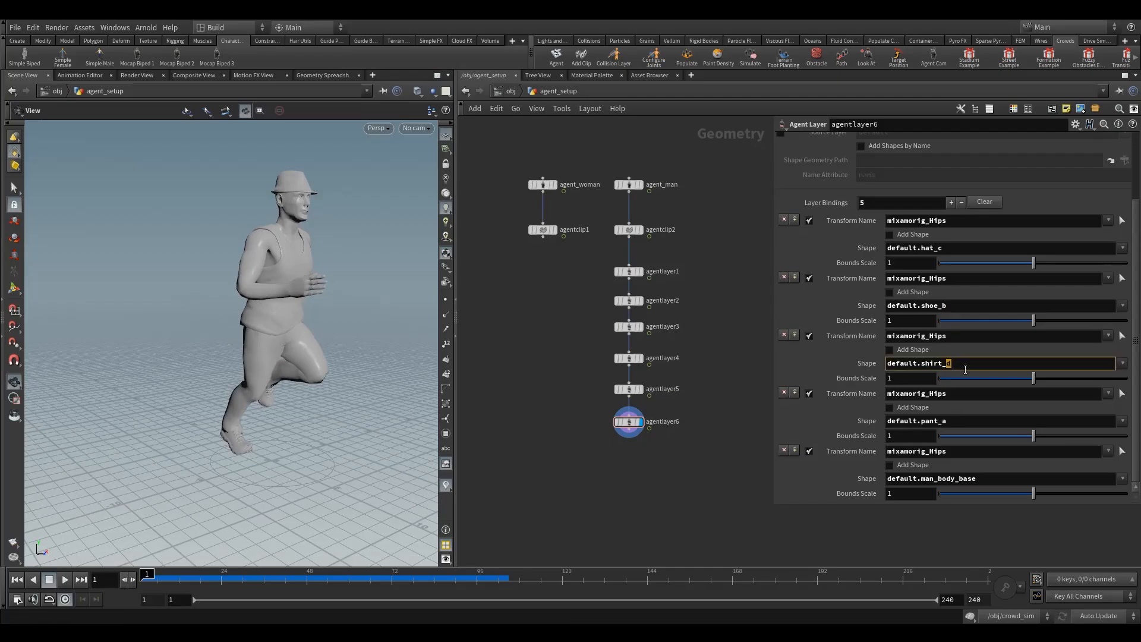
text(b)
key(Return)
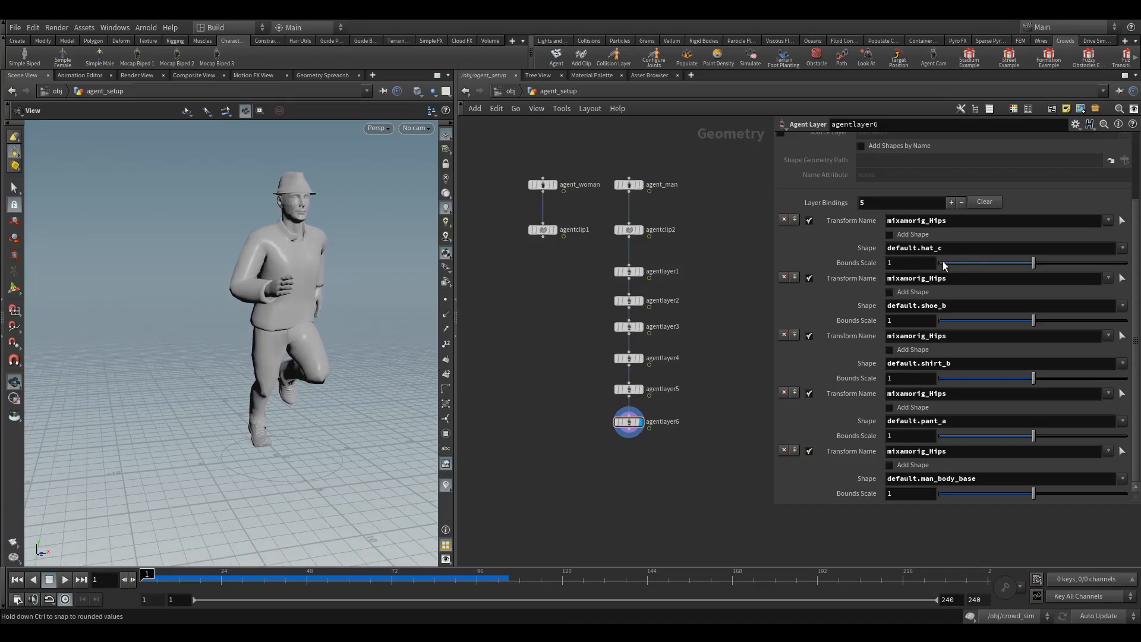
Step: Set the shoe binding's Shape on agentlayer6 to default.shoe_a and the pants binding's Shape to default.pant_c
click(952, 364)
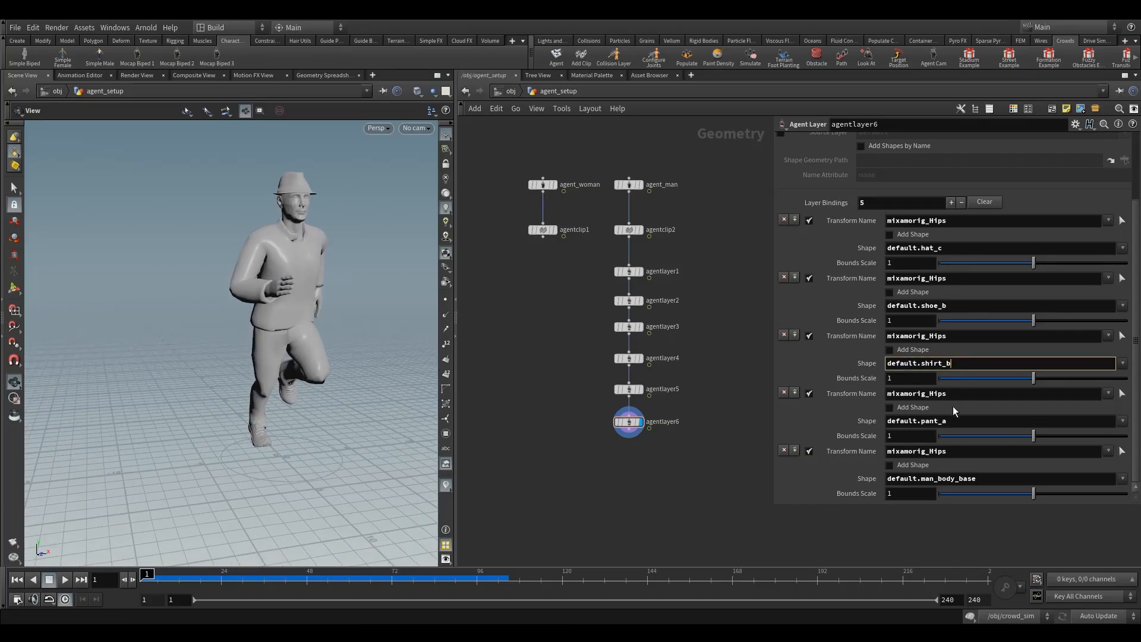
click(969, 306)
key(shift+Left)
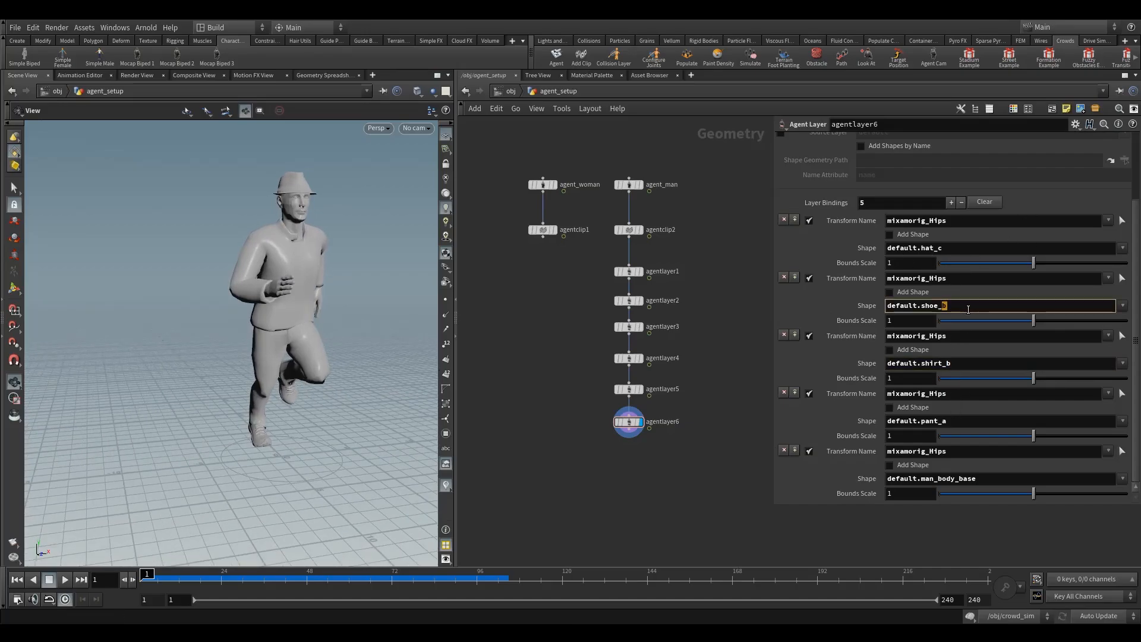
click(953, 363)
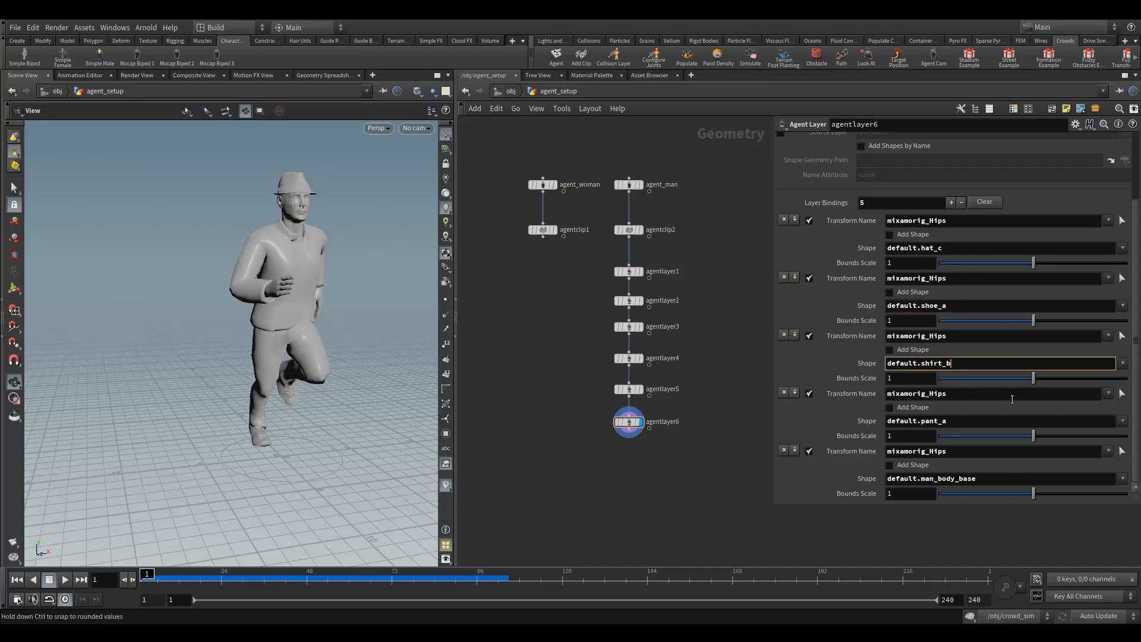
click(954, 423)
key(shift+Left)
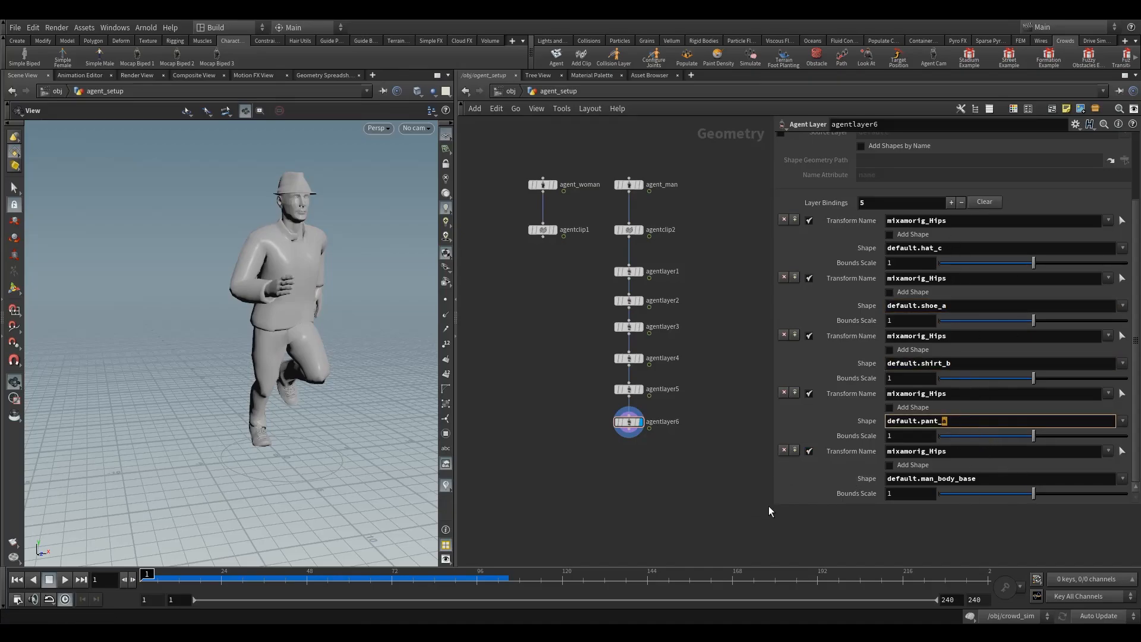
key(Return)
mouse_move(317, 421)
mouse_down()
mouse_move(335, 400)
mouse_move(282, 414)
mouse_move(315, 418)
mouse_up()
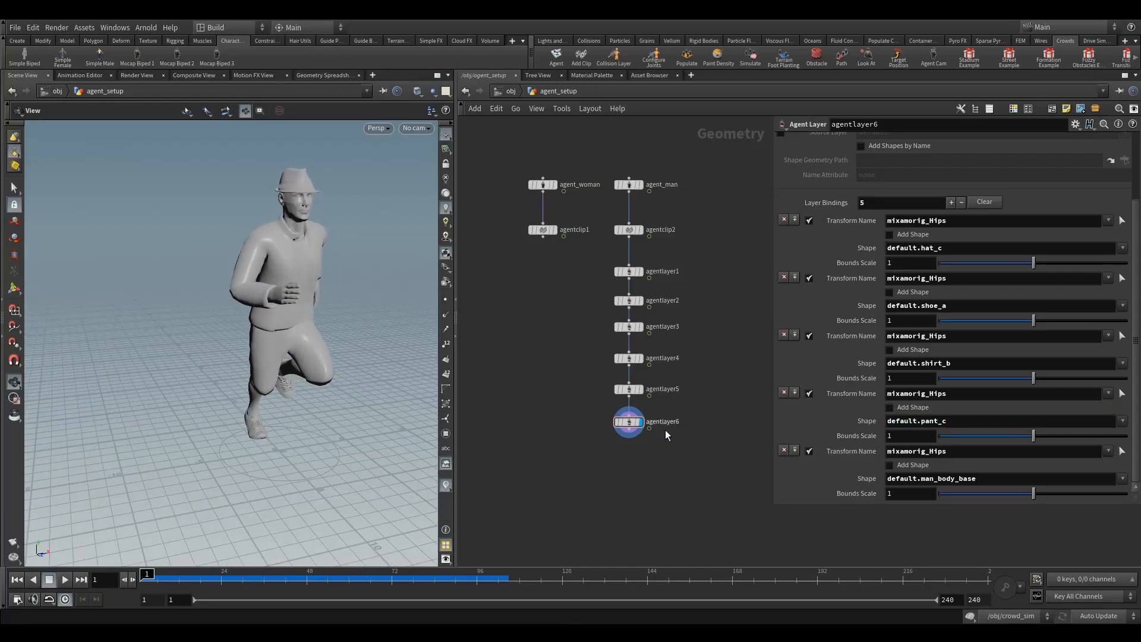
Step: Check agentlayer1's Layer Name and give agentlayer2 a Layer Name of its own that differs from it
middle_drag(544, 390, 580, 408)
drag(625, 274, 716, 457)
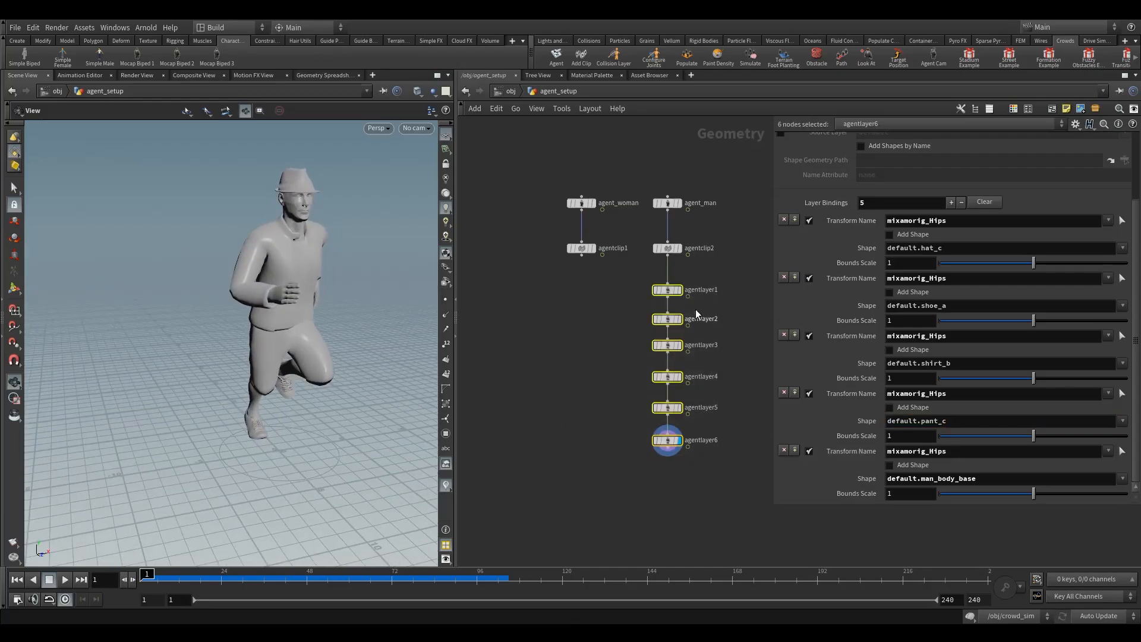
click(667, 290)
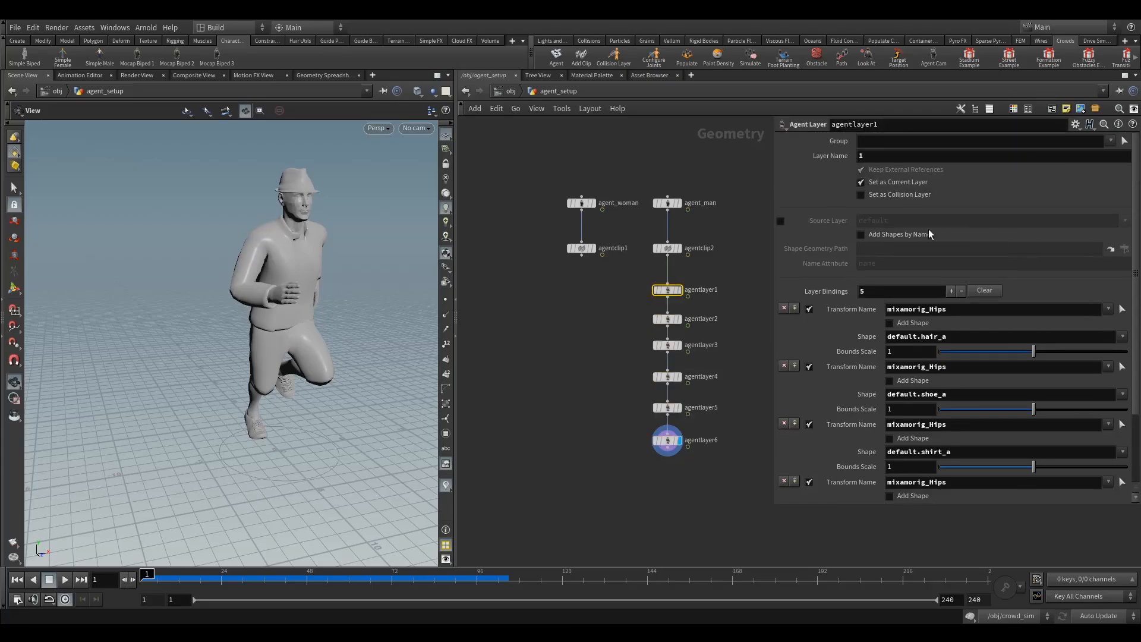
click(667, 319)
click(661, 290)
click(662, 318)
drag(867, 155, 732, 152)
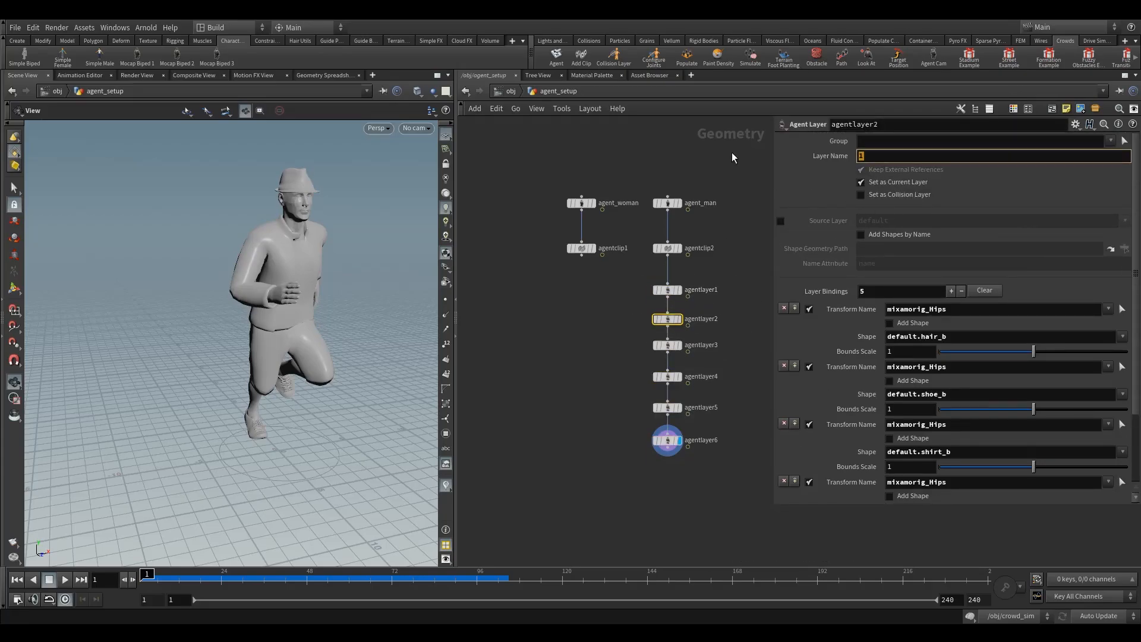
Step: Set the Layer Name of agentlayer3 to 3
click(667, 345)
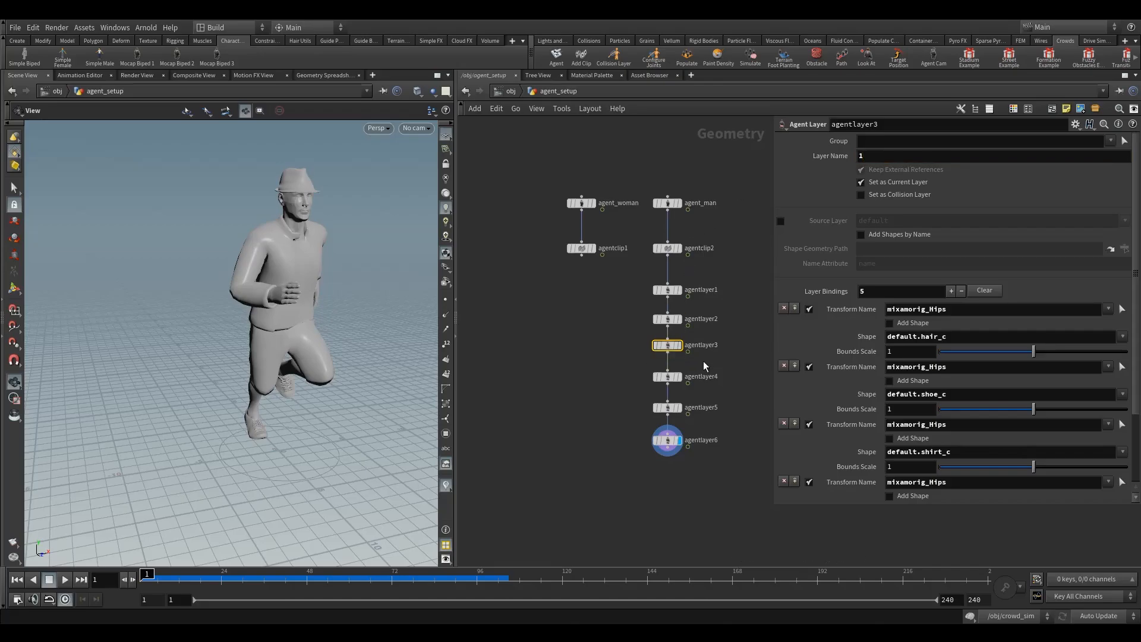
drag(858, 156, 778, 153)
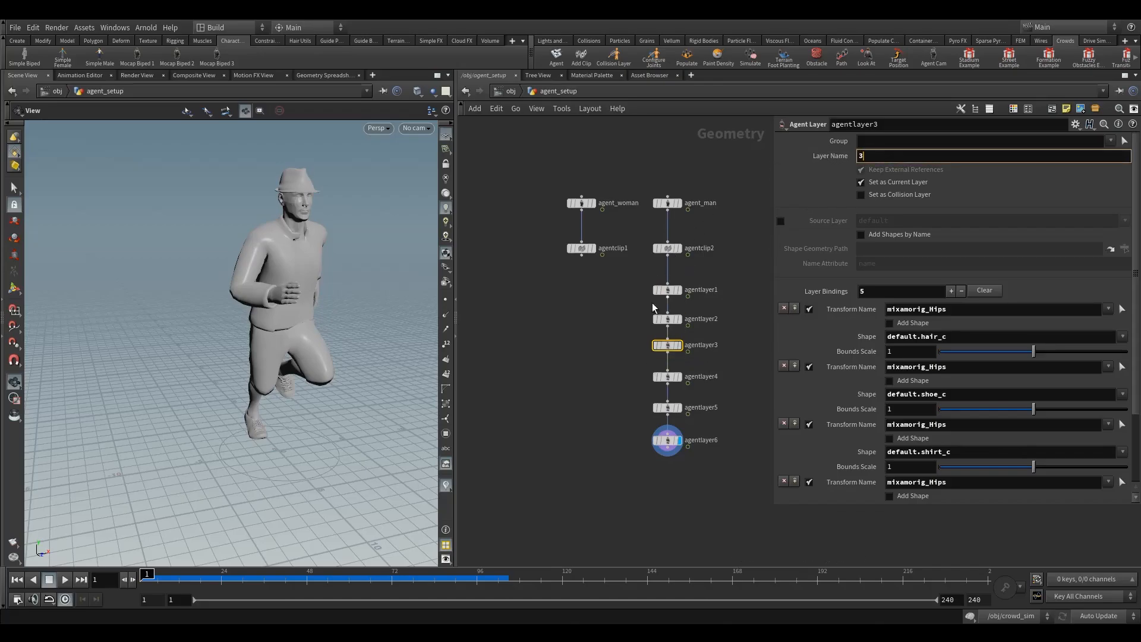
click(618, 310)
Step: Examine the dressed man agent in the viewport from several angles and distances
drag(356, 299, 280, 300)
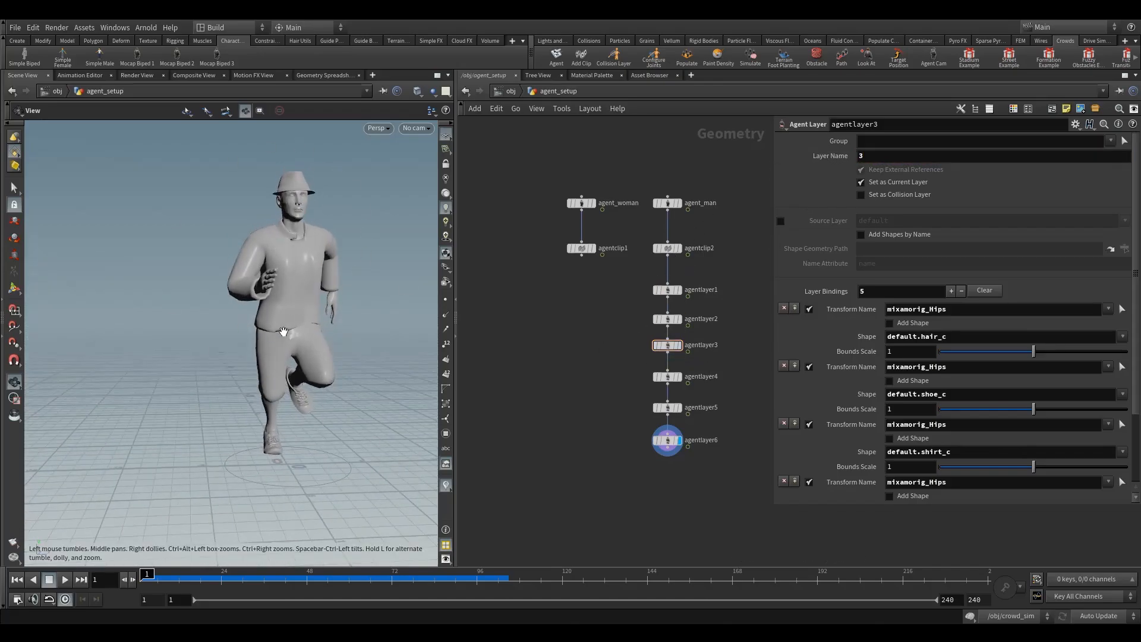
middle_drag(283, 331, 222, 339)
right_drag(222, 338, 222, 369)
drag(222, 369, 312, 280)
drag(305, 335, 261, 337)
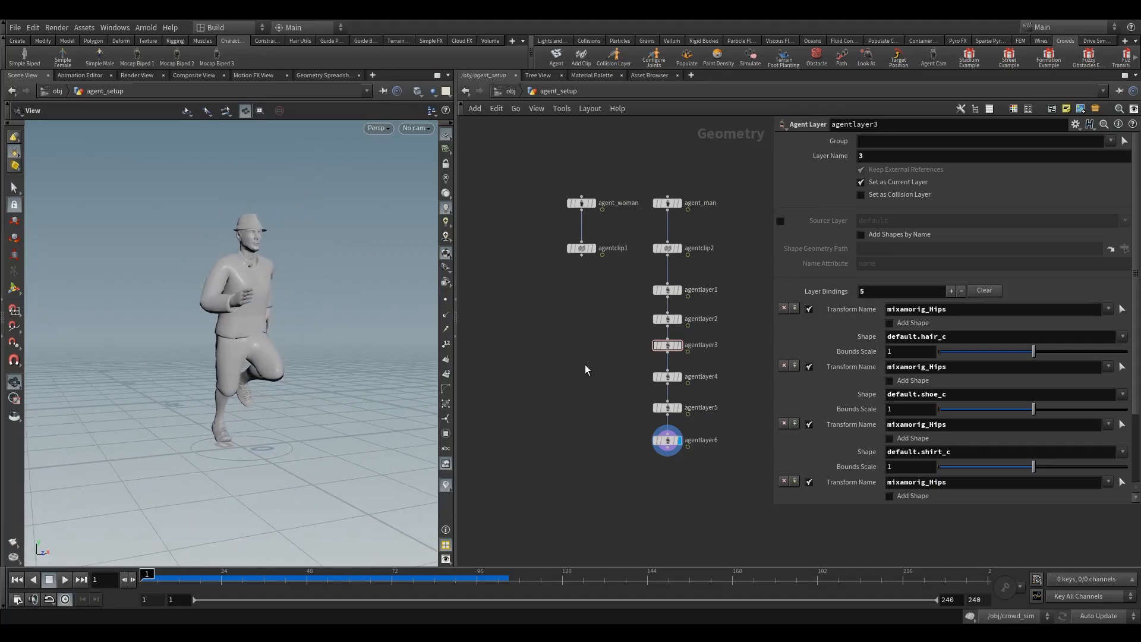
right_drag(226, 327, 280, 328)
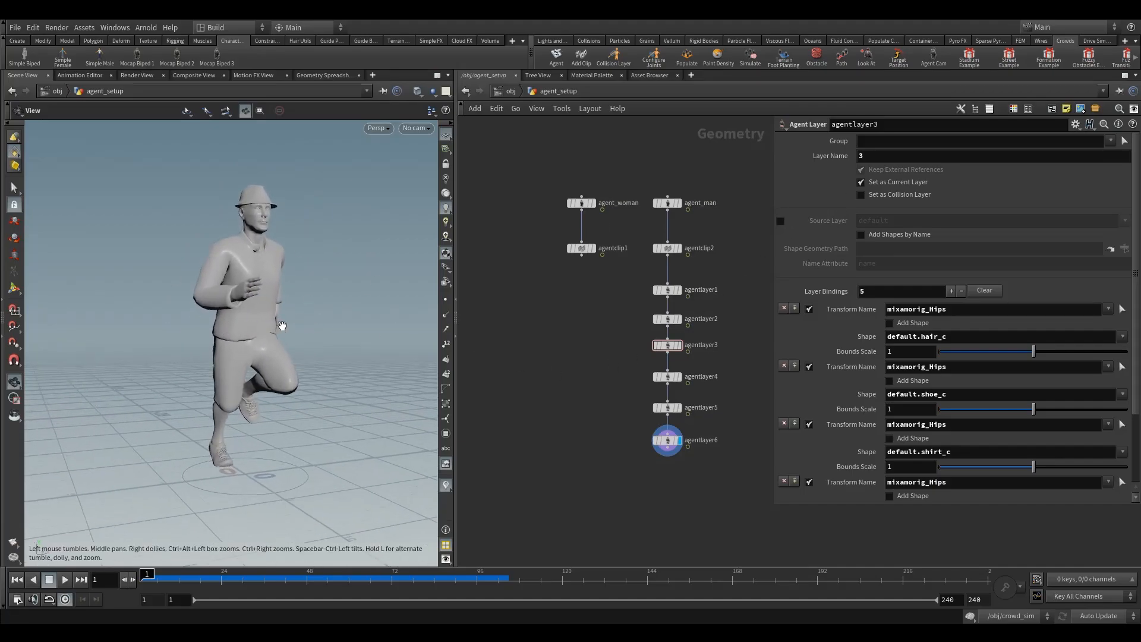
drag(280, 327, 270, 325)
click(901, 157)
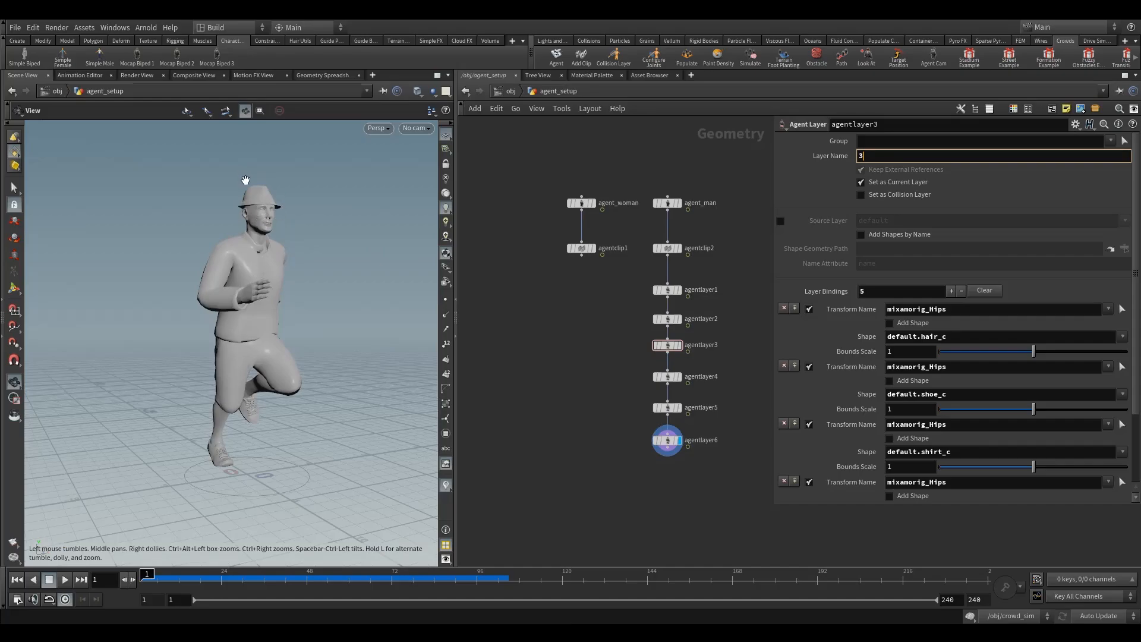
drag(270, 238, 259, 290)
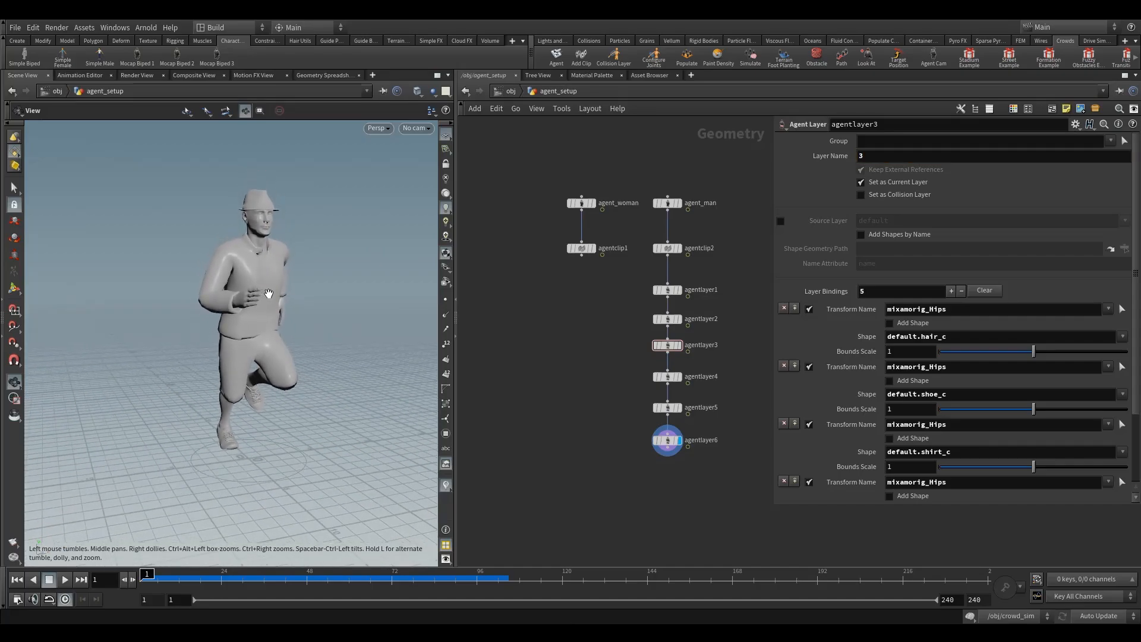
middle_drag(266, 312, 288, 320)
right_drag(288, 320, 293, 348)
middle_drag(290, 335, 277, 336)
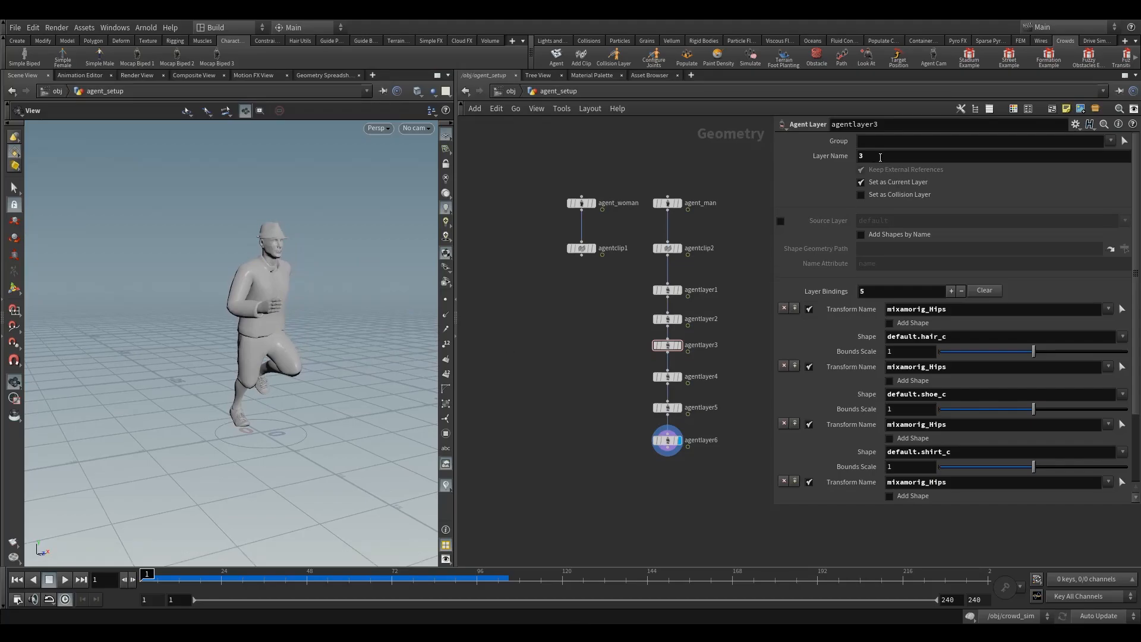
Step: Give agentlayer4 and agentlayer5 their own distinct Layer Names and set agentlayer6's Layer Name to 6
key(Down)
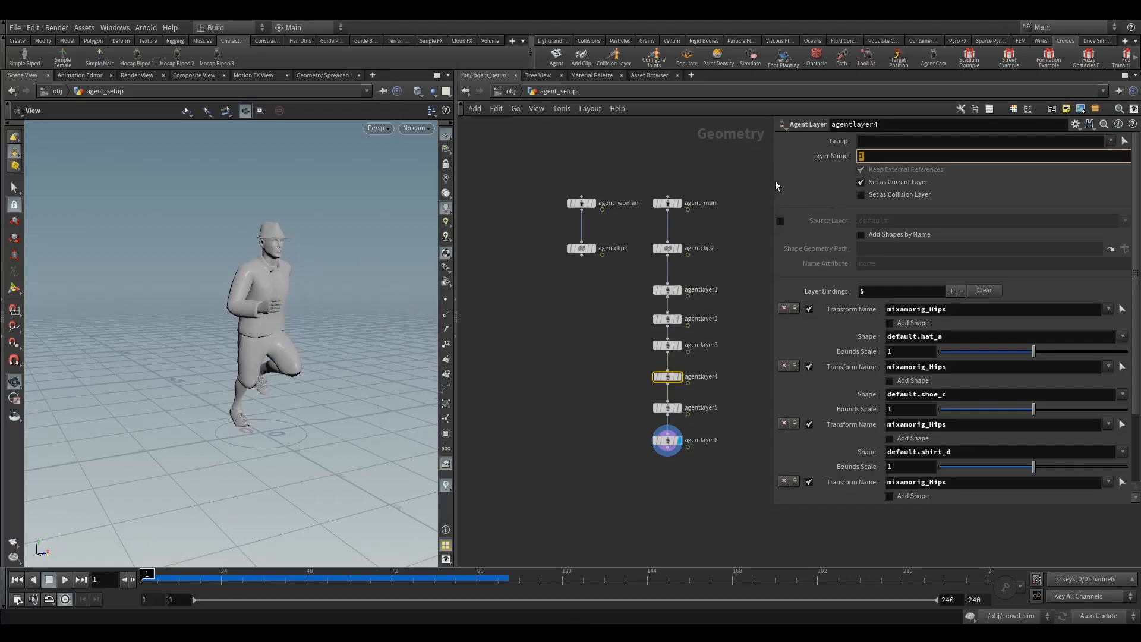
drag(623, 394, 763, 430)
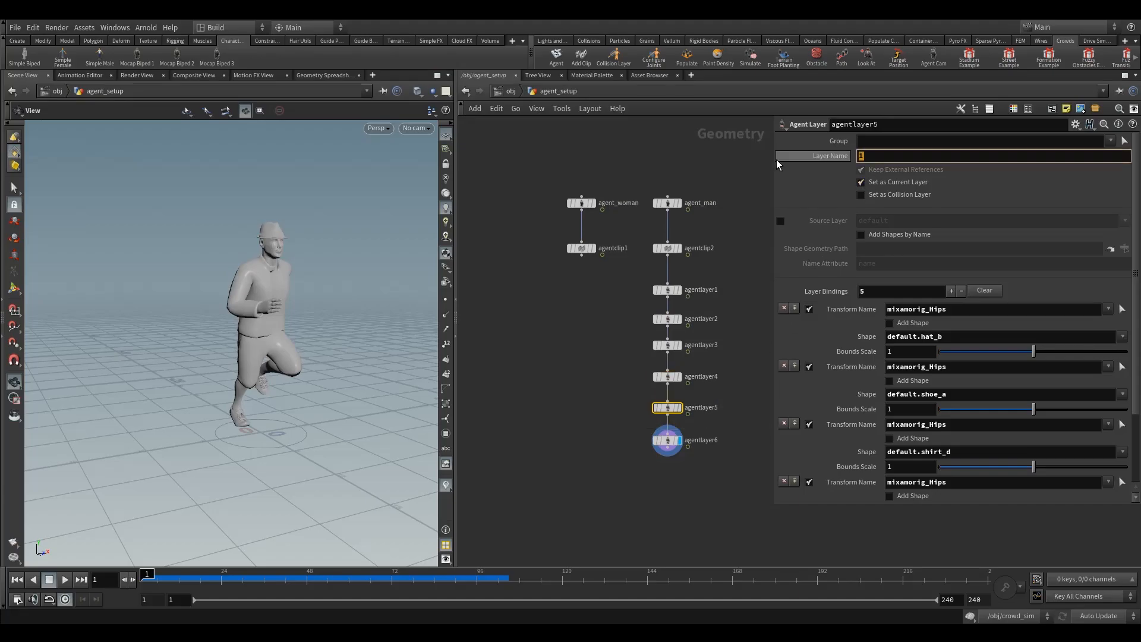
key(Down)
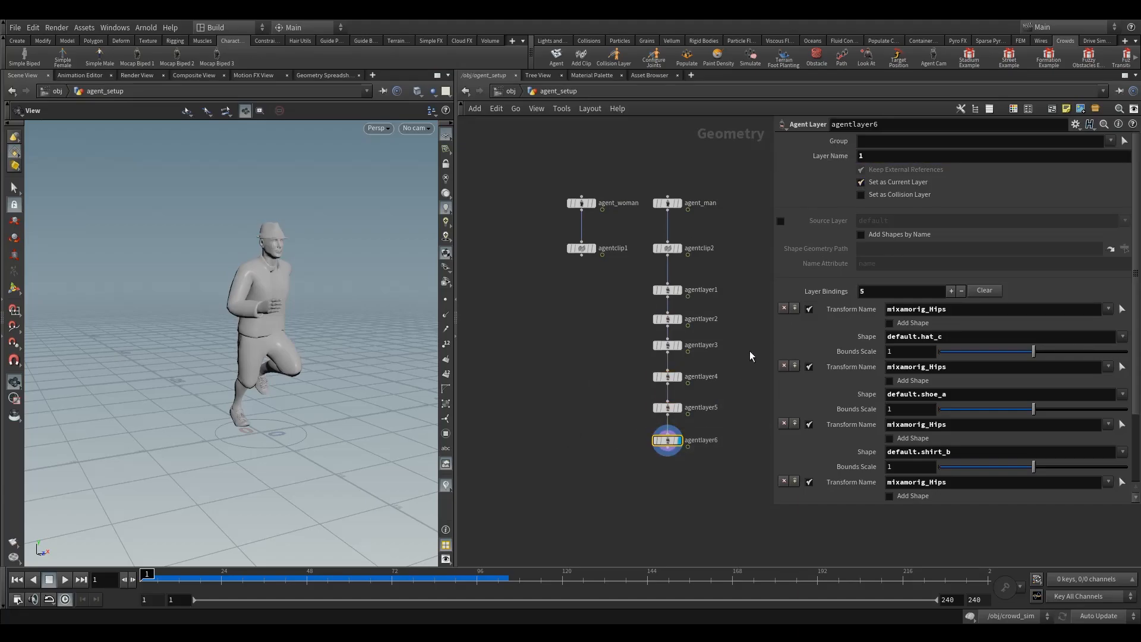
double_click(865, 161)
text(6)
drag(625, 273, 690, 302)
drag(625, 307, 691, 337)
drag(633, 337, 683, 357)
drag(639, 366, 660, 449)
scroll(781, 352, down, 3)
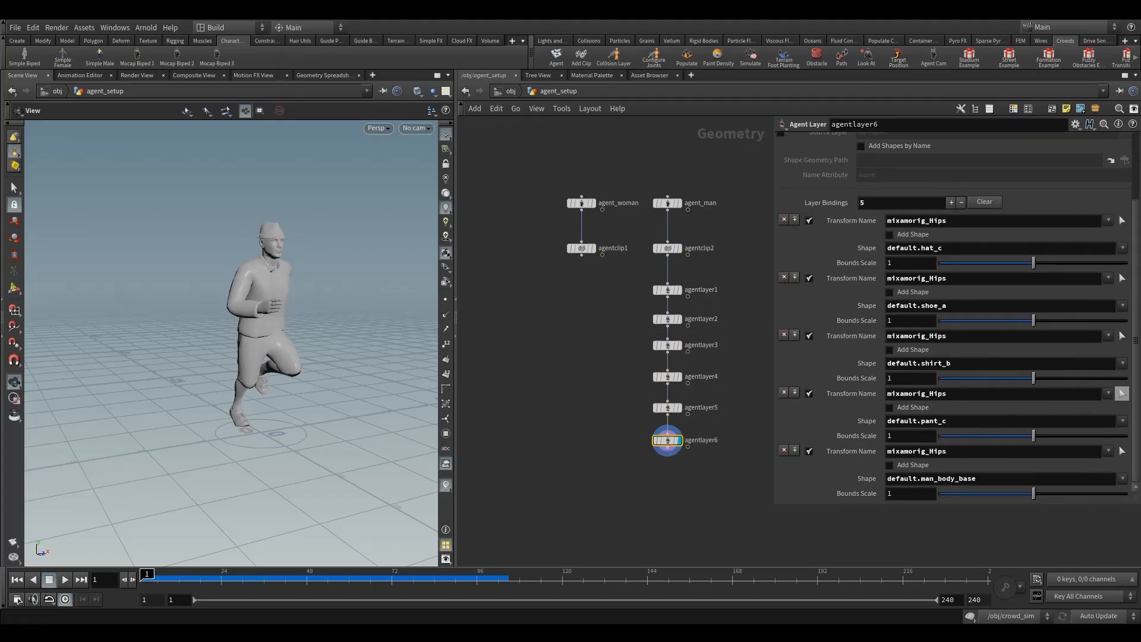
scroll(860, 215, up, 3)
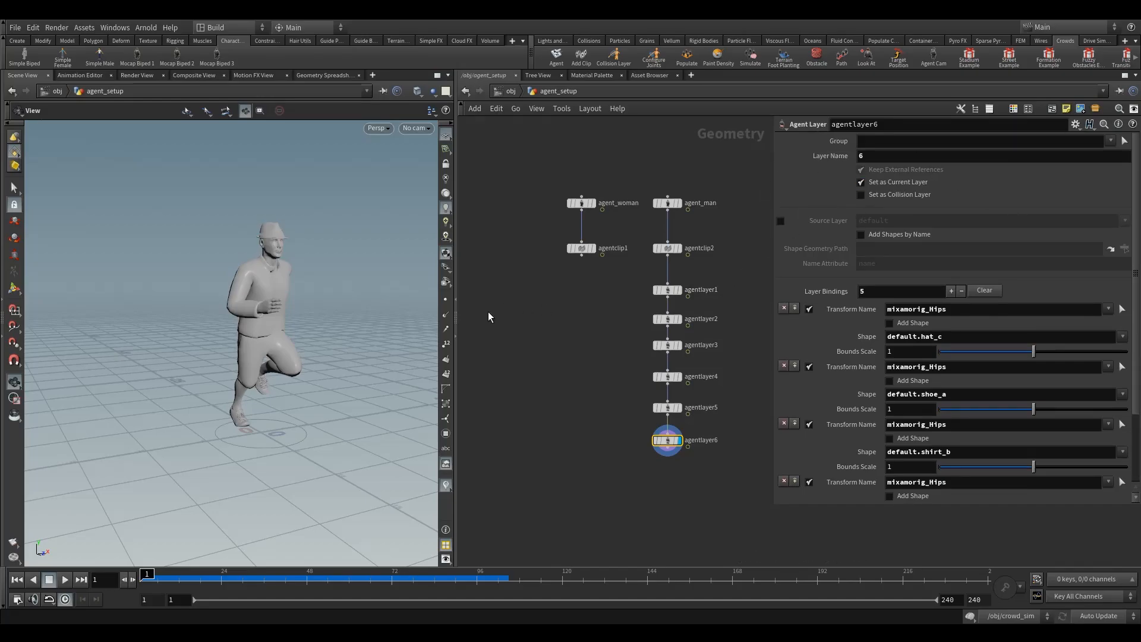
Step: Add an Agent Layer node below agentclip1 and connect agentclip1's output to it
key(Tab)
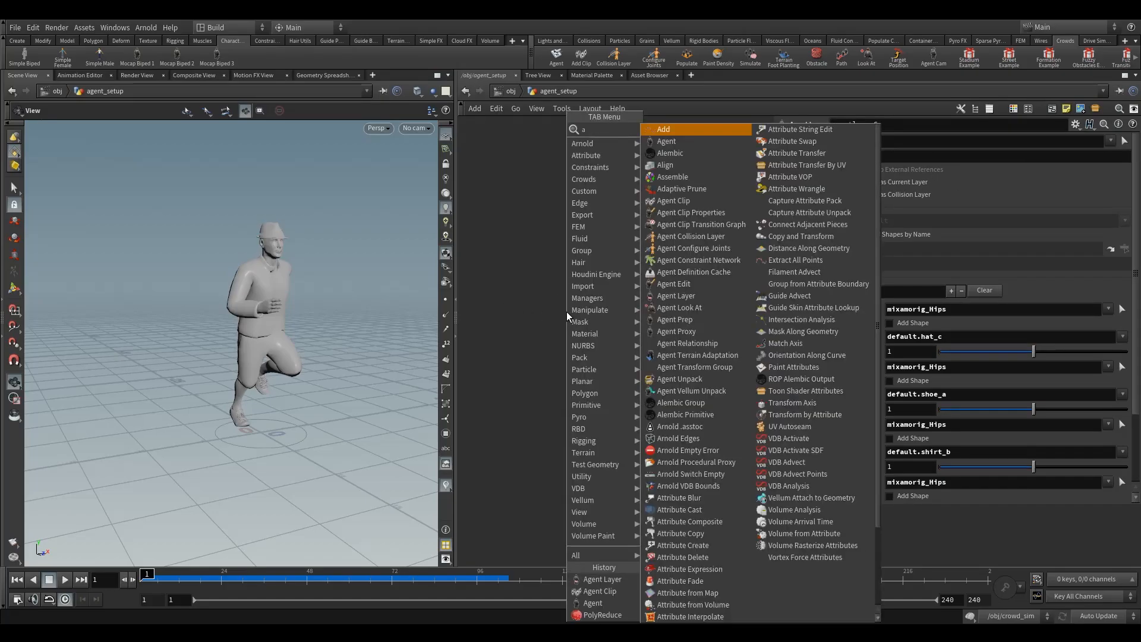
text(agen)
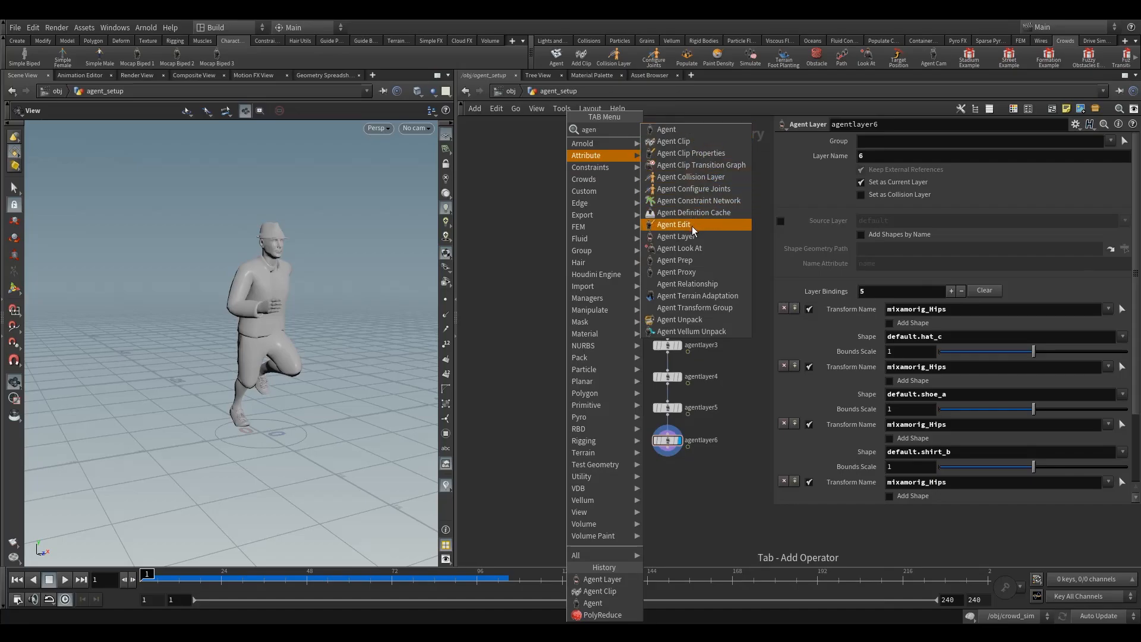
click(691, 225)
click(583, 290)
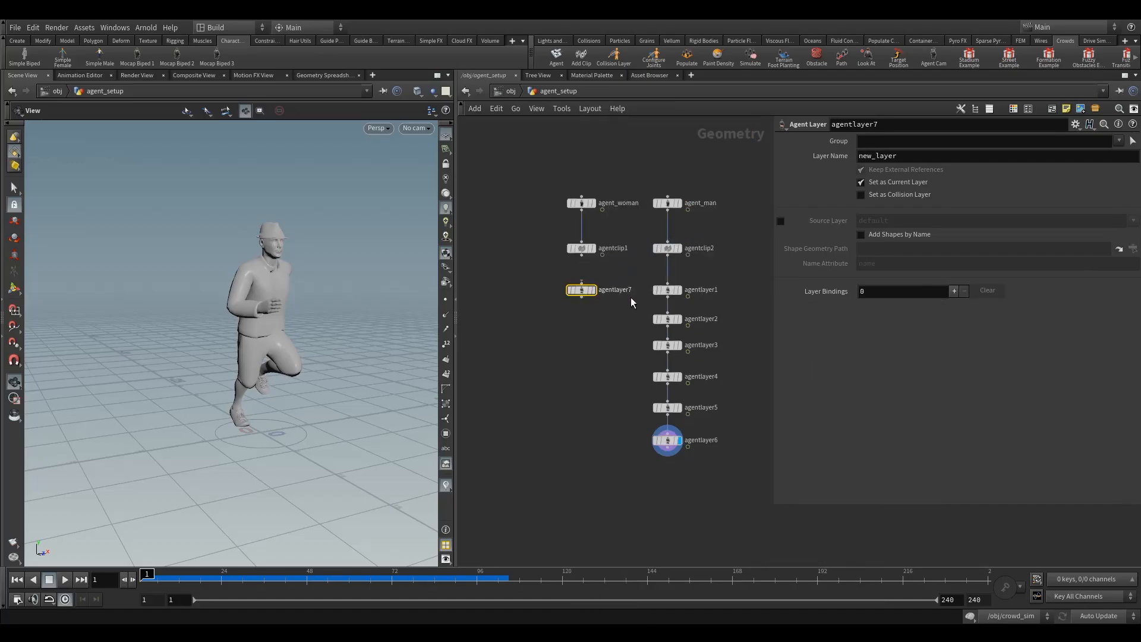
click(677, 290)
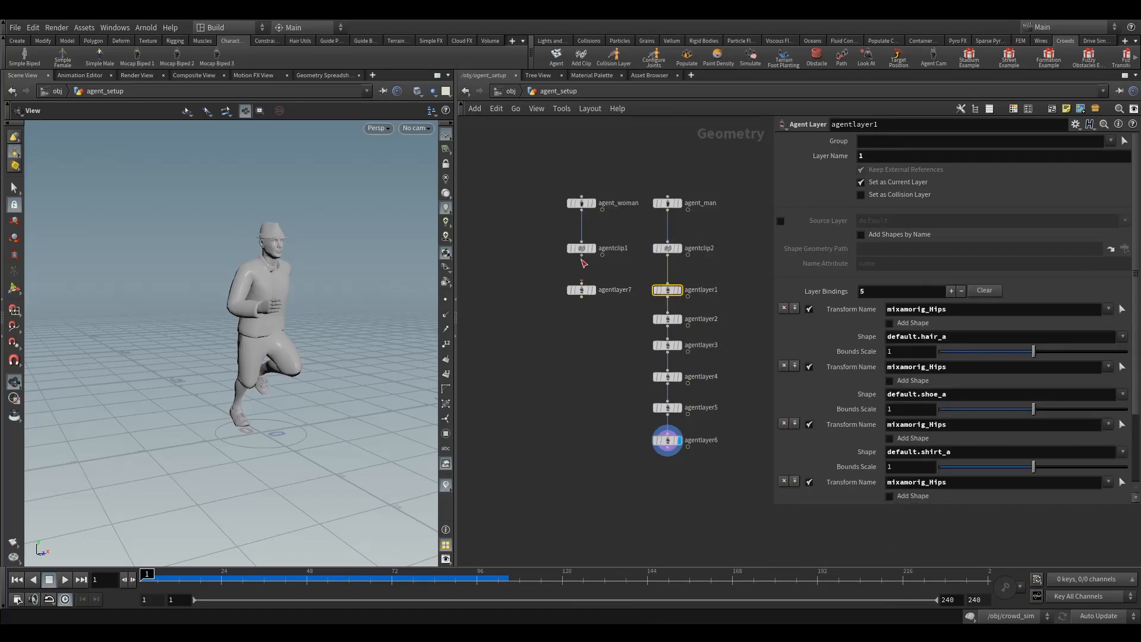
drag(581, 255, 581, 285)
drag(273, 318, 333, 298)
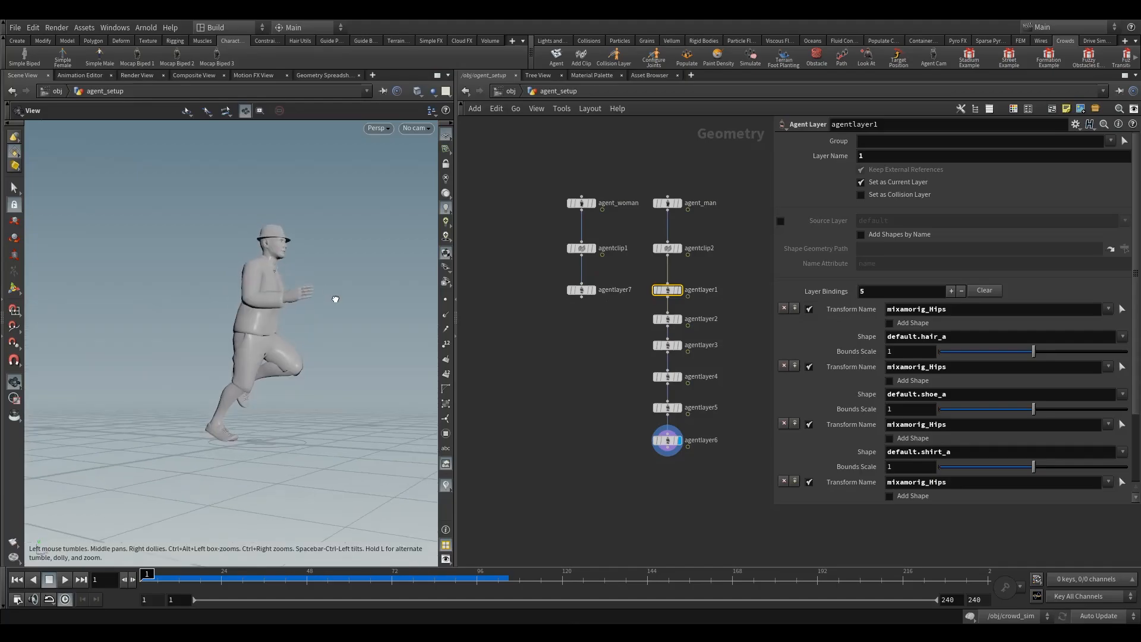
right_drag(333, 297, 367, 300)
drag(366, 301, 323, 336)
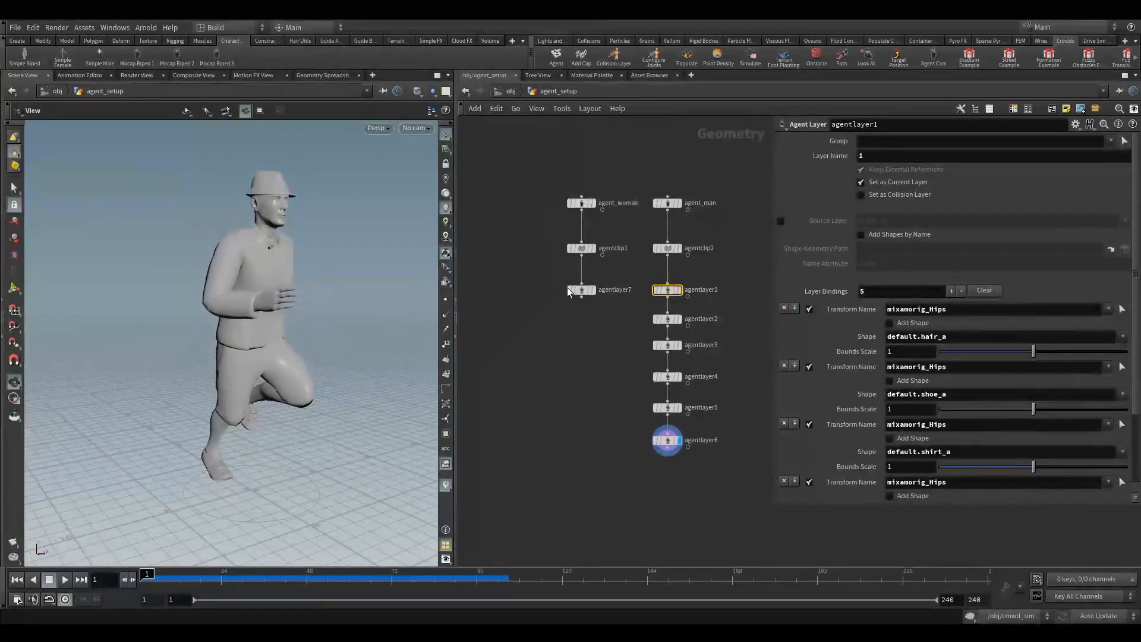
Step: Display agentlayer7, give it one layer binding and set its Layer Name to 1
click(593, 290)
click(568, 286)
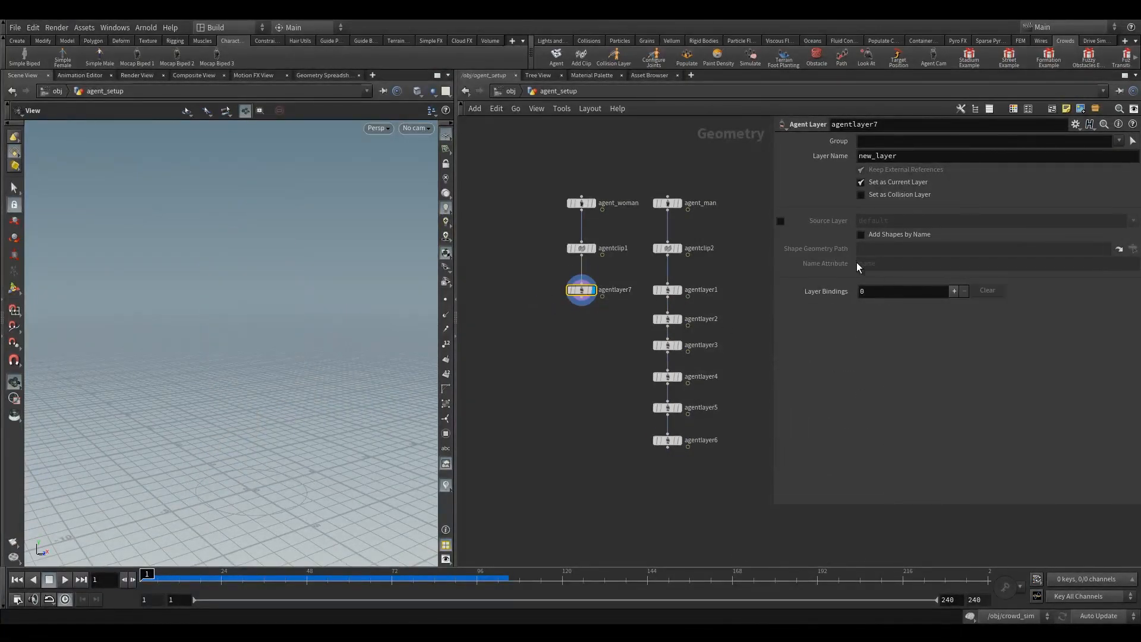
click(952, 291)
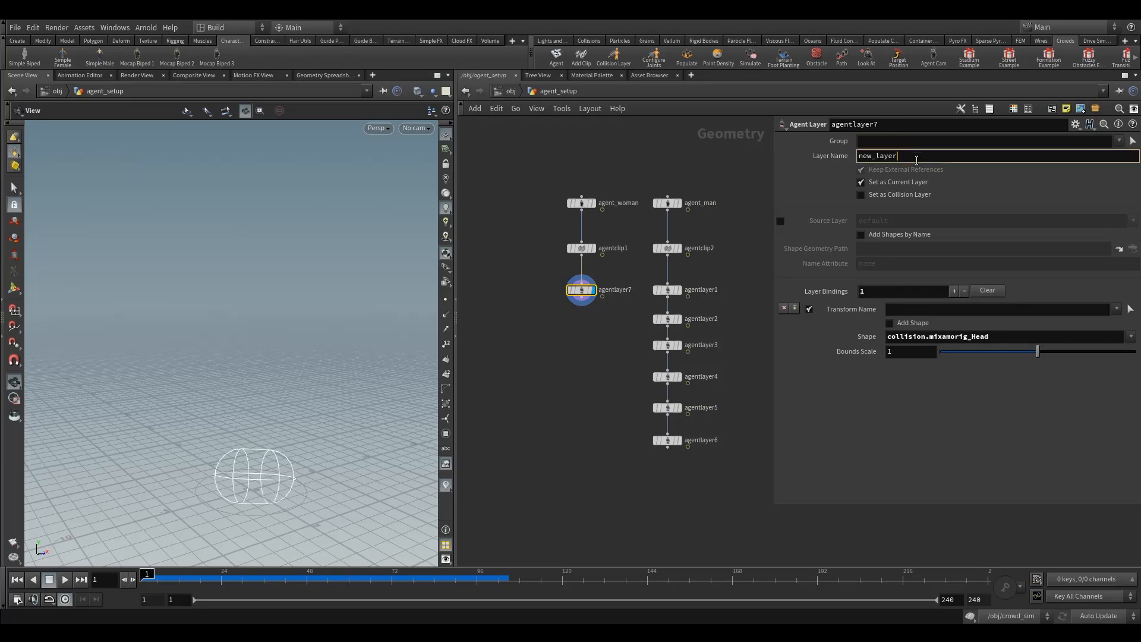
double_click(913, 156)
text(1)
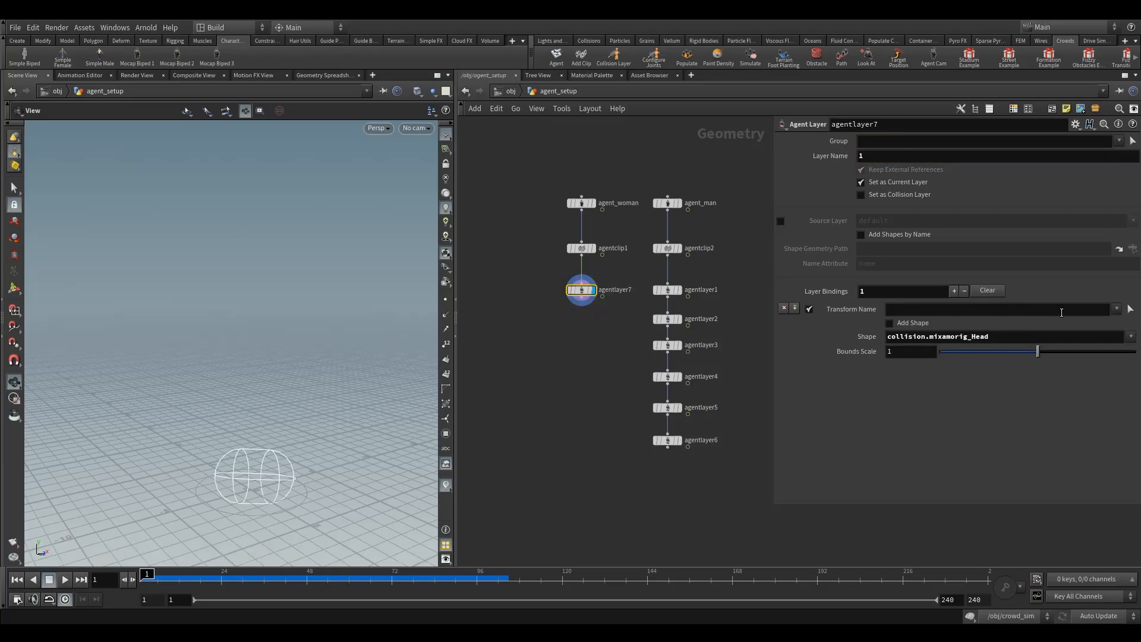
Step: Set the Transform Name of agentlayer7's binding to mixamorig_Hips and copy that name for reuse
click(946, 337)
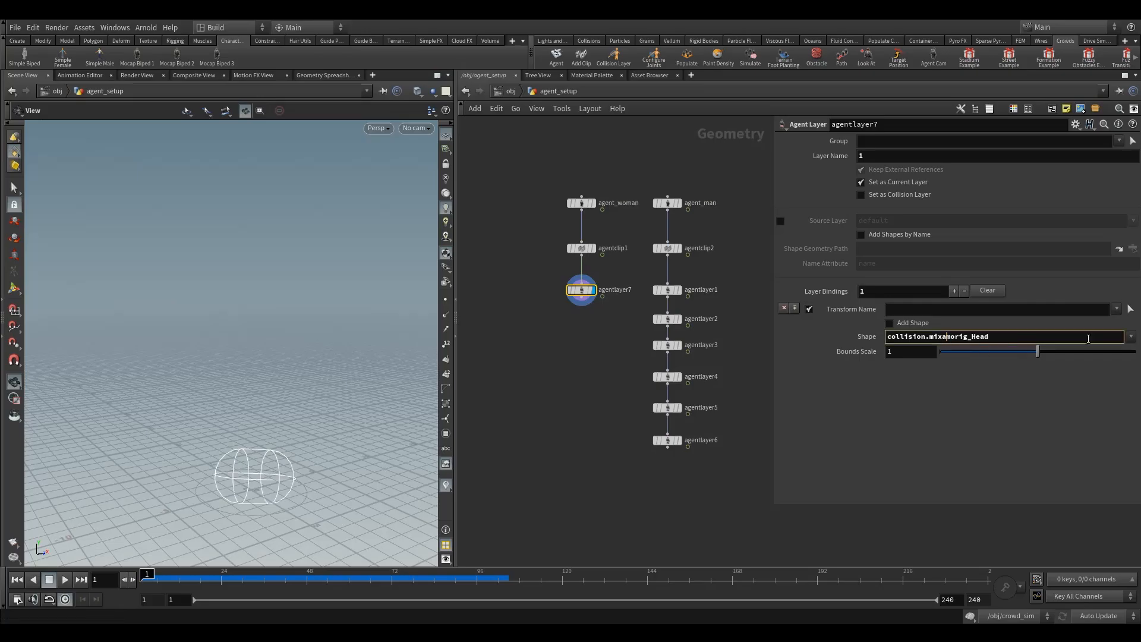
click(1131, 338)
click(997, 413)
click(1117, 309)
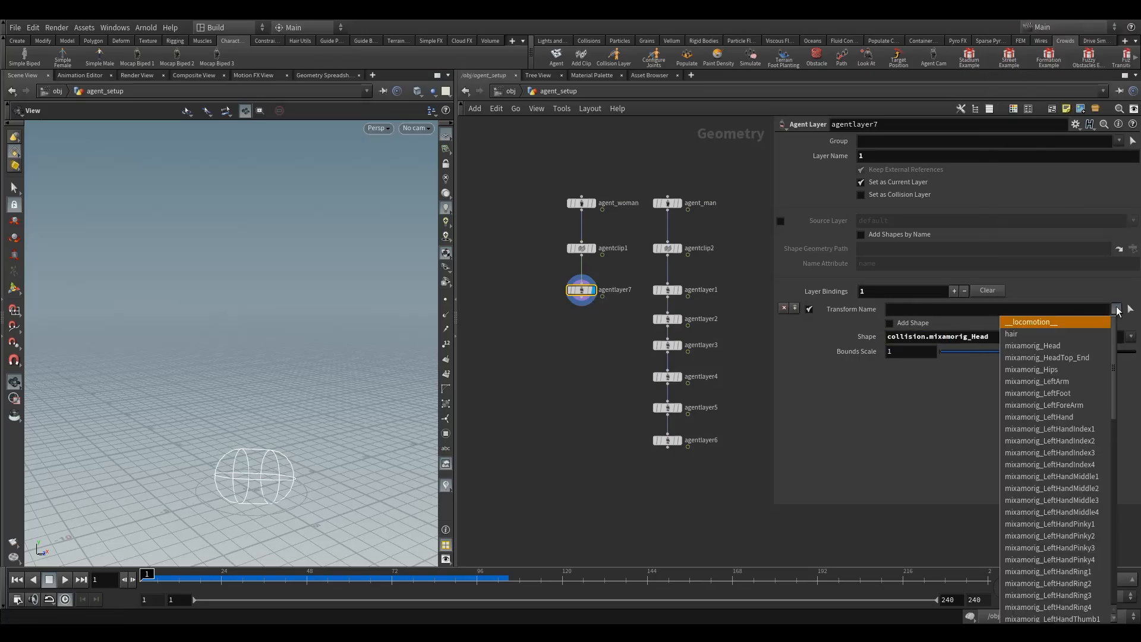
click(1041, 368)
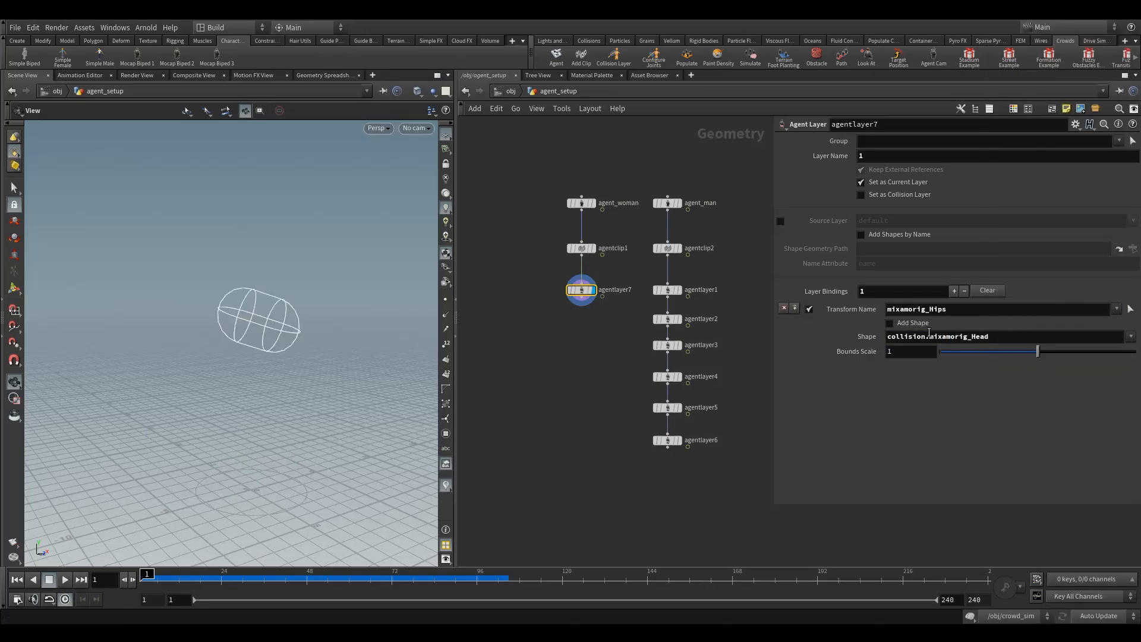
drag(948, 308, 811, 309)
key(ctrl+c)
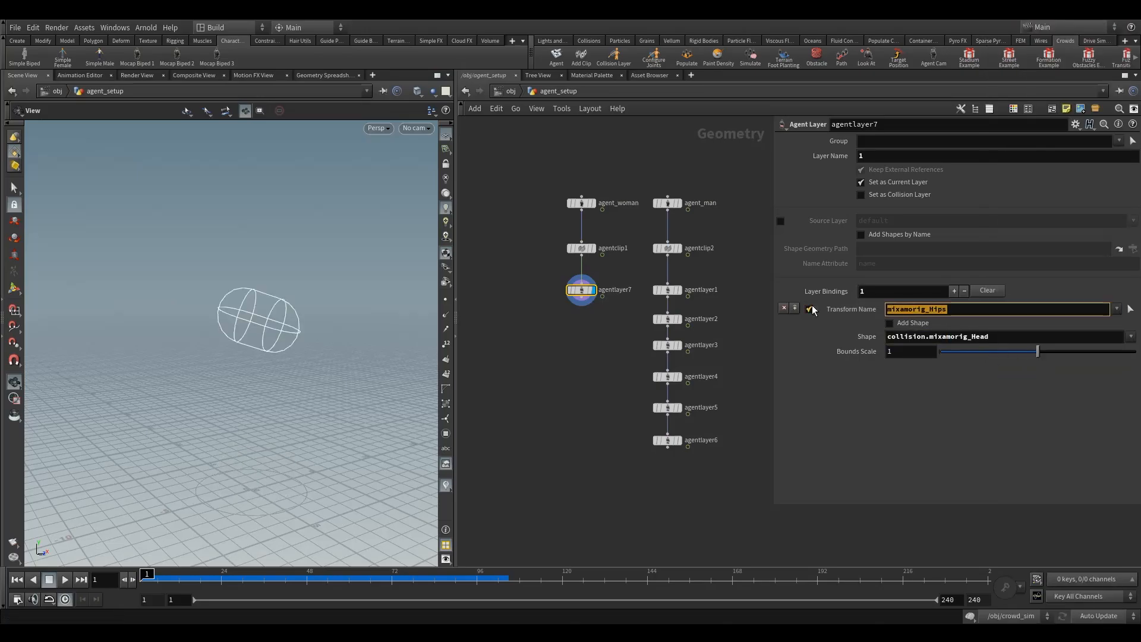
click(536, 404)
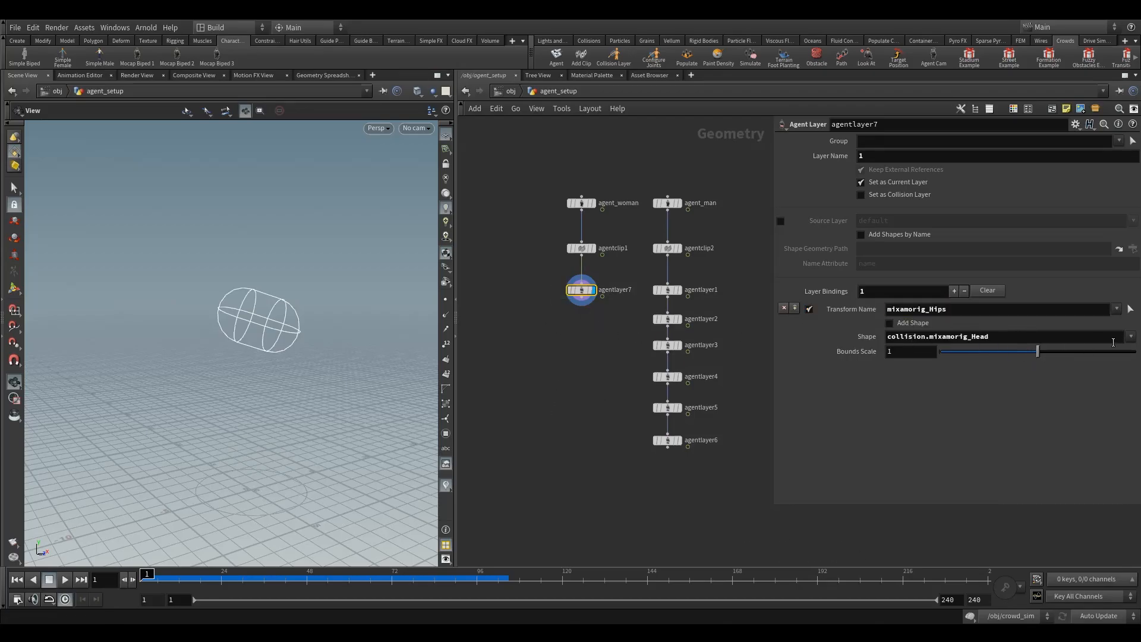
Step: Set the Shape of agentlayer7's binding to default.woman_body_base
click(1130, 336)
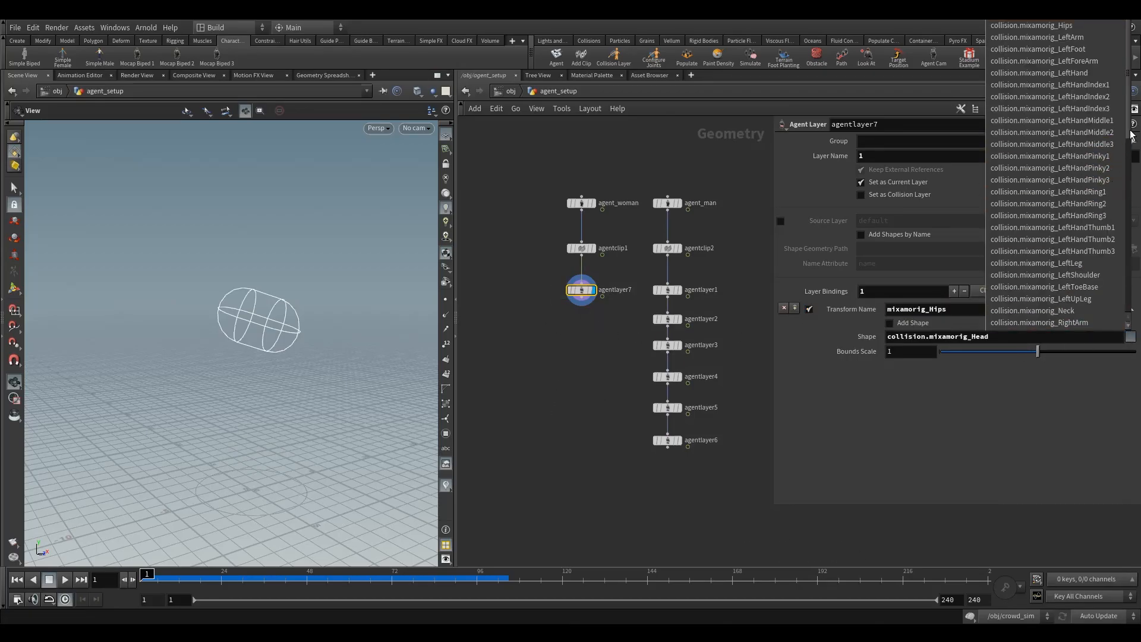
scroll(1123, 146, down, 11)
click(1135, 360)
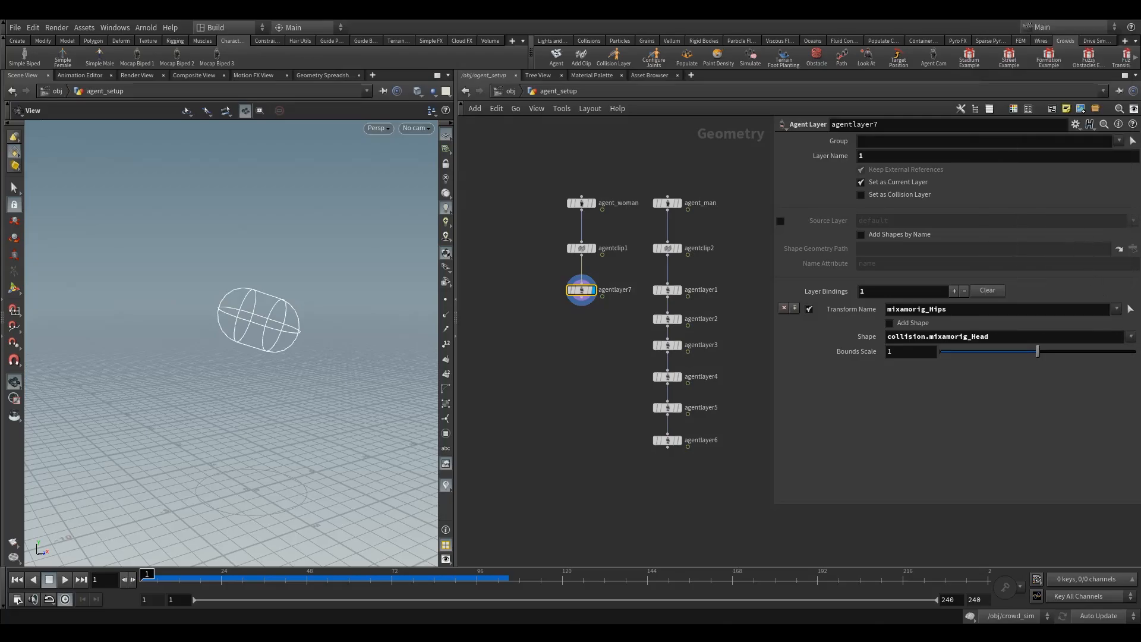
click(1131, 336)
drag(1126, 137, 1129, 306)
click(1132, 311)
click(1129, 336)
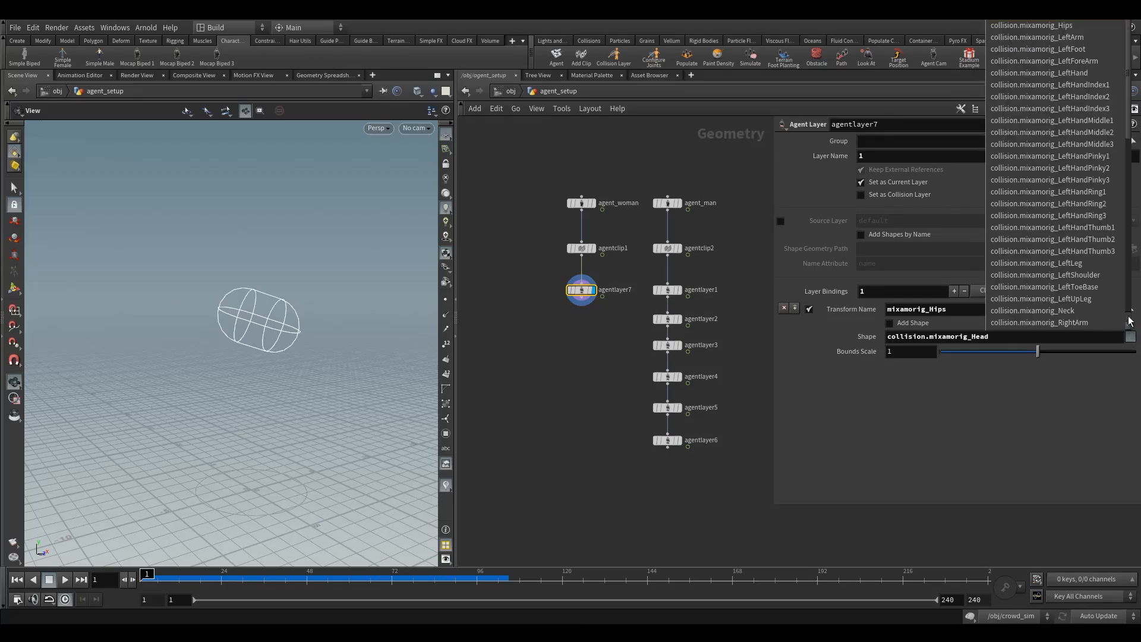
drag(1129, 151, 1128, 304)
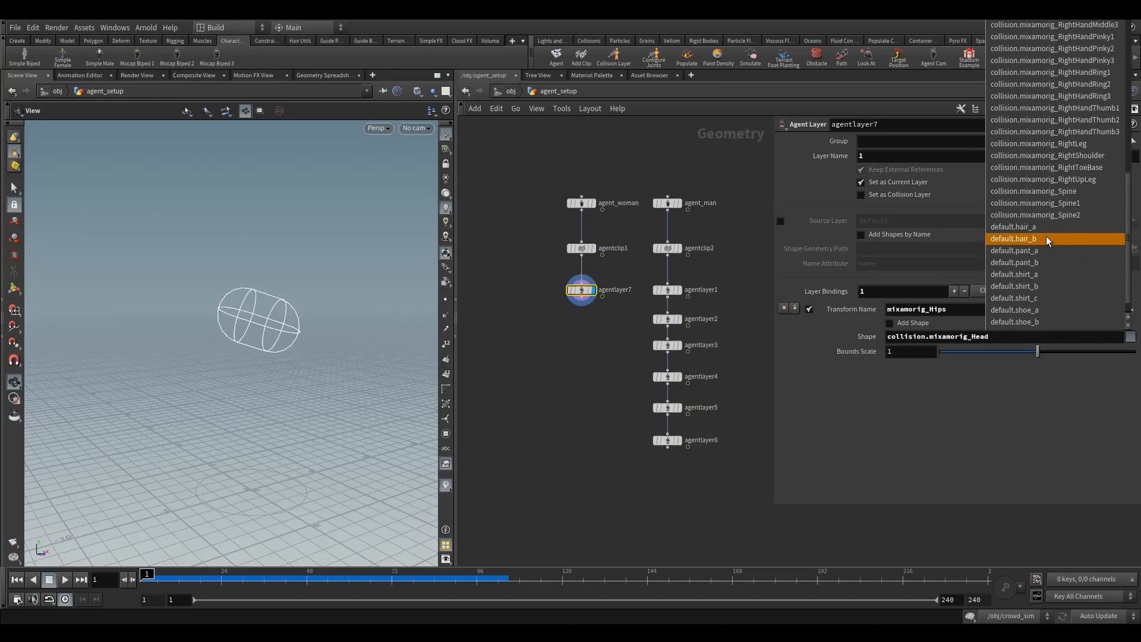
scroll(1051, 291, down, 2)
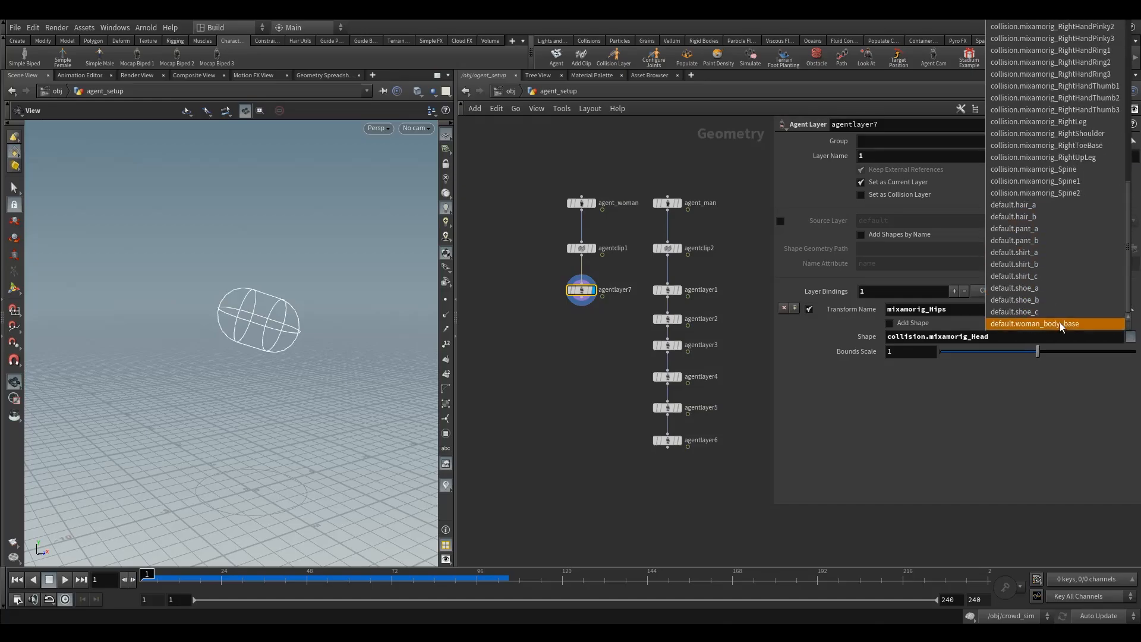
click(1060, 322)
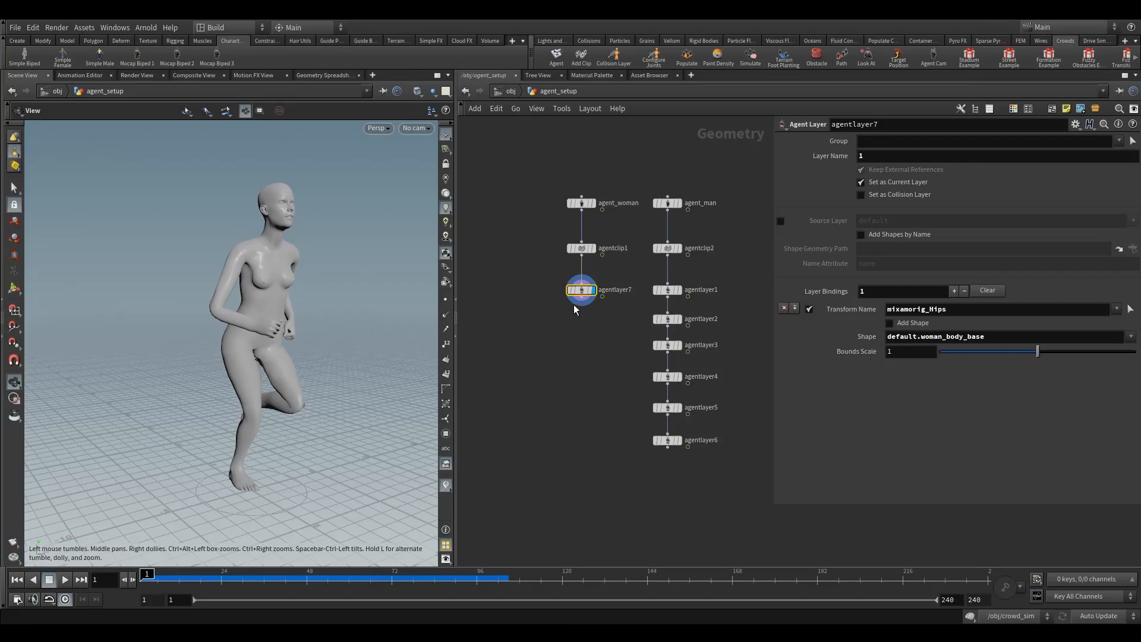
Step: Insert a binding before the body binding in agentlayer7 with transform mixamorig_Hips and shape default.hair_a
mouse_move(585, 292)
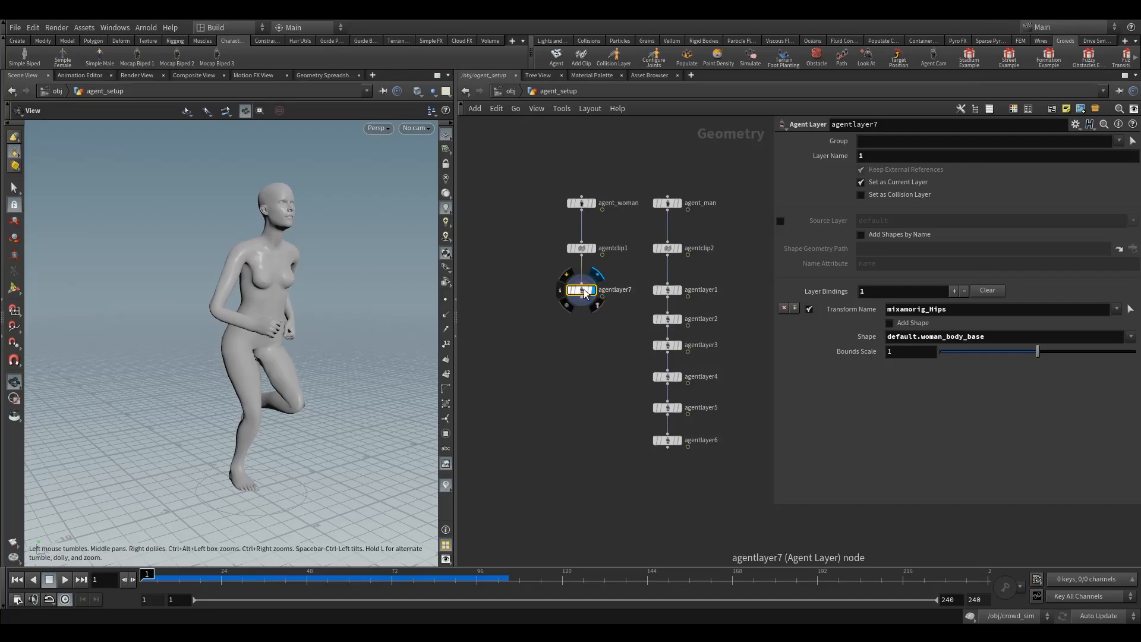
click(795, 307)
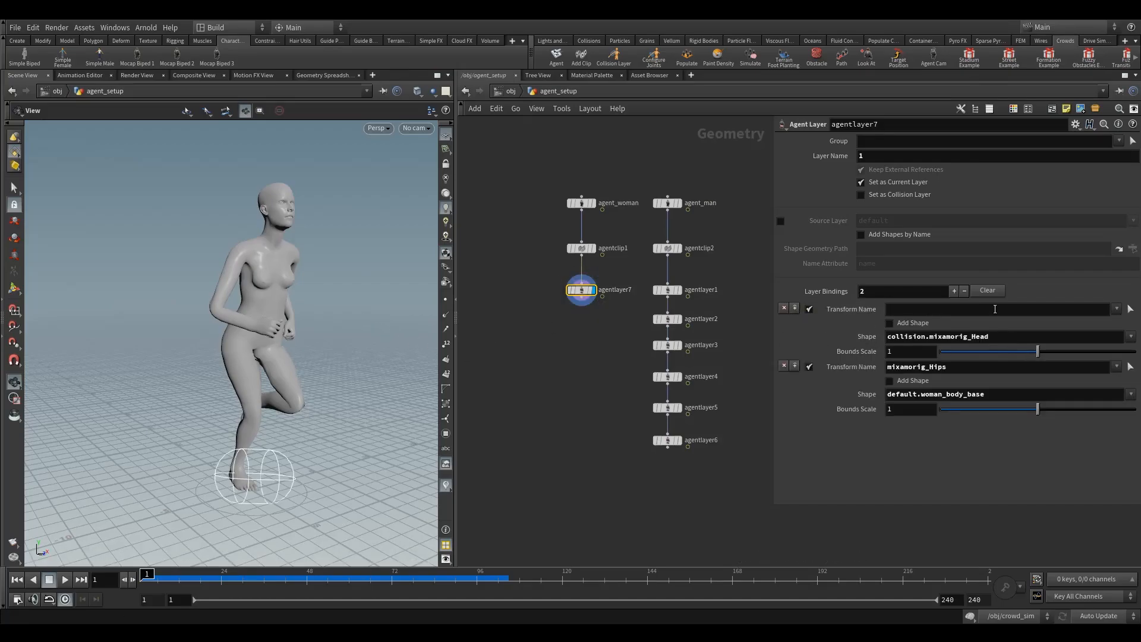
click(994, 309)
key(ctrl+v)
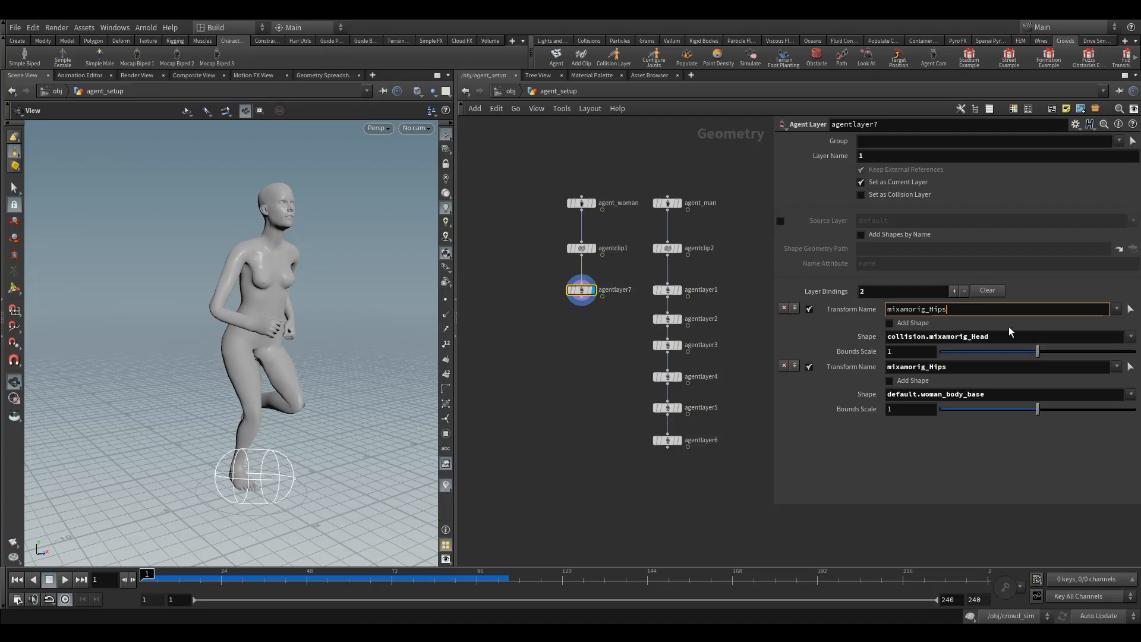
click(1130, 337)
drag(1129, 132, 1131, 310)
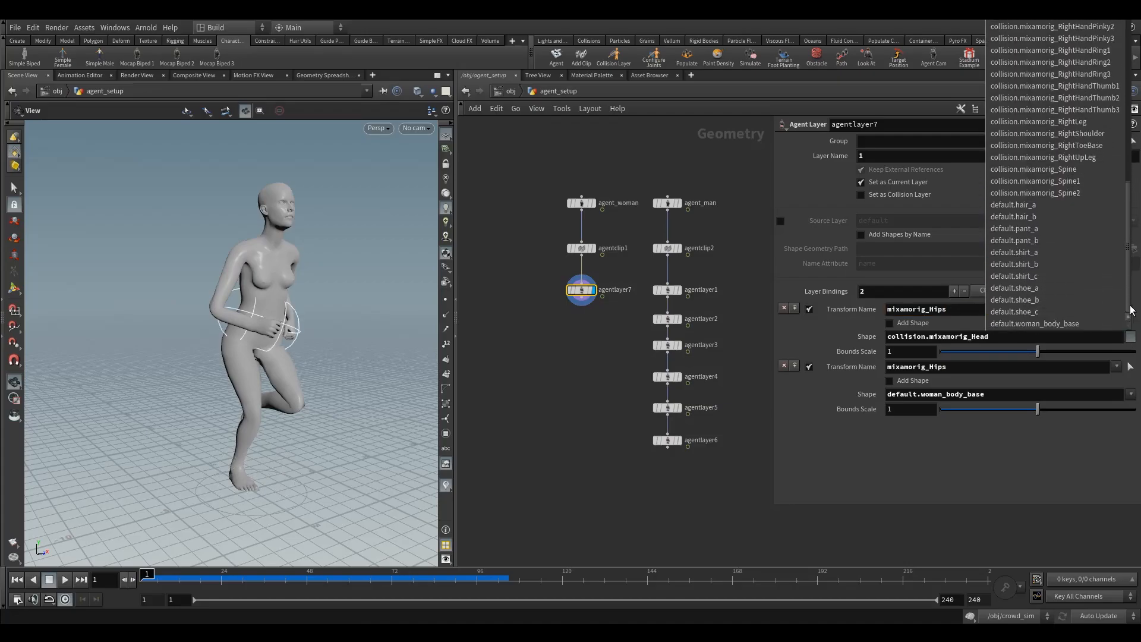
click(1046, 224)
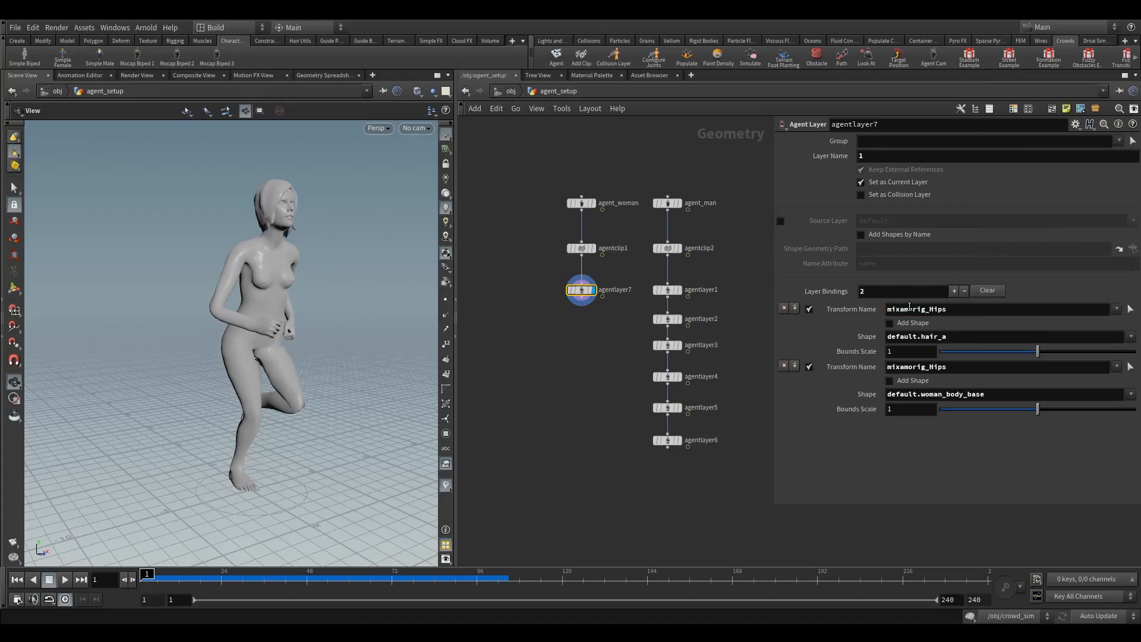
Step: Insert a binding between the hair and body bindings with transform mixamorig_Hips and shape default.pant_a
click(794, 365)
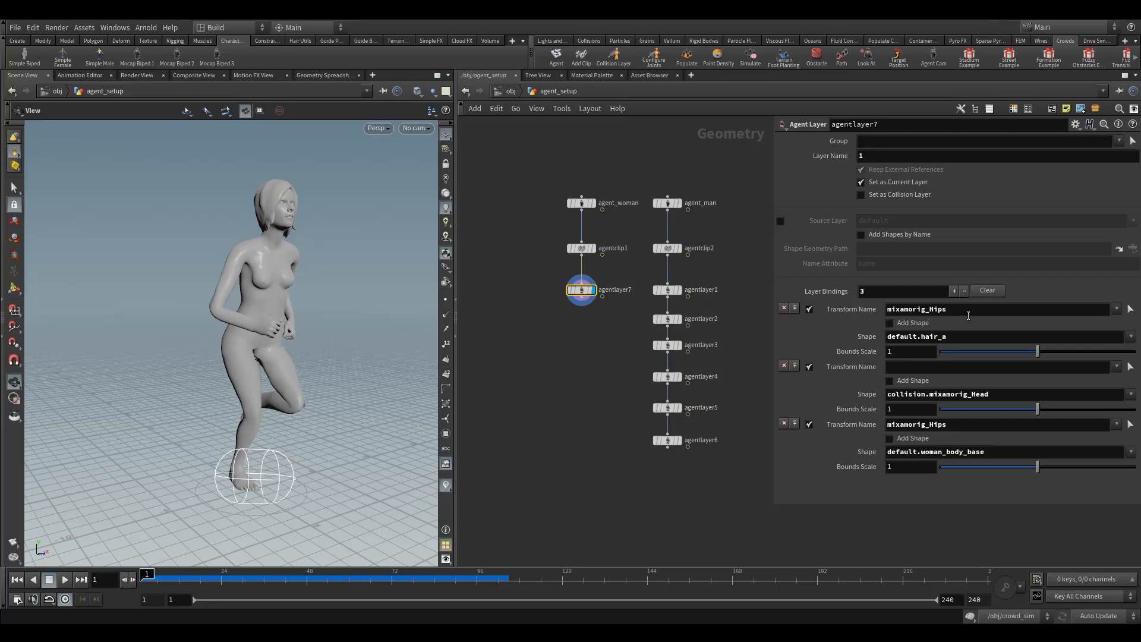
click(937, 367)
key(ctrl+v)
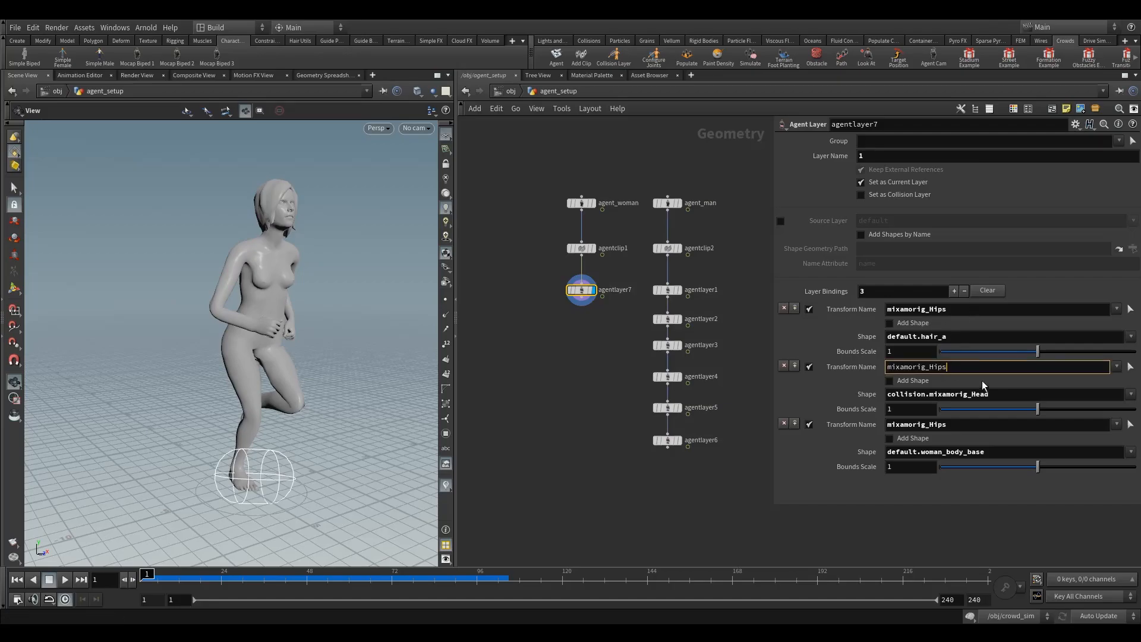
click(1094, 393)
click(1128, 394)
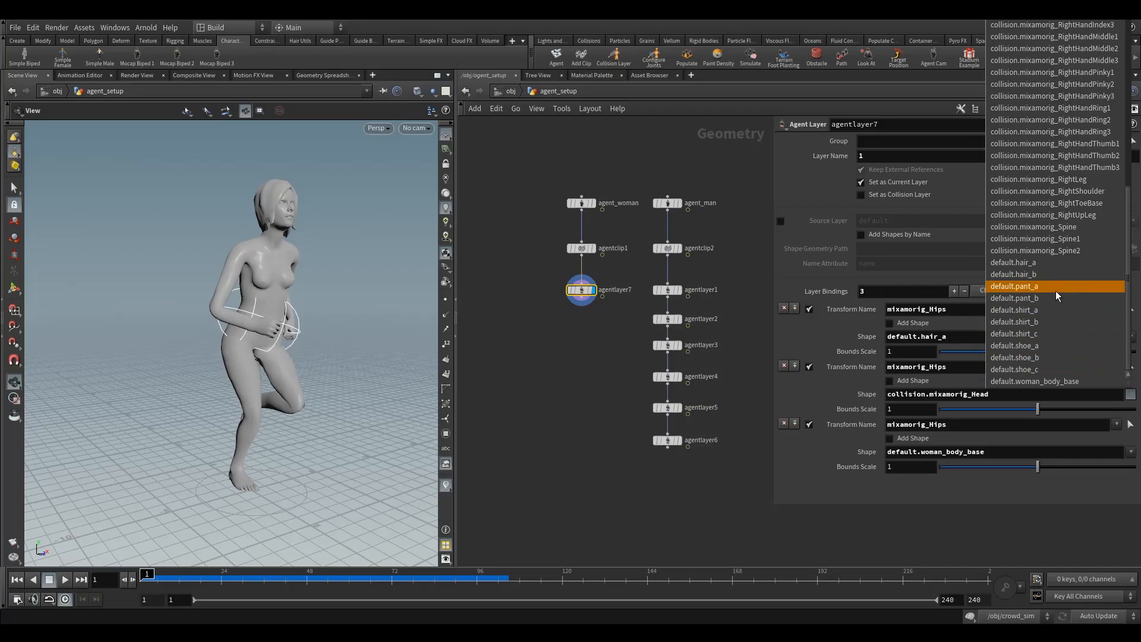
click(1052, 287)
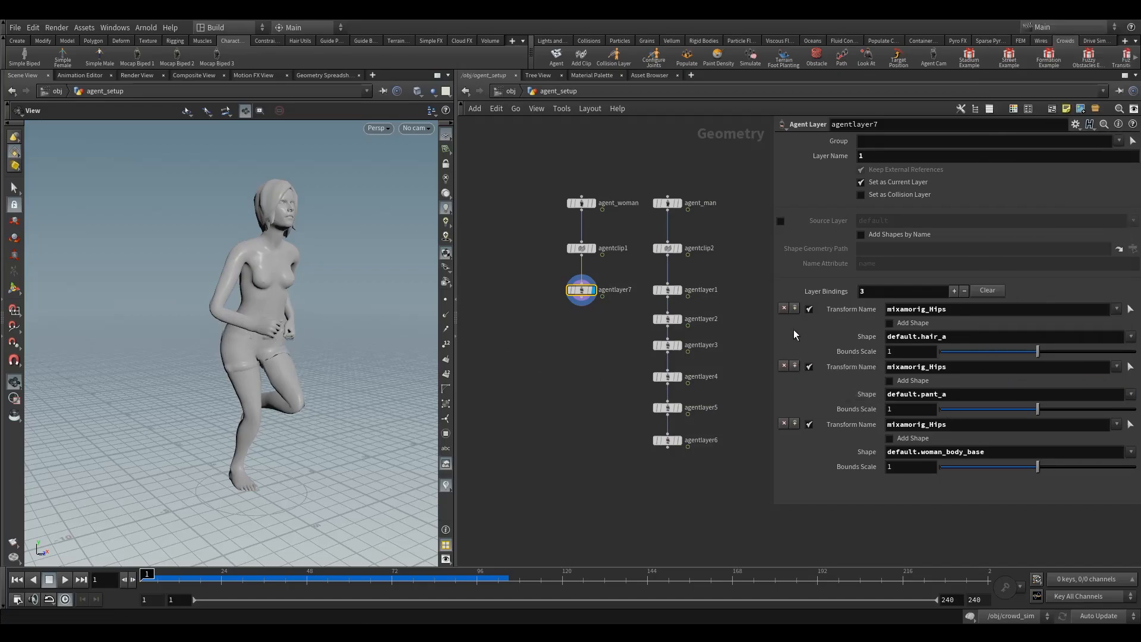
Step: Insert a binding ahead of the hair binding with transform mixamorig_Hips and shape default.shirt_a
click(794, 307)
click(927, 309)
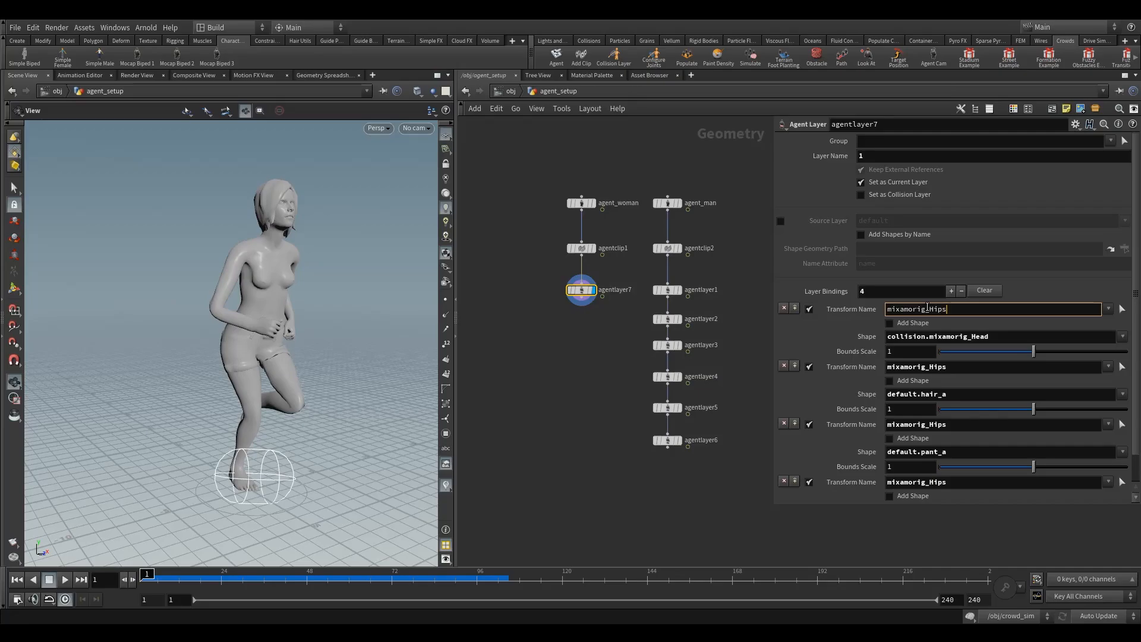
click(1056, 341)
click(1122, 340)
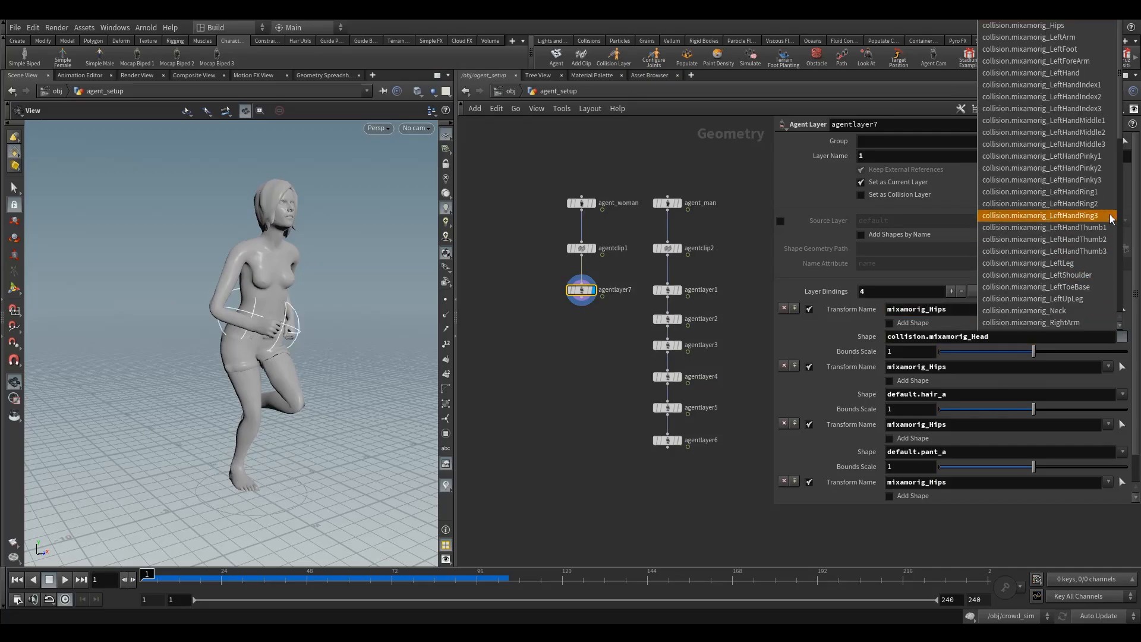
scroll(1117, 314, down, 5)
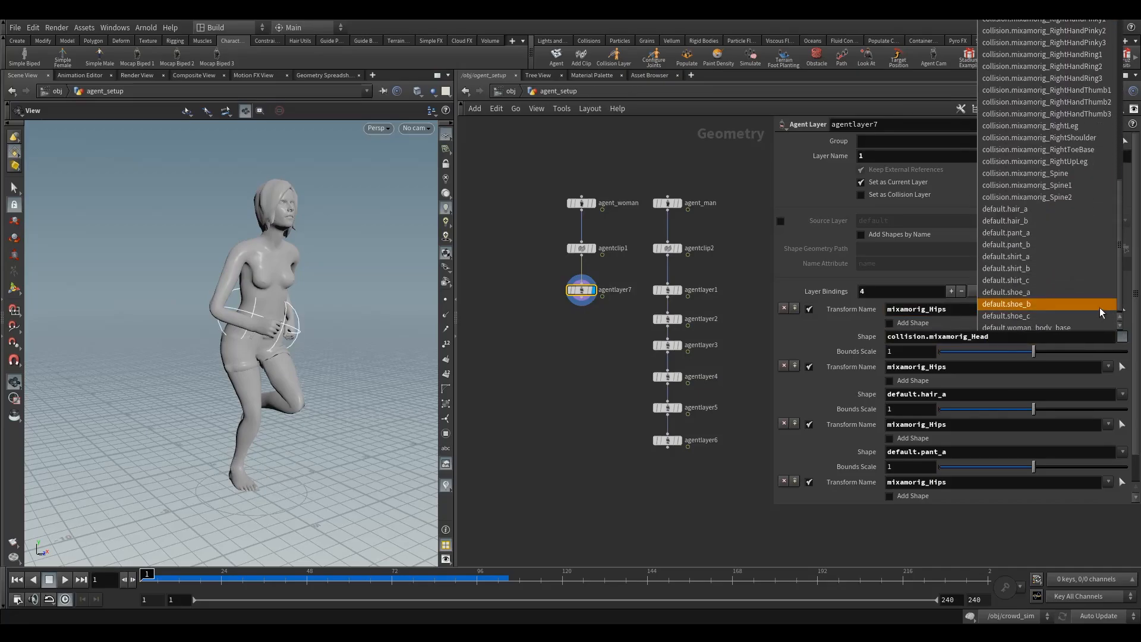
click(1032, 254)
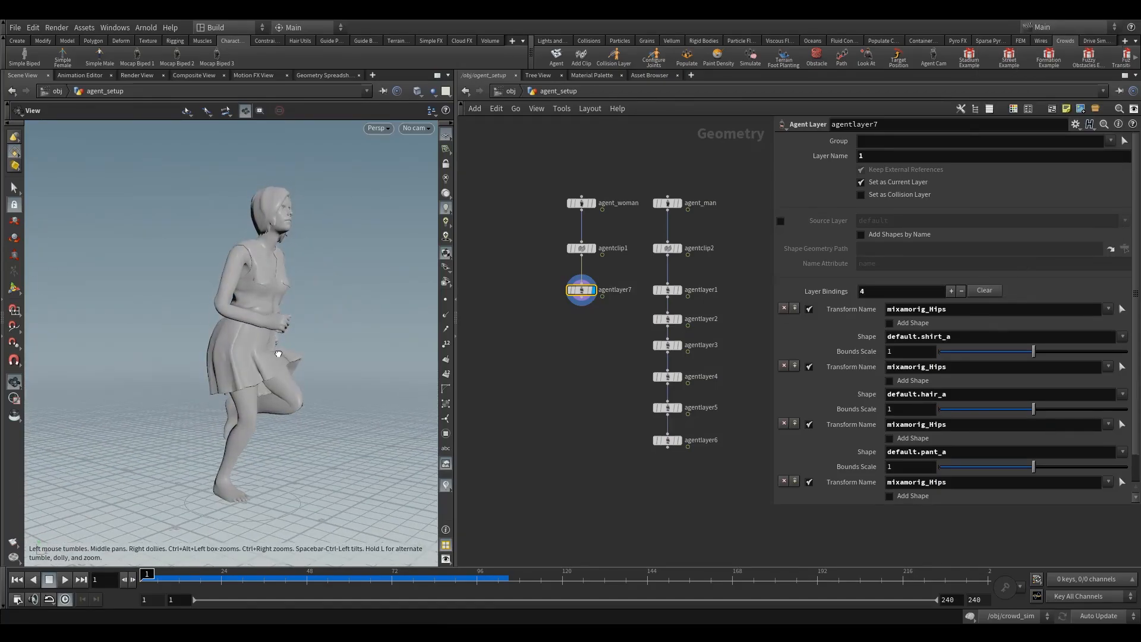
Step: Insert a binding ahead of the shirt binding with transform mixamorig_Hips and shape default.shoe_a
drag(278, 354, 244, 323)
right_drag(244, 324, 355, 368)
drag(355, 368, 376, 354)
right_drag(377, 354, 335, 339)
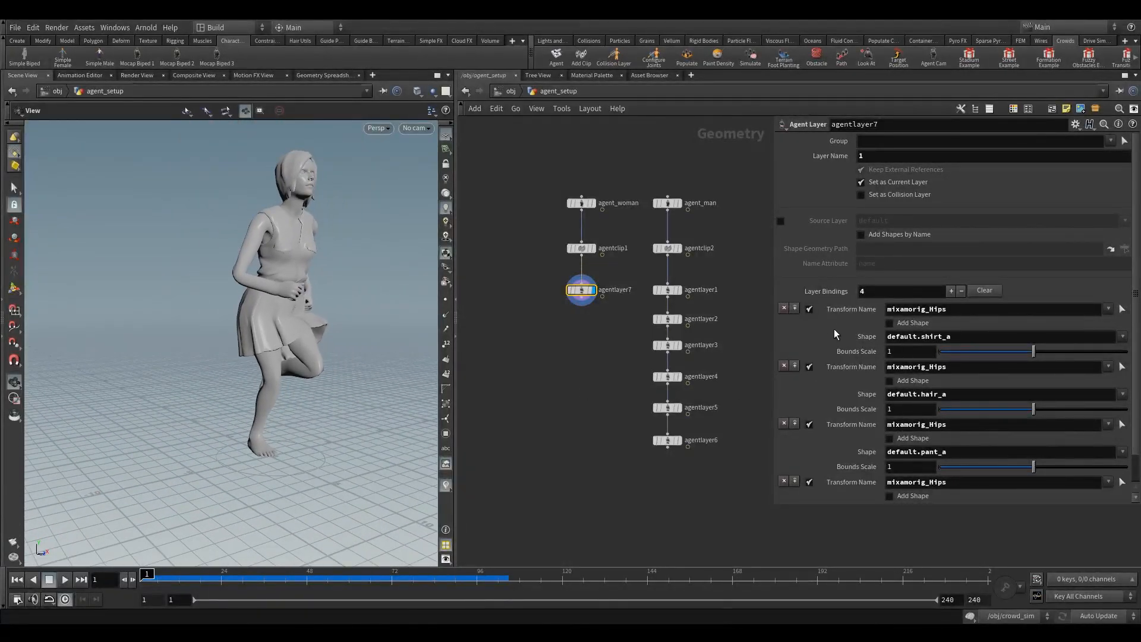
click(795, 308)
click(1108, 309)
click(982, 310)
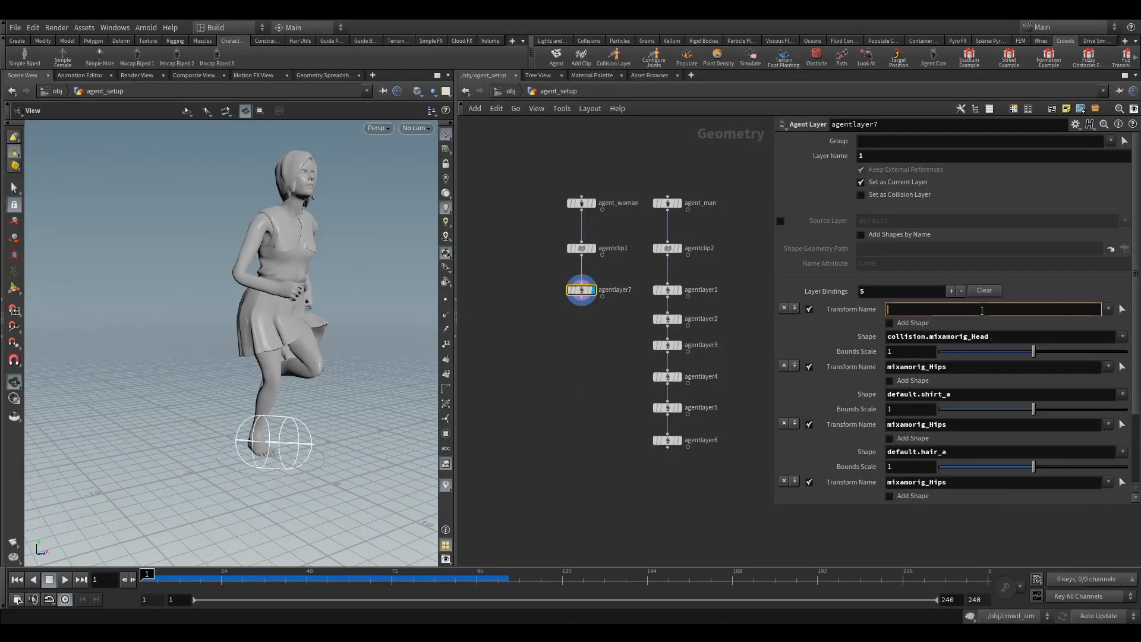
text(mixamorig_Hips)
key(Return)
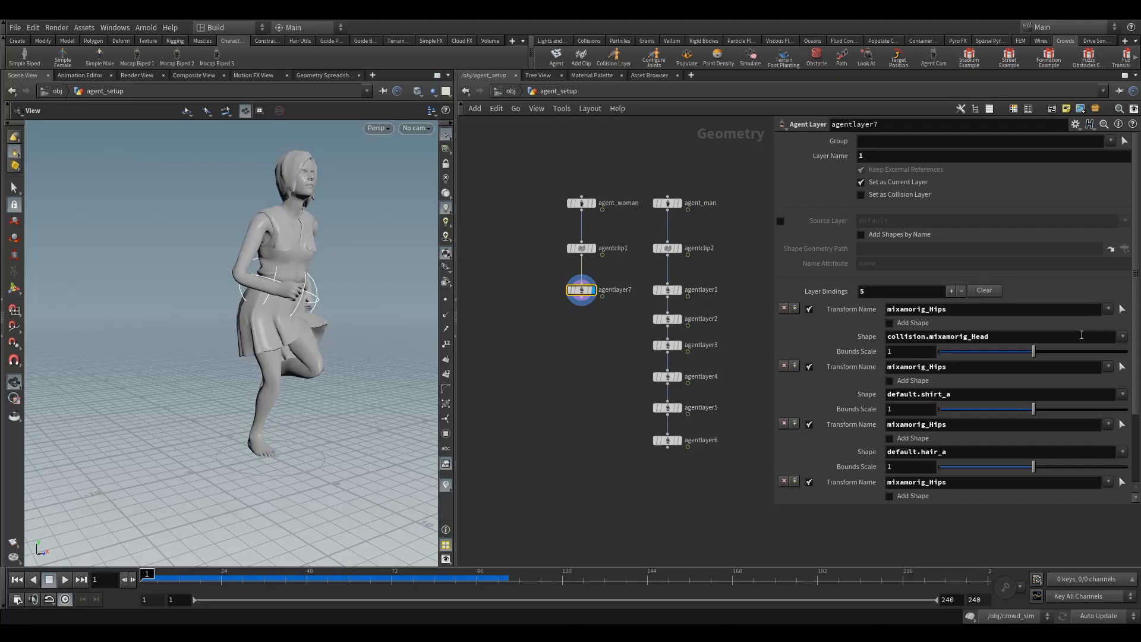
click(1123, 337)
drag(1122, 135, 1116, 305)
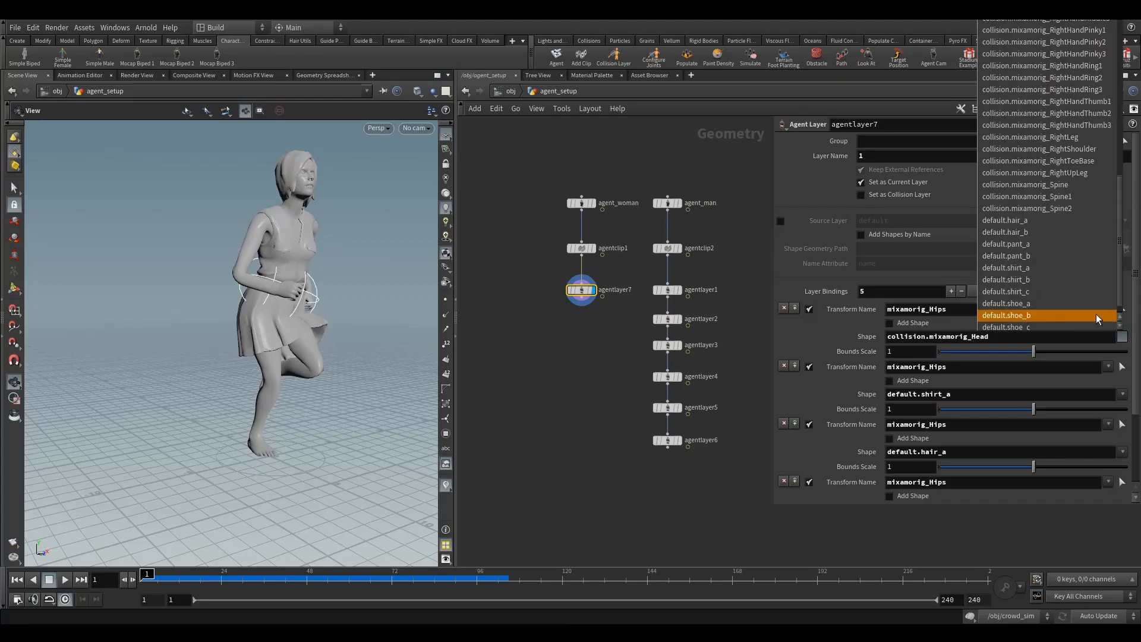
click(1022, 303)
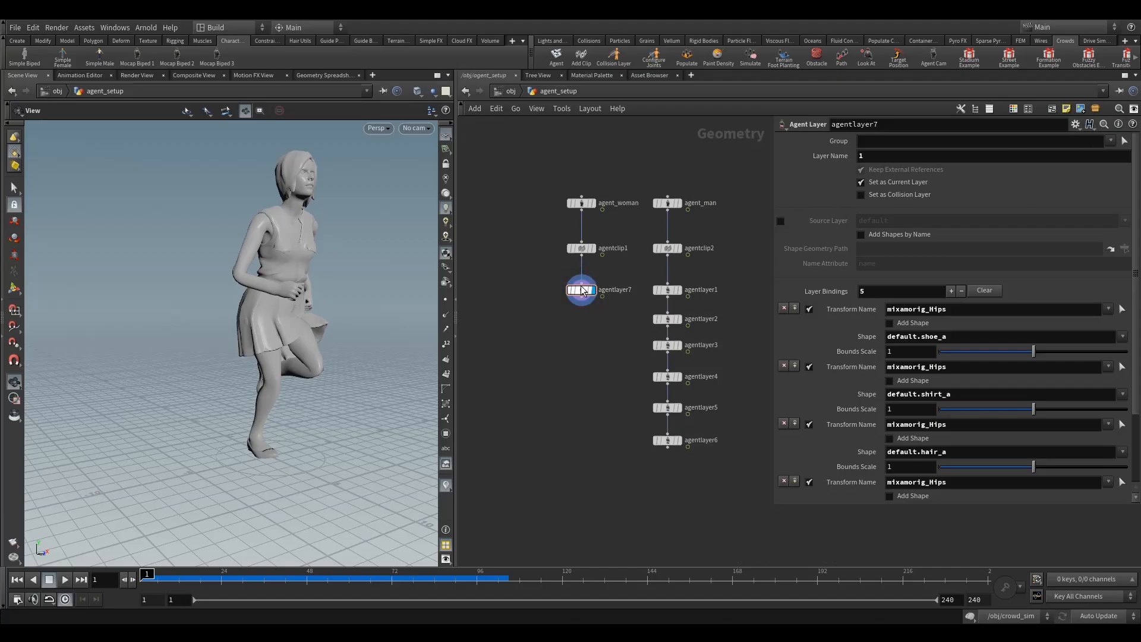
Step: Duplicate agentlayer7 directly below itself in the woman's chain and set the copy's Layer Name to 2
drag(583, 291, 582, 319)
click(535, 329)
click(872, 158)
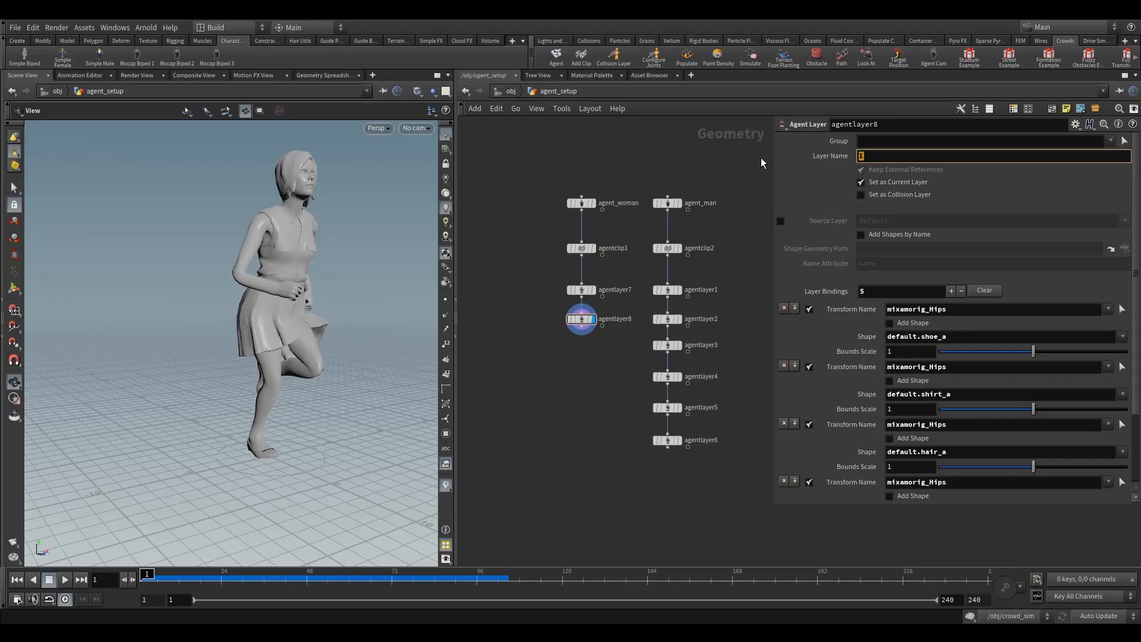
text(2)
key(Return)
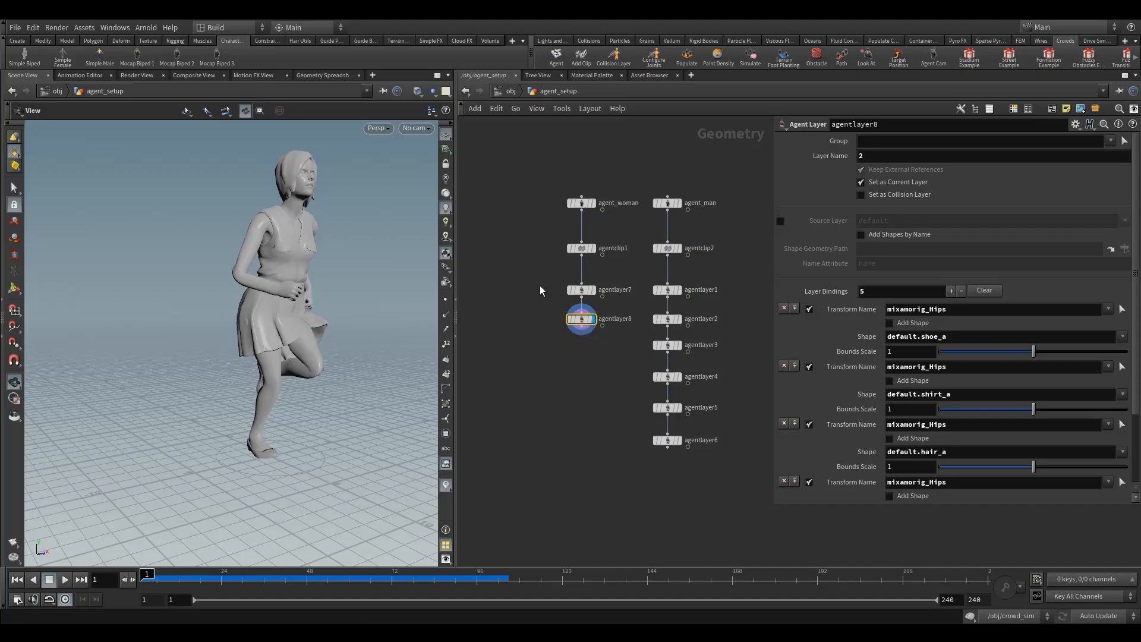
click(581, 289)
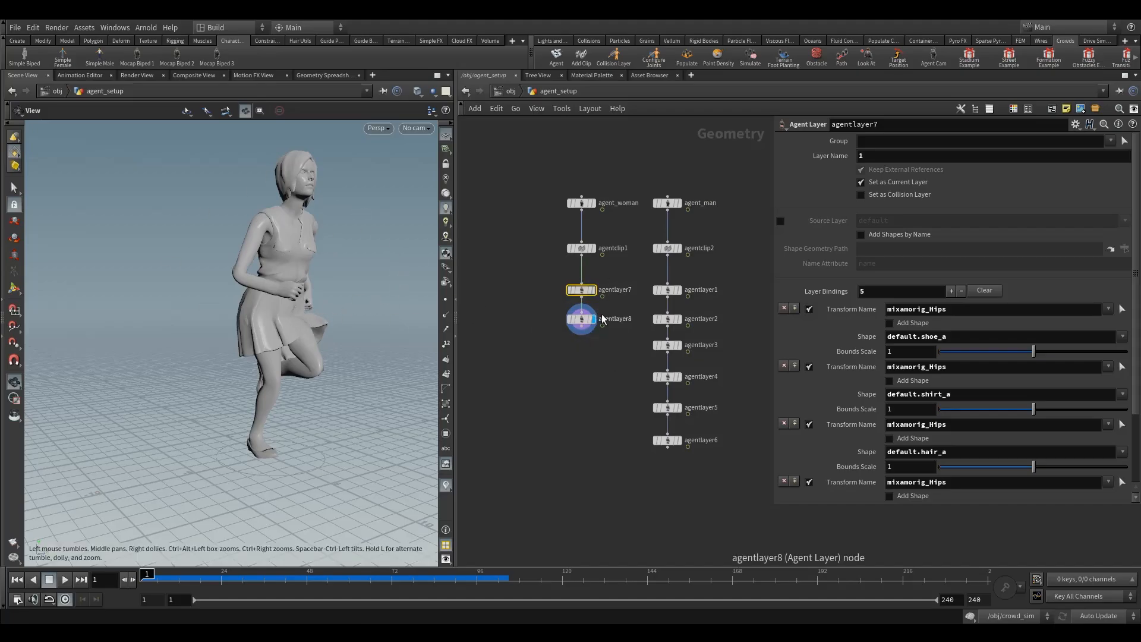
Step: Set the shoe binding's shape in agentlayer8 to default.shoe_b
mouse_move(582, 322)
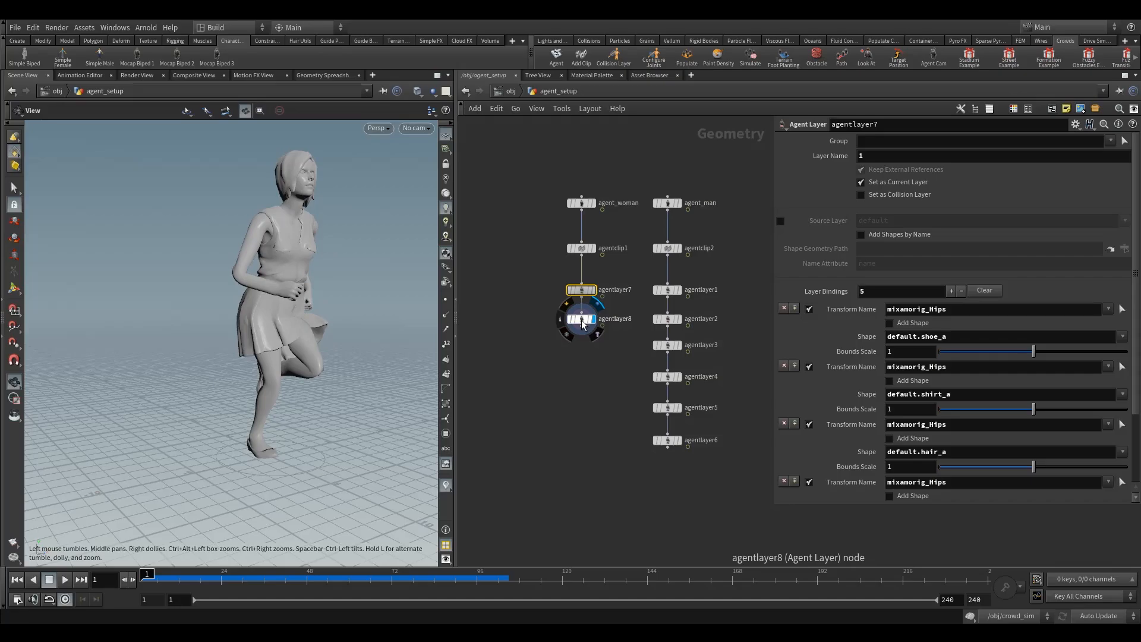
drag(344, 304, 278, 328)
drag(298, 287, 292, 334)
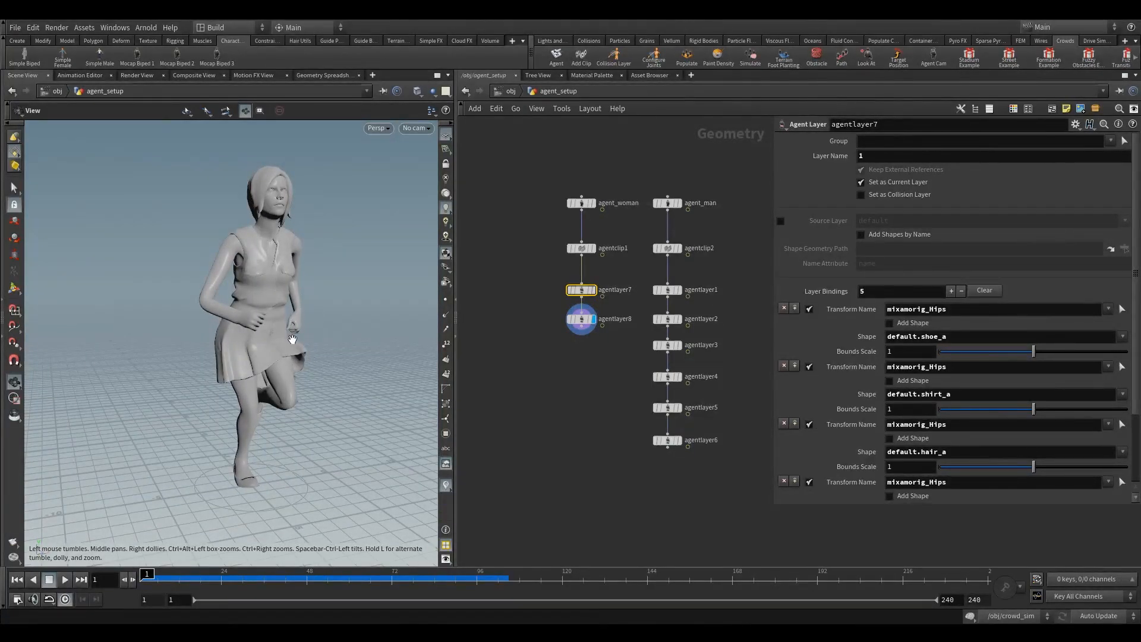
click(582, 320)
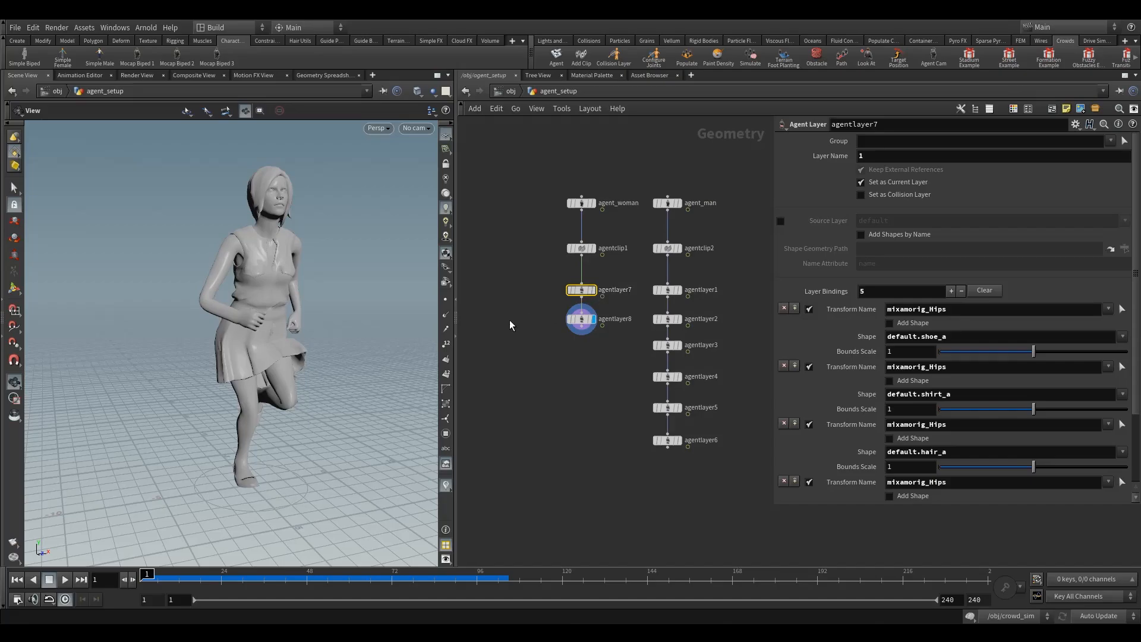
drag(353, 353, 398, 351)
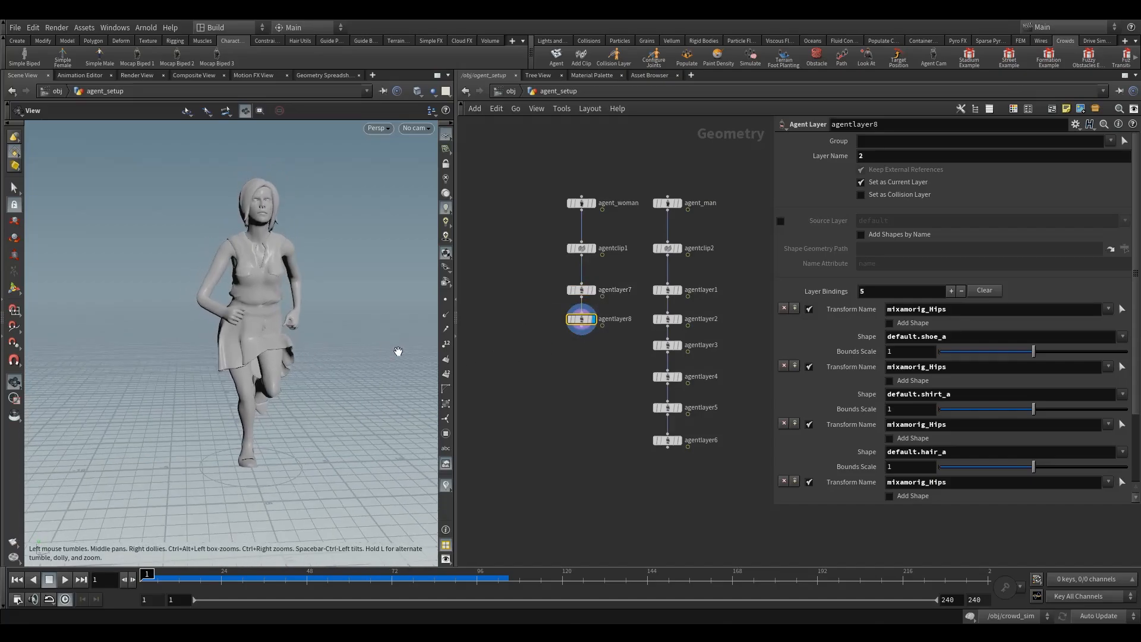
scroll(939, 390, down, 5)
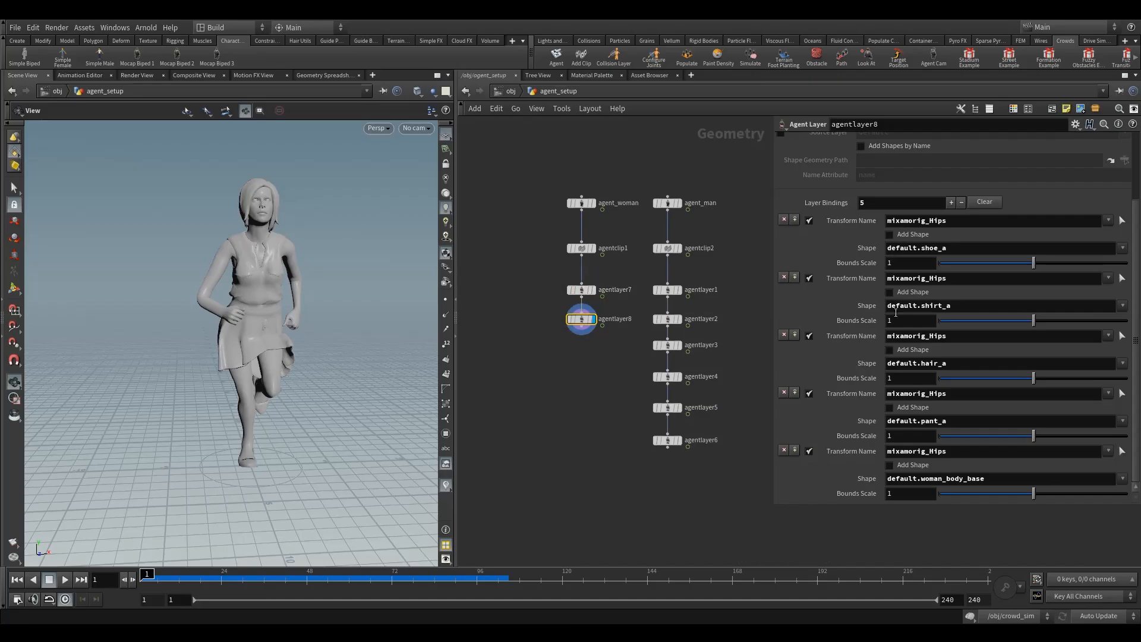
click(943, 252)
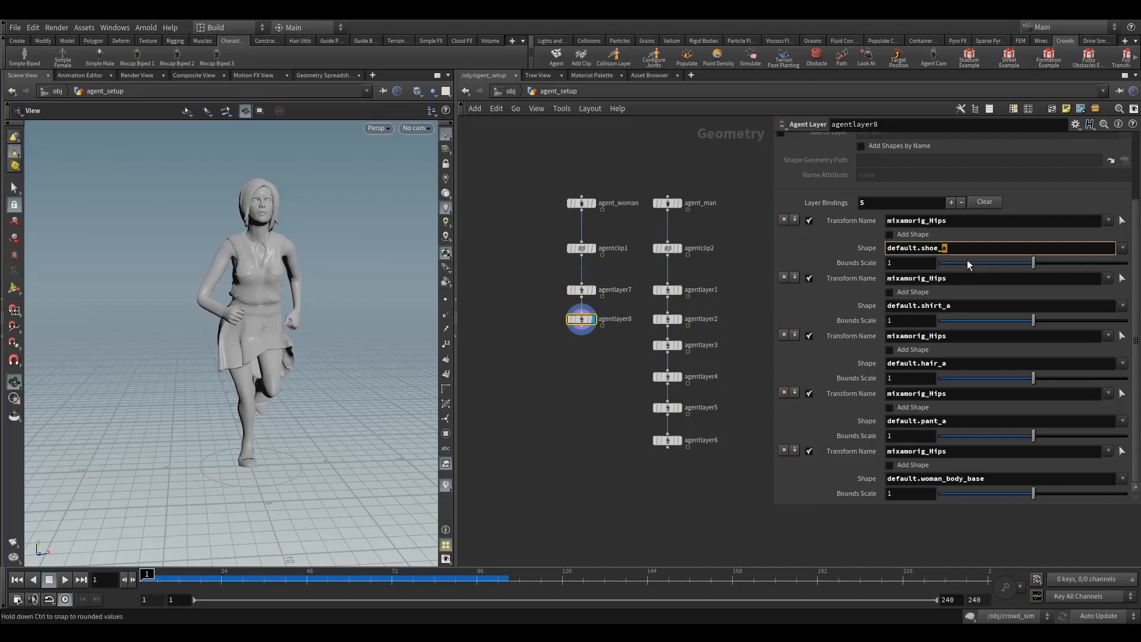
key(BackSpace)
text(v)
key(BackSpace)
text(b)
Step: Set the shirt binding's shape in agentlayer8 to default.shirt_b and check the woman's new top
drag(945, 308, 972, 318)
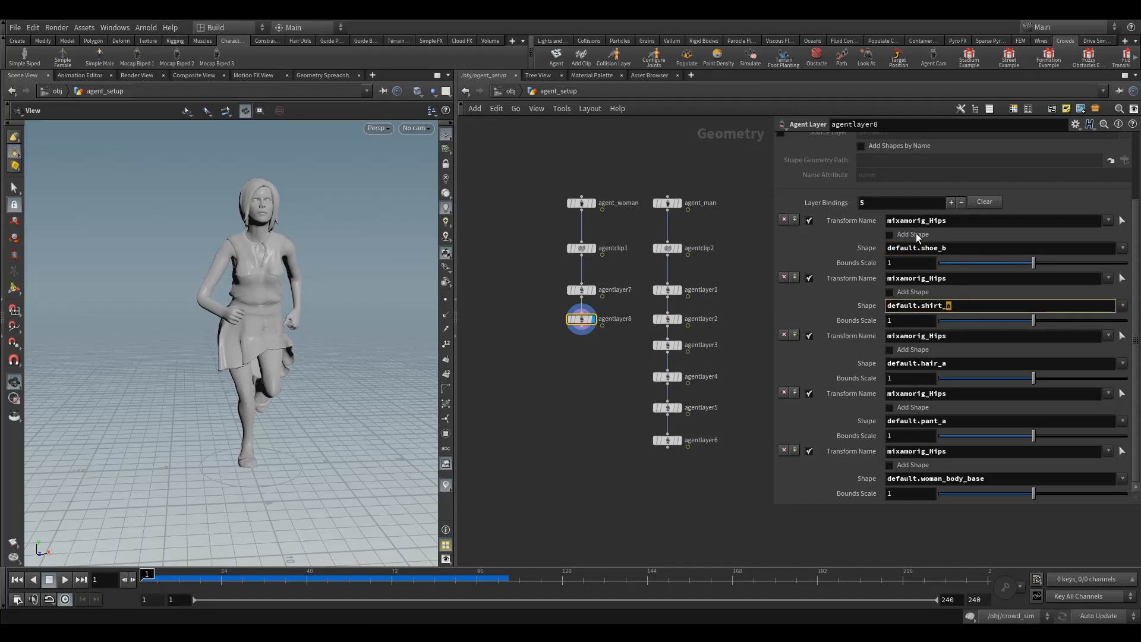
drag(210, 414, 309, 423)
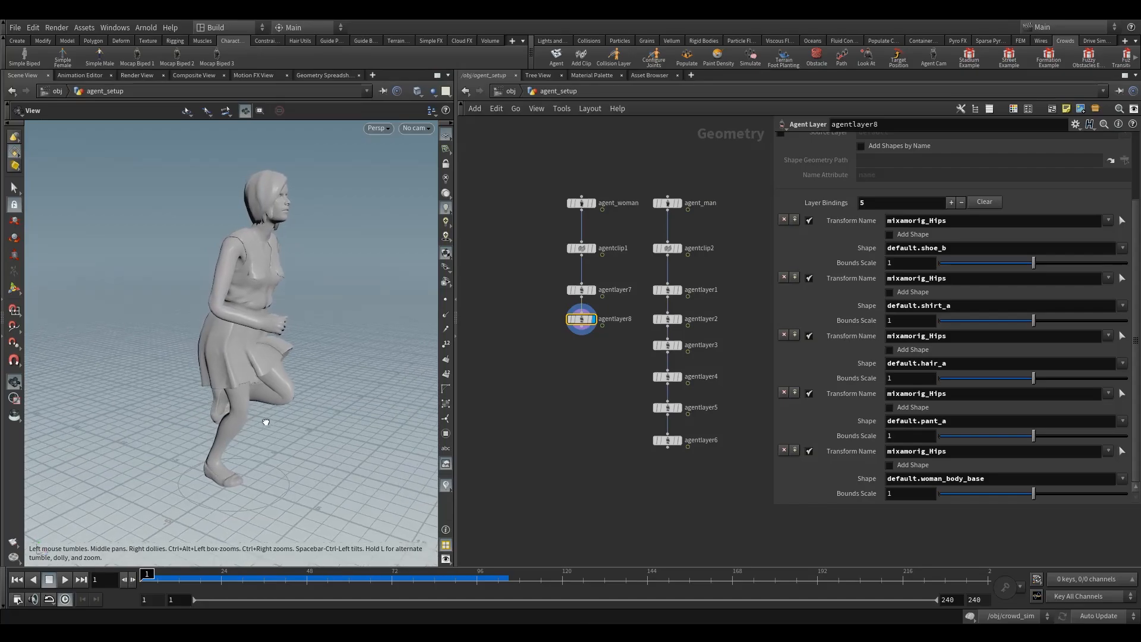
drag(946, 309, 970, 318)
text(b)
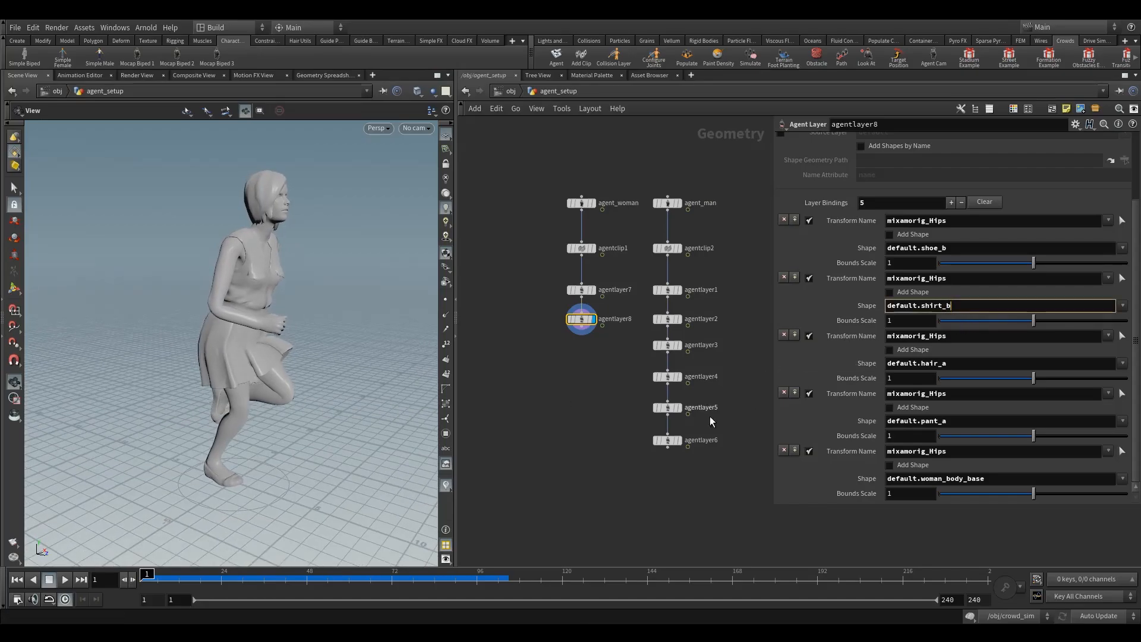
click(614, 435)
drag(238, 398, 154, 401)
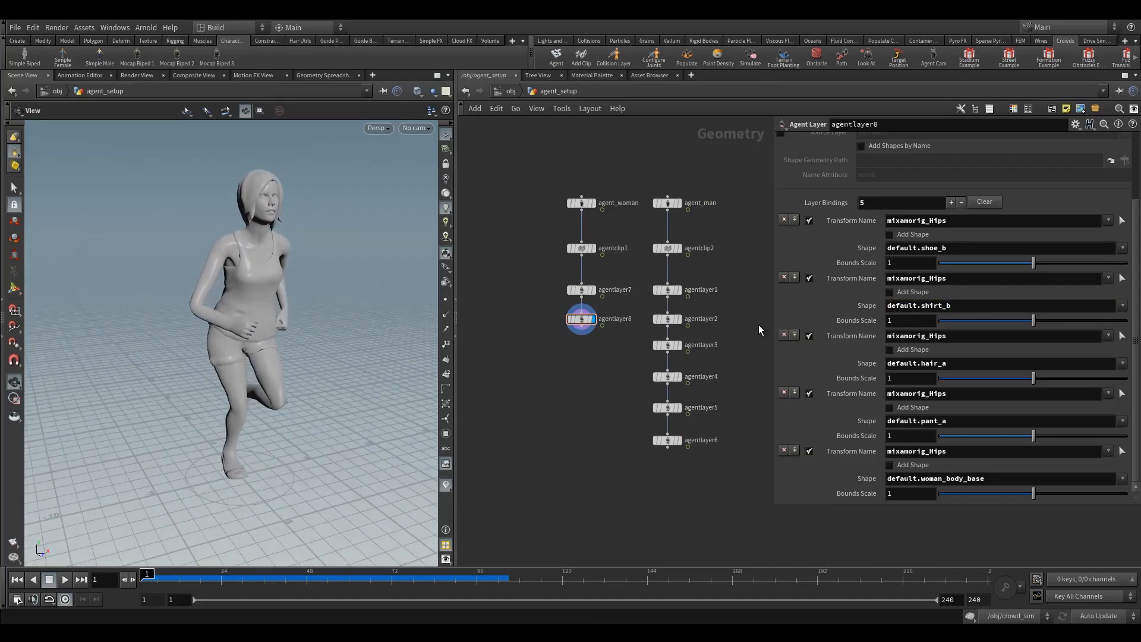
Step: Set agentlayer8's hair binding to shape default.hair_b and its pants binding to default.pant_b
drag(940, 368, 957, 369)
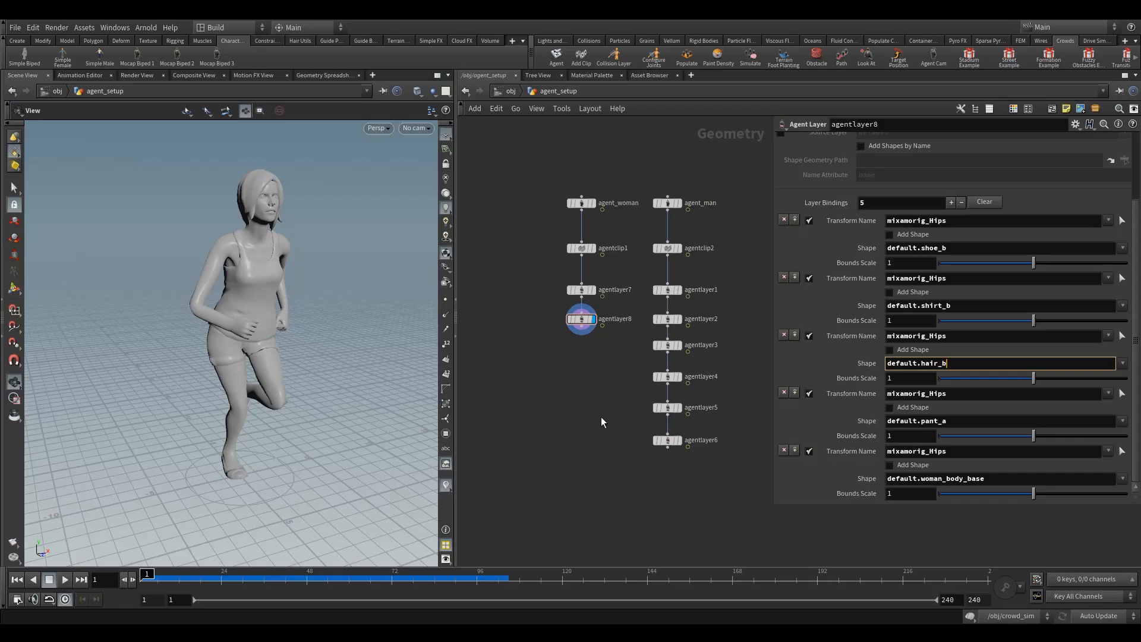
key(Return)
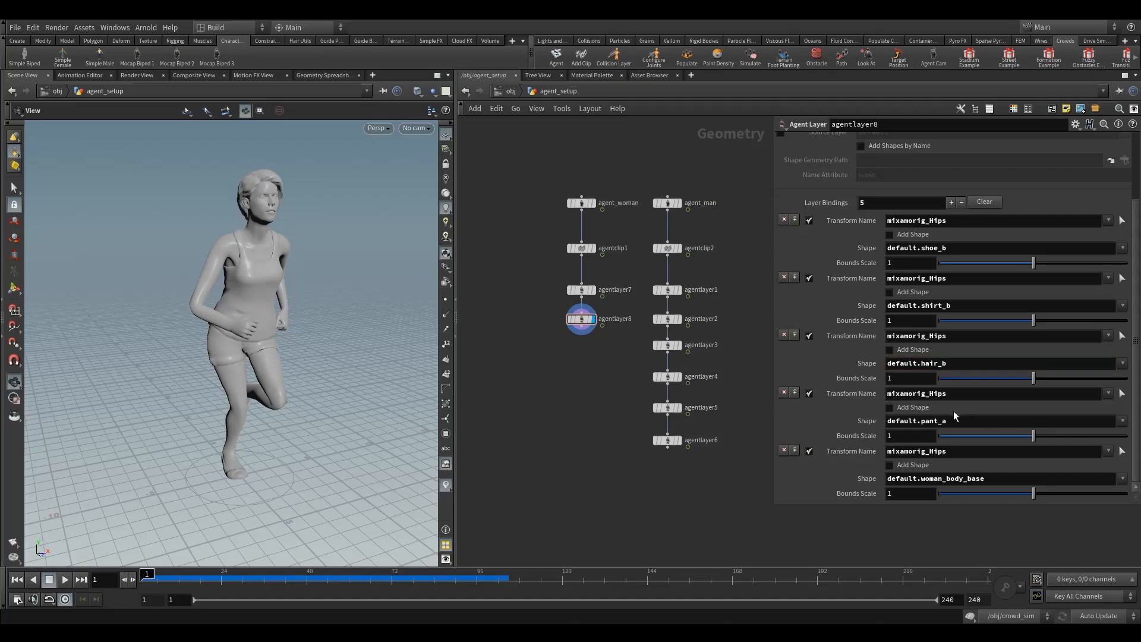
drag(941, 420, 954, 420)
text(b)
key(Return)
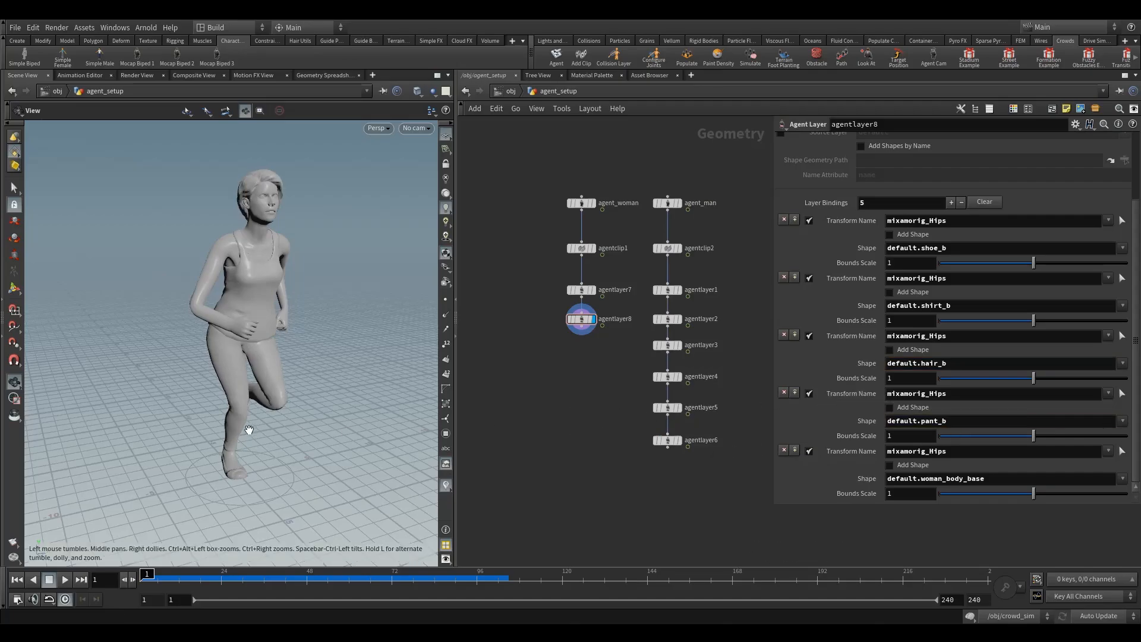
mouse_move(229, 423)
mouse_down()
mouse_move(294, 411)
mouse_move(229, 419)
mouse_up()
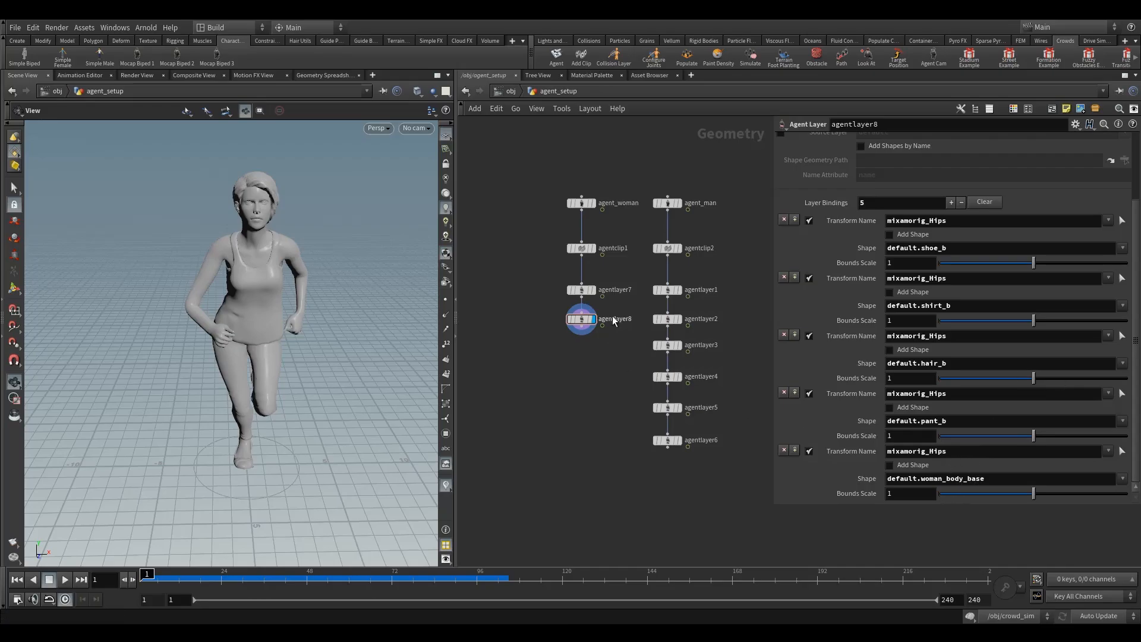
Step: Duplicate agentlayer8 and place the copy directly below it in the woman's chain
mouse_move(583, 320)
alt+drag(584, 321, 601, 348)
drag(600, 358, 582, 351)
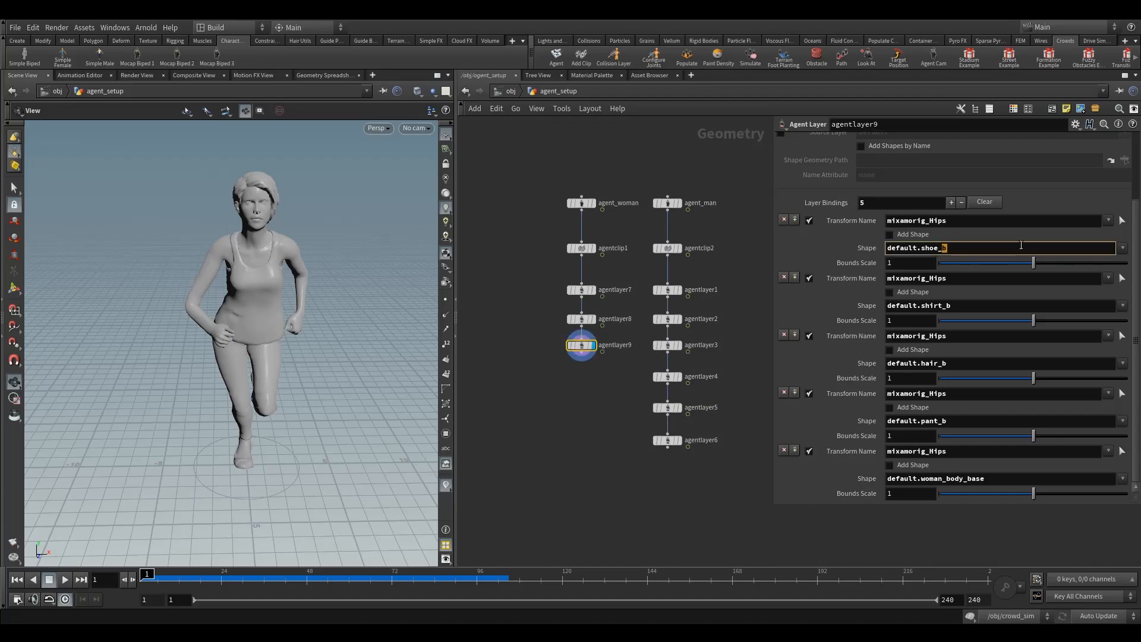
Step: Review the shapes available for agentlayer9's shoe binding
key(Return)
click(1121, 248)
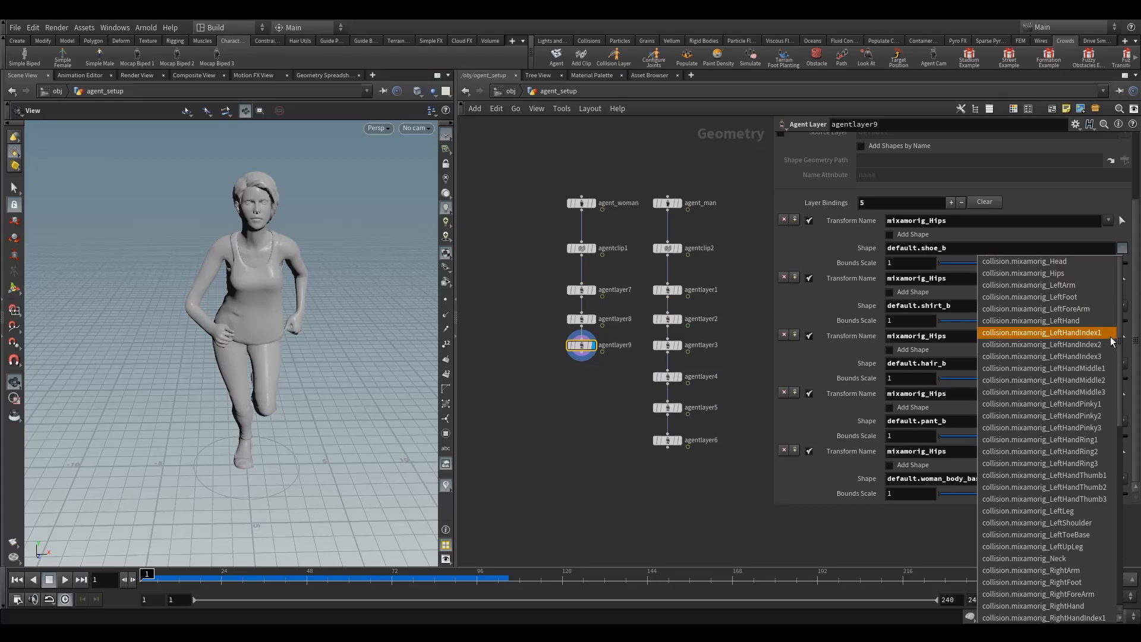
drag(1119, 341, 1110, 536)
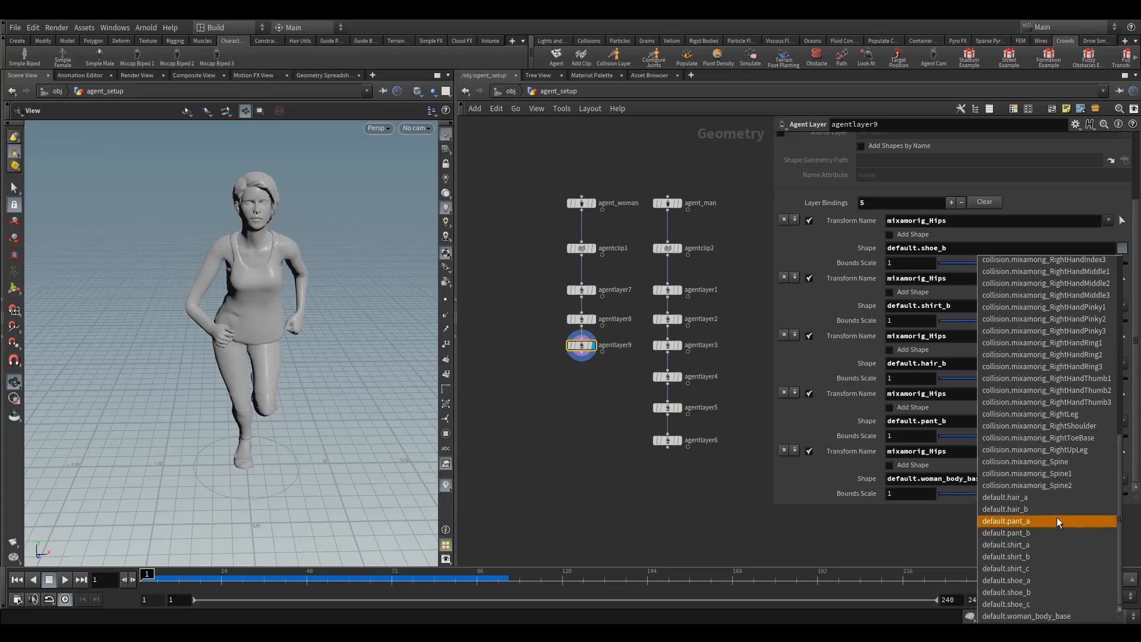
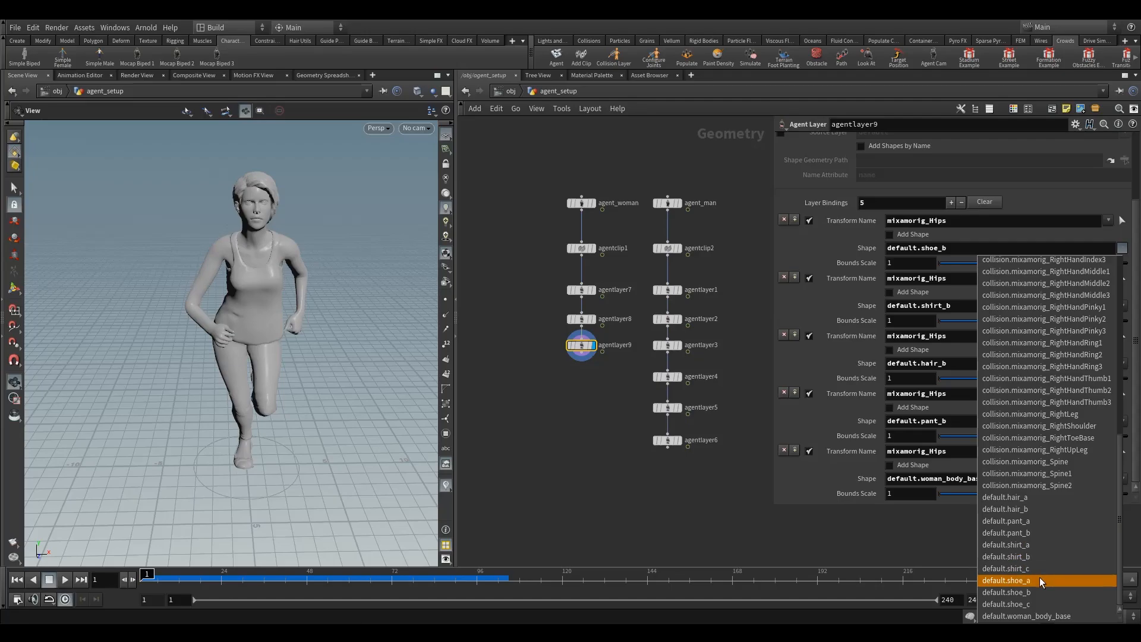
click(557, 427)
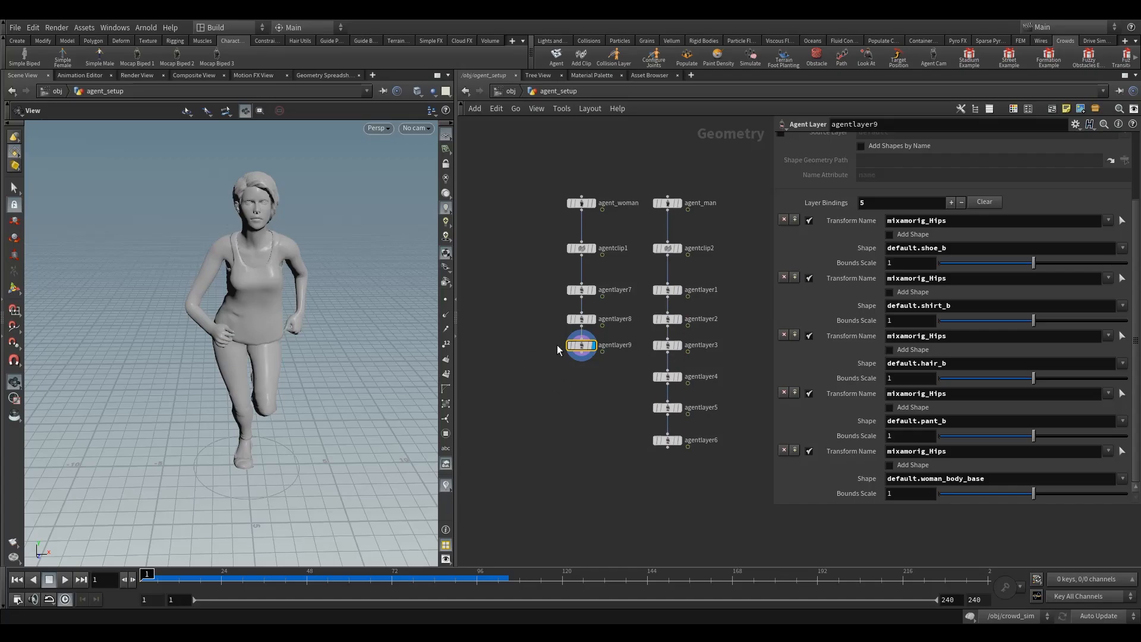
Step: Examine the woman's top and pants up close and from several angles, with the full figure for comparison
drag(581, 319, 581, 318)
drag(248, 293, 267, 287)
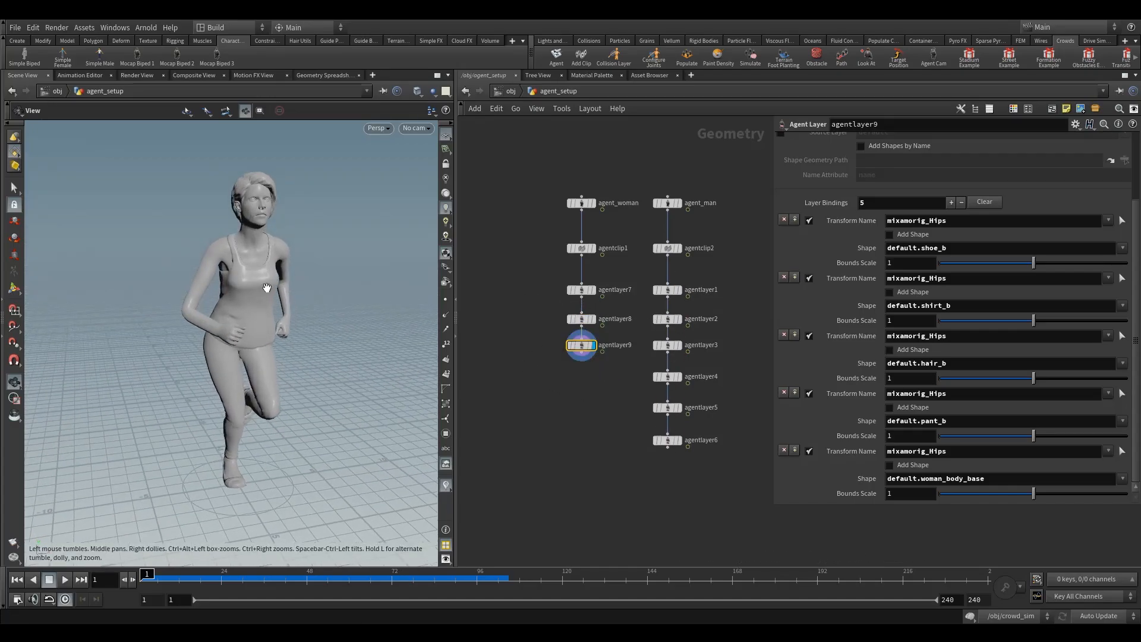
right_drag(231, 289, 350, 278)
drag(293, 321, 296, 317)
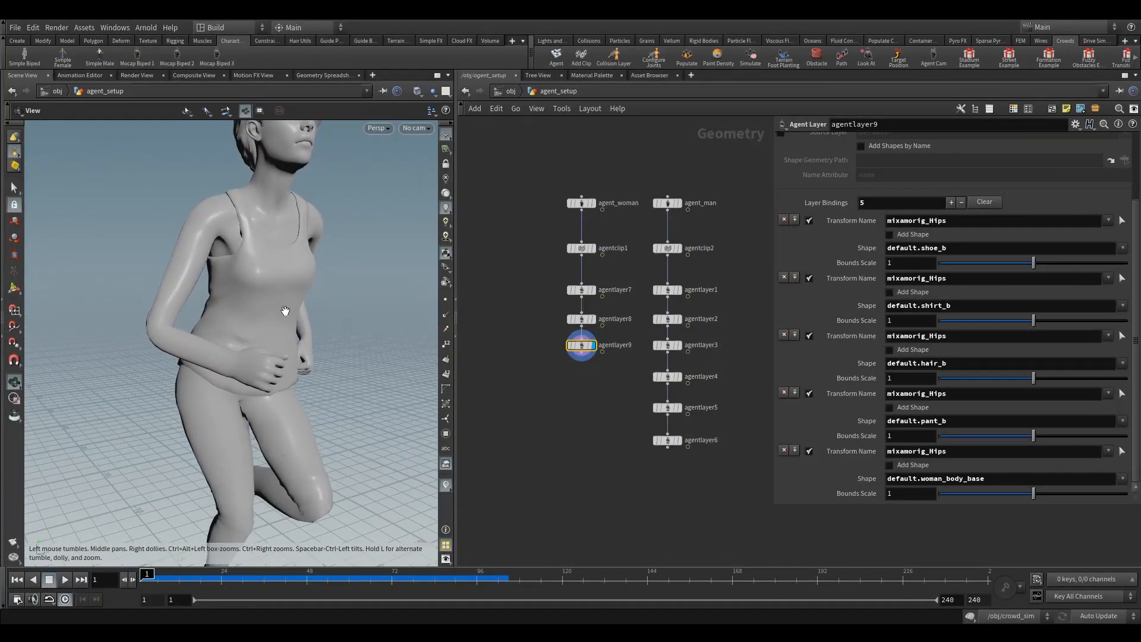
drag(277, 311, 262, 341)
right_drag(241, 321, 269, 322)
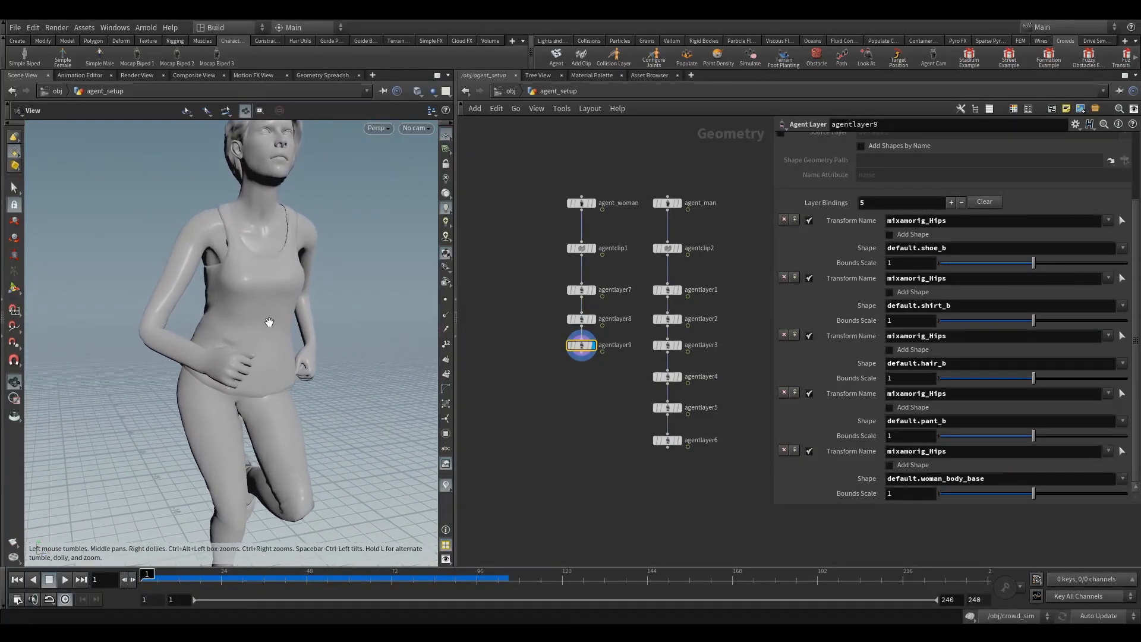
drag(269, 322, 292, 302)
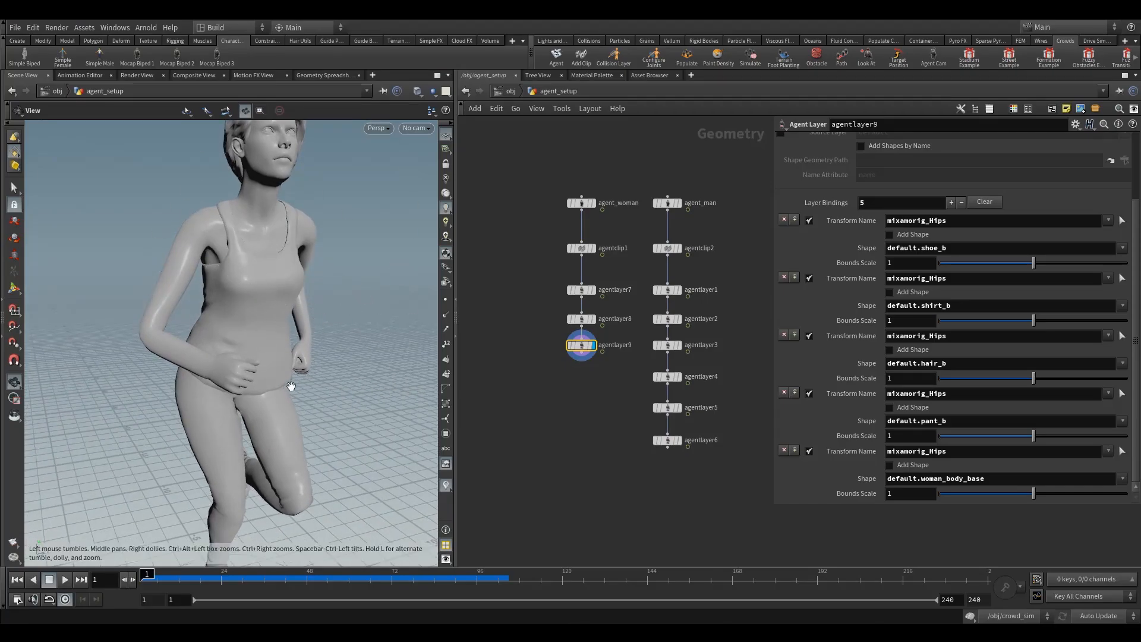
scroll(292, 388, down, 5)
scroll(292, 399, down, 2)
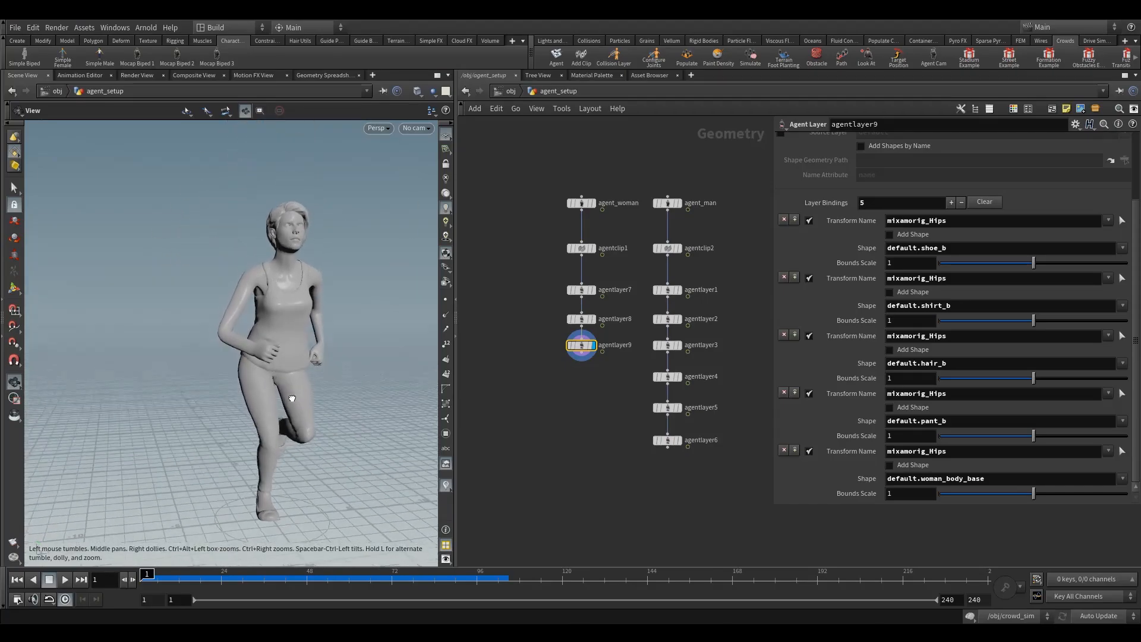
drag(292, 398, 280, 323)
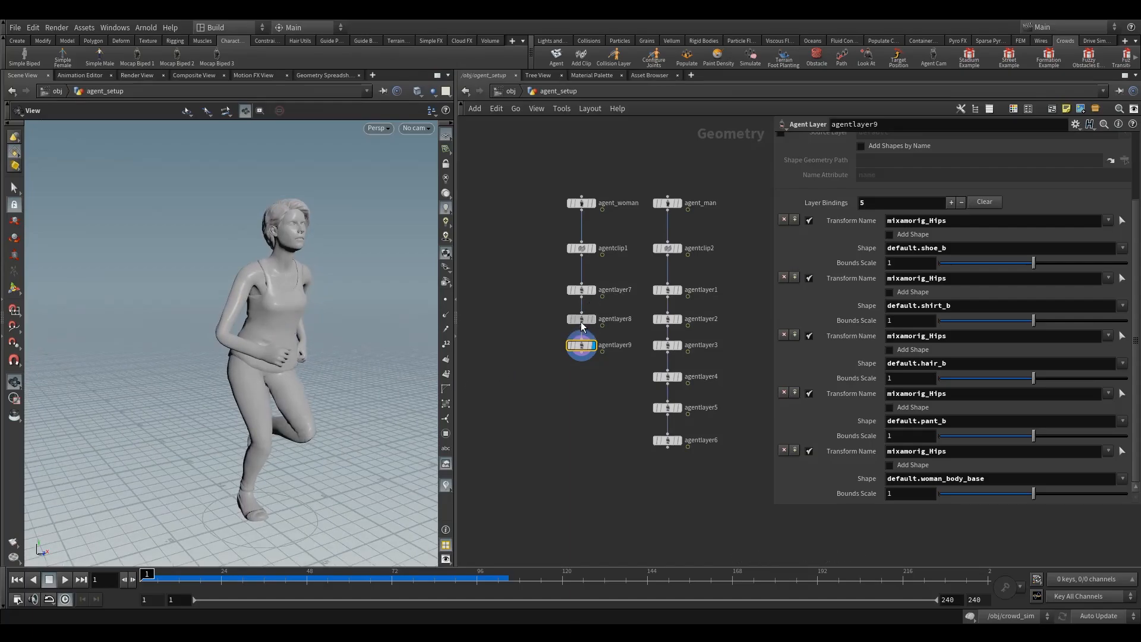
Step: Set the shoe binding's shape in agentlayer9 to default.shoe_c
drag(581, 323, 582, 325)
drag(537, 339, 584, 360)
text(c)
key(Return)
Step: Check the available shirt shapes and set agentlayer9's shirt binding to default.shirt_c
click(952, 305)
click(1121, 305)
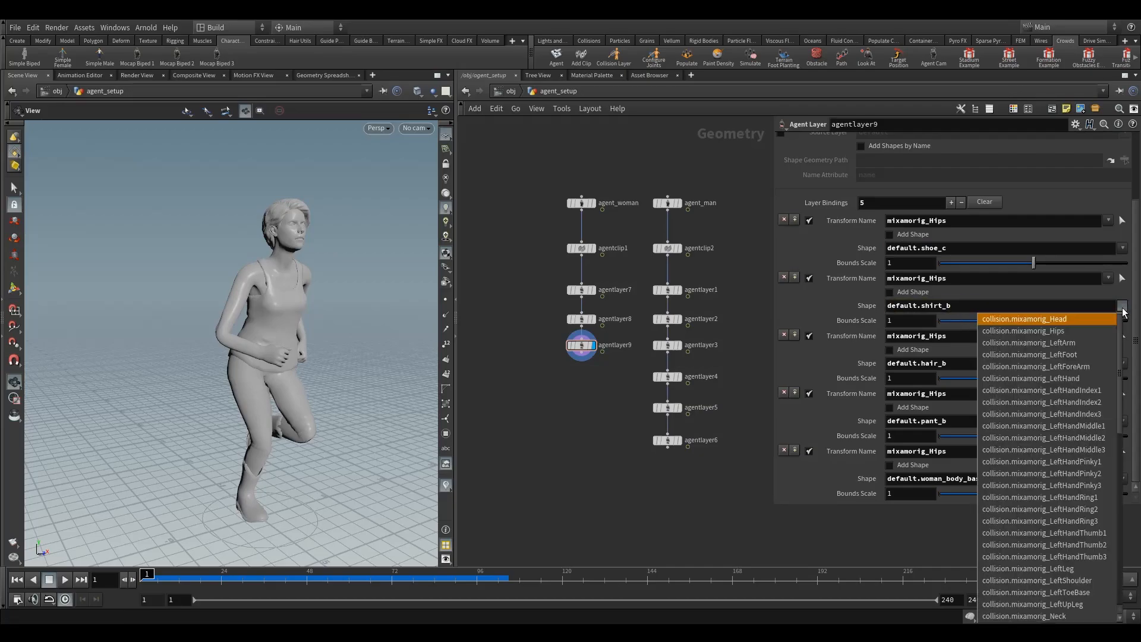
scroll(1119, 362, down, 12)
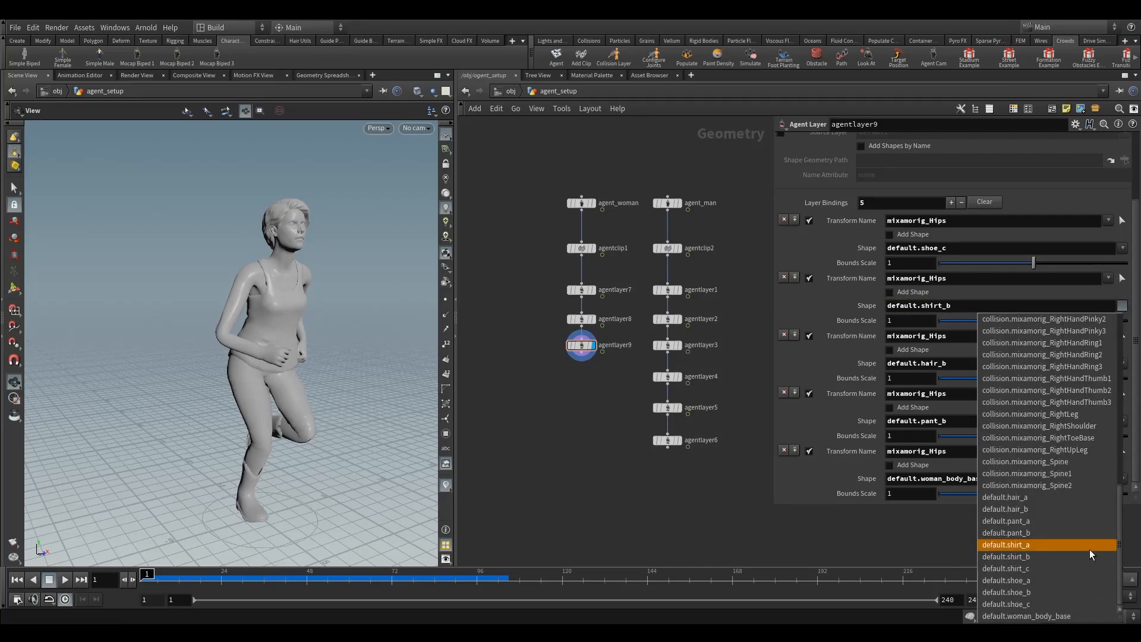
click(1051, 556)
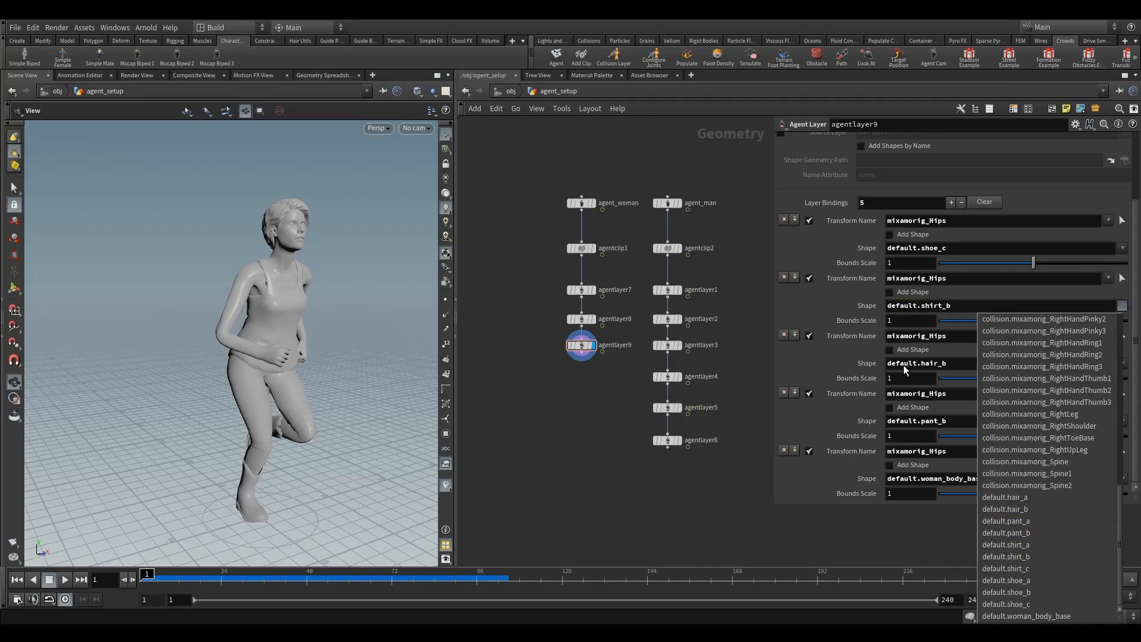
drag(945, 306, 962, 307)
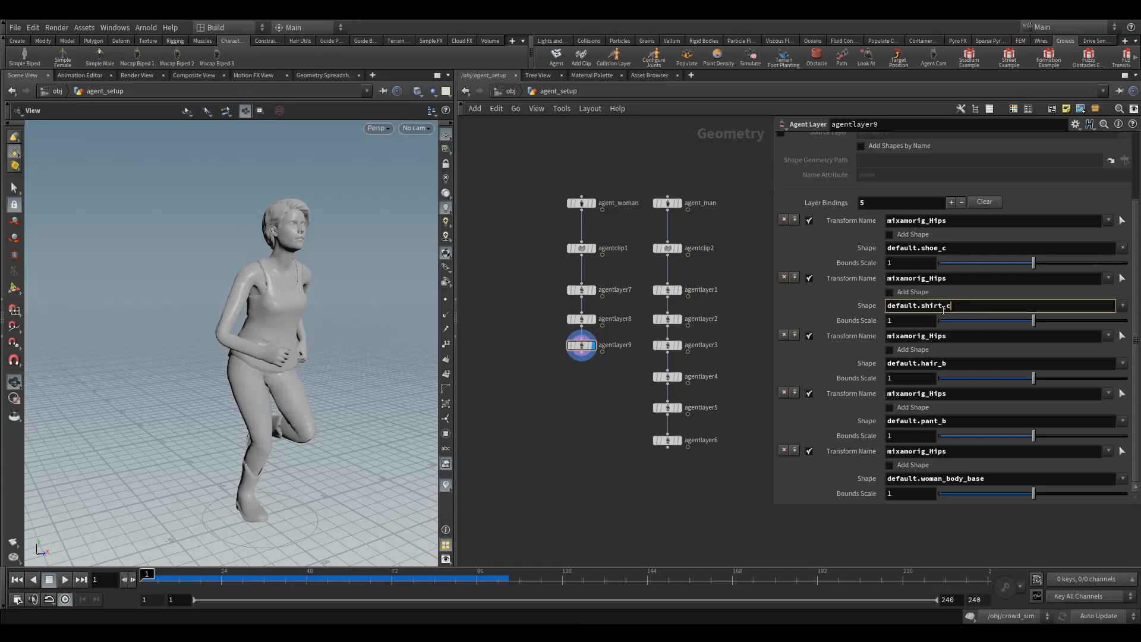
text(c)
key(Return)
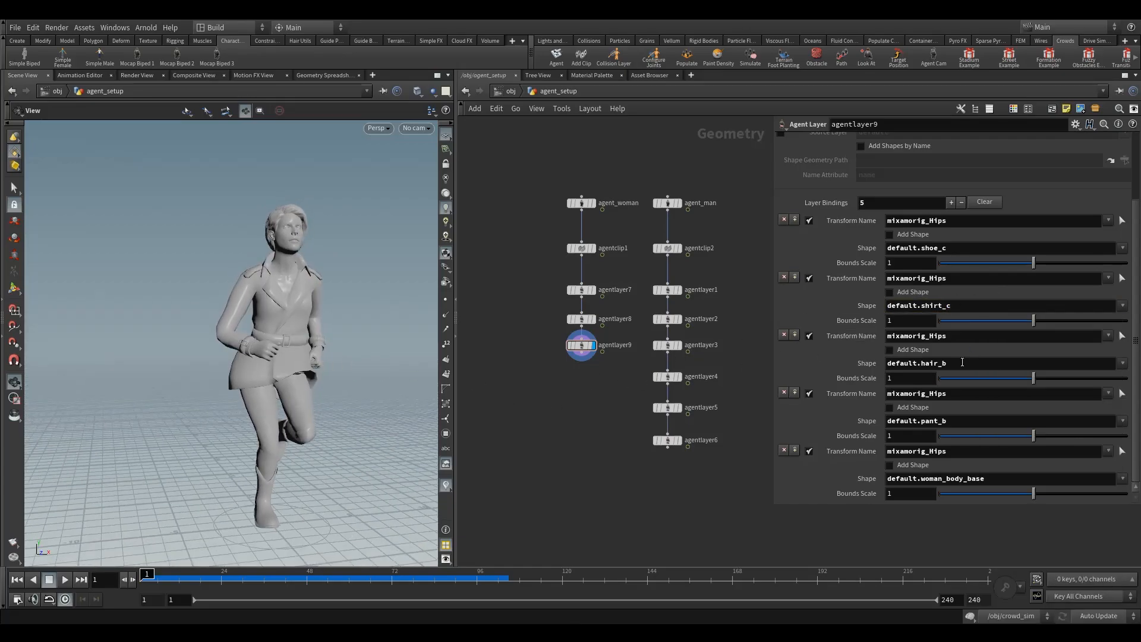
Step: Review the hair shapes available for agentlayer9's hair binding
click(964, 366)
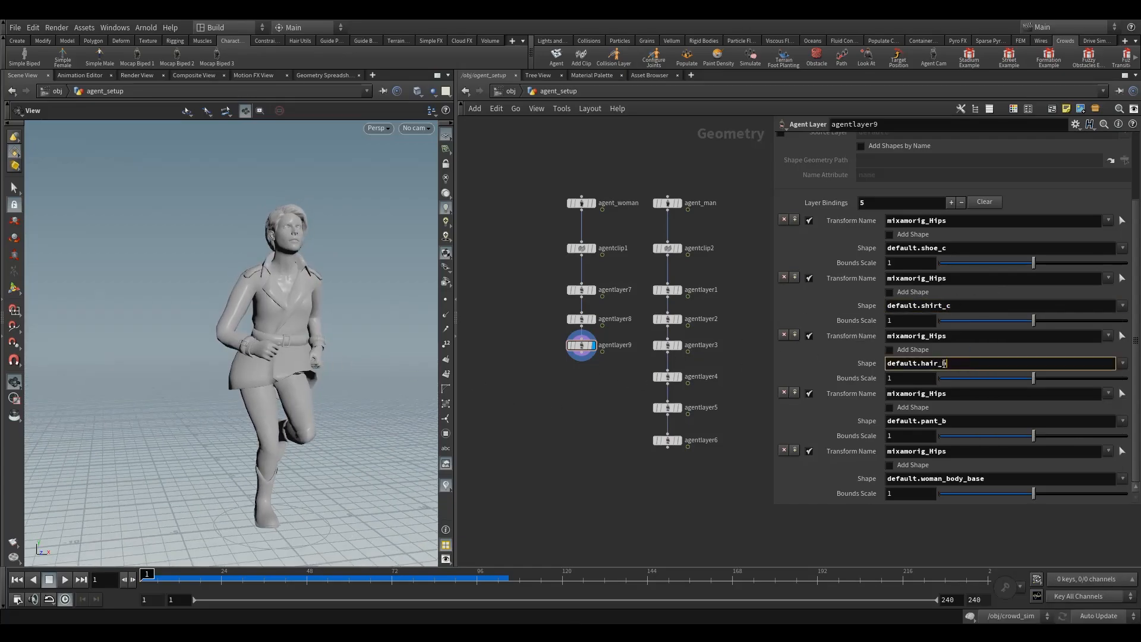
click(1123, 363)
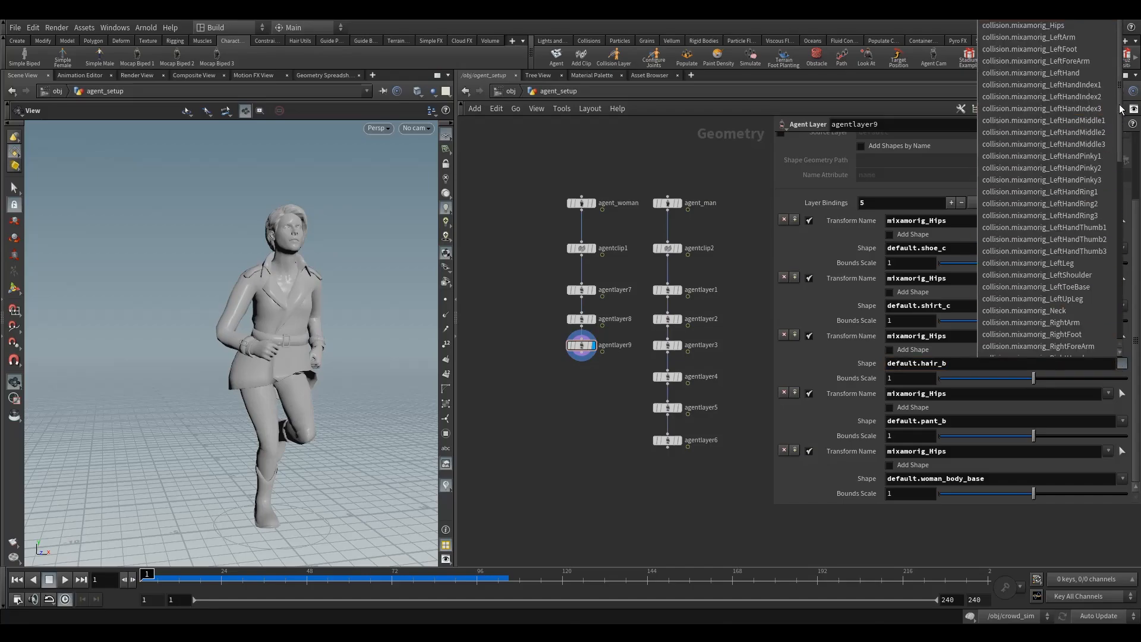
scroll(1122, 245, down, 3)
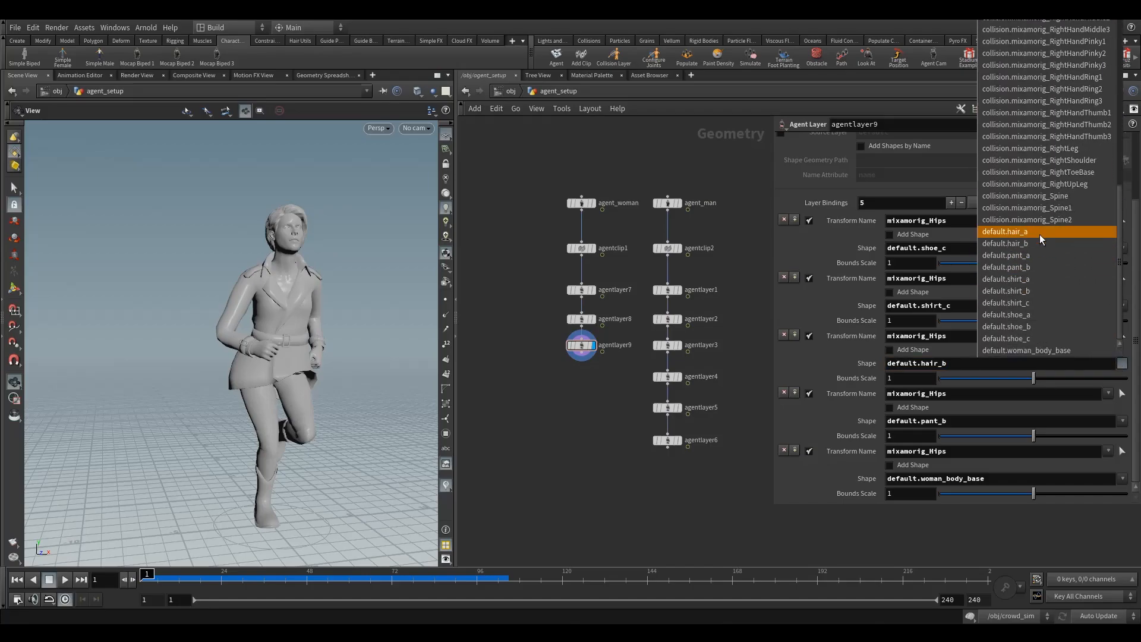
click(598, 466)
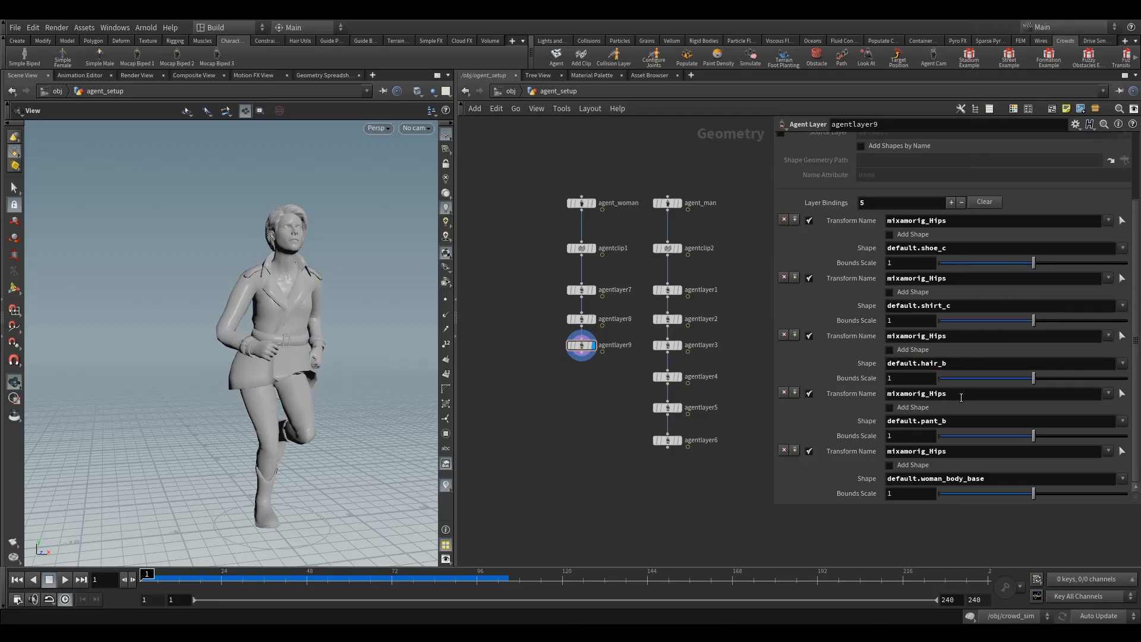
Step: Try default.pant_c on agentlayer9's pants binding, check the available shapes and restore default.pant_b
click(961, 420)
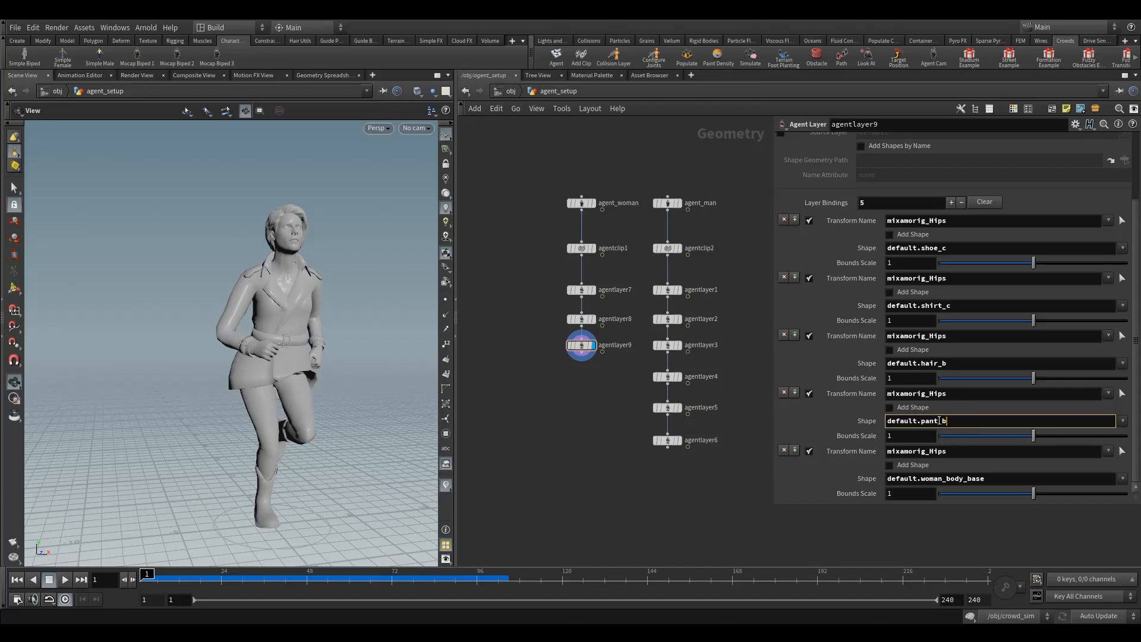
drag(289, 432, 324, 429)
click(1121, 421)
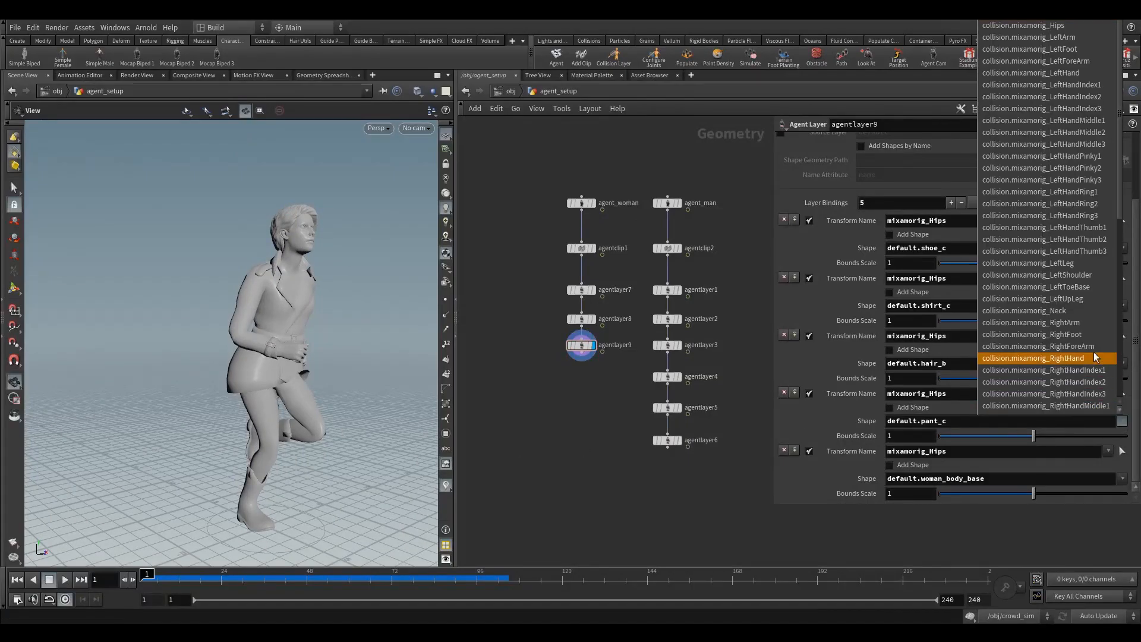
scroll(1123, 189, down, 10)
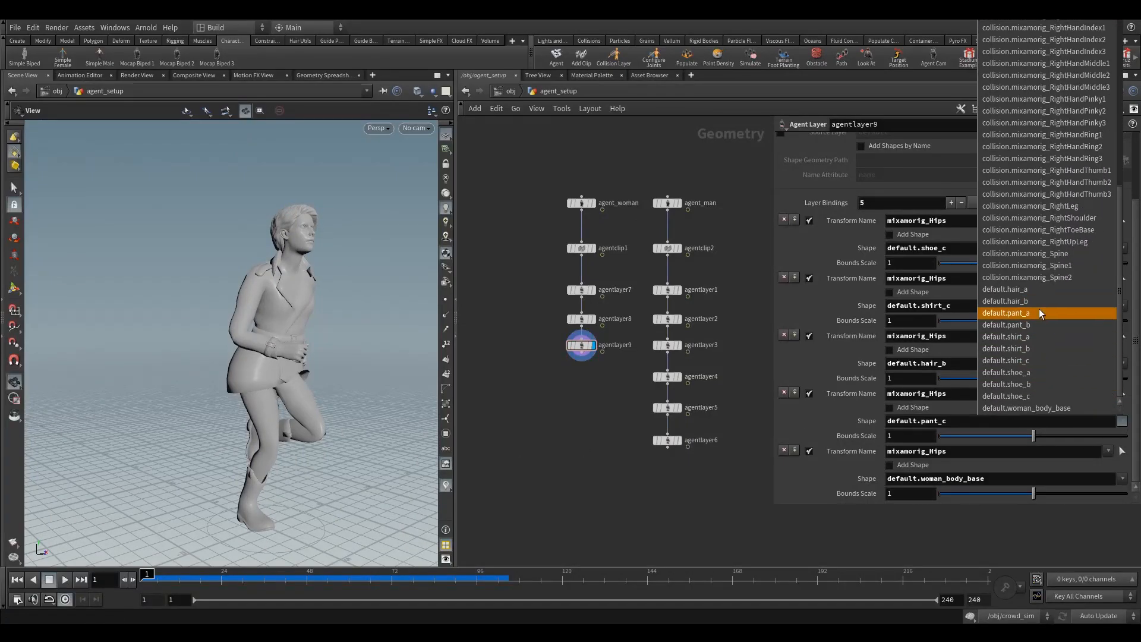
click(540, 420)
drag(311, 399, 549, 358)
drag(942, 421, 965, 425)
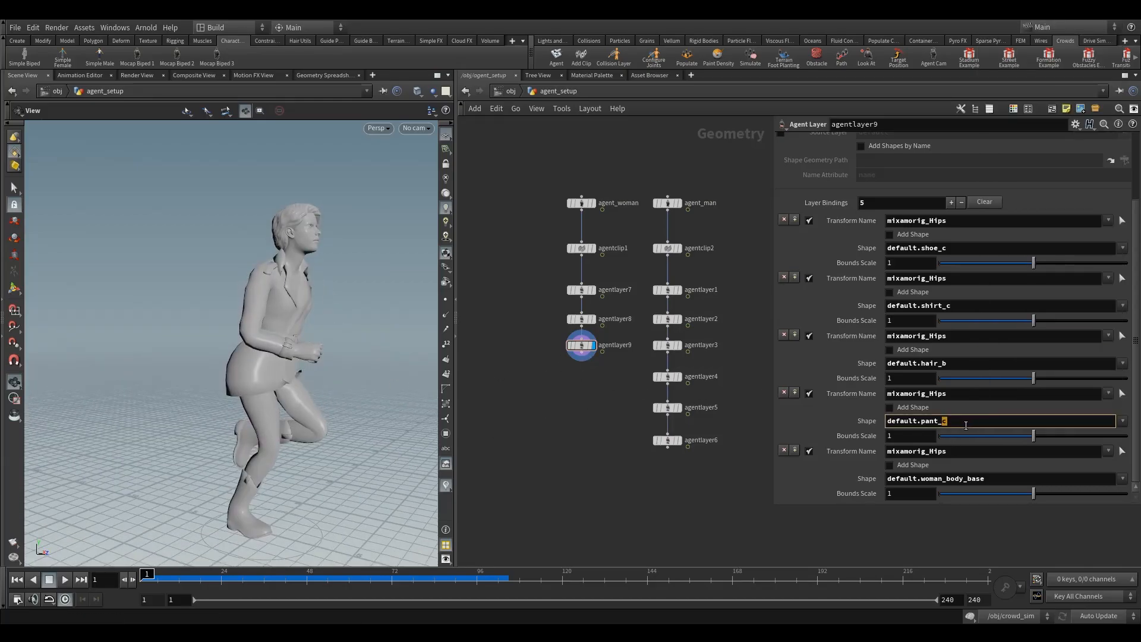
text(b)
key(Return)
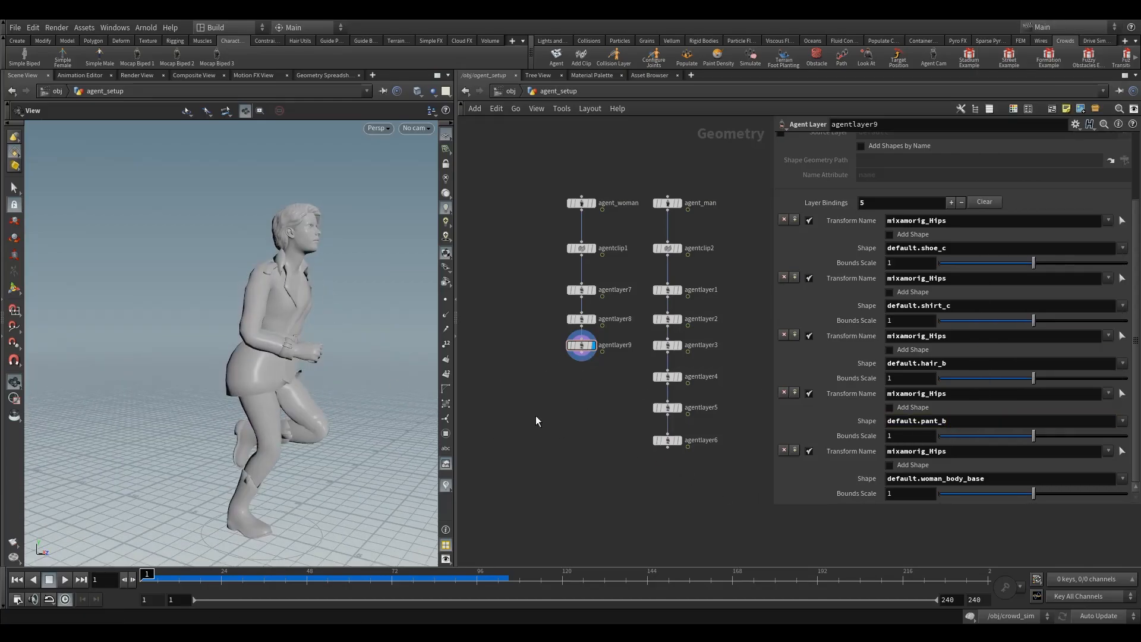
drag(321, 392, 349, 418)
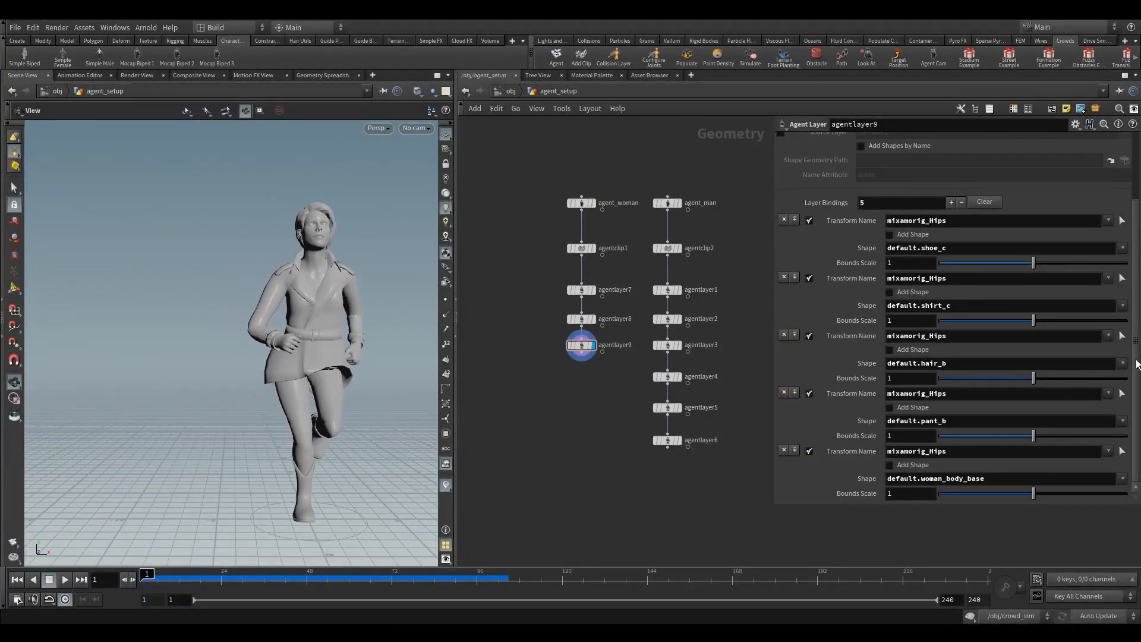
click(964, 455)
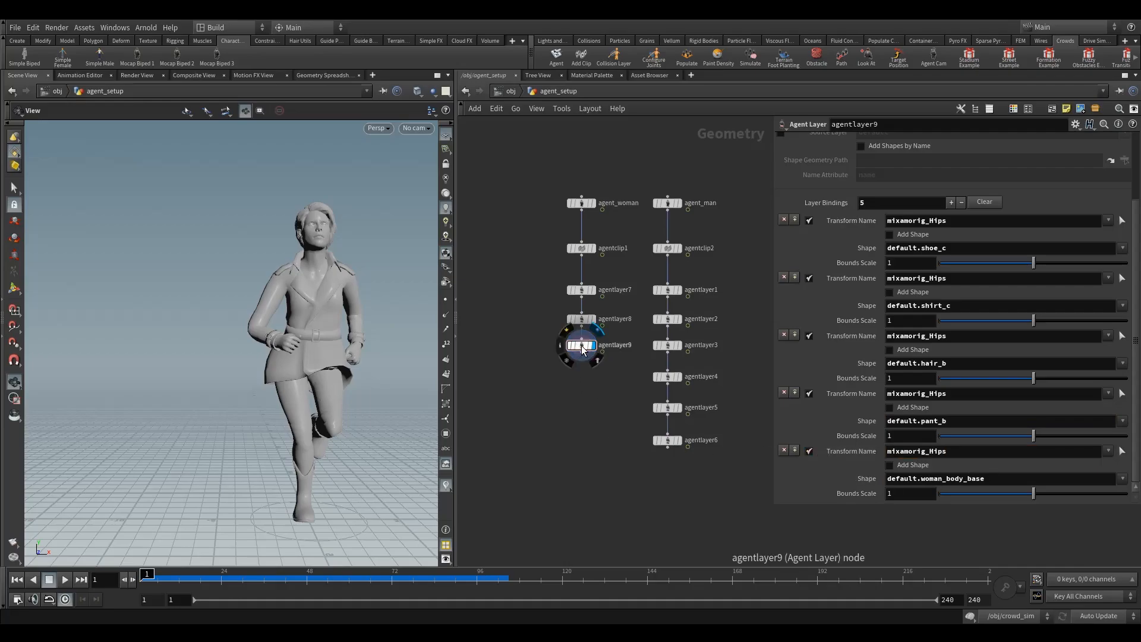
Step: Set agentlayer9's layer name to 3 and insert a duplicate of the node between agentlayer8 and agentlayer9
drag(583, 349, 583, 358)
scroll(973, 217, up, 3)
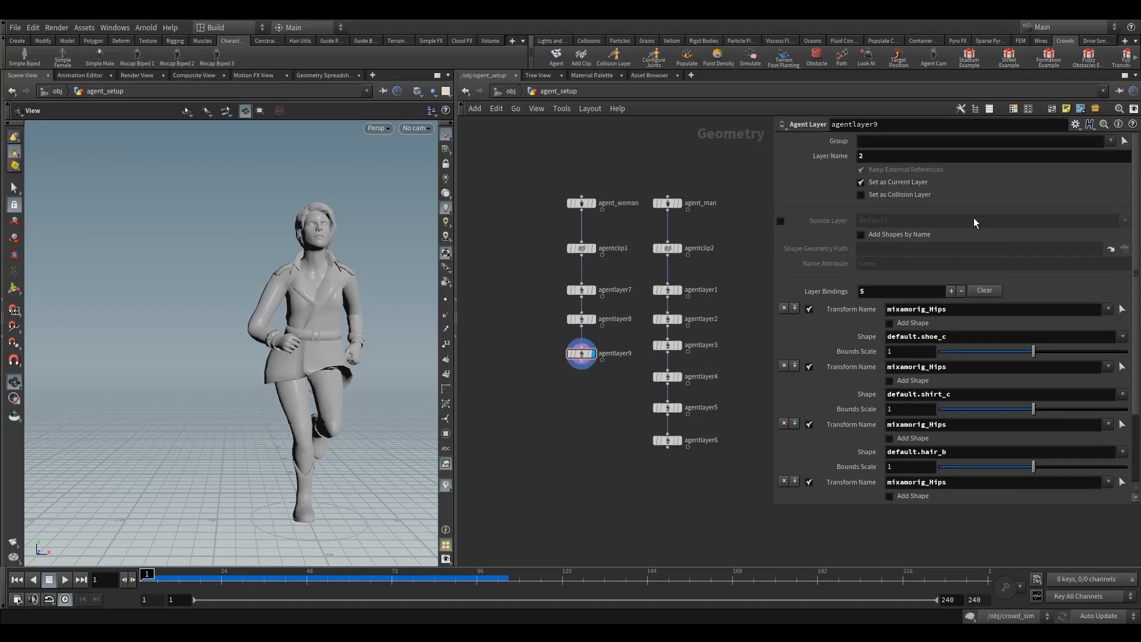
double_click(875, 155)
text(3)
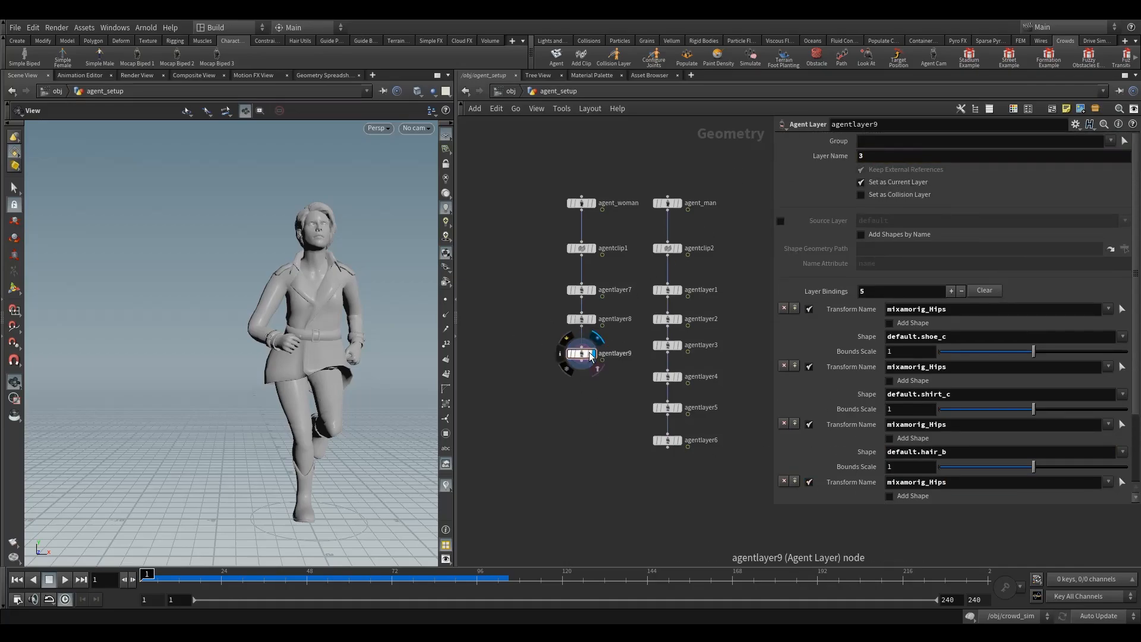
mouse_move(591, 355)
mouse_down()
mouse_move(585, 386)
mouse_move(586, 350)
mouse_move(604, 360)
mouse_move(586, 364)
mouse_move(580, 351)
mouse_up()
drag(559, 376, 585, 379)
Step: Set agentlayer9's shoe shape to default.shoe_a and its shirt shape to default.shirt_b
click(593, 387)
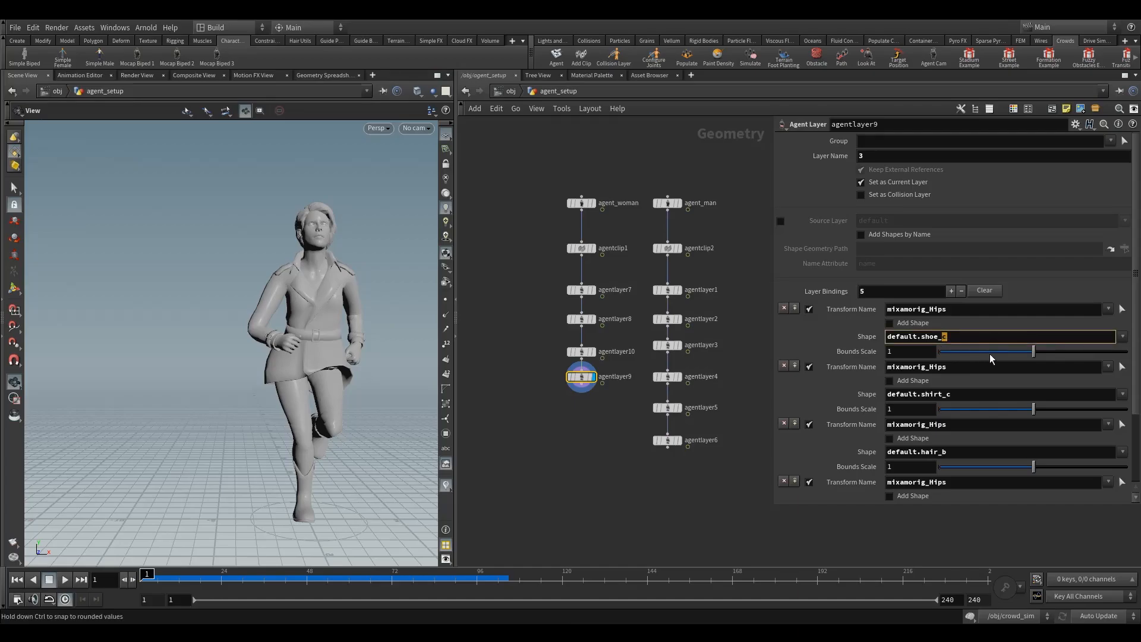
text(a)
drag(946, 394, 992, 402)
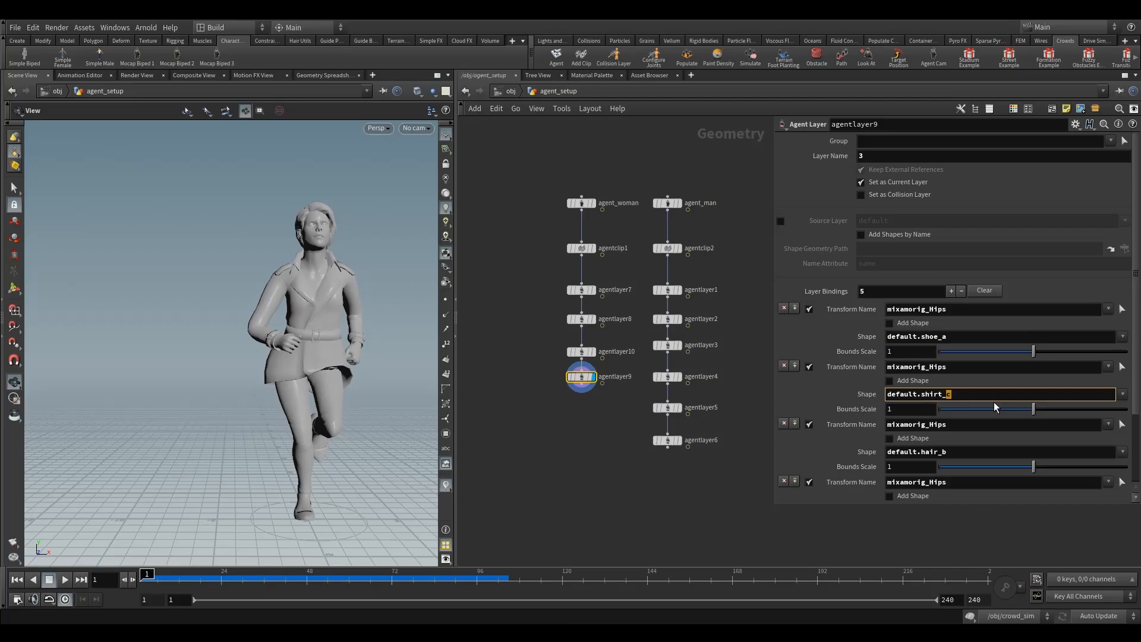
text(c1)
scroll(998, 418, down, 2)
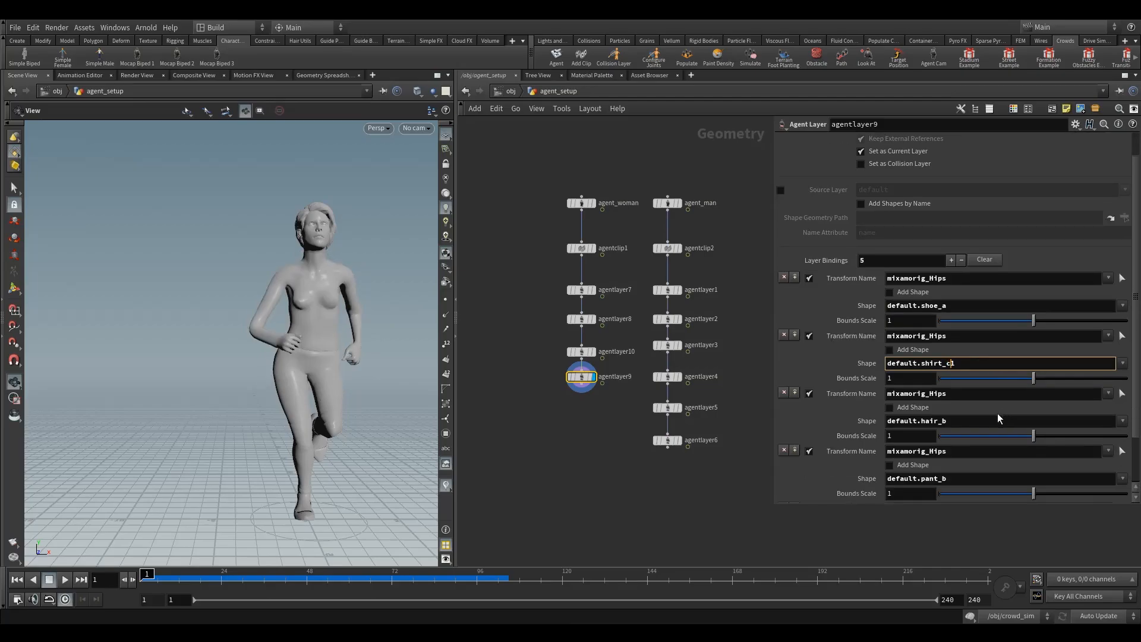
click(943, 422)
drag(945, 365, 982, 368)
text(b)
Step: Set agentlayer9's hair shape to default.hair_a and its pants shape to default.pant_b
drag(941, 424, 961, 427)
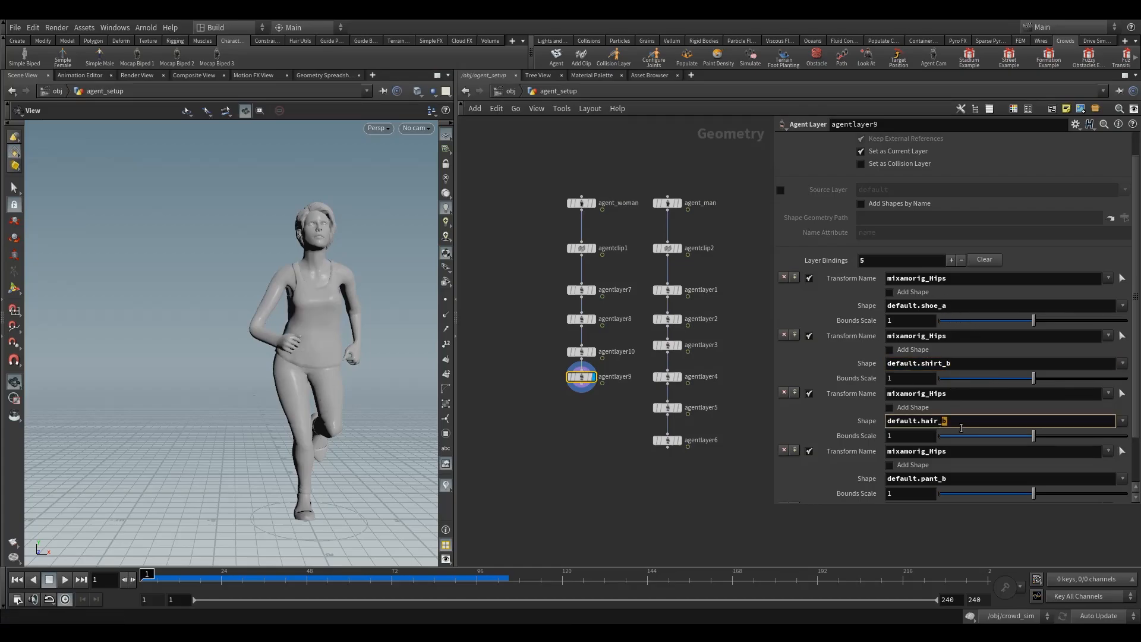
click(944, 478)
scroll(982, 443, down, 1)
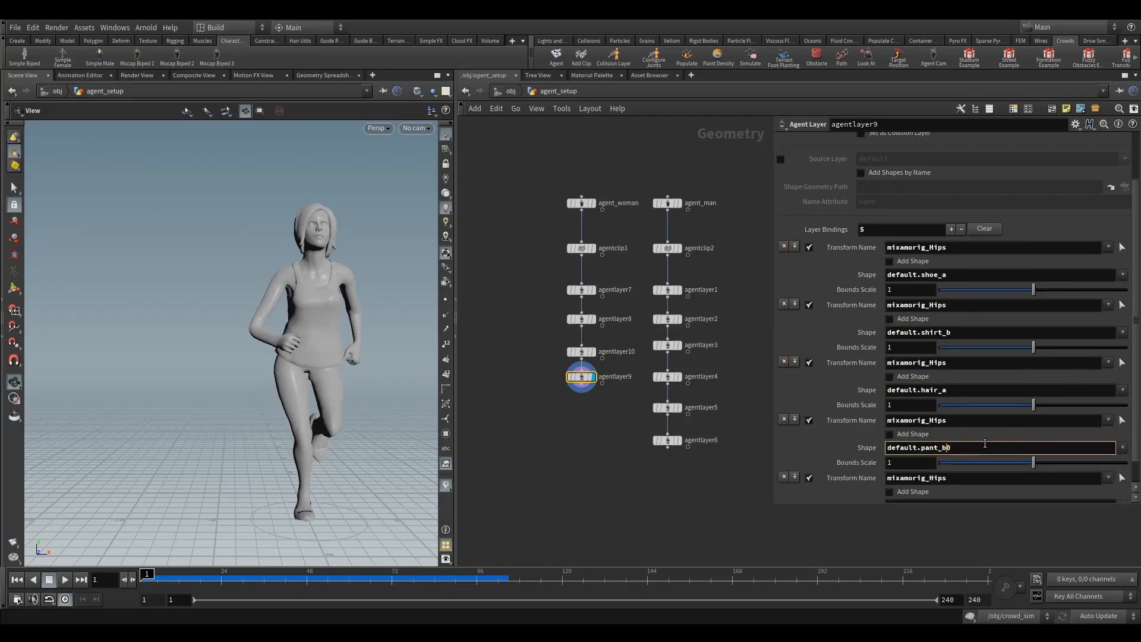
drag(941, 449, 969, 449)
text(b)
key(Return)
scroll(997, 448, down, 1)
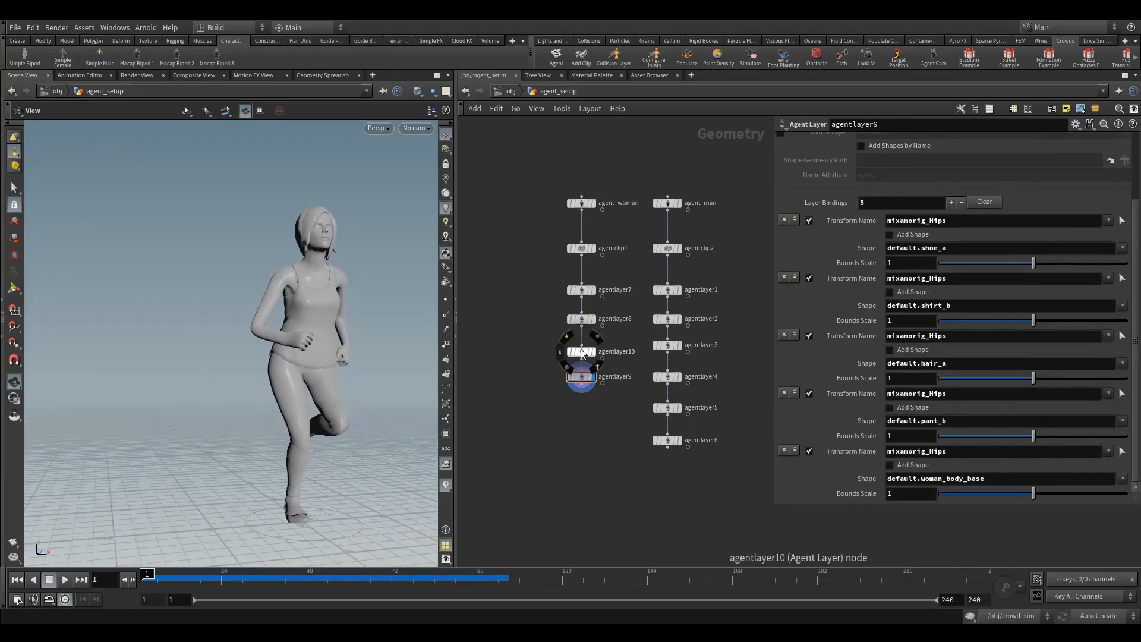
Step: Chain a duplicate of agentlayer9 below it and set the copy's shirt shape to default.shirt_a
drag(580, 351, 581, 345)
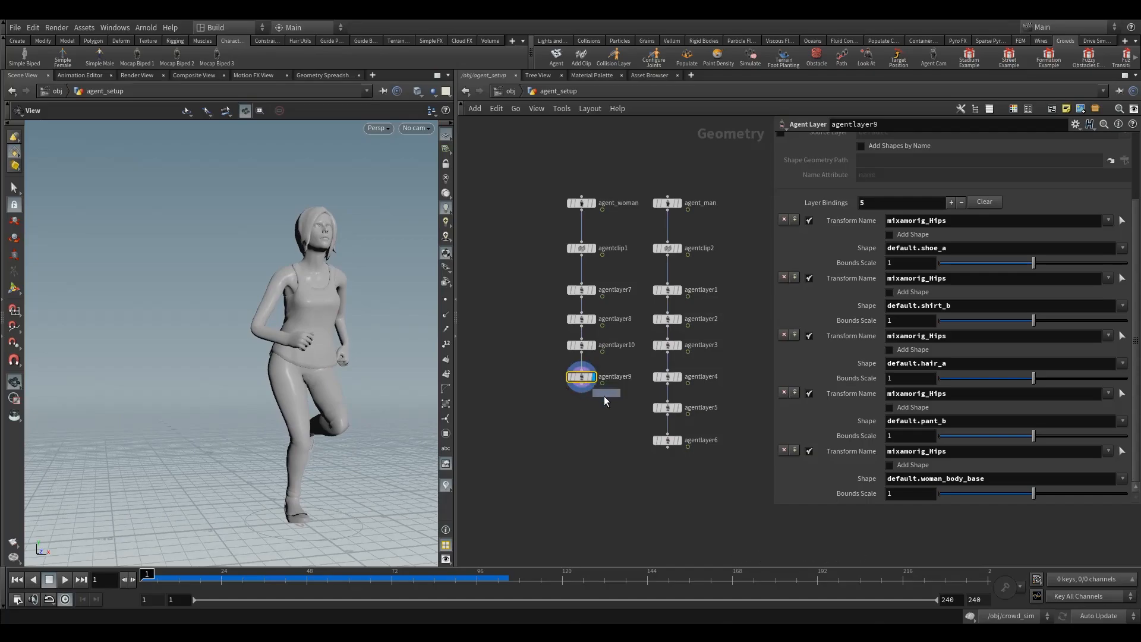
drag(580, 386, 607, 428)
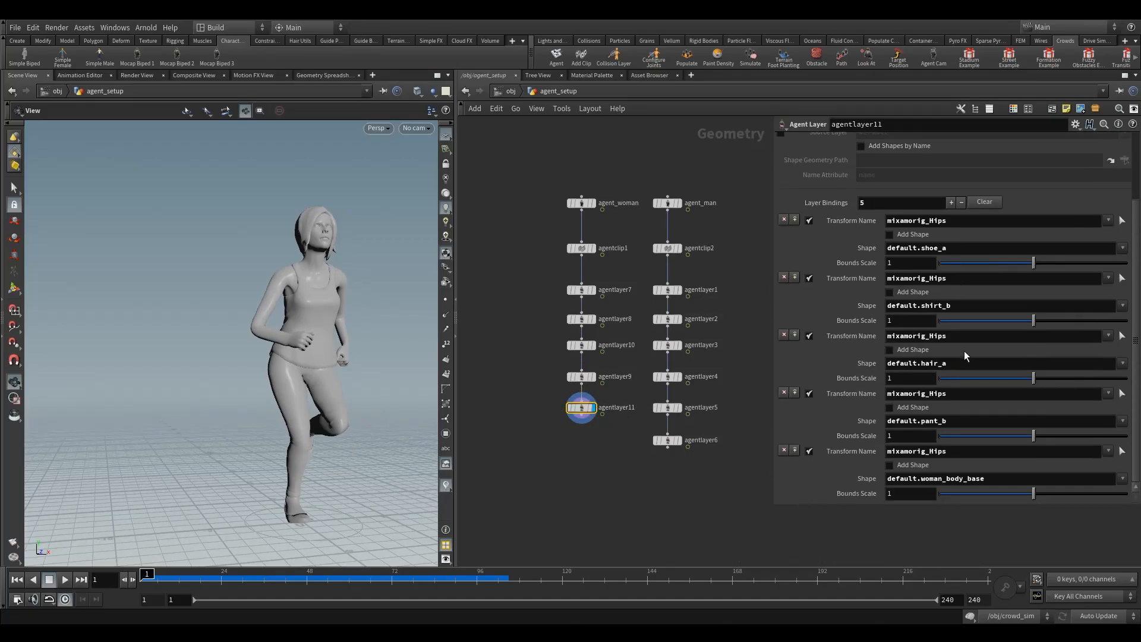
drag(944, 306, 997, 319)
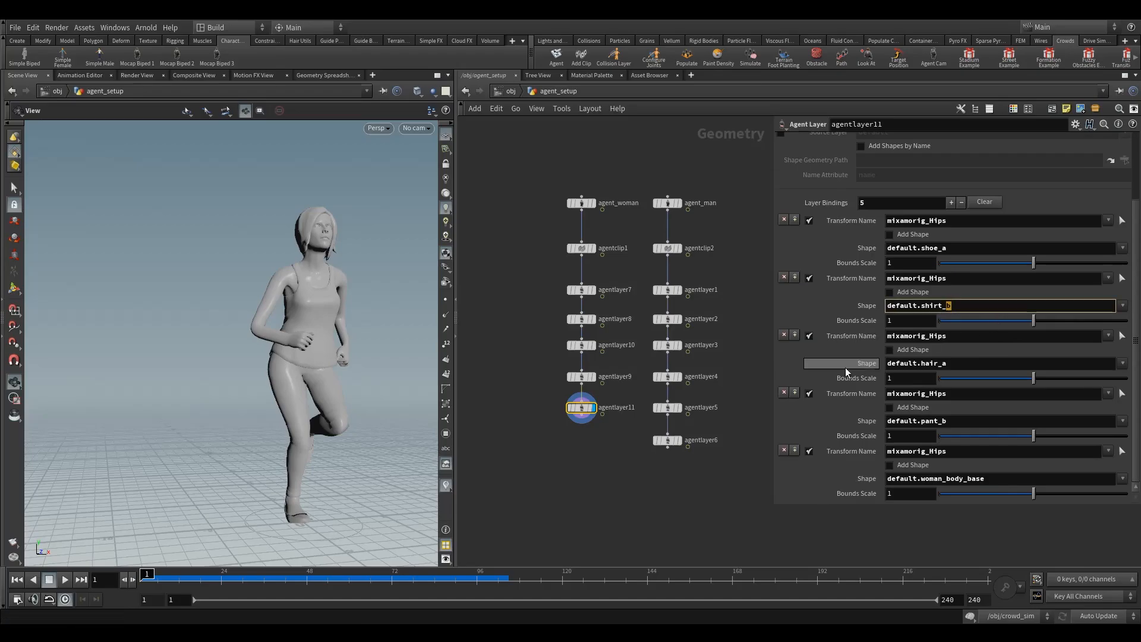
text(a)
key(Return)
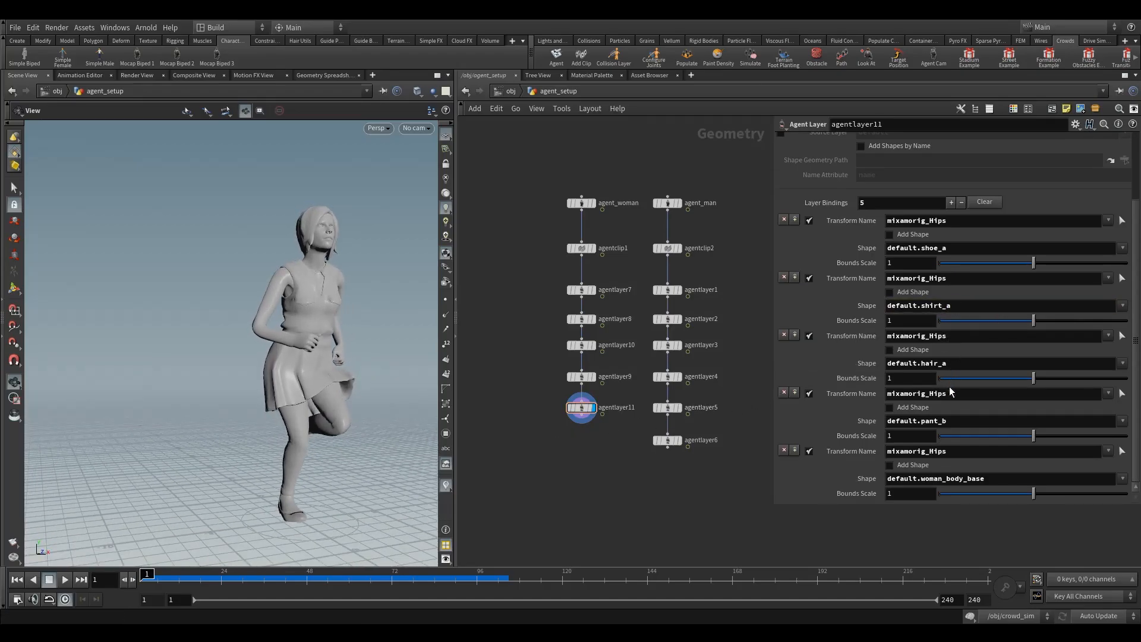
Step: Remove the default.pant_b binding from agentlayer11 and view the dressed woman from slightly farther away
click(784, 392)
mouse_move(374, 413)
mouse_down()
mouse_move(341, 419)
mouse_move(364, 416)
mouse_up()
right_drag(357, 375, 316, 397)
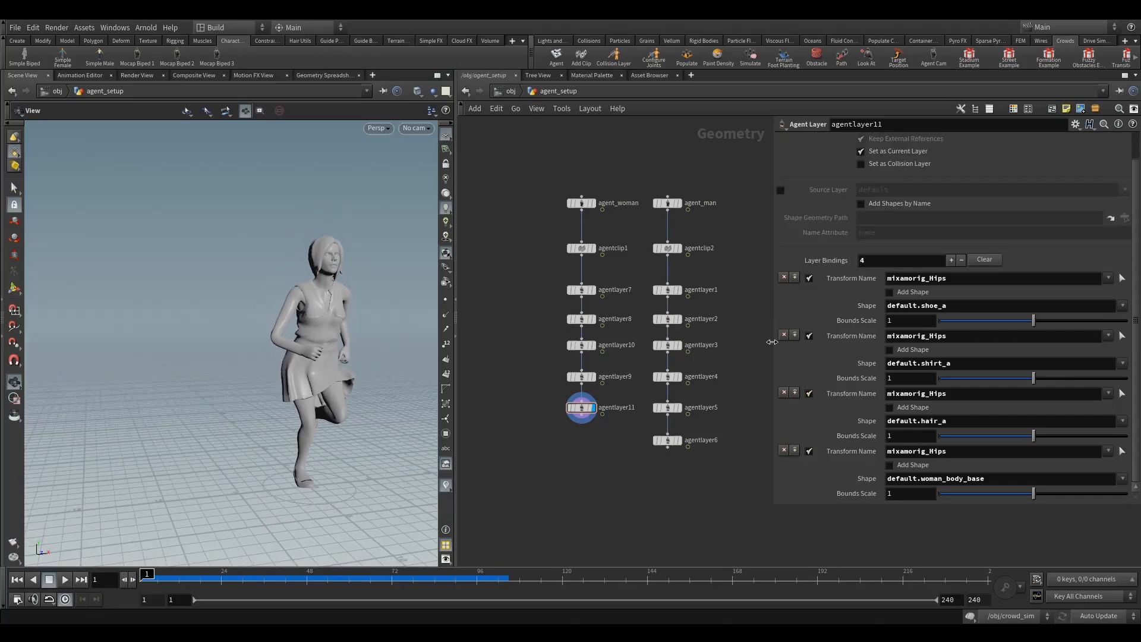
drag(582, 412, 581, 413)
Step: Check the bindings of agentlayer7 and agentlayer9, and chain a duplicate of agentlayer11 below it
click(569, 289)
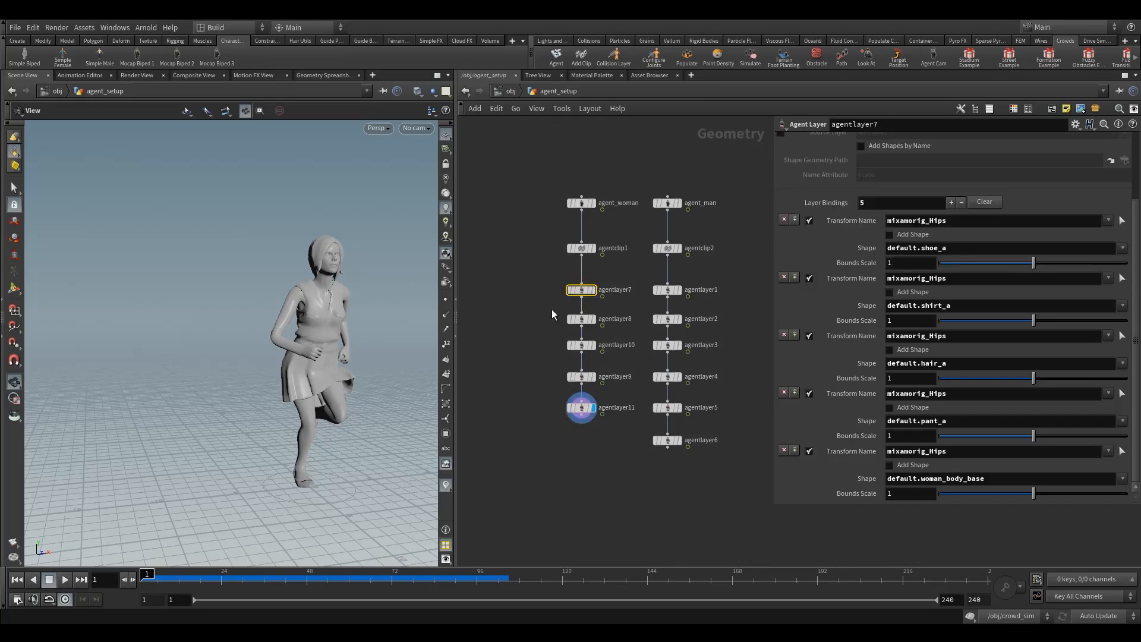
drag(582, 407, 581, 445)
click(571, 378)
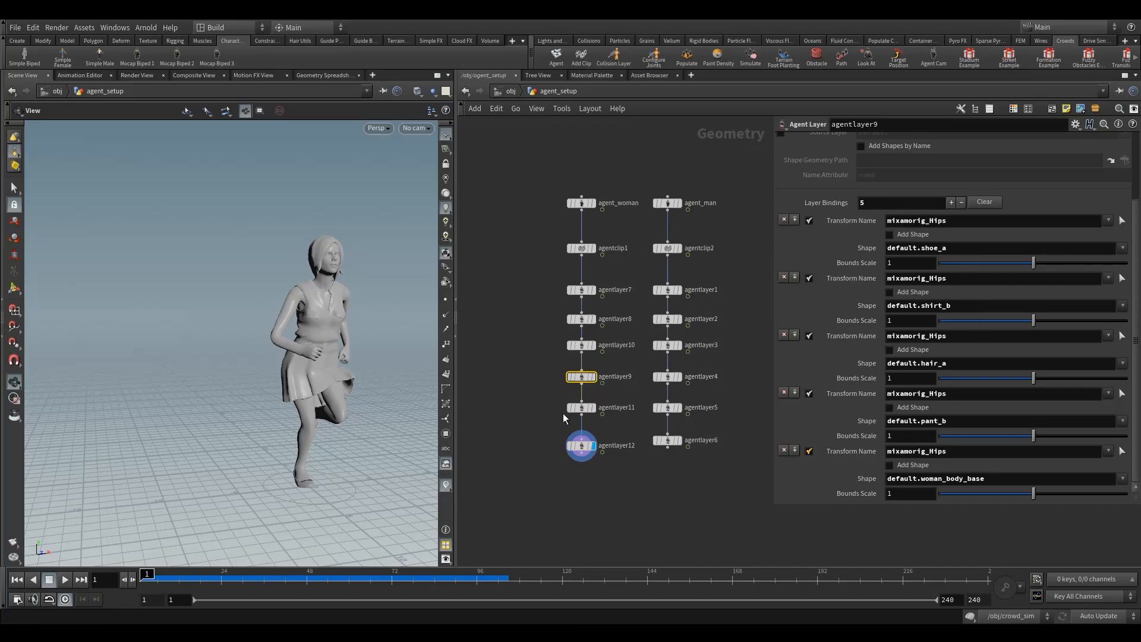
click(567, 443)
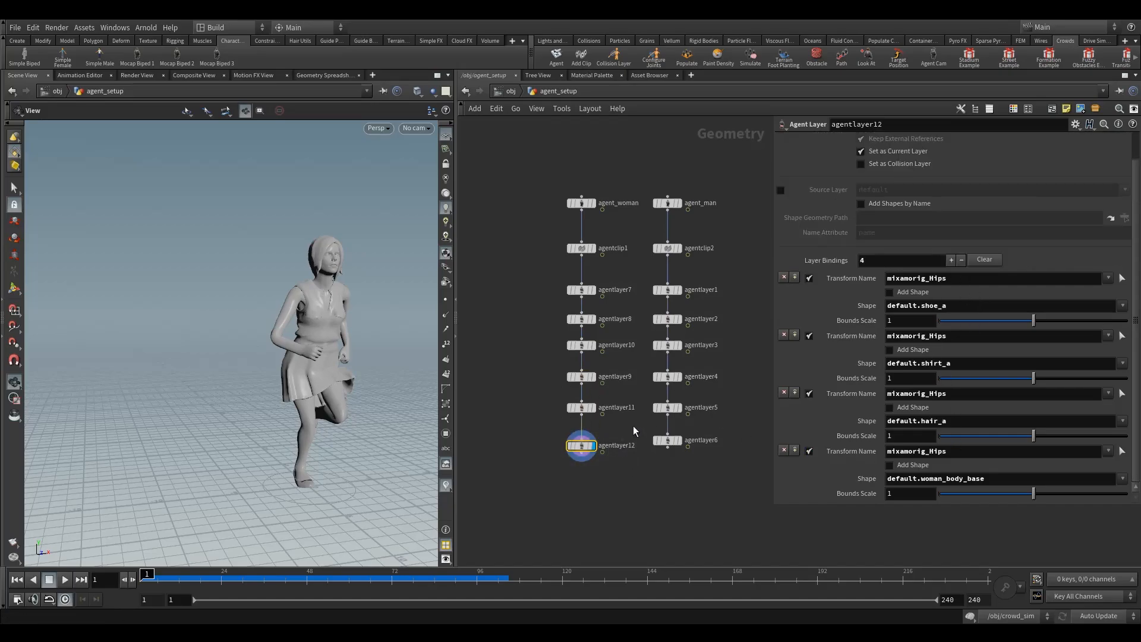
Step: Set agentlayer12's shoe, shirt and hair shapes to default.shoe_b, default.shirt_a and default.hair_b
click(944, 306)
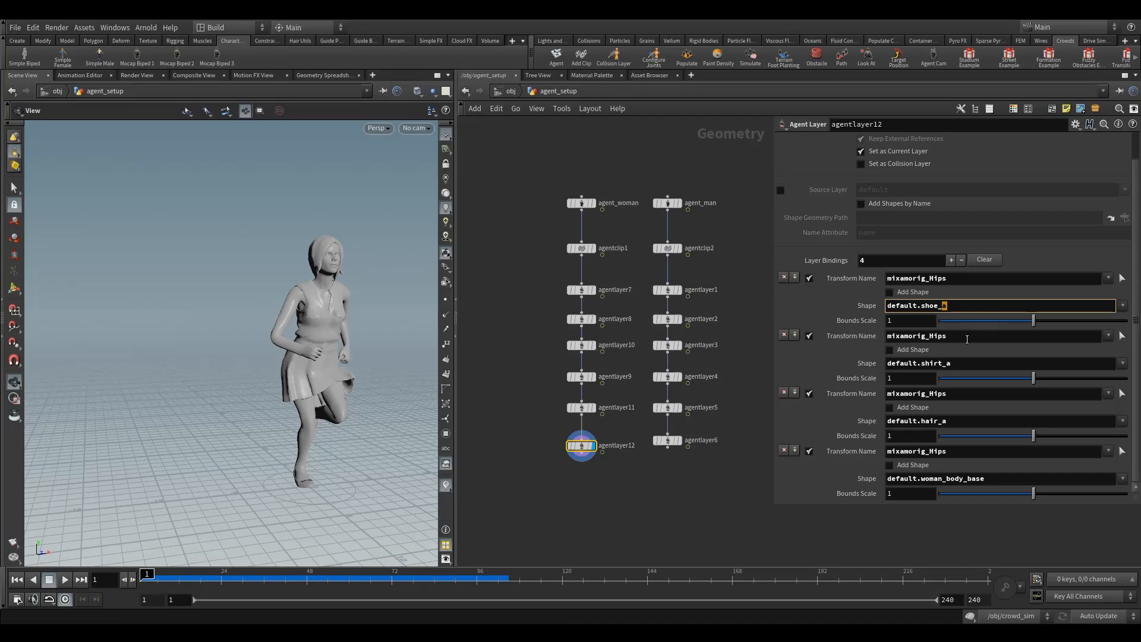
text(b)
key(Return)
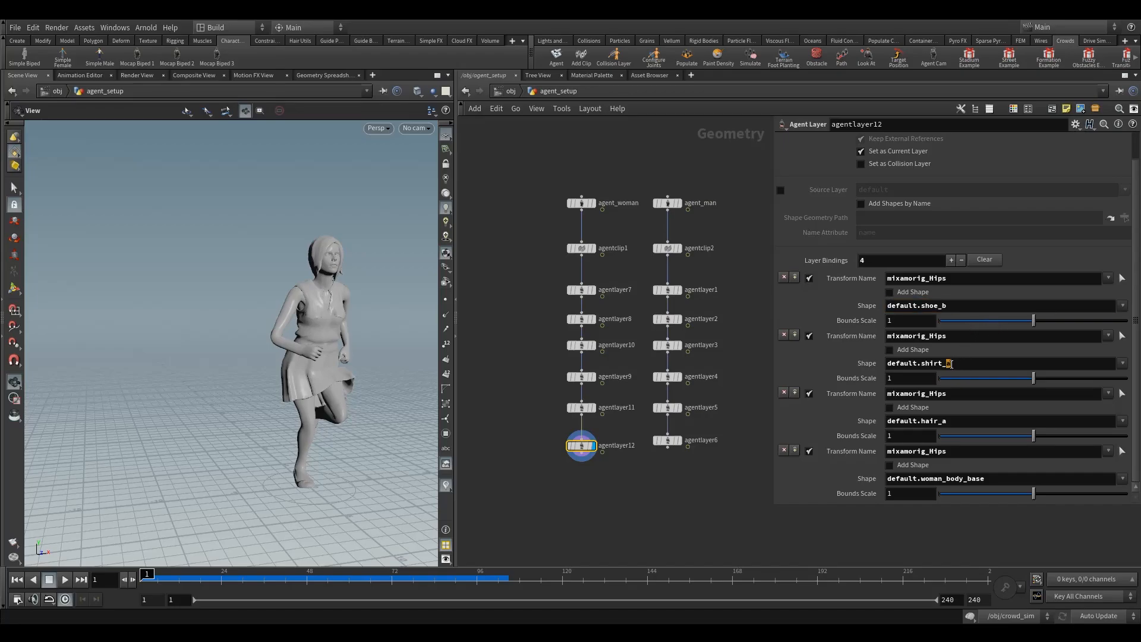
text(a)
key(Return)
click(941, 422)
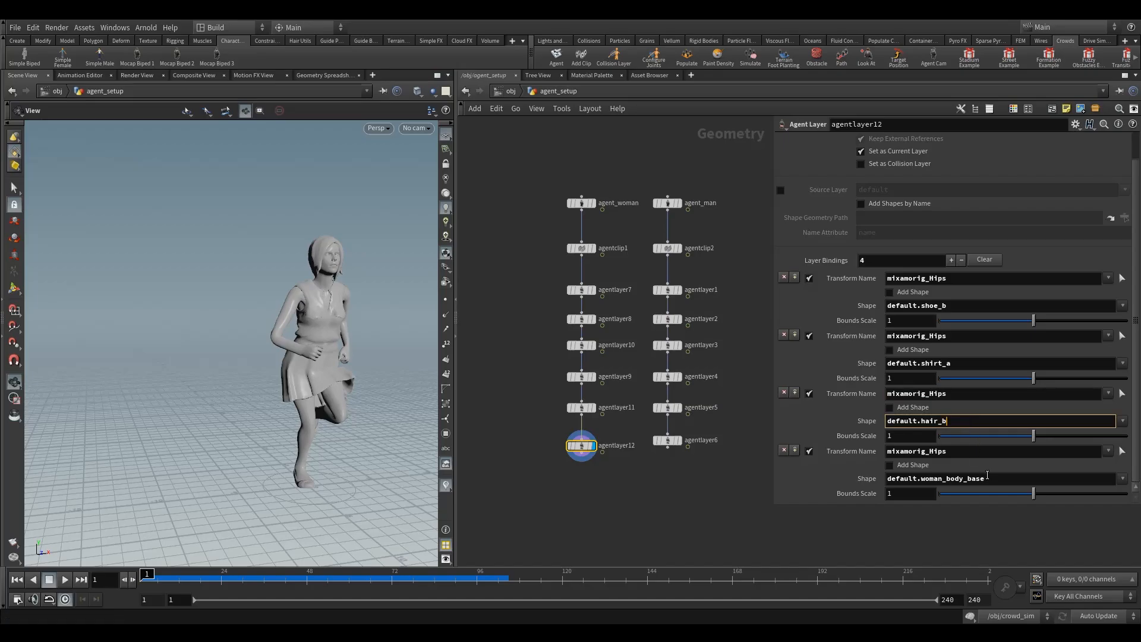
key(Return)
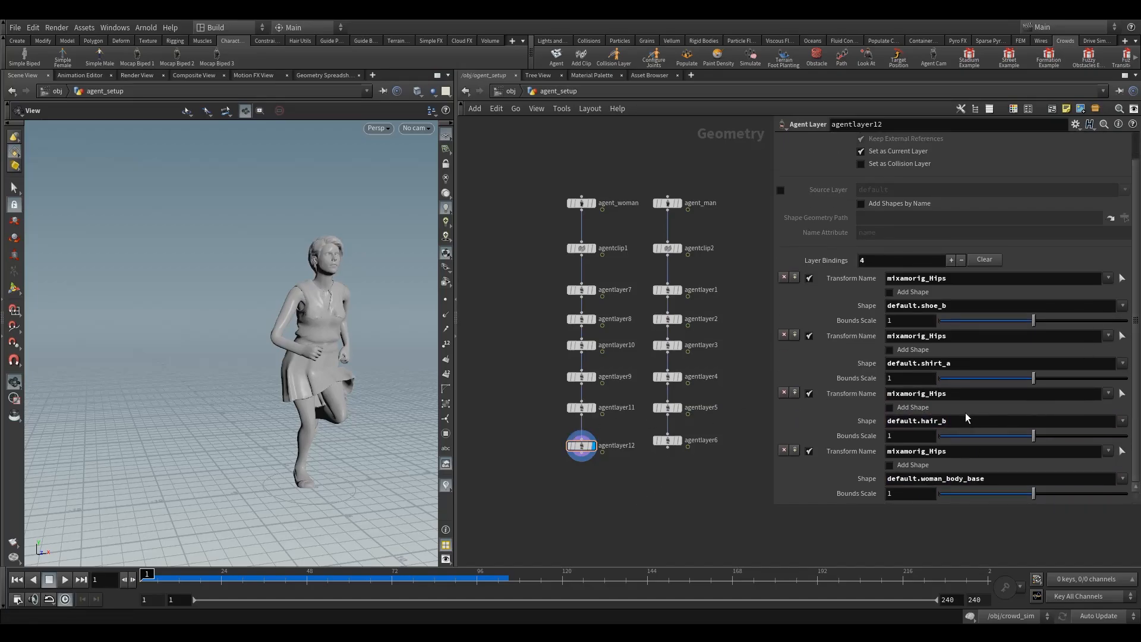
Step: Insert a layer binding before the default.woman_body_base binding in agentlayer12 and move the node closer beneath agentlayer11
click(794, 450)
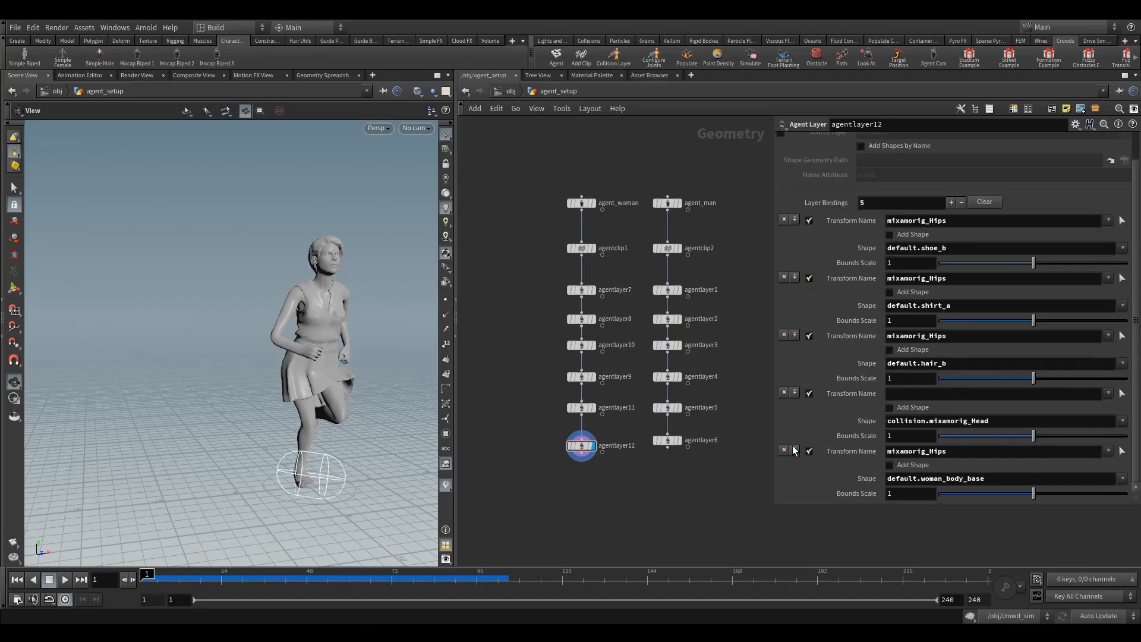
drag(569, 451, 578, 438)
click(575, 435)
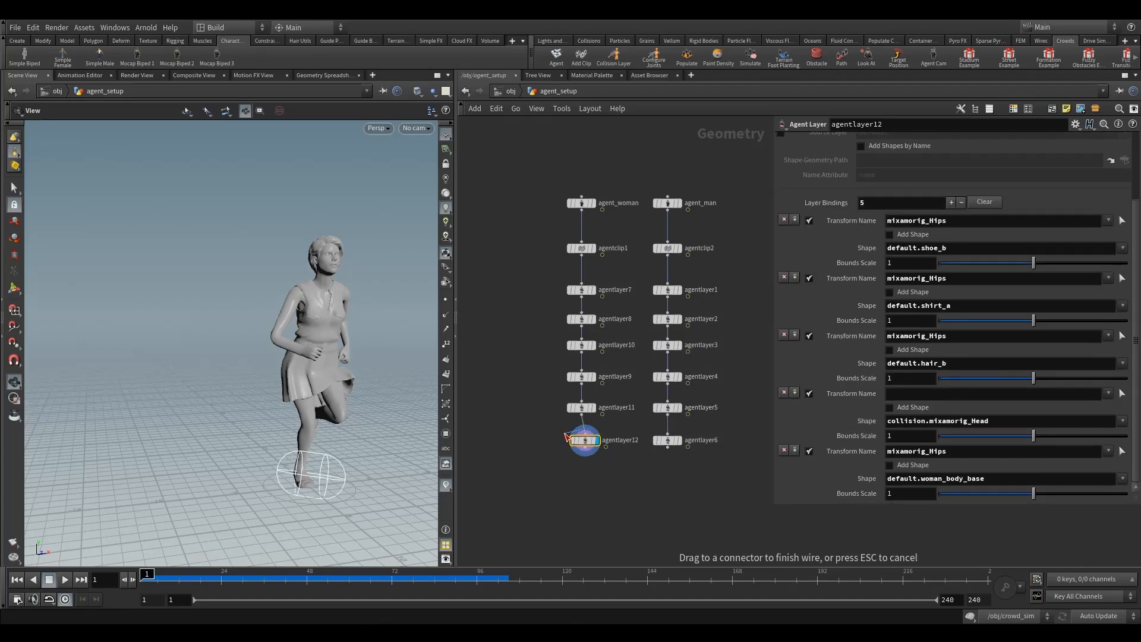
click(545, 430)
key(ctrl+z)
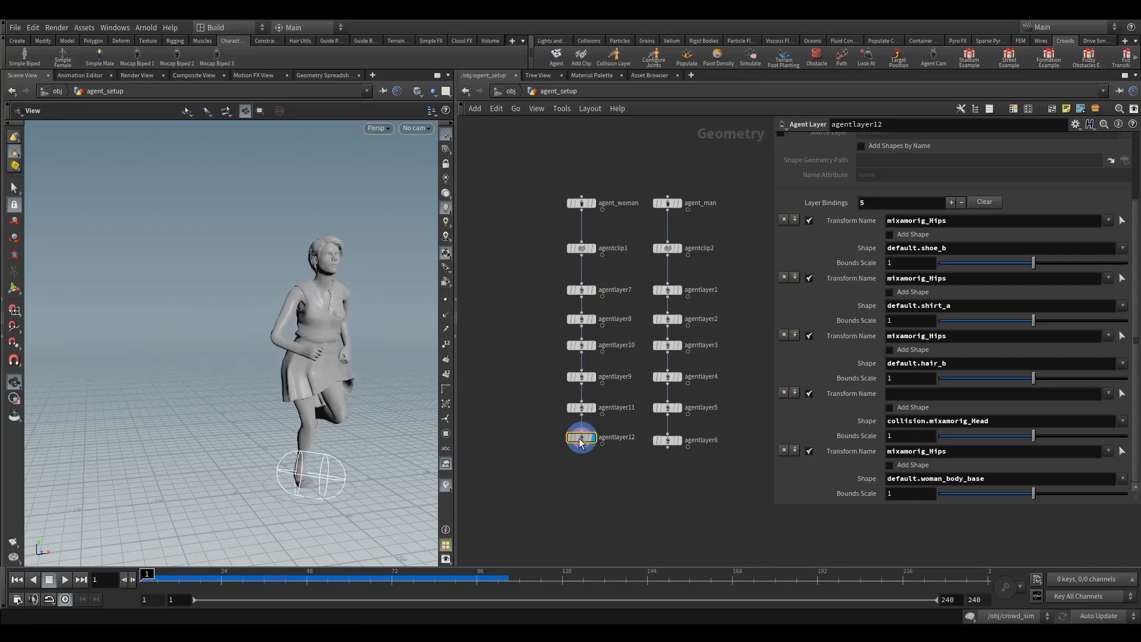
Step: Set the new agentlayer12 binding's transform name to mixamorig_Hips and its shape to default.pant_a
click(959, 364)
double_click(901, 367)
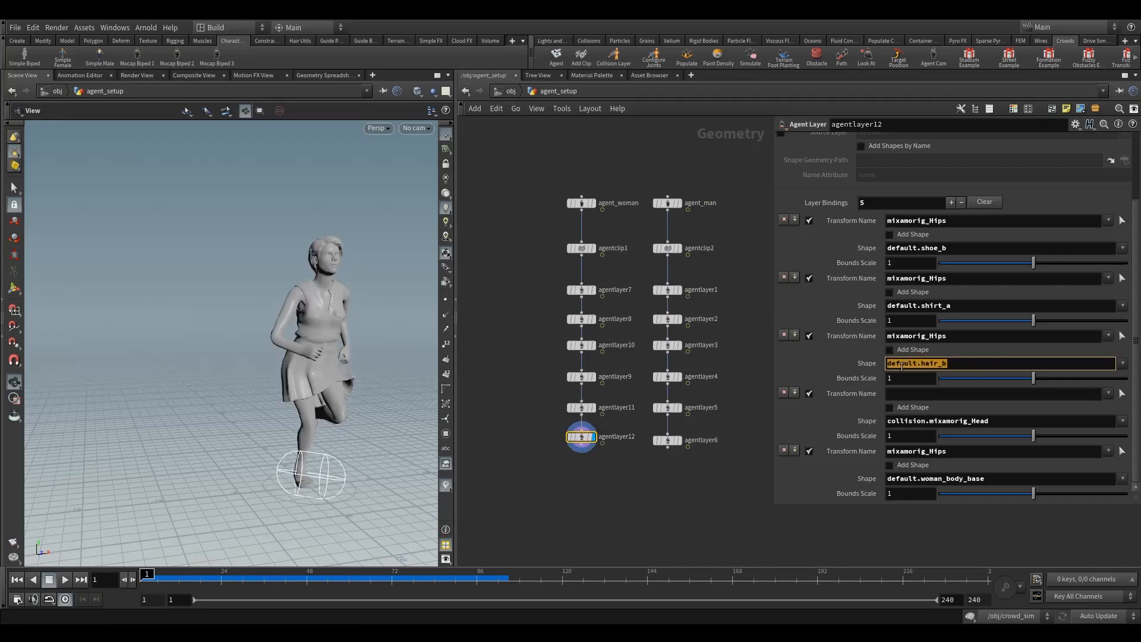
click(920, 395)
text(mixamorig_Hips)
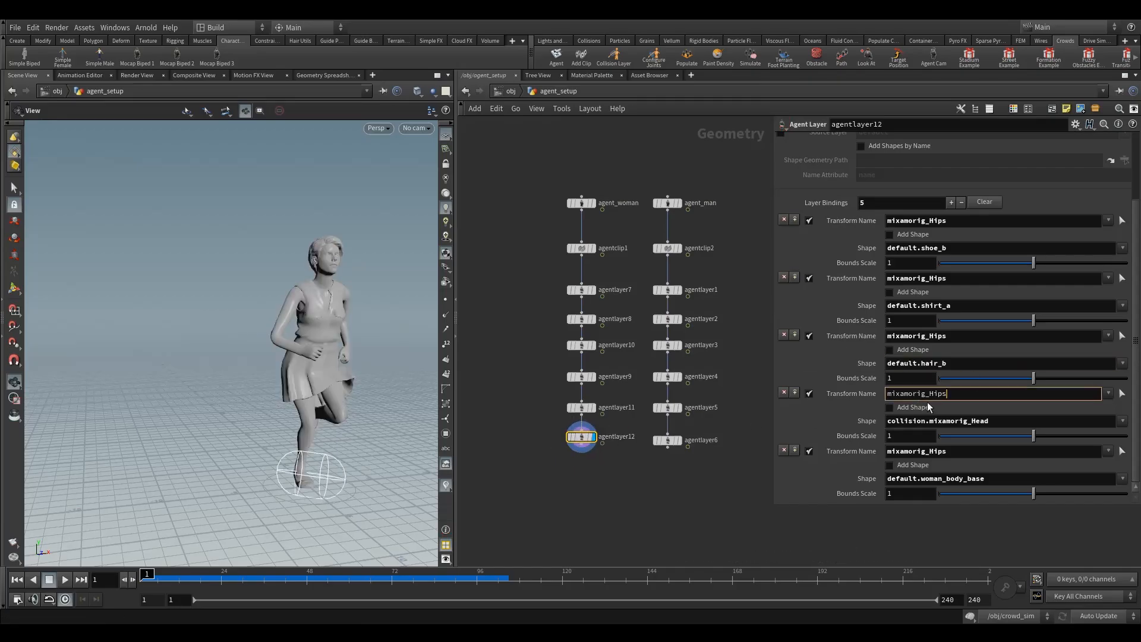
click(958, 422)
click(1121, 424)
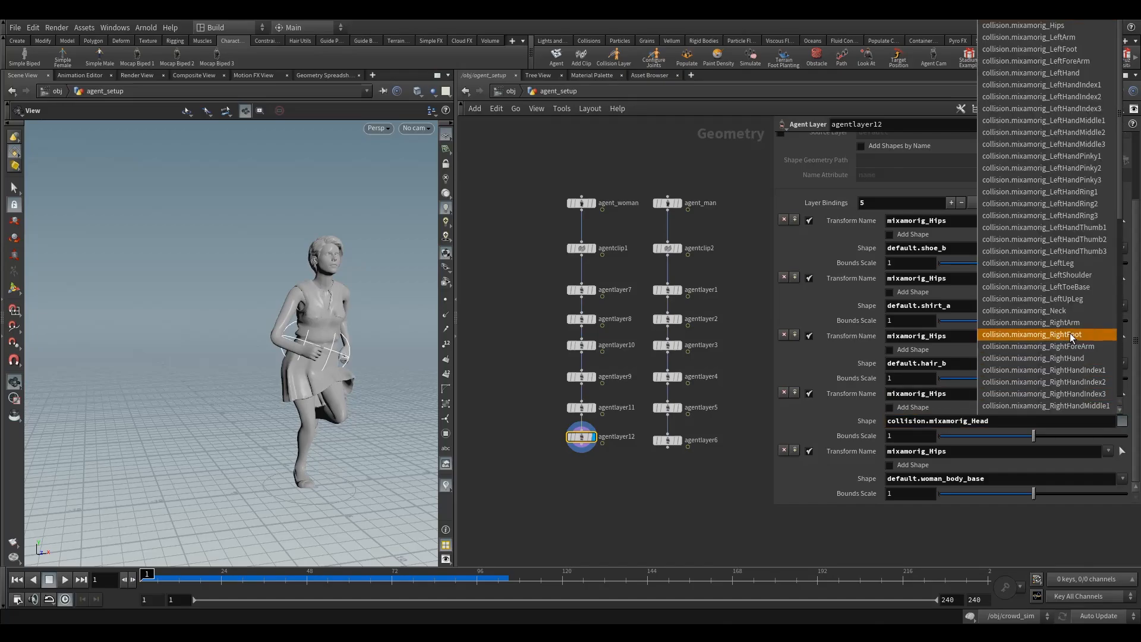
scroll(1070, 297, down, 10)
scroll(1117, 274, down, 1)
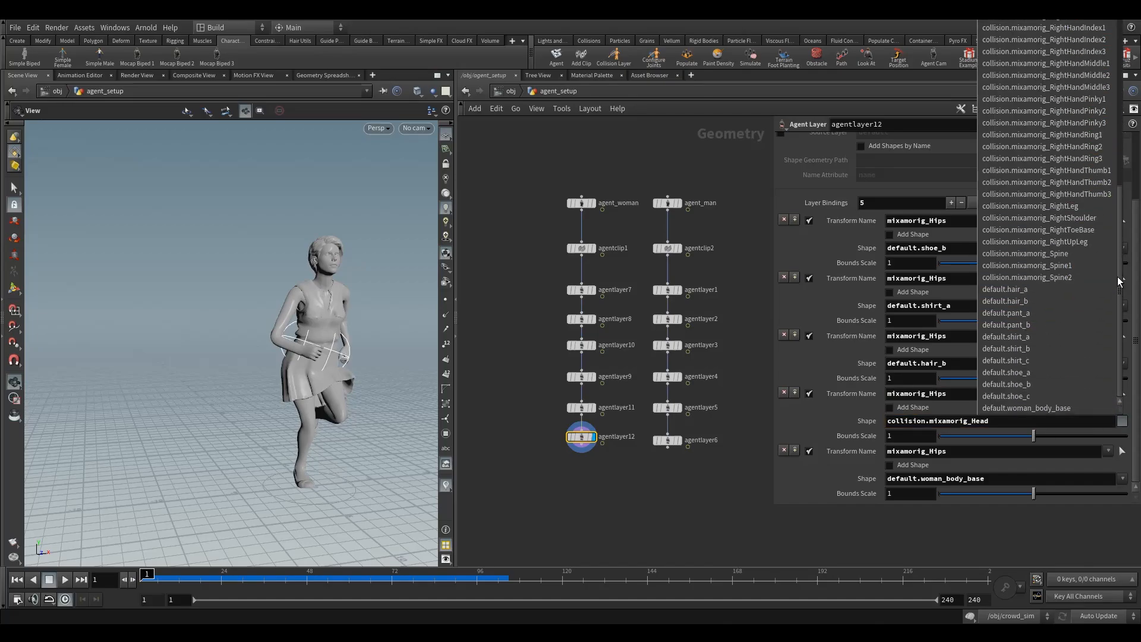
click(1050, 319)
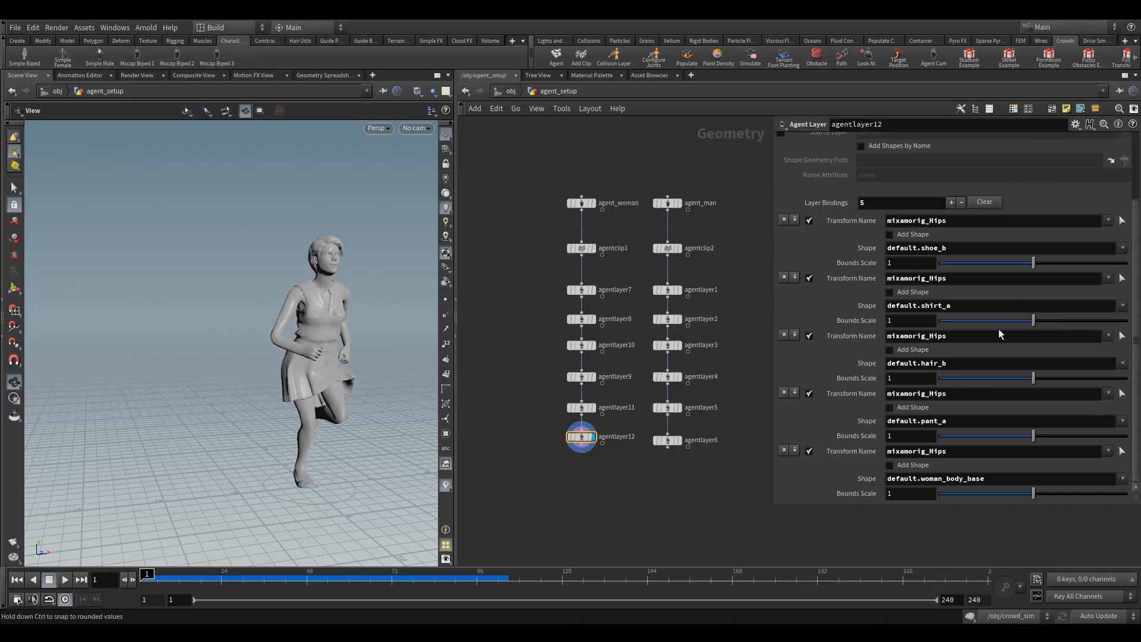
Step: Set agentlayer12's shirt shape to default.shirt_b and inspect the outfit from several angles
drag(333, 373, 285, 374)
right_drag(286, 374, 510, 369)
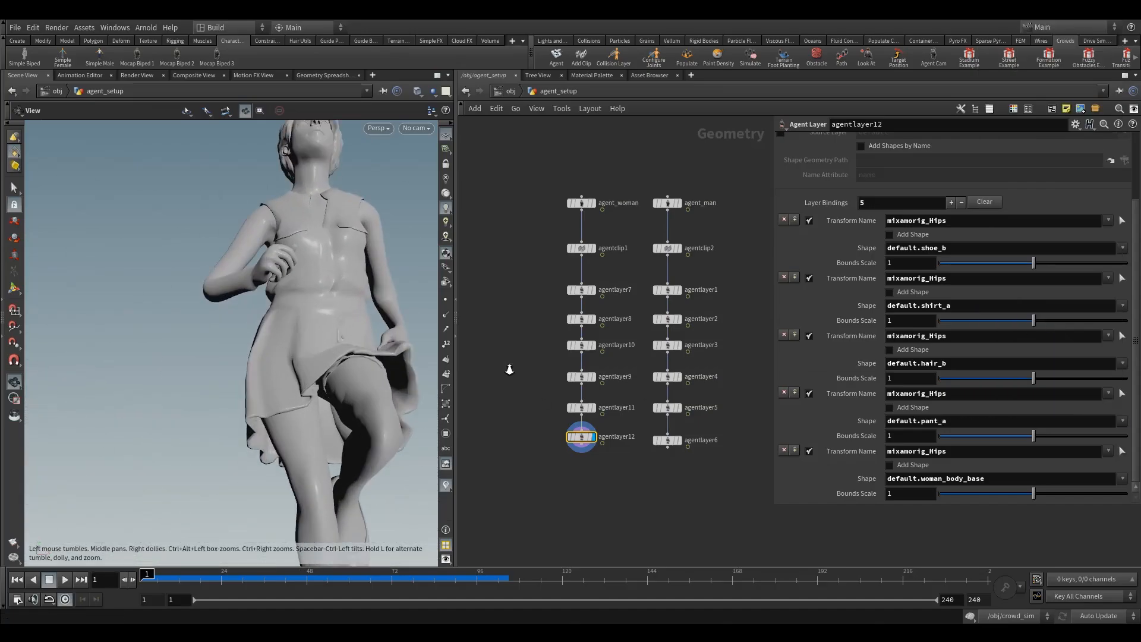
drag(356, 432, 307, 413)
scroll(402, 426, down, 8)
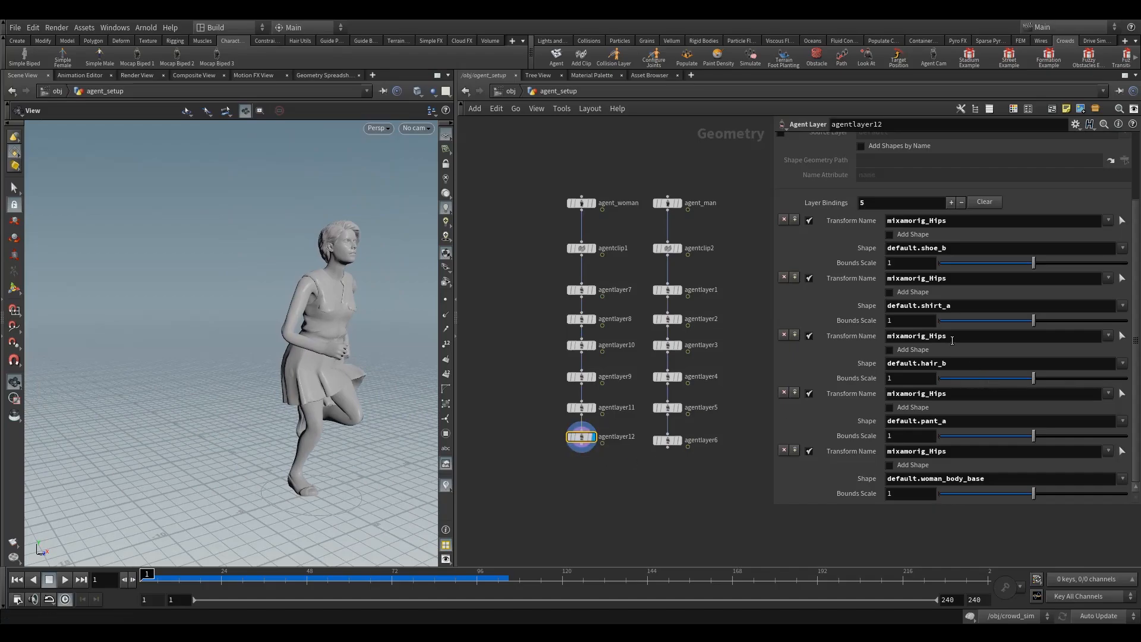
text(b)
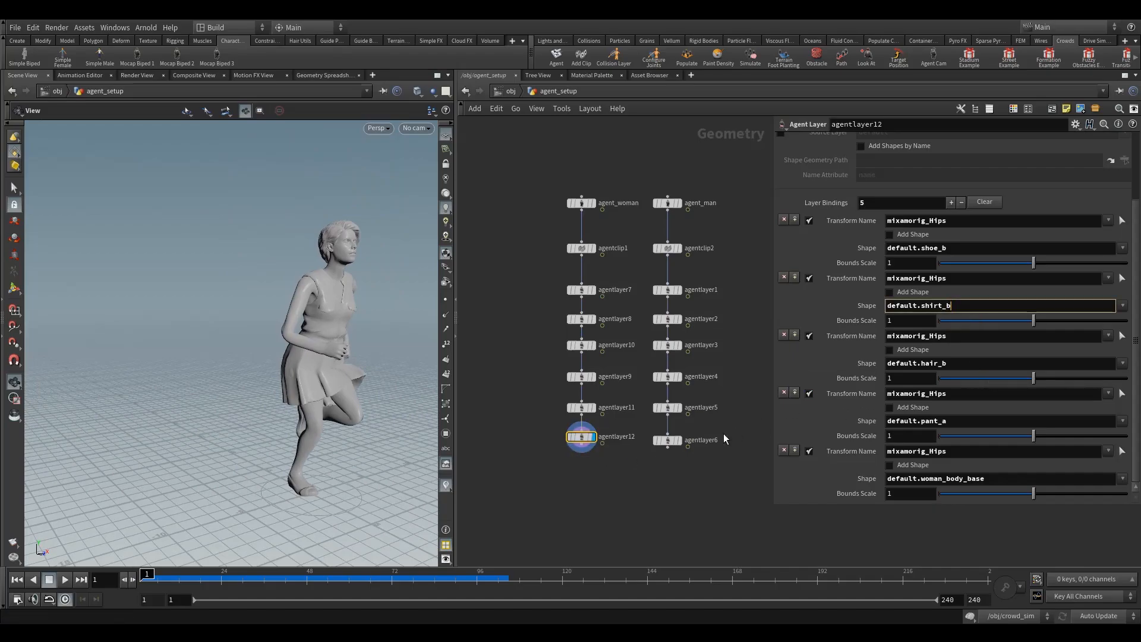
click(583, 484)
drag(381, 392, 289, 365)
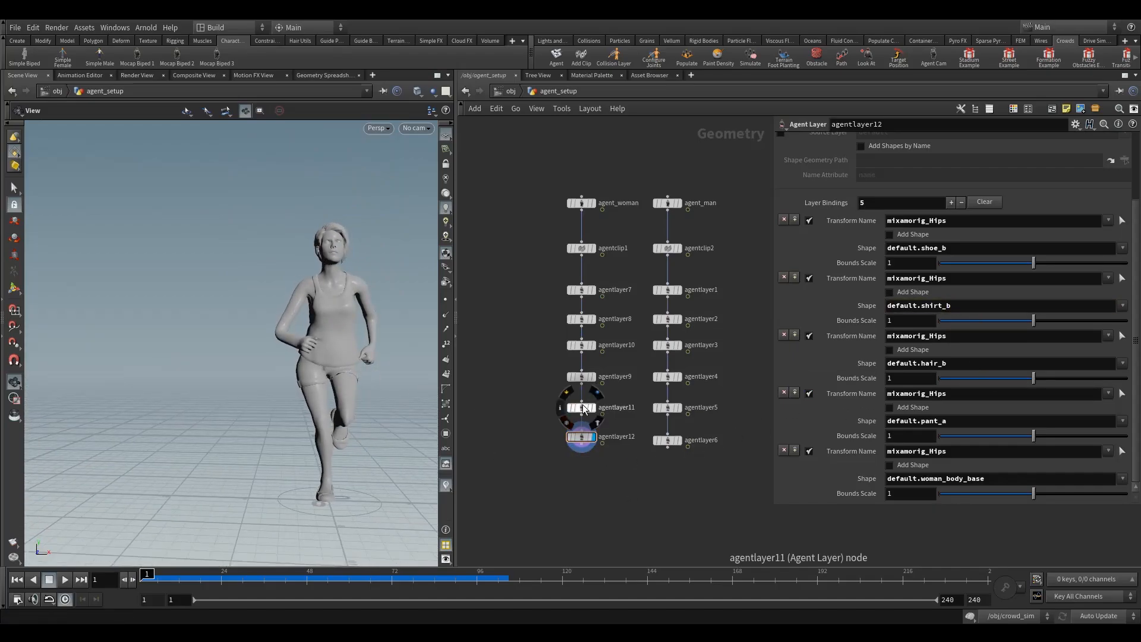
Step: Display the woman layers one by one from agentlayer11 up to agentlayer7, comparing their outfits and shape bindings
drag(591, 407, 598, 408)
click(597, 389)
drag(300, 393, 364, 388)
right_drag(364, 388, 359, 386)
drag(359, 385, 279, 381)
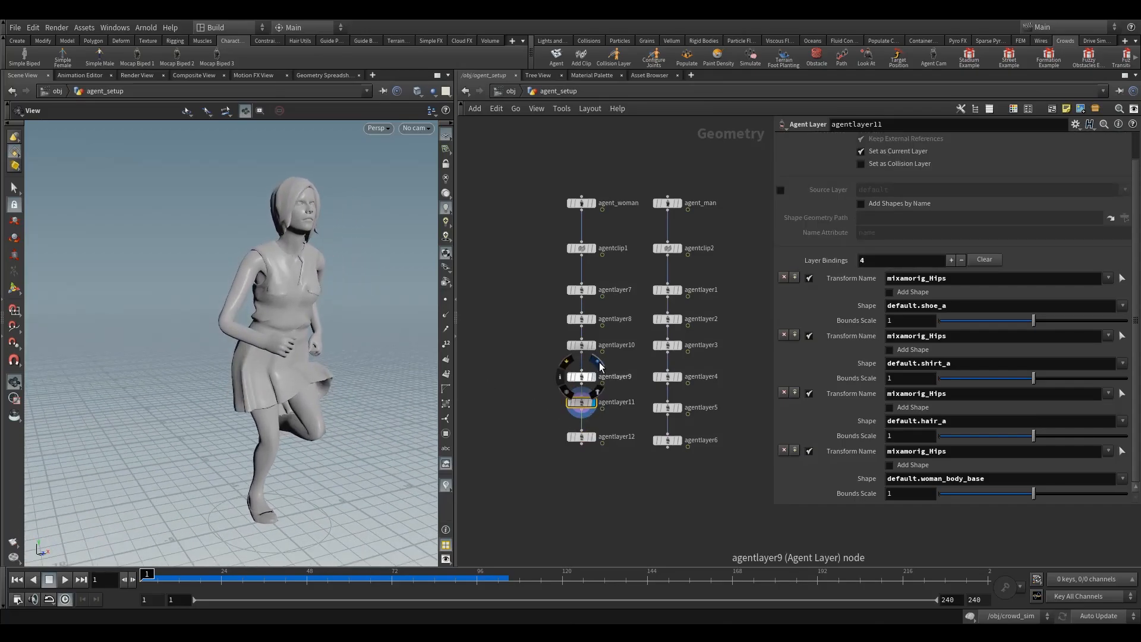
click(592, 377)
click(586, 379)
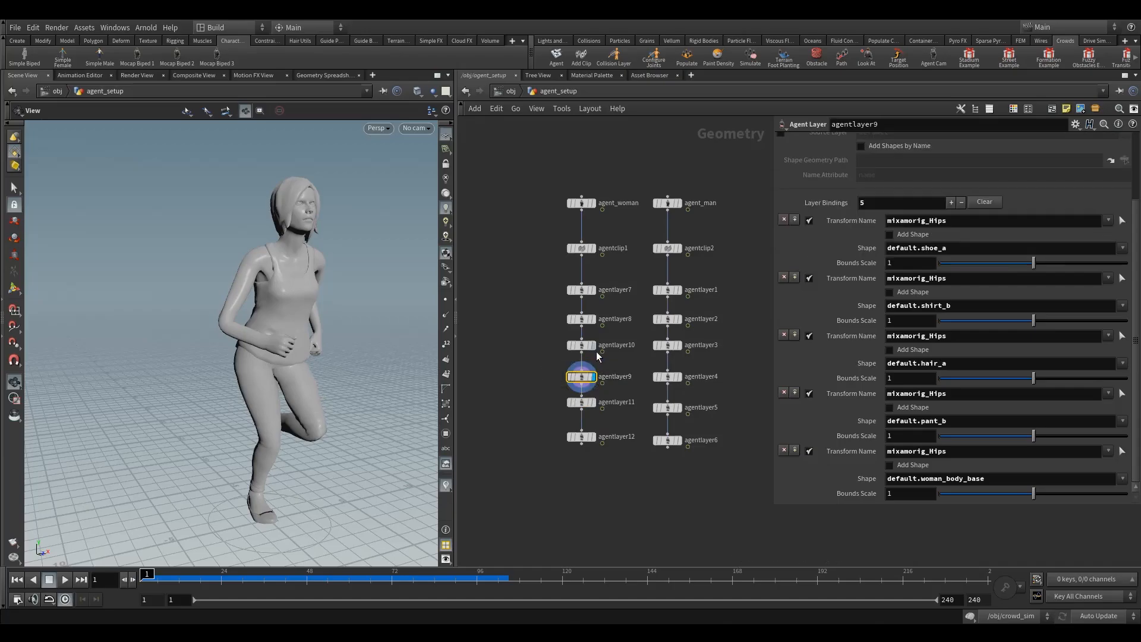
click(592, 345)
click(581, 346)
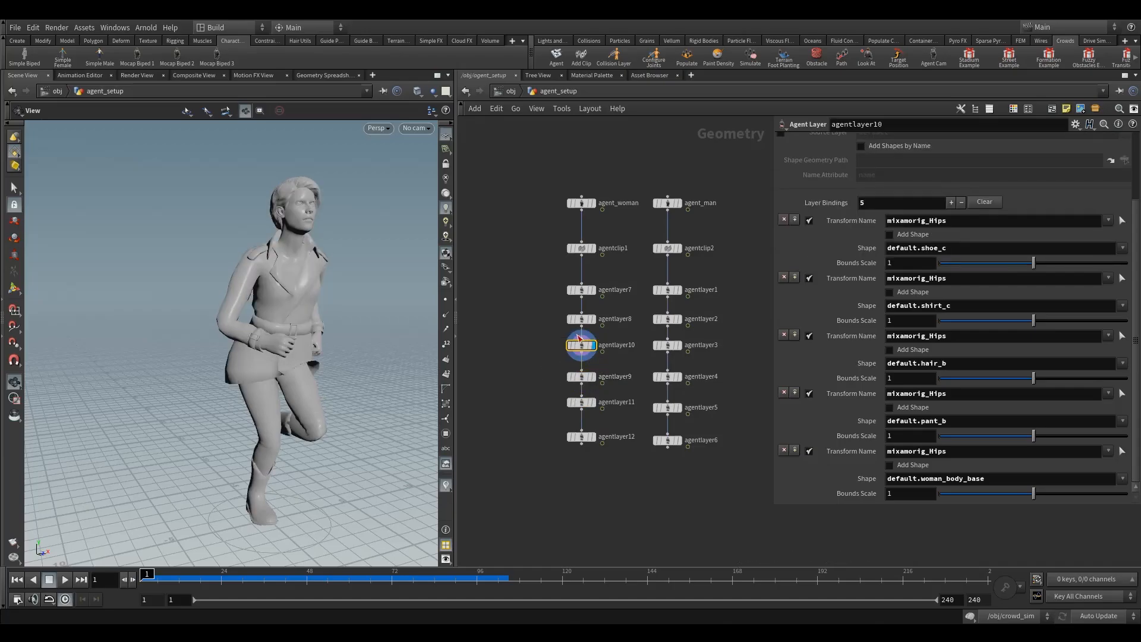
click(593, 319)
click(581, 319)
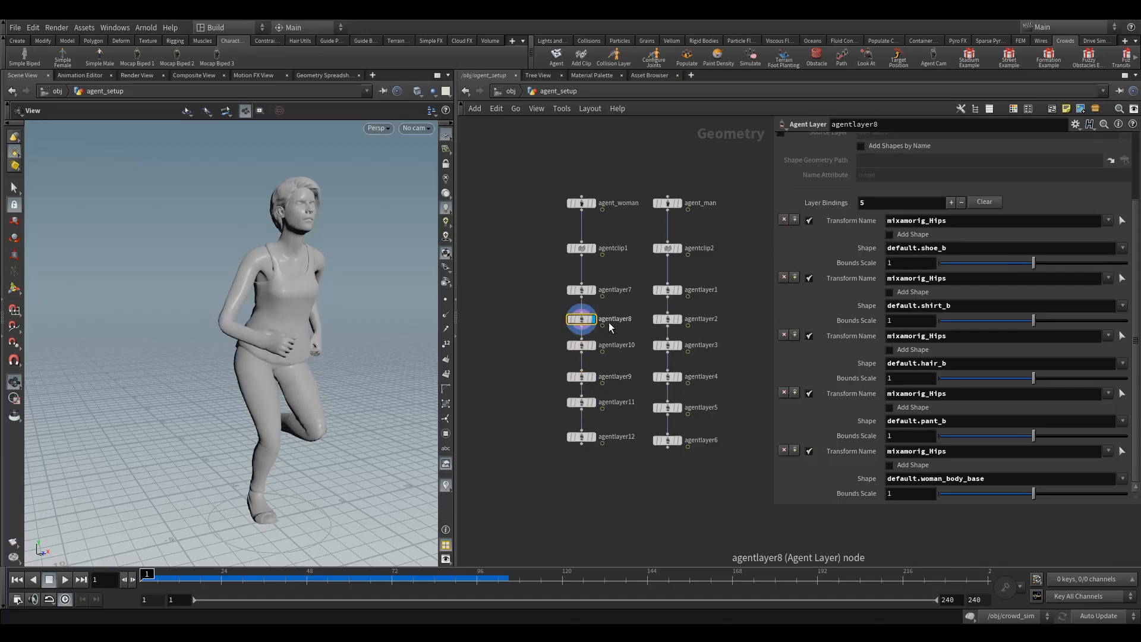
click(593, 290)
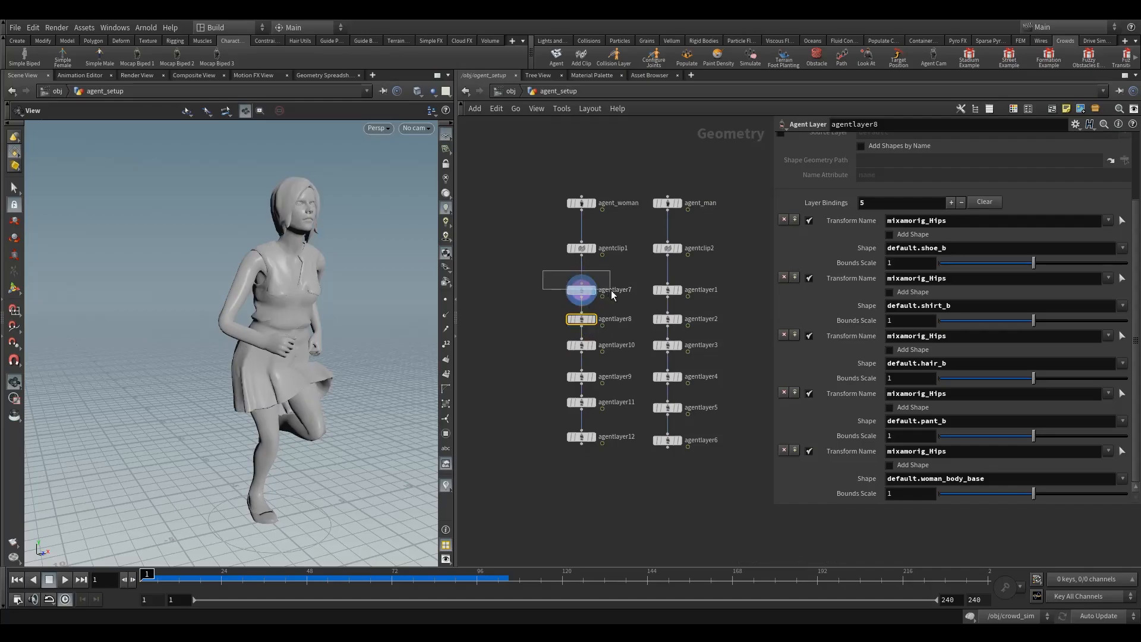
click(582, 290)
Step: Recheck every woman outfit by displaying agentlayer12 and going back up the chain to agentlayer7
click(597, 423)
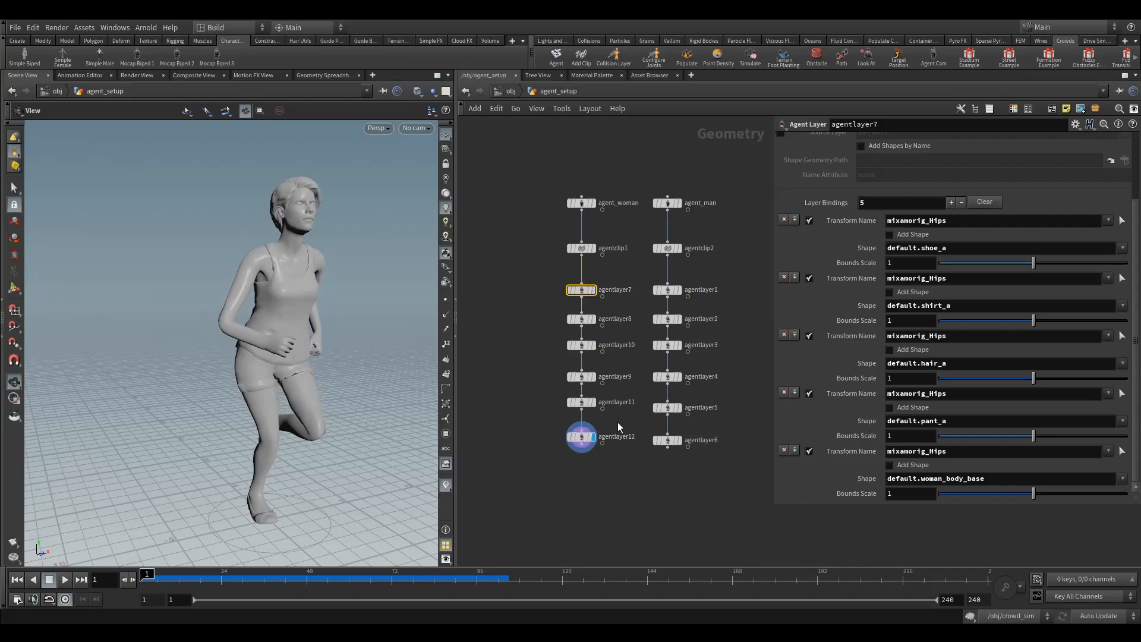
click(581, 437)
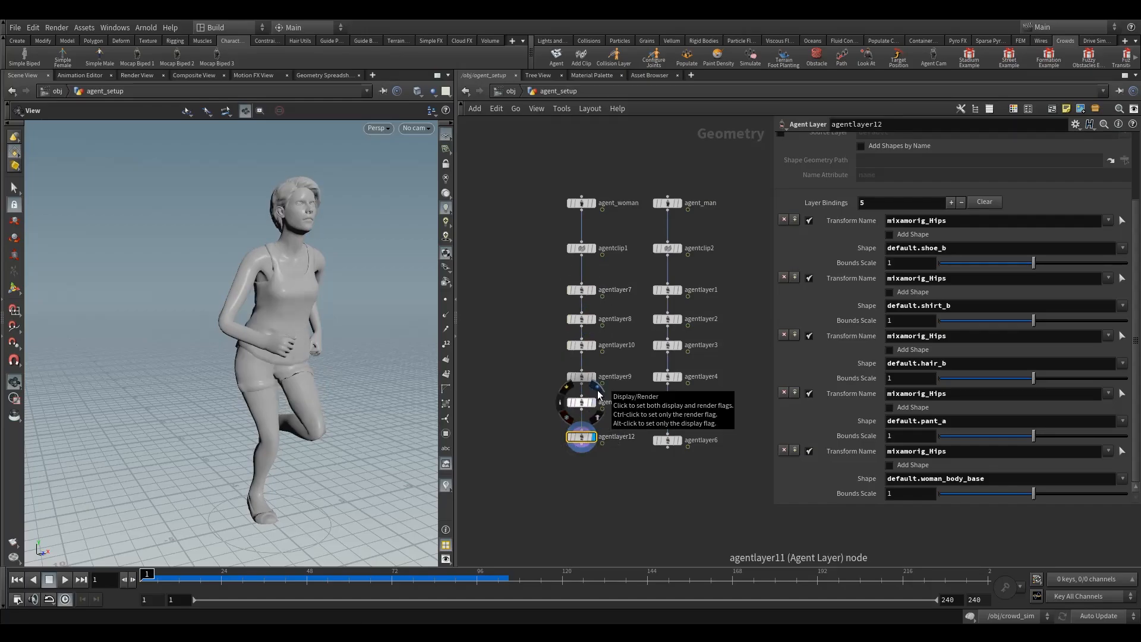
click(599, 395)
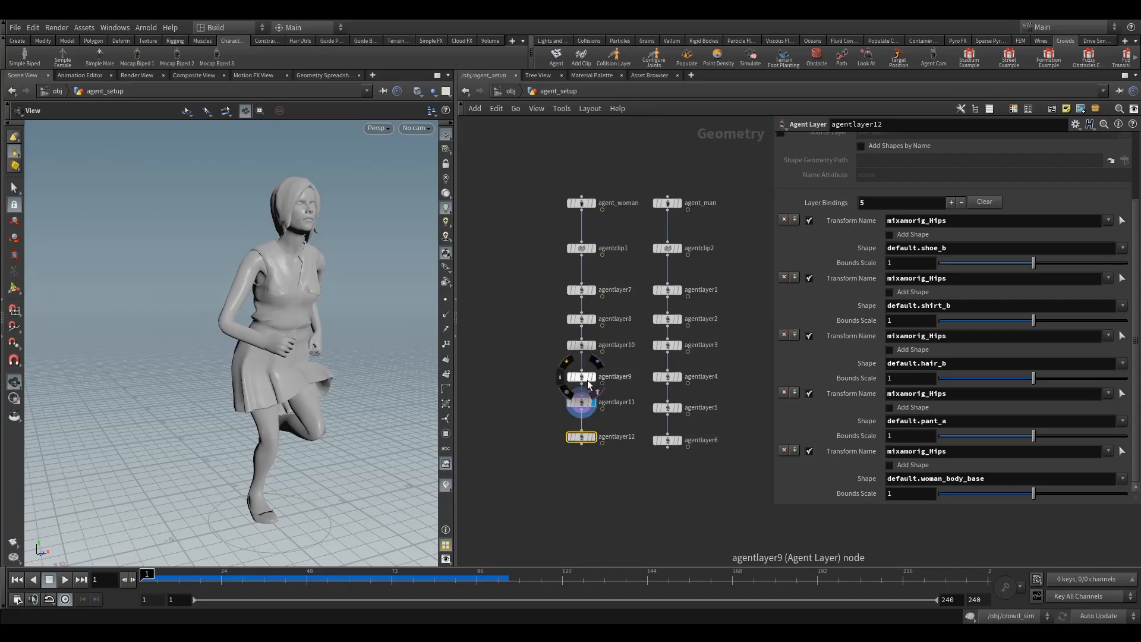
click(599, 370)
click(581, 377)
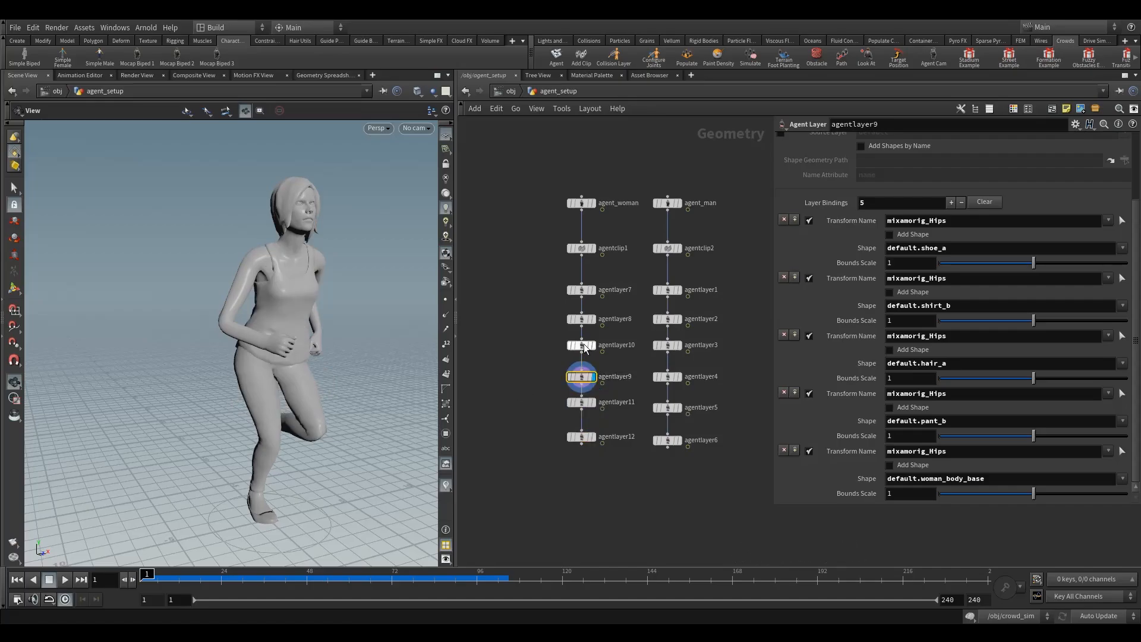
click(599, 334)
click(581, 345)
click(600, 309)
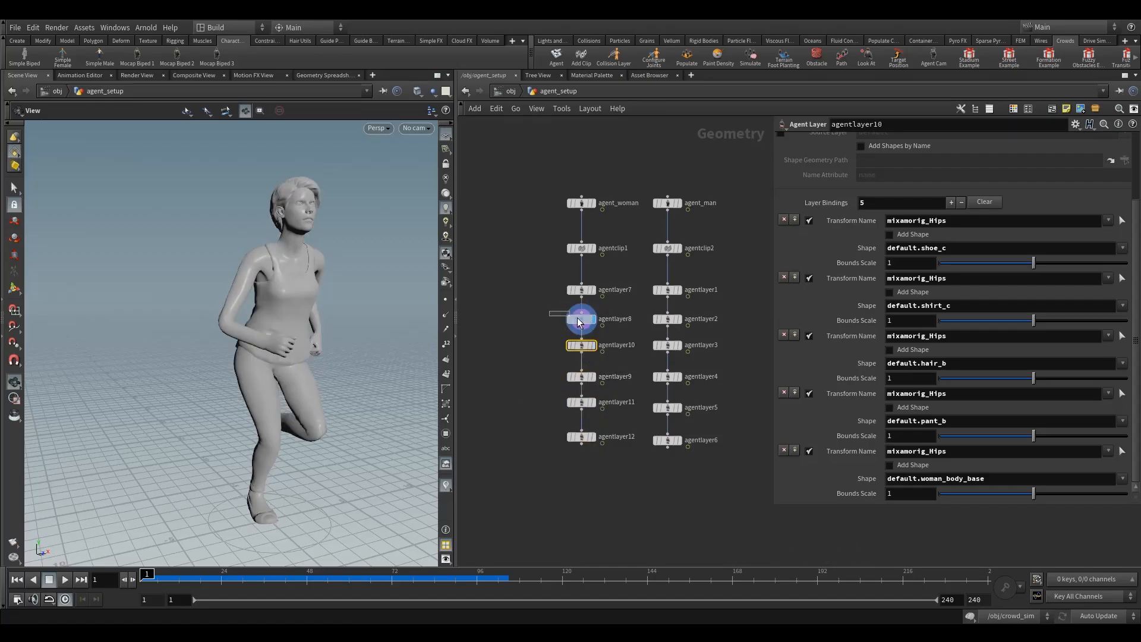
click(581, 319)
click(599, 279)
click(581, 290)
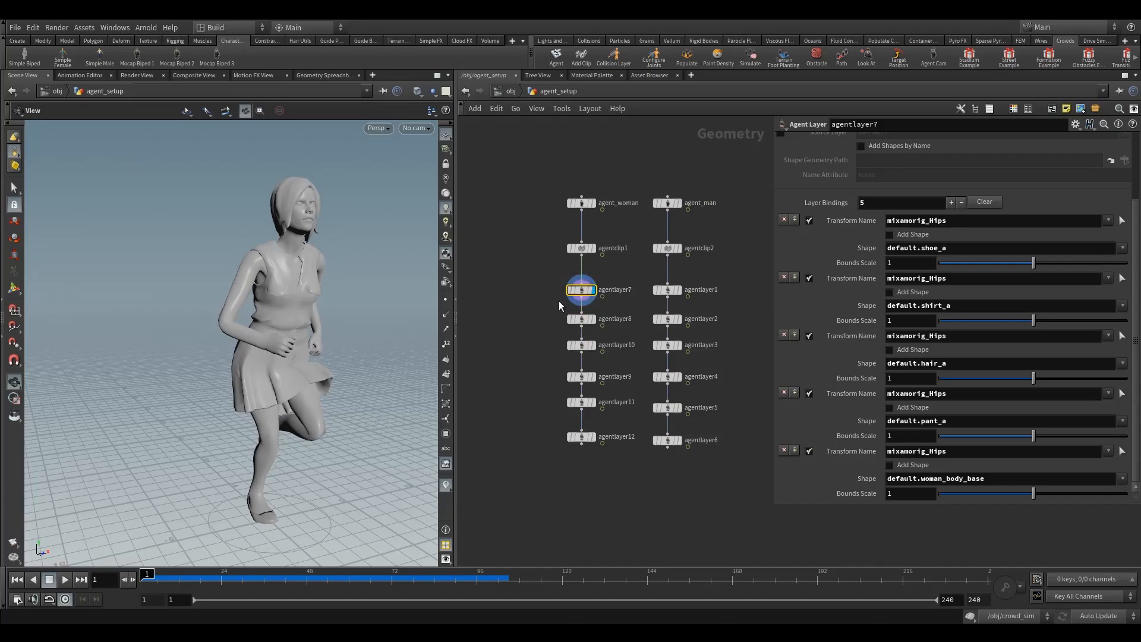
drag(359, 381, 249, 392)
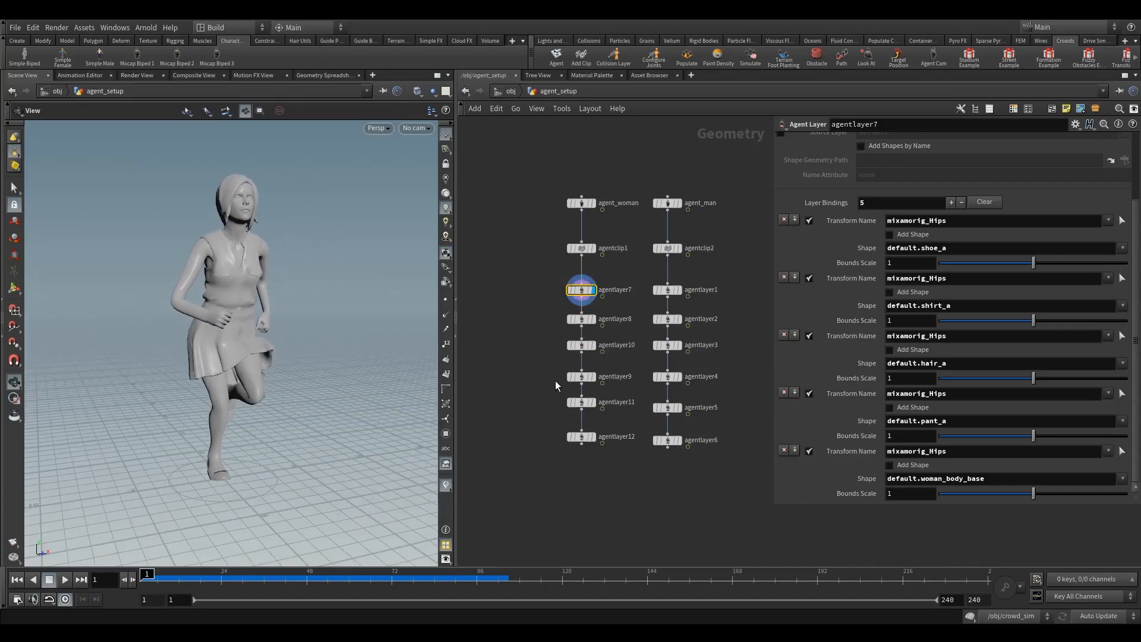
Step: Align the agentlayer6 node level with agentlayer12 at the end of the two chains
click(667, 440)
middle_drag(648, 467, 630, 444)
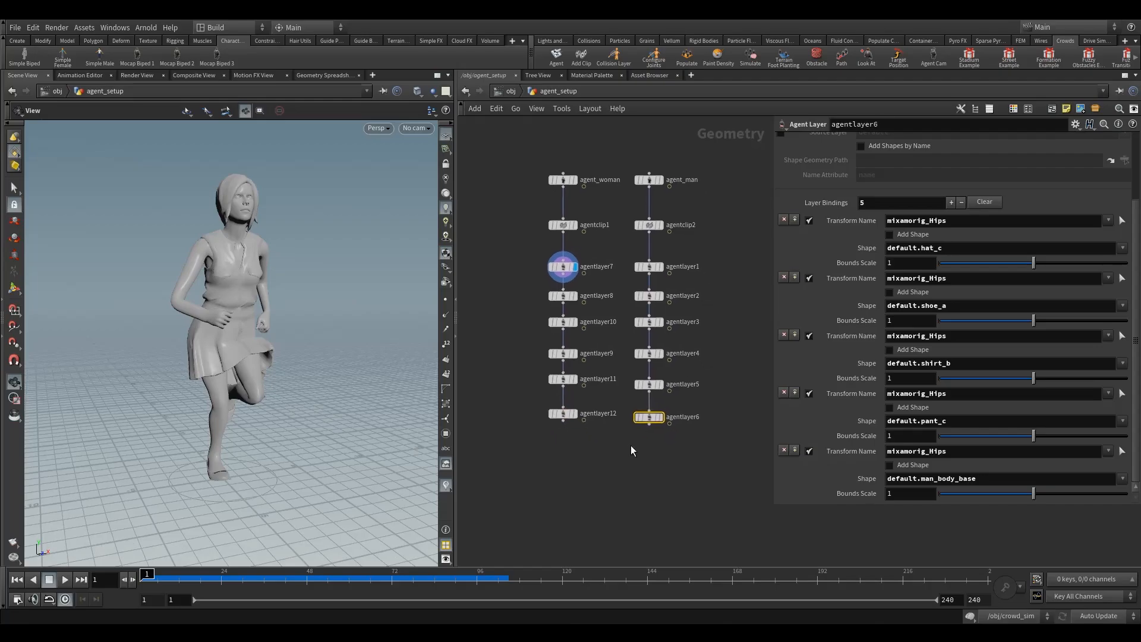
scroll(648, 447, down, 2)
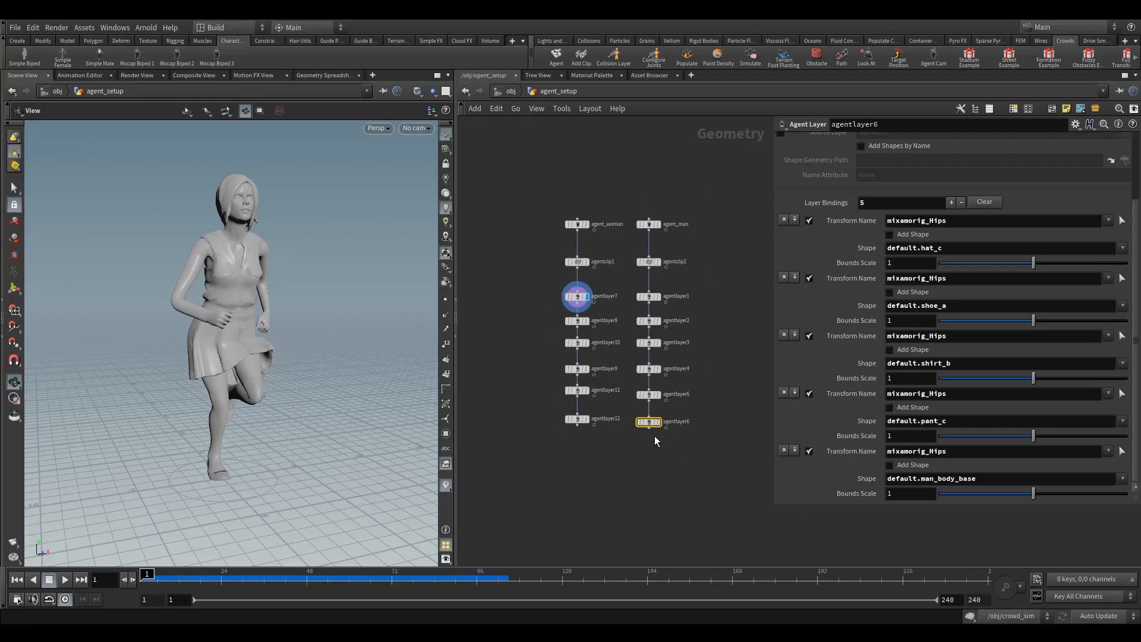
right_drag(275, 372, 287, 433)
drag(288, 433, 280, 420)
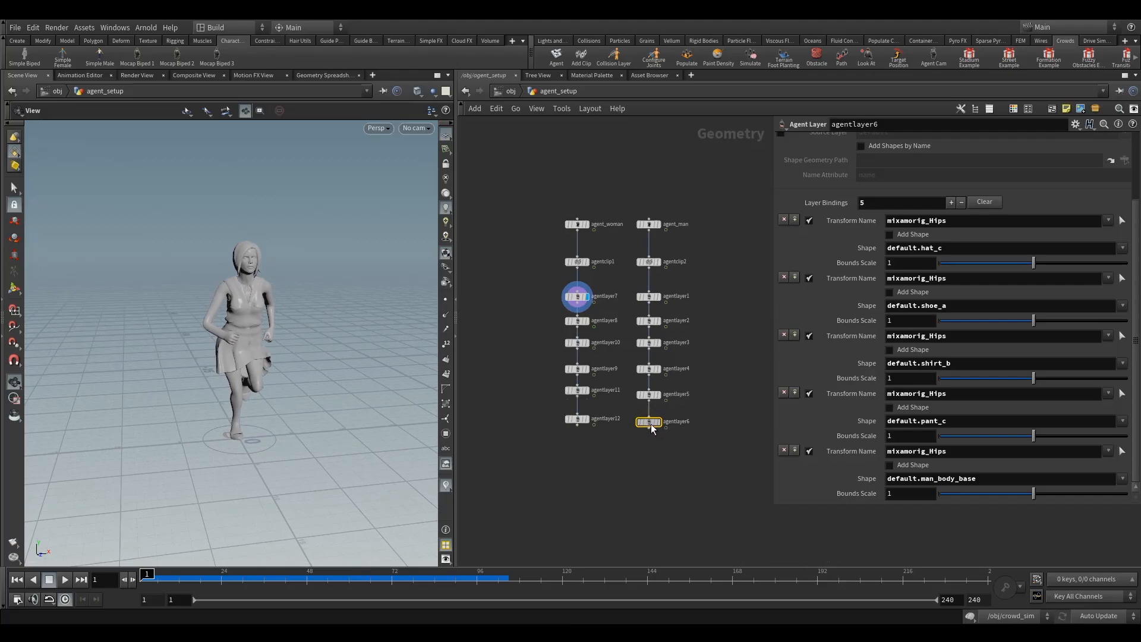
drag(651, 424, 653, 422)
drag(536, 407, 644, 447)
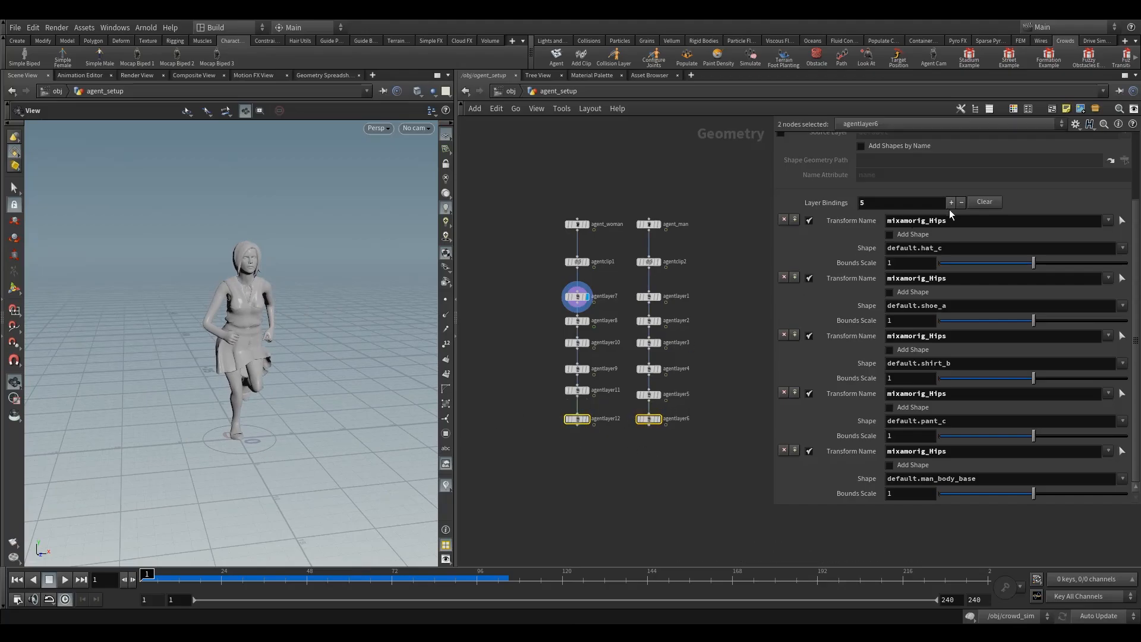
Step: Line up agentlayer11 with agentlayer5 in the network and set its layer name to 5
scroll(962, 223, up, 3)
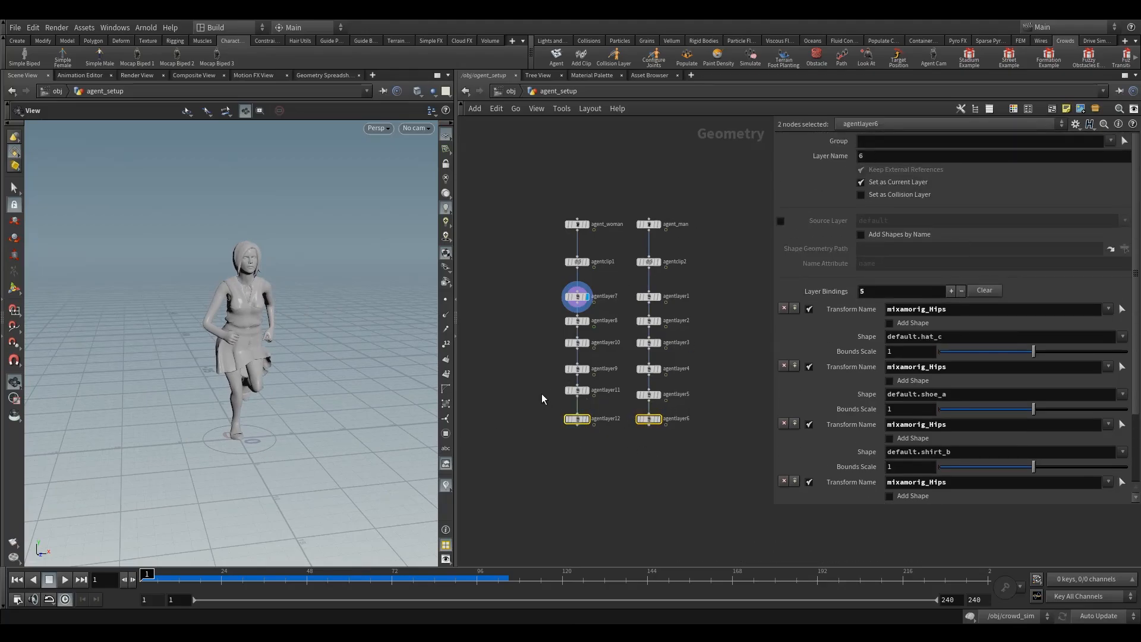
click(577, 391)
mouse_move(576, 392)
mouse_down()
mouse_move(584, 399)
mouse_move(575, 396)
mouse_up()
double_click(867, 156)
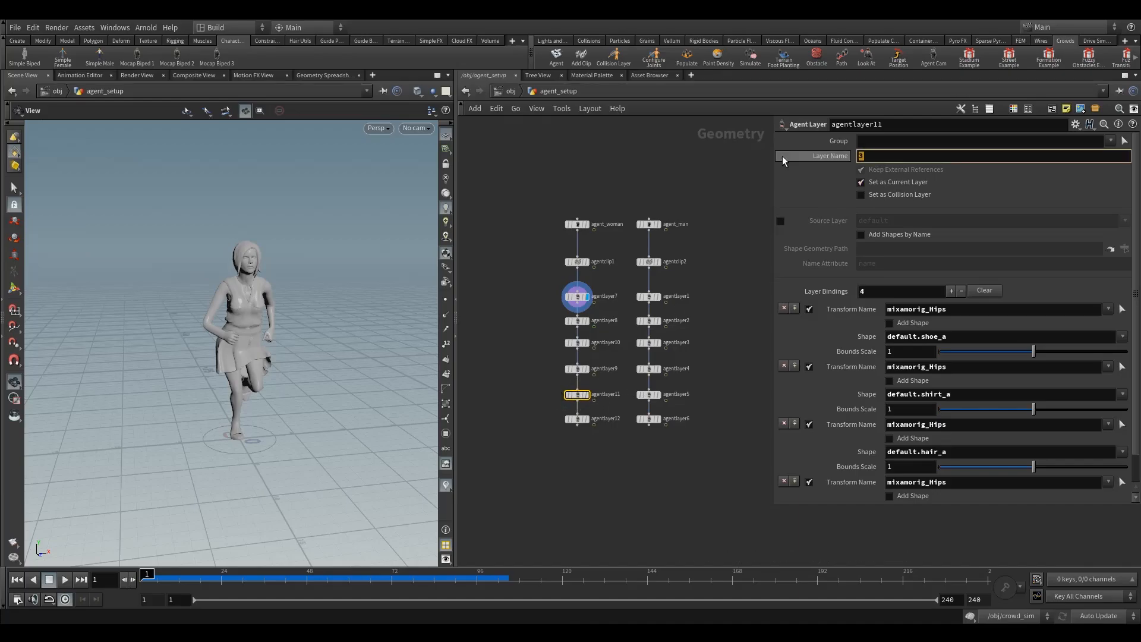
text(5)
Step: Set agentlayer9's layer name to 4
click(574, 368)
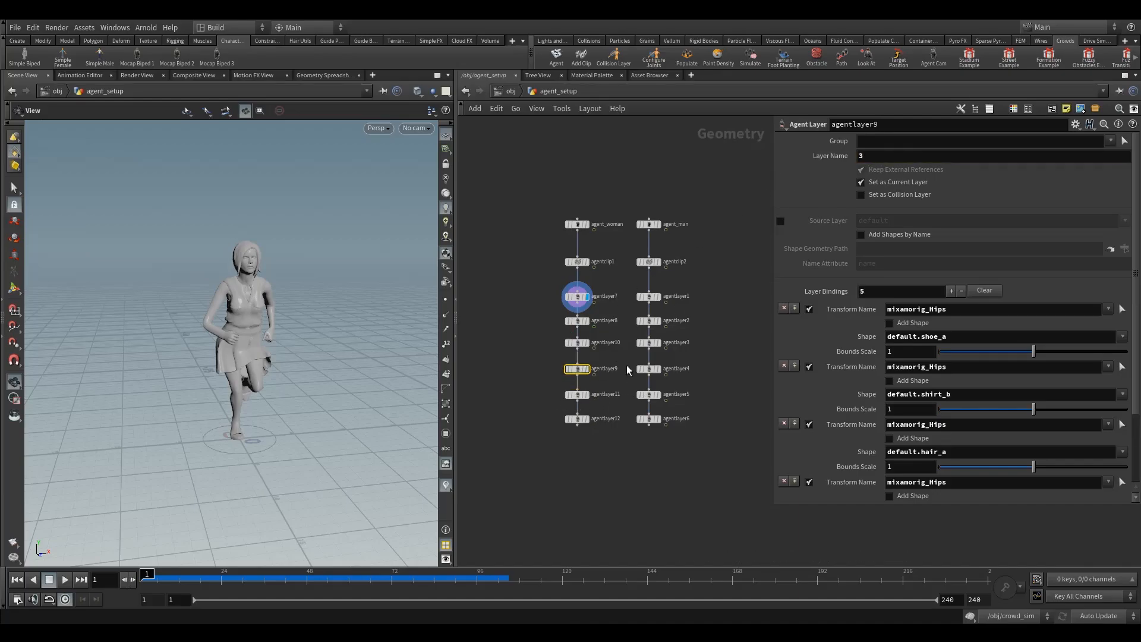
click(875, 156)
text(4)
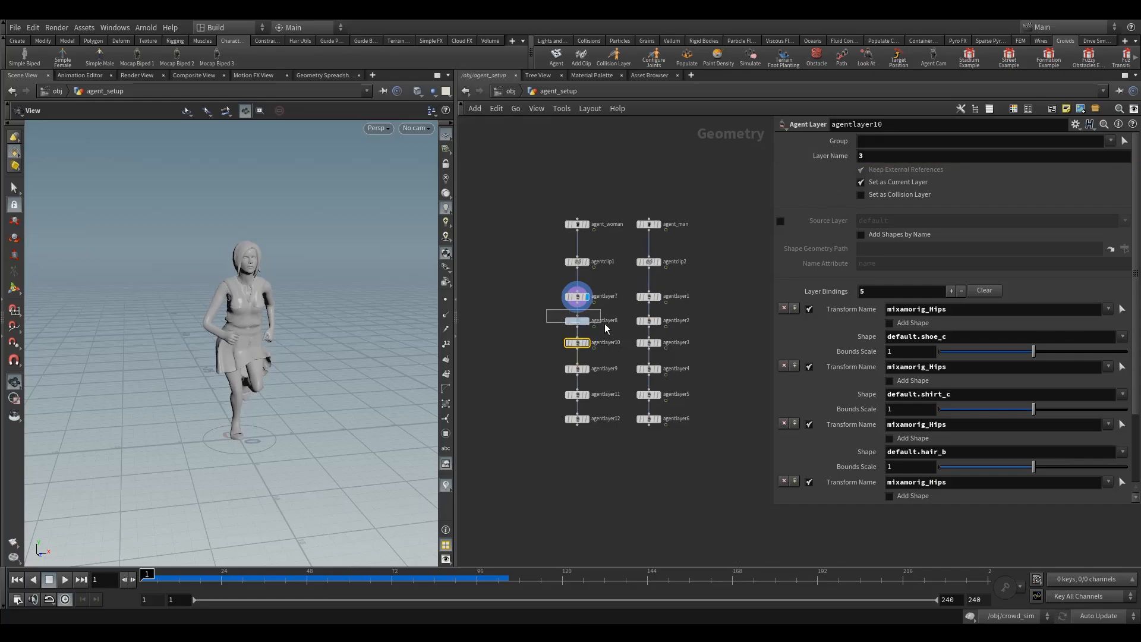
Step: Check the layer names of the man layers agentlayer1, agentlayer2 and agentlayer6
click(648, 296)
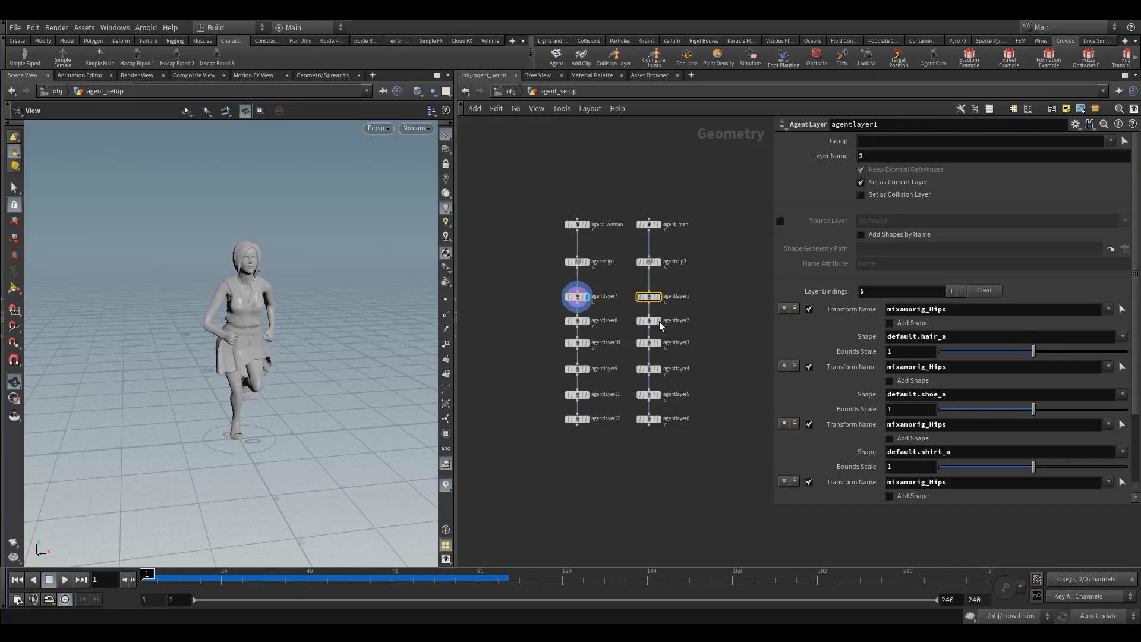
click(648, 320)
click(649, 419)
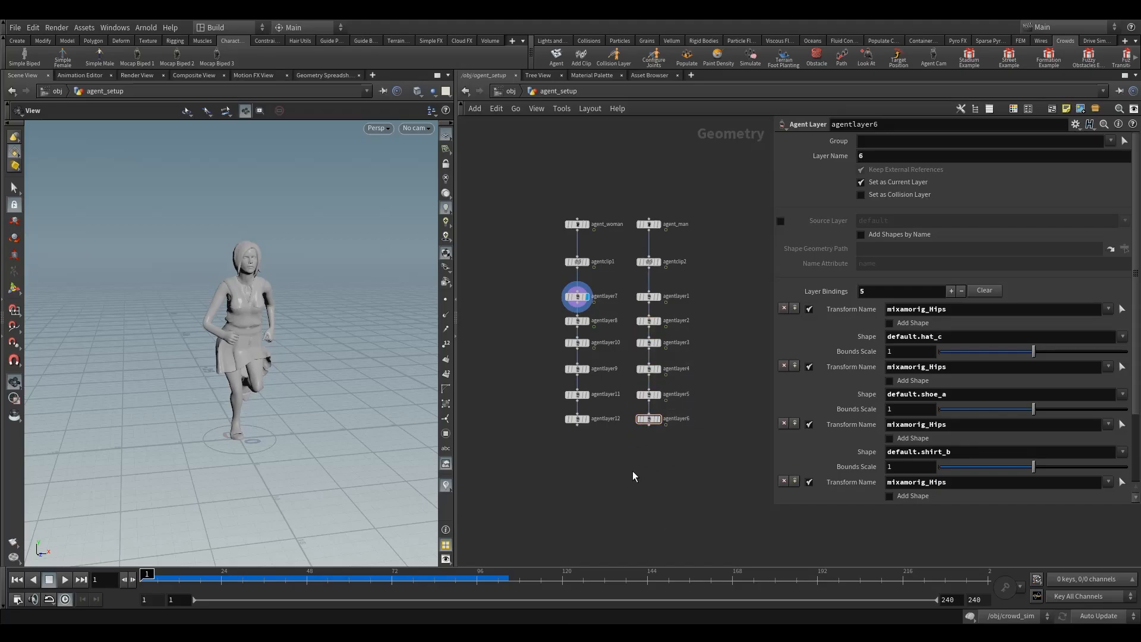